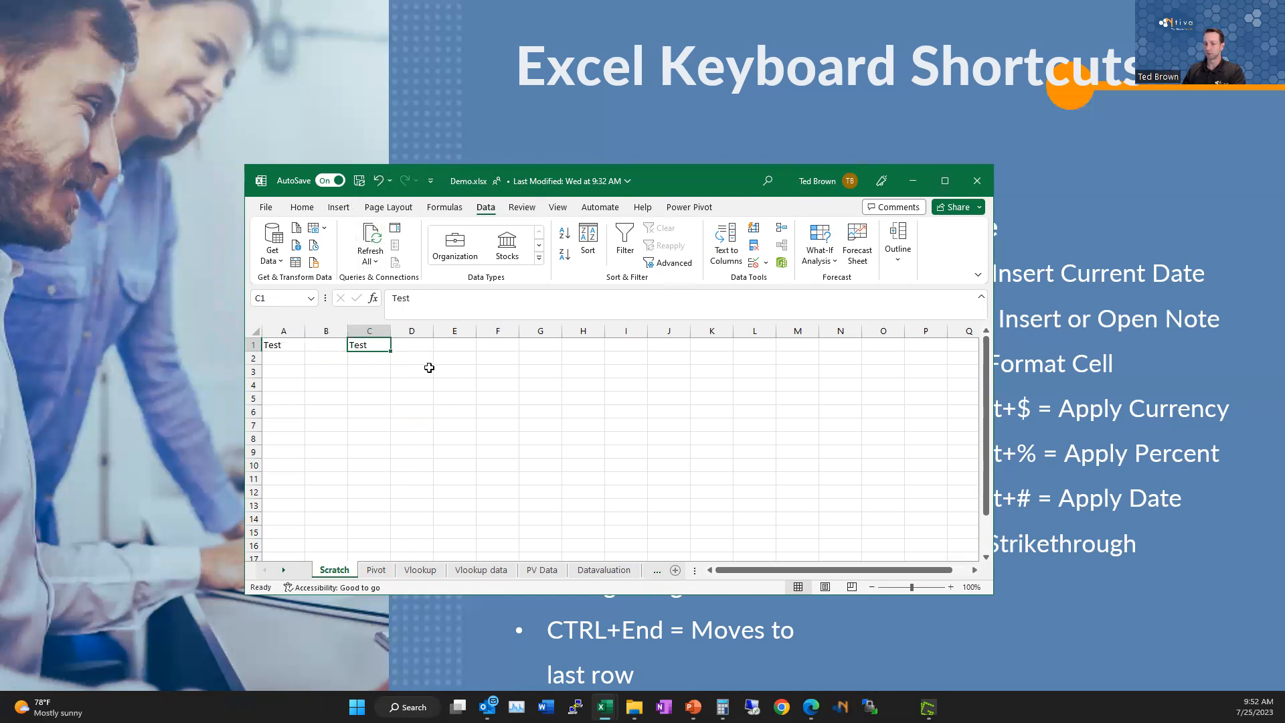
Undo the Test entries in A1 and C1 and move the workbook window clear of the slide's intermediate shortcut list
{"action": "key", "text": "ctrl+z"}
{"action": "key", "text": "ctrl+z"}
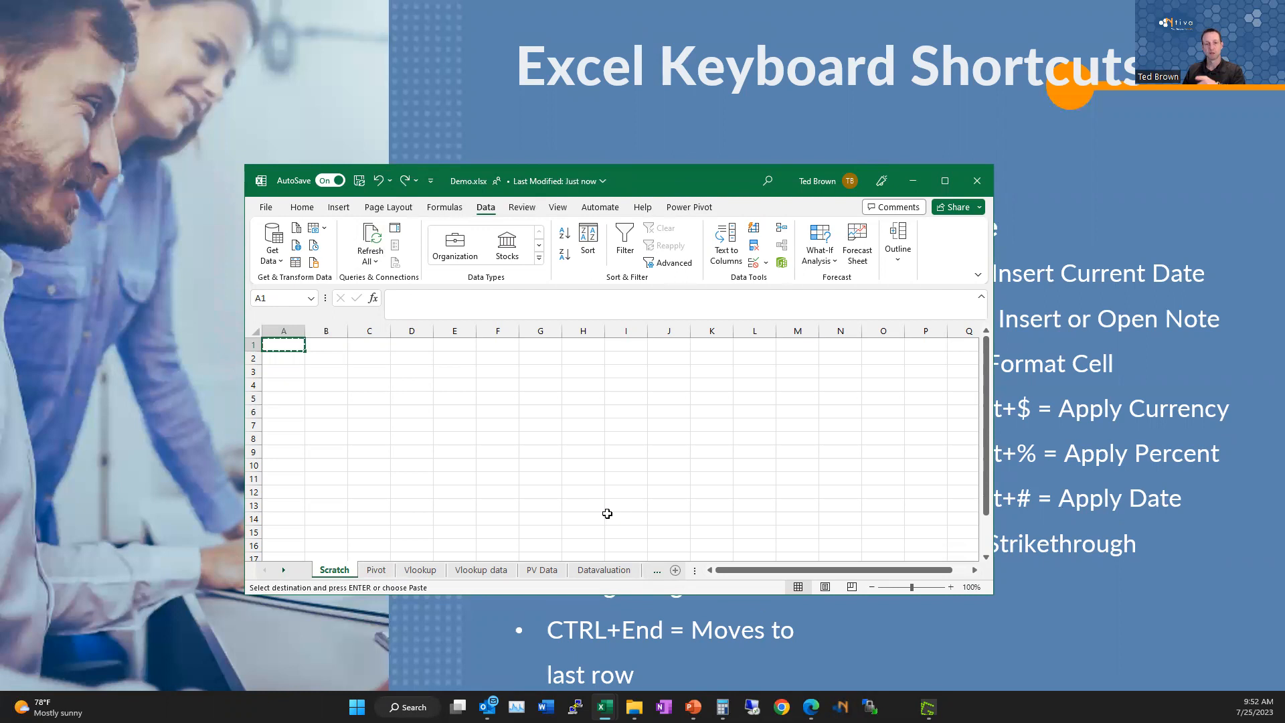
{"action": "left_click_drag", "start_coordinate": [687, 183], "coordinate": [500, 111]}
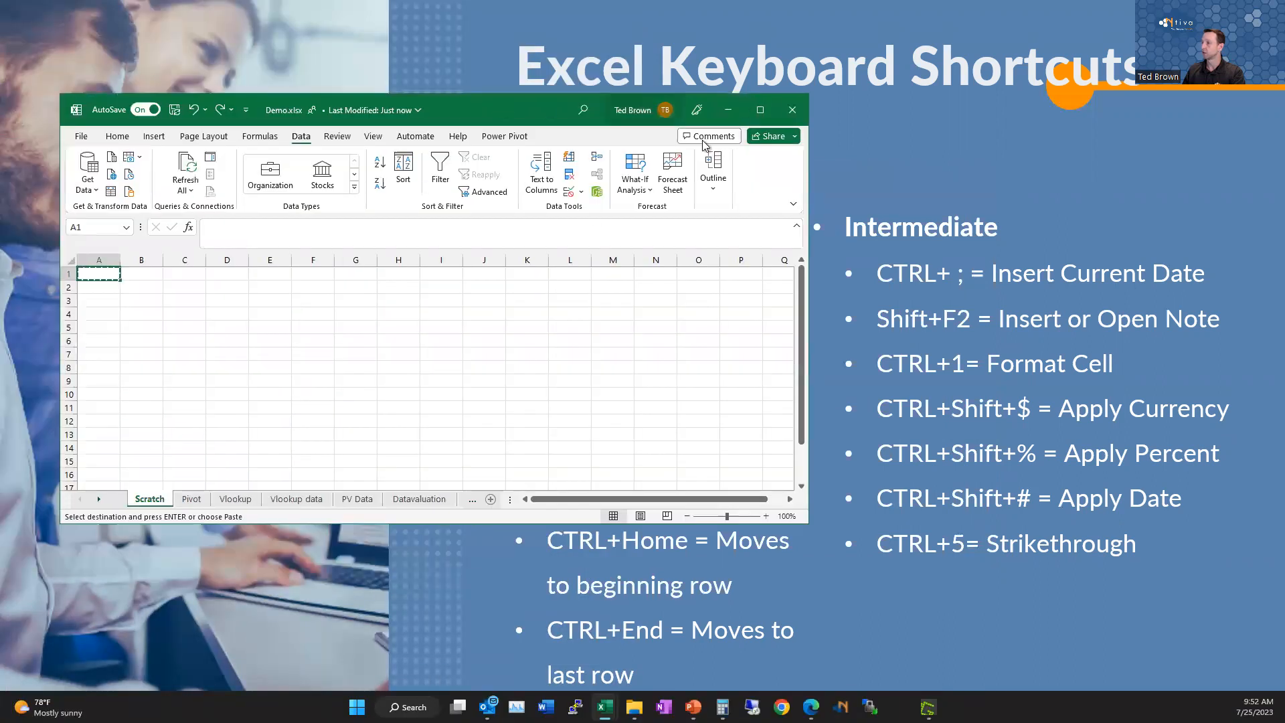
Clear the pending copy selection and jump to the beginning and end of the empty Scratch sheet
{"action": "left_click", "coordinate": [326, 381]}
{"action": "key", "text": "ctrl+Home"}
{"action": "key", "text": "Escape"}
{"action": "key", "text": "ctrl+End"}
Enter 1, 3 and 5 in A1:A3 and extend the odd-number series down column A to row 28
{"action": "left_click", "coordinate": [108, 279]}
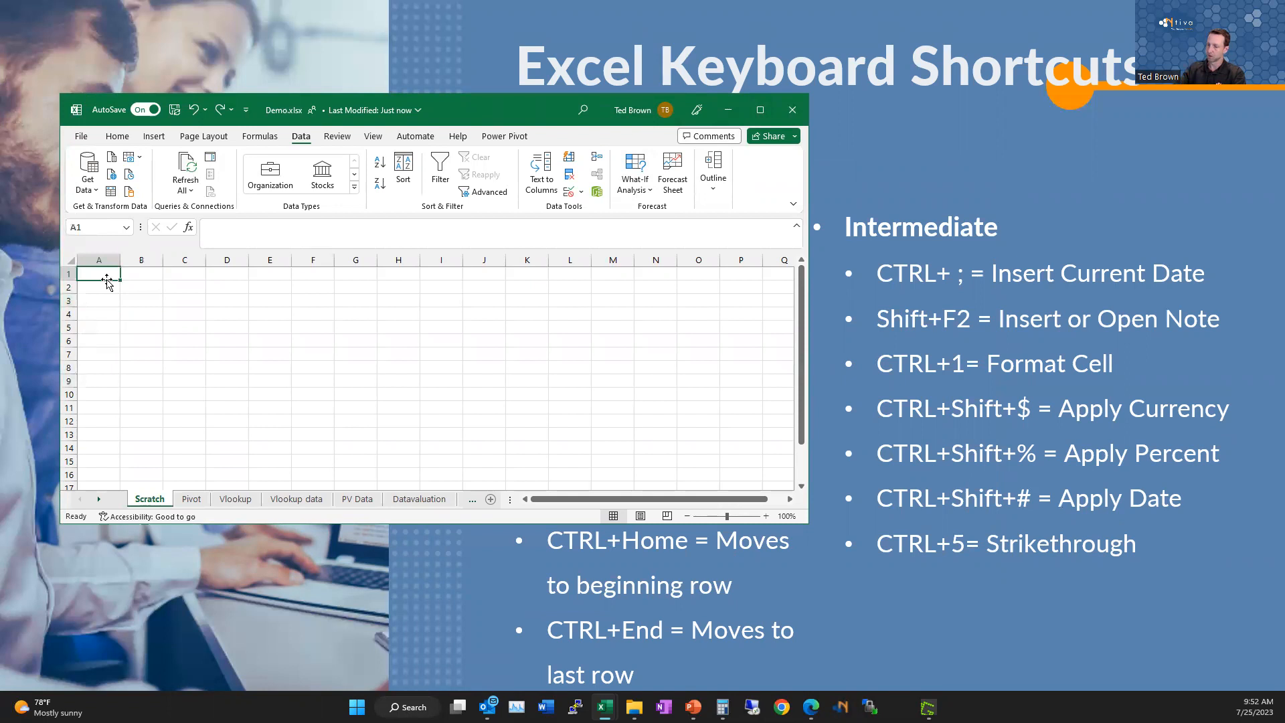
{"action": "type", "text": "1"}
{"action": "key", "text": "Return"}
{"action": "type", "text": "3"}
{"action": "key", "text": "Return"}
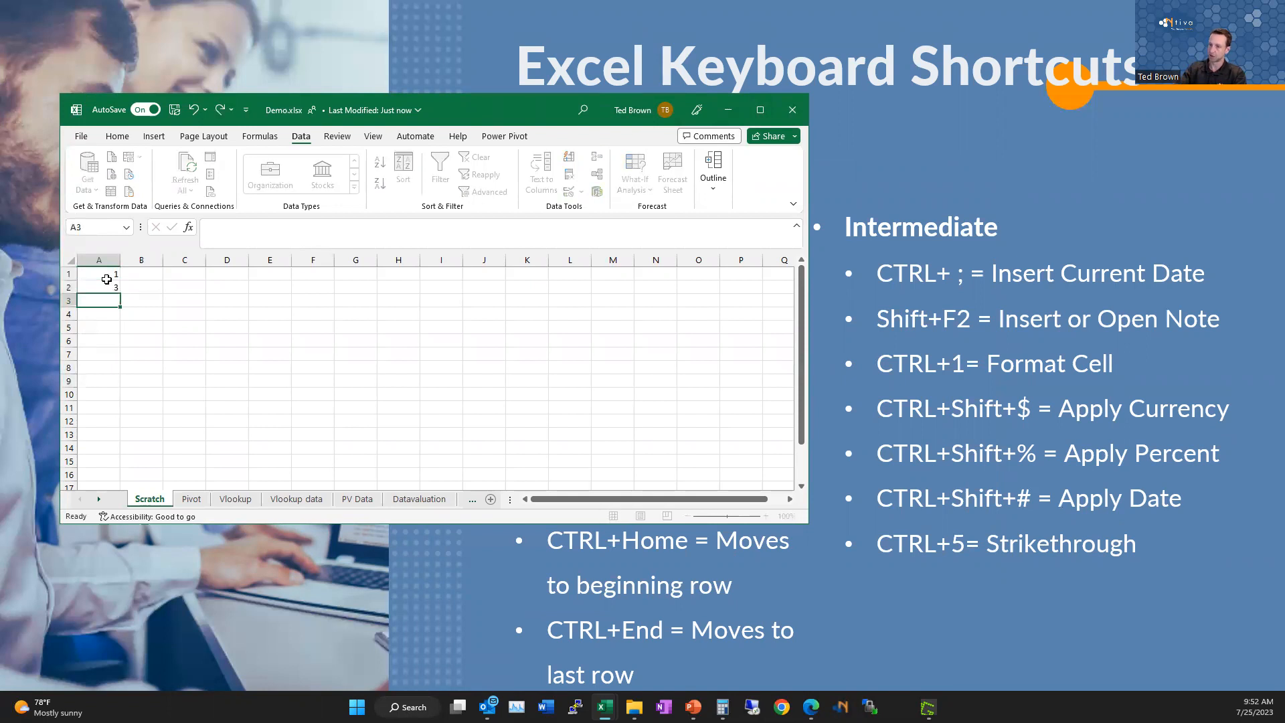
{"action": "type", "text": "5"}
{"action": "key", "text": "Return"}
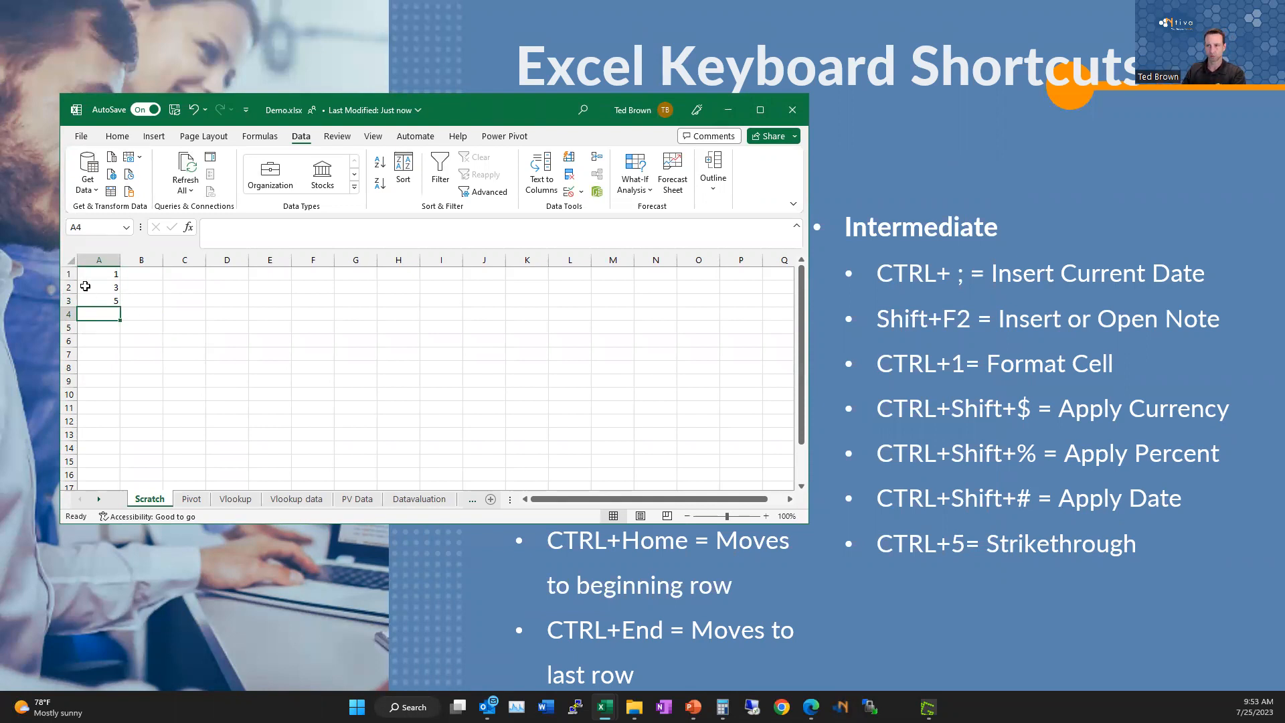
{"action": "left_click_drag", "start_coordinate": [106, 273], "coordinate": [121, 469]}
{"action": "scroll", "coordinate": [271, 367], "scroll_direction": "up", "scroll_amount": 5}
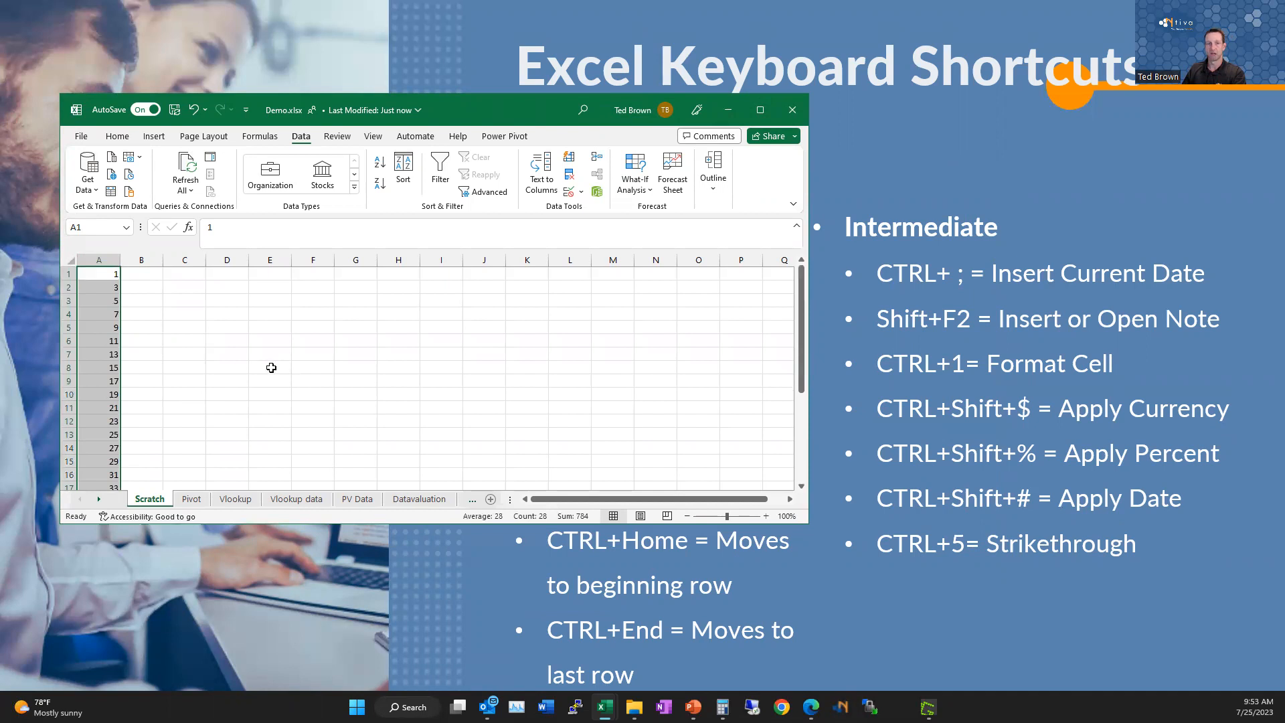
Starting from E8, jump to the last used cell, back to A1, and to the last used cell again
{"action": "left_click", "coordinate": [271, 367]}
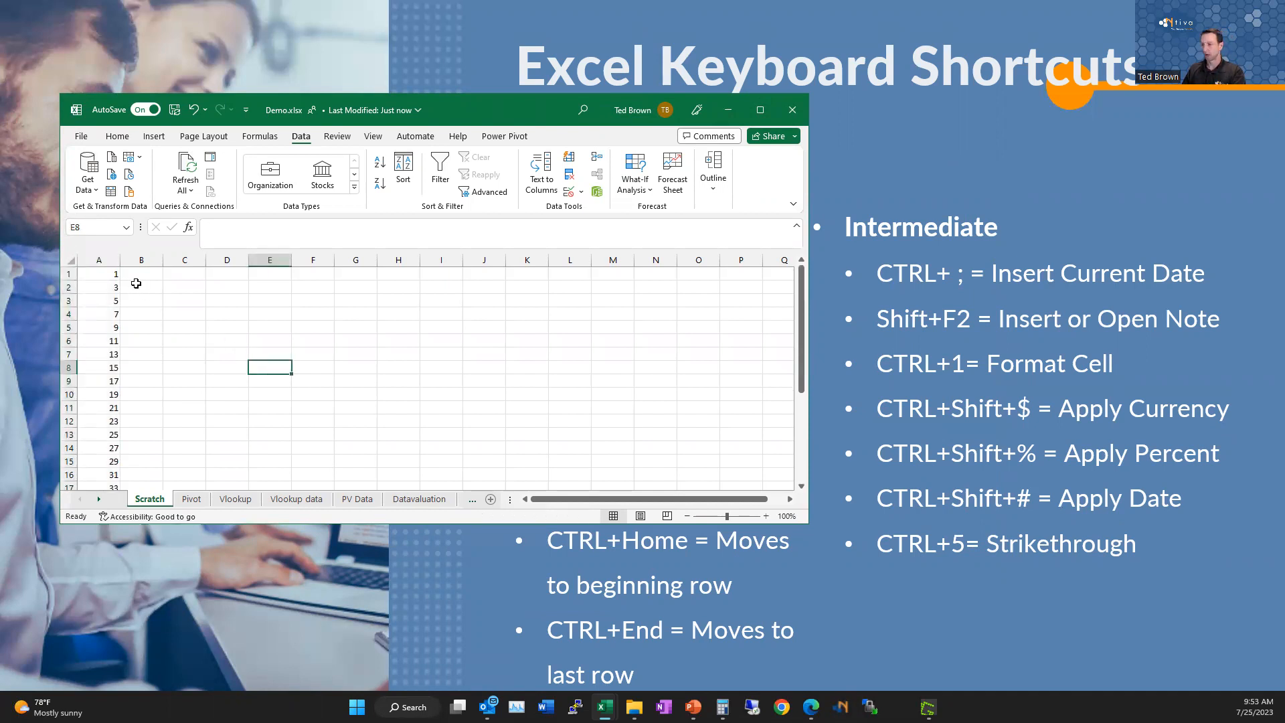
{"action": "key", "text": "ctrl+End"}
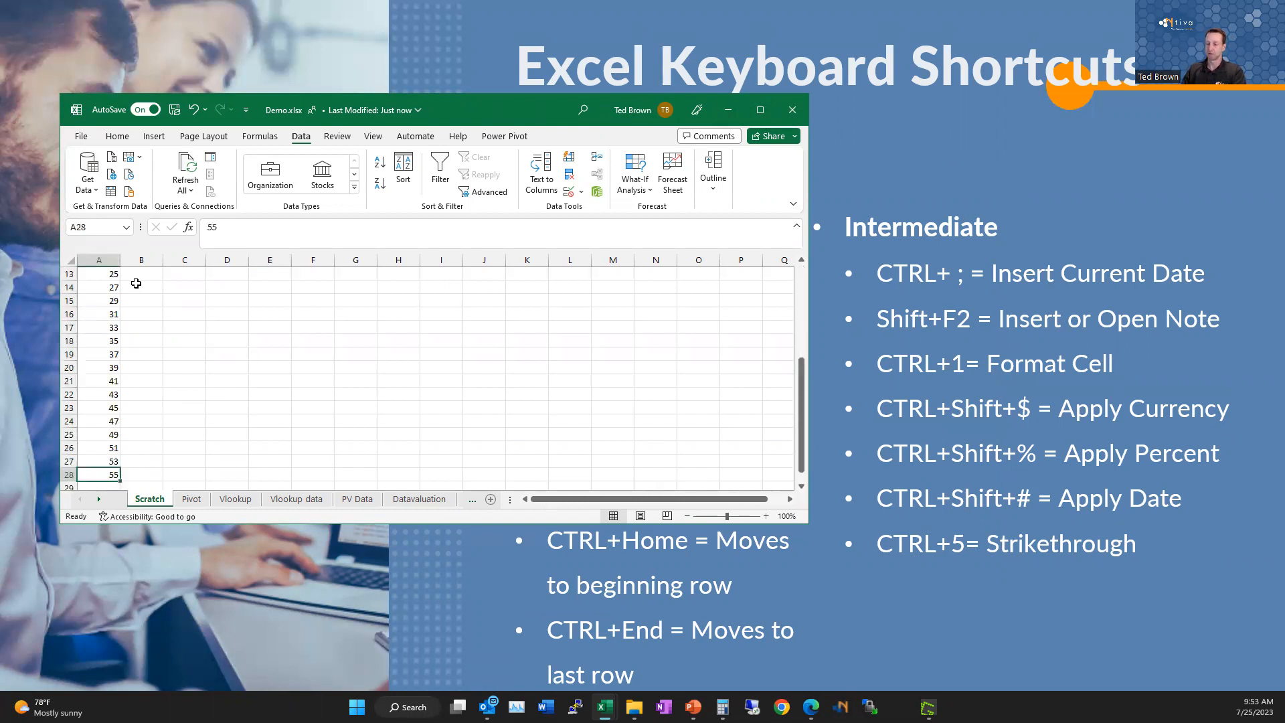
{"action": "key", "text": "ctrl+Home"}
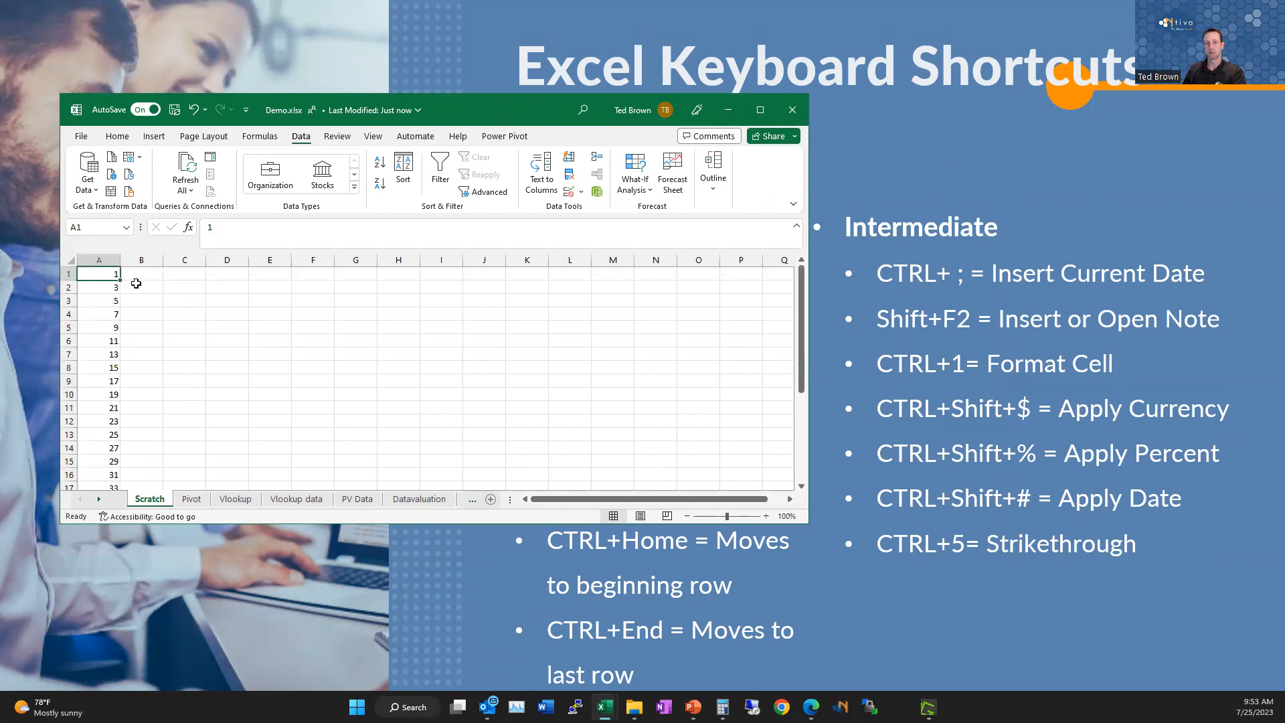
{"action": "key", "text": "ctrl+End"}
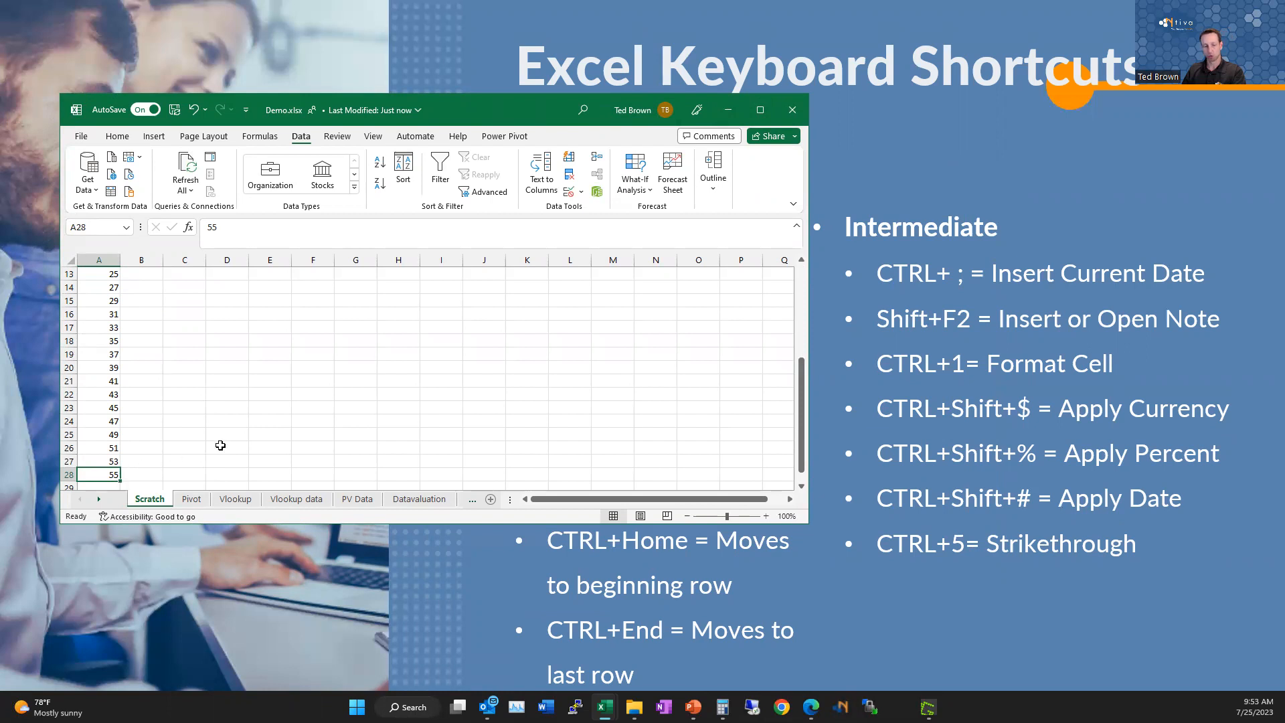
Extend the selection from A28 up to A1 and review the selected number series
{"action": "key", "text": "ctrl+shift+Up"}
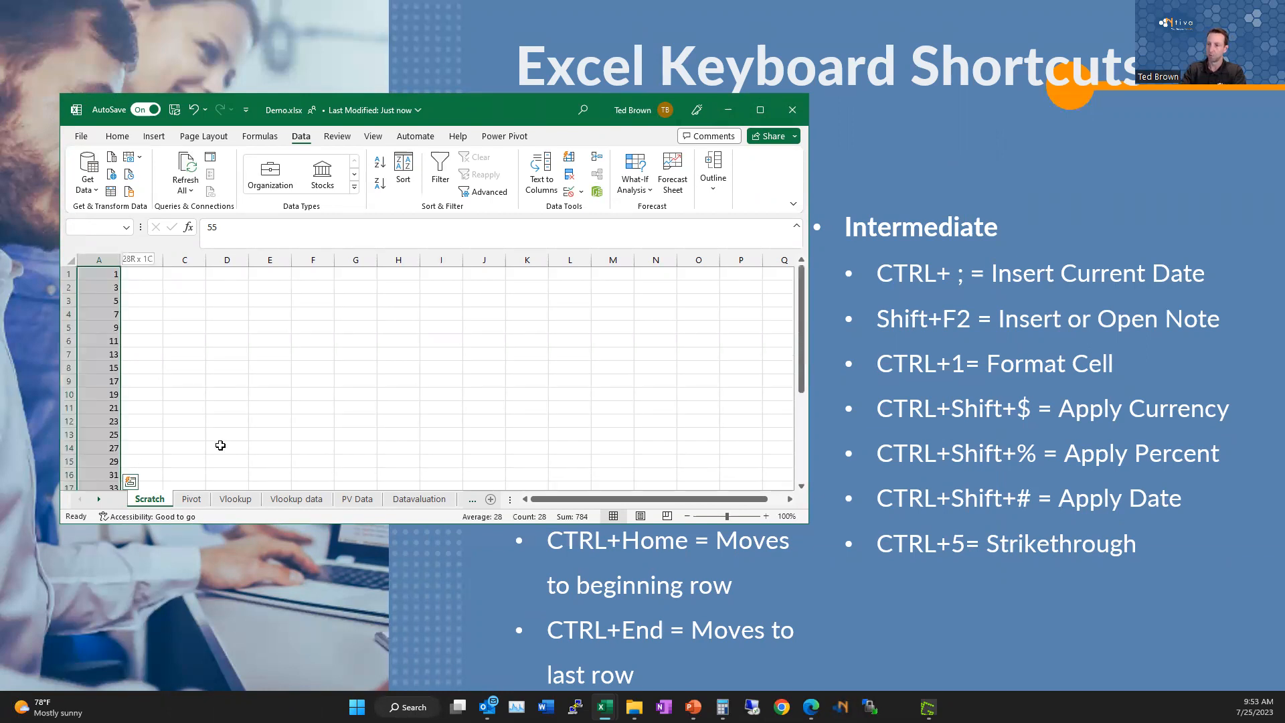
{"action": "scroll", "coordinate": [189, 365], "scroll_direction": "down", "scroll_amount": 5}
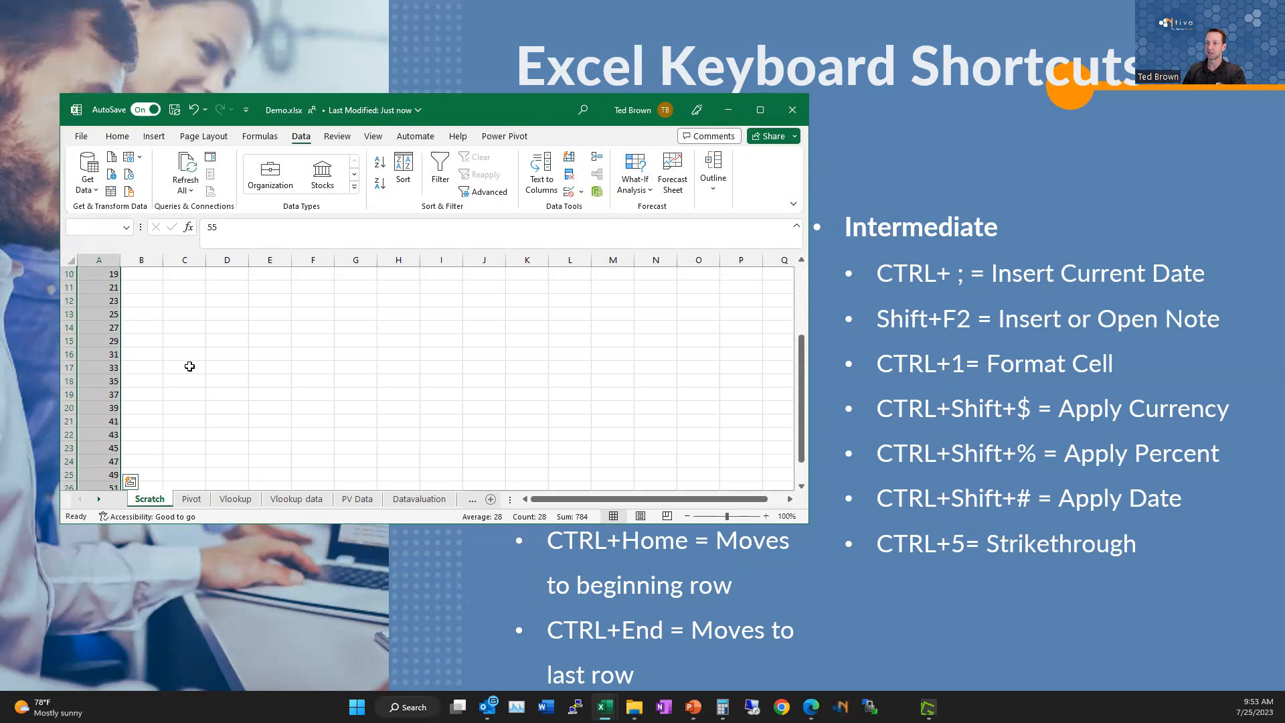
{"action": "scroll", "coordinate": [188, 367], "scroll_direction": "up", "scroll_amount": 5}
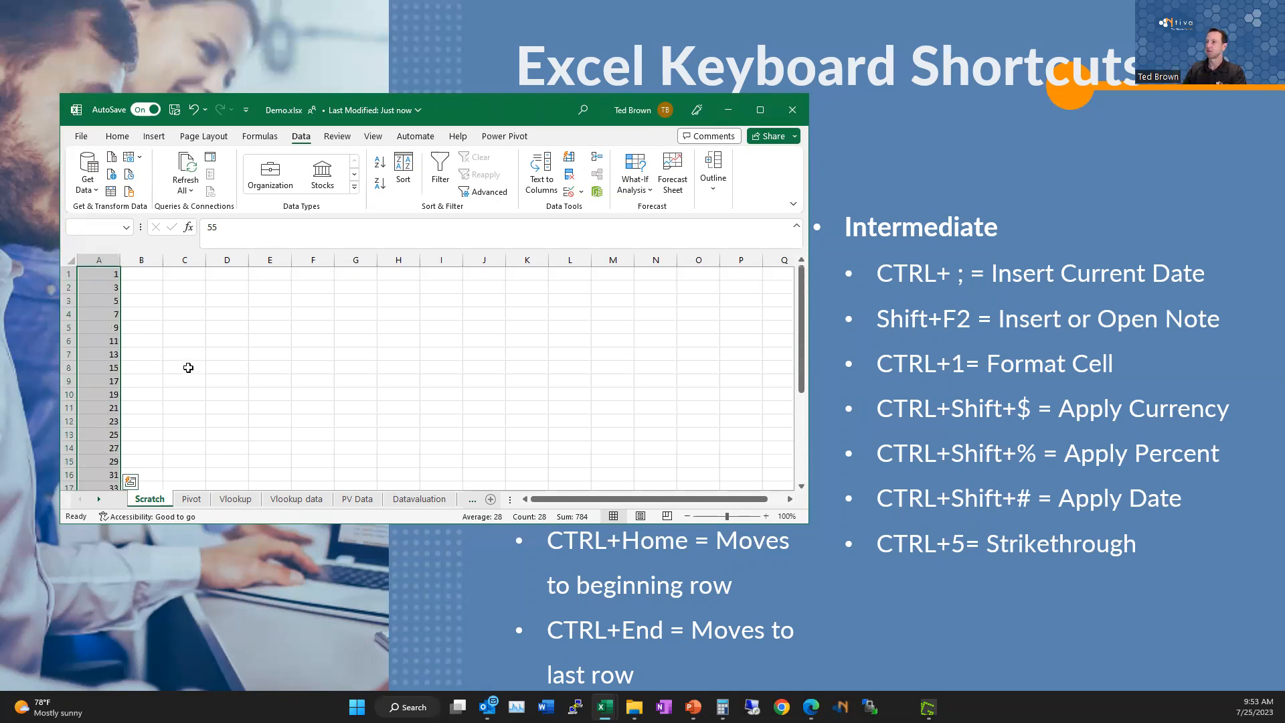
{"action": "left_click_drag", "start_coordinate": [798, 308], "coordinate": [799, 416]}
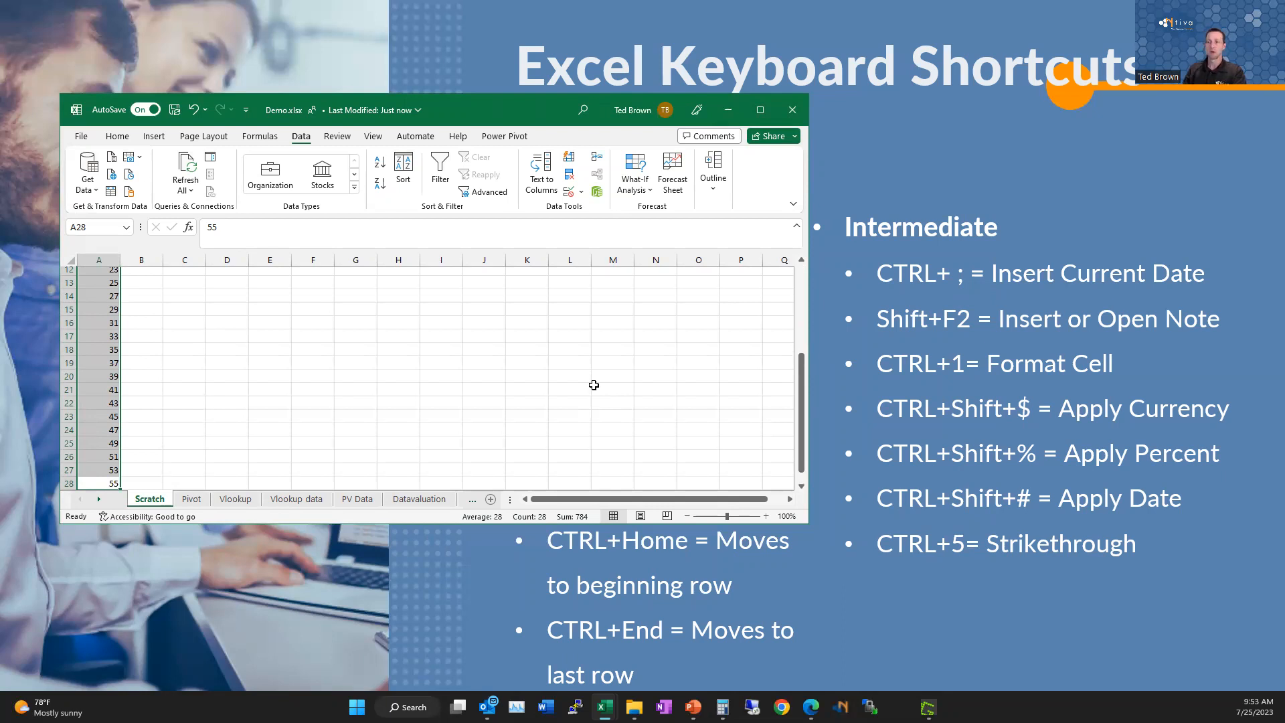
Insert the current date, 7/25/2023, in cell D2 of the Scratch sheet
{"action": "left_click_drag", "start_coordinate": [569, 109], "coordinate": [596, 95]}
{"action": "left_click", "coordinate": [344, 343]}
{"action": "scroll", "coordinate": [315, 284], "scroll_direction": "up", "scroll_amount": 4}
{"action": "left_click", "coordinate": [281, 271]}
{"action": "left_click", "coordinate": [308, 271]}
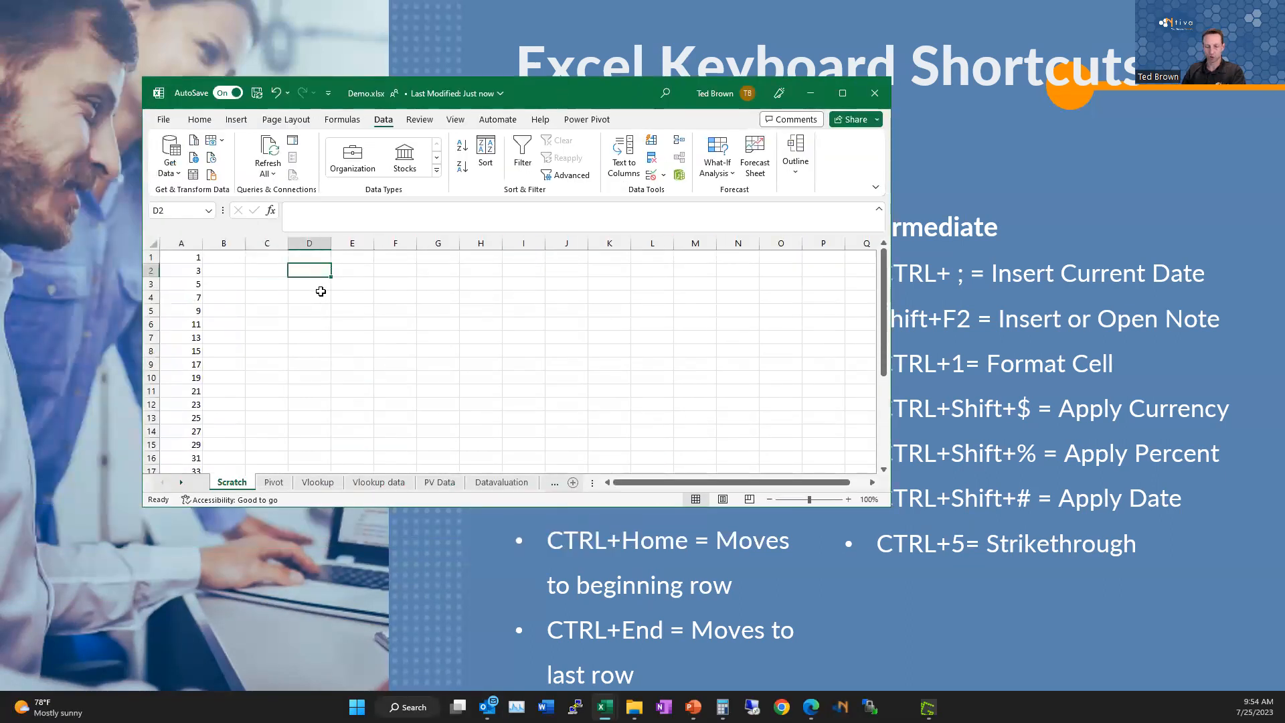
{"action": "key", "text": "ctrl+semicolon"}
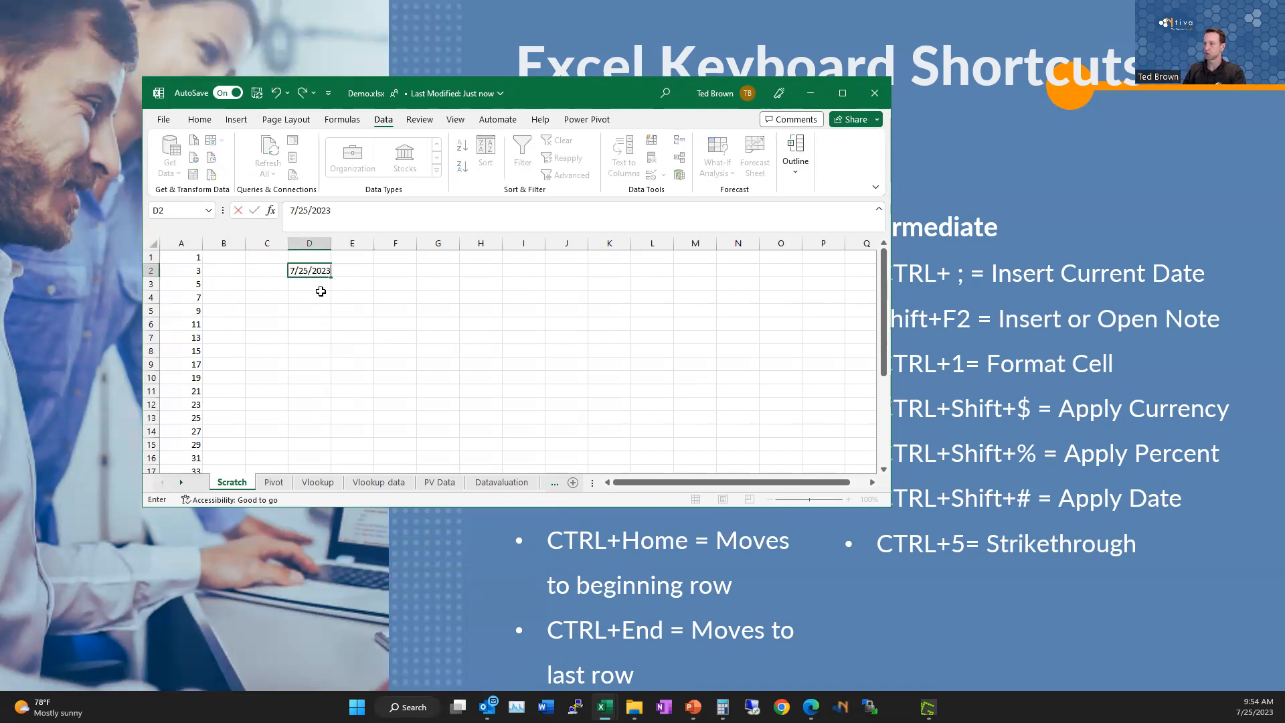
{"action": "left_click", "coordinate": [373, 282]}
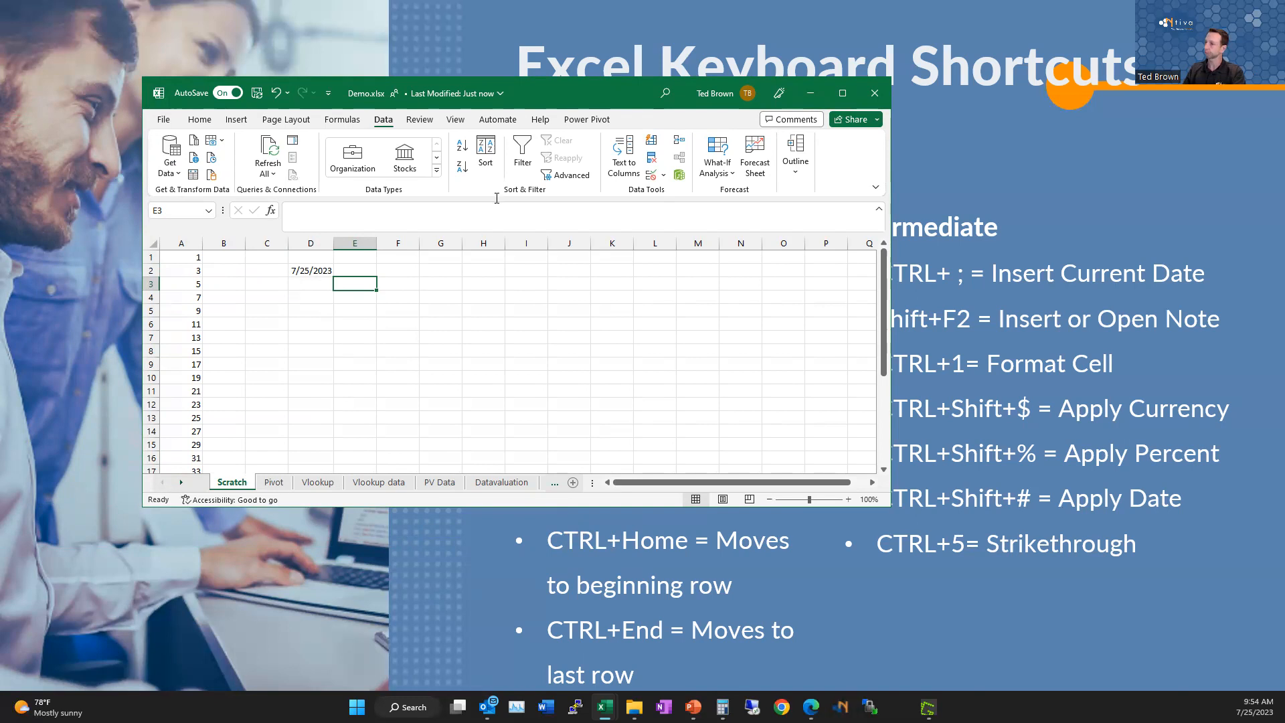
Add a note to the date cell D2 with the text "This is a test"
{"action": "left_click_drag", "start_coordinate": [385, 89], "coordinate": [498, 120]}
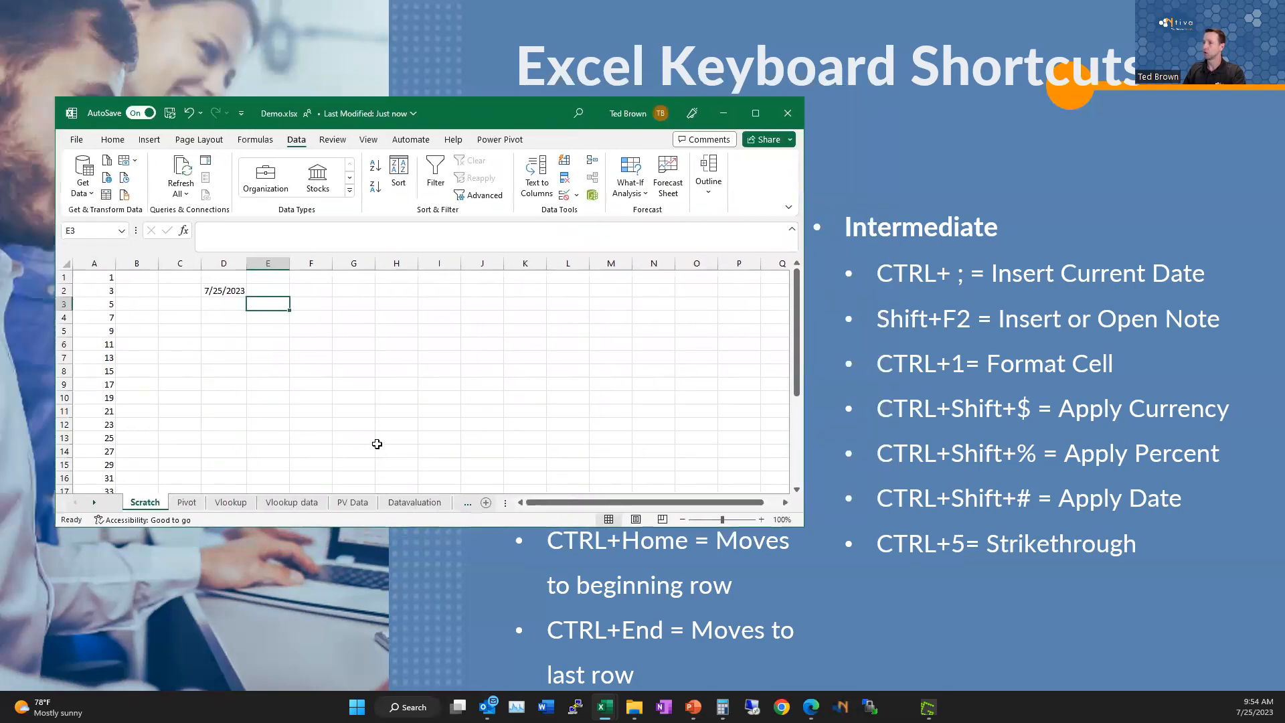
{"action": "left_click", "coordinate": [239, 329]}
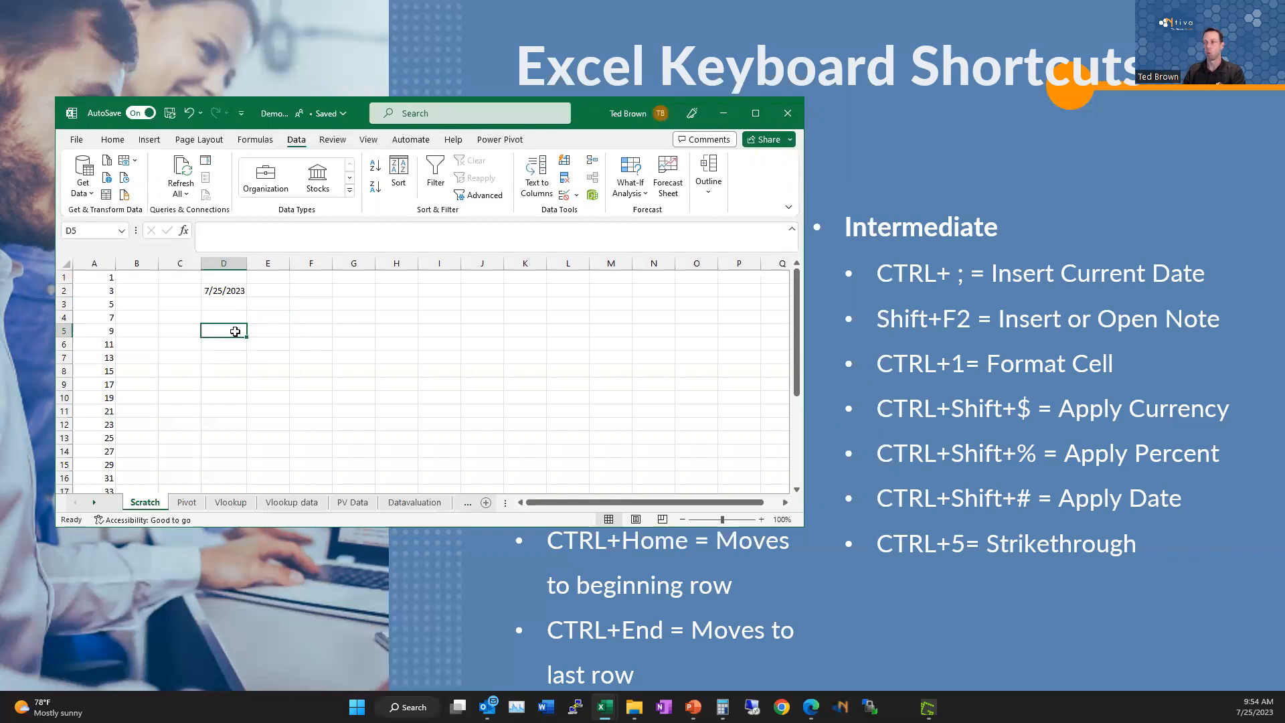
{"action": "left_click", "coordinate": [227, 291]}
{"action": "key", "text": "shift+F2"}
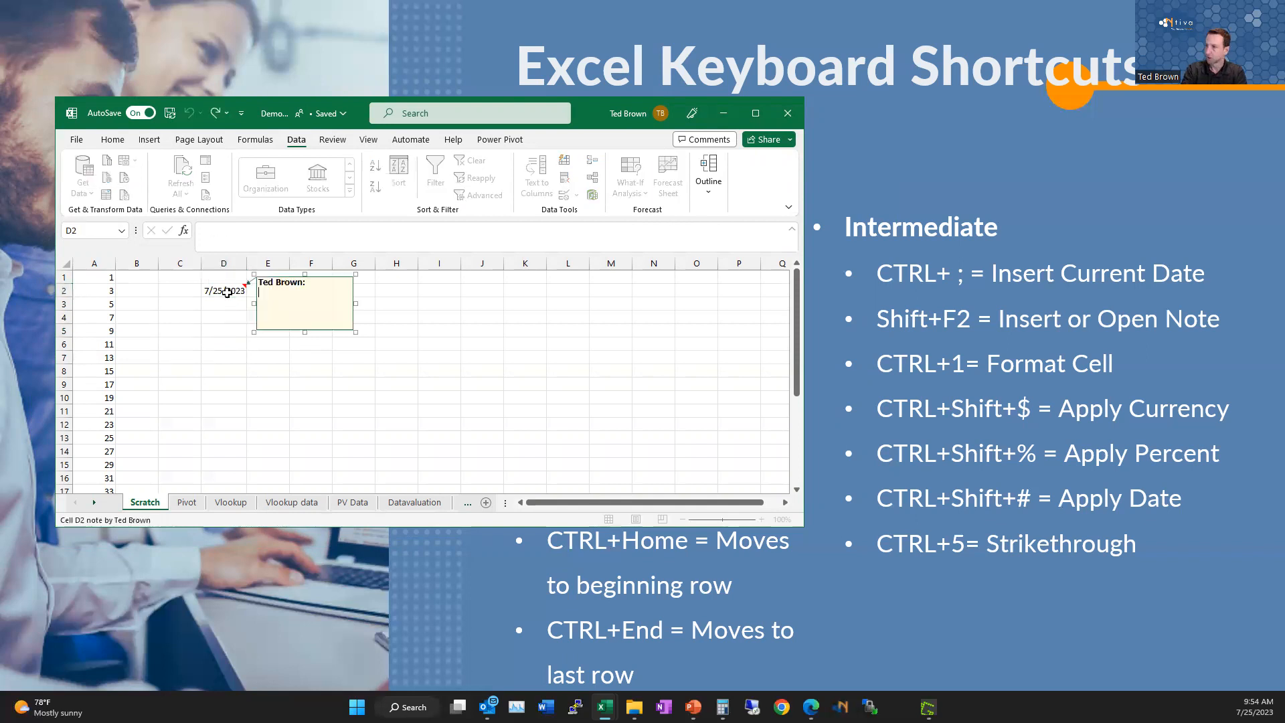
{"action": "type", "text": "This is a test"}
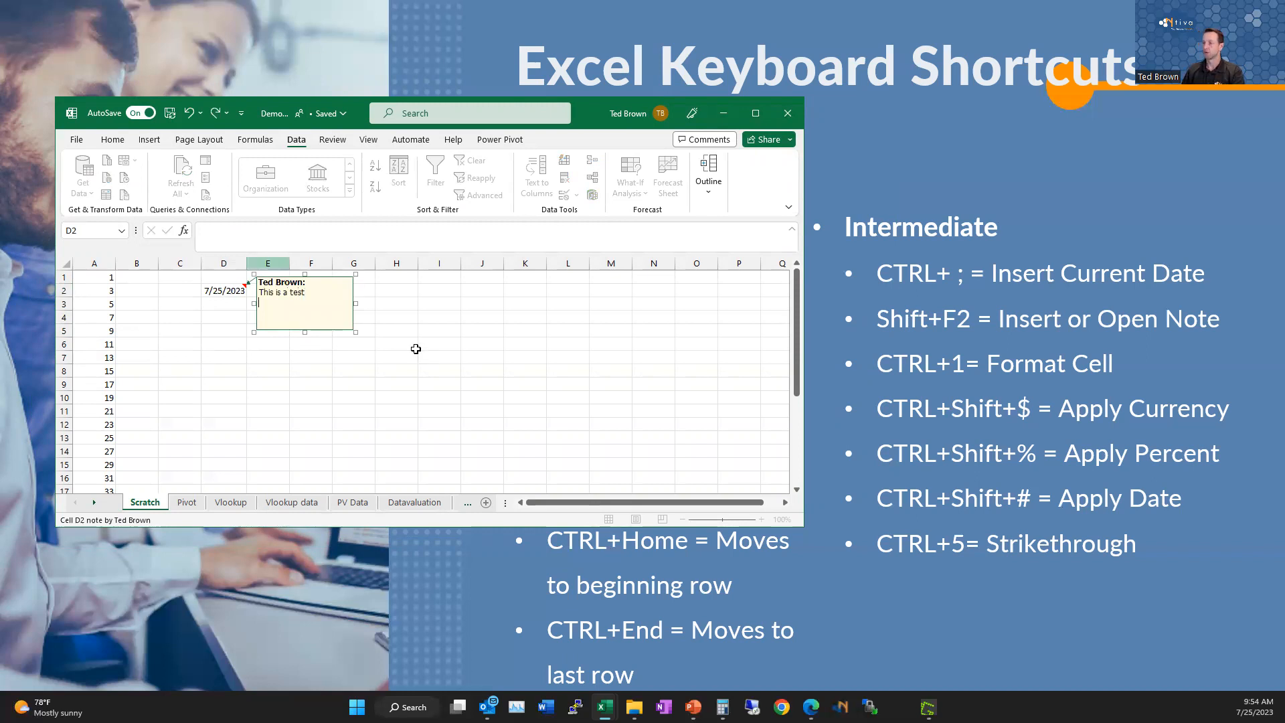
{"action": "left_click", "coordinate": [439, 383]}
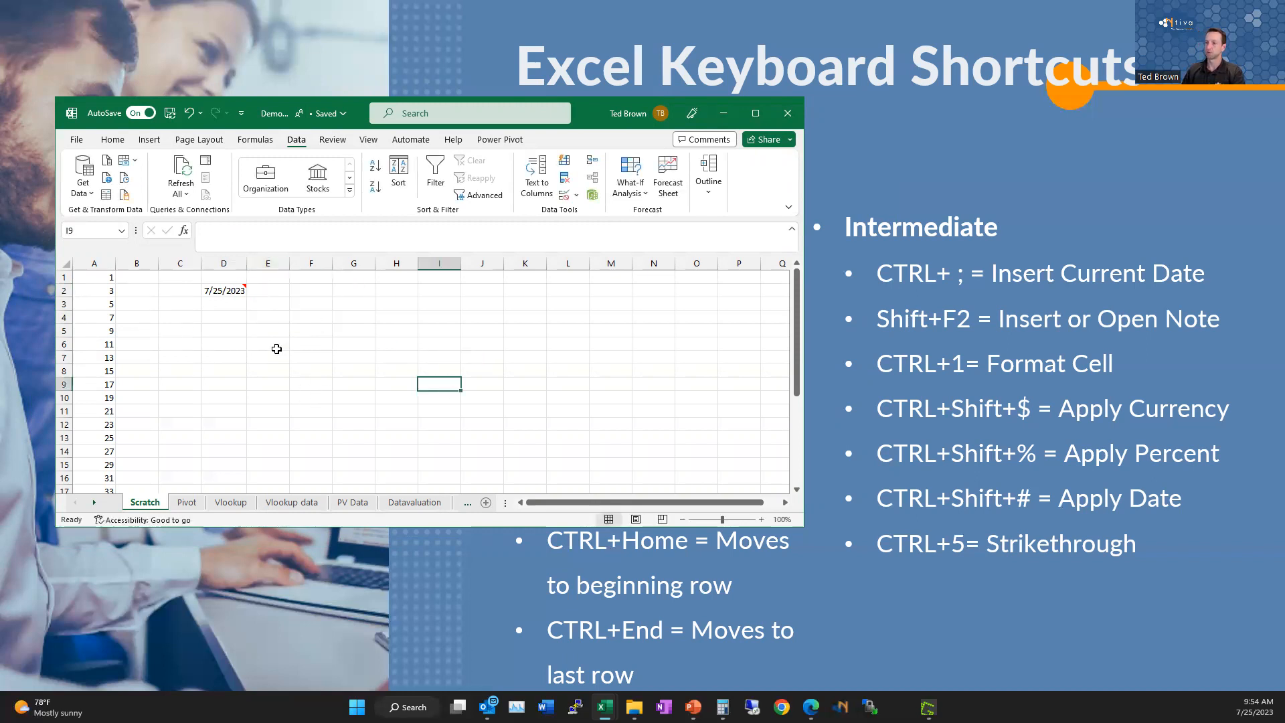
Reopen the note on D2 for editing and add "Hello" below the existing text
{"action": "left_click", "coordinate": [240, 287]}
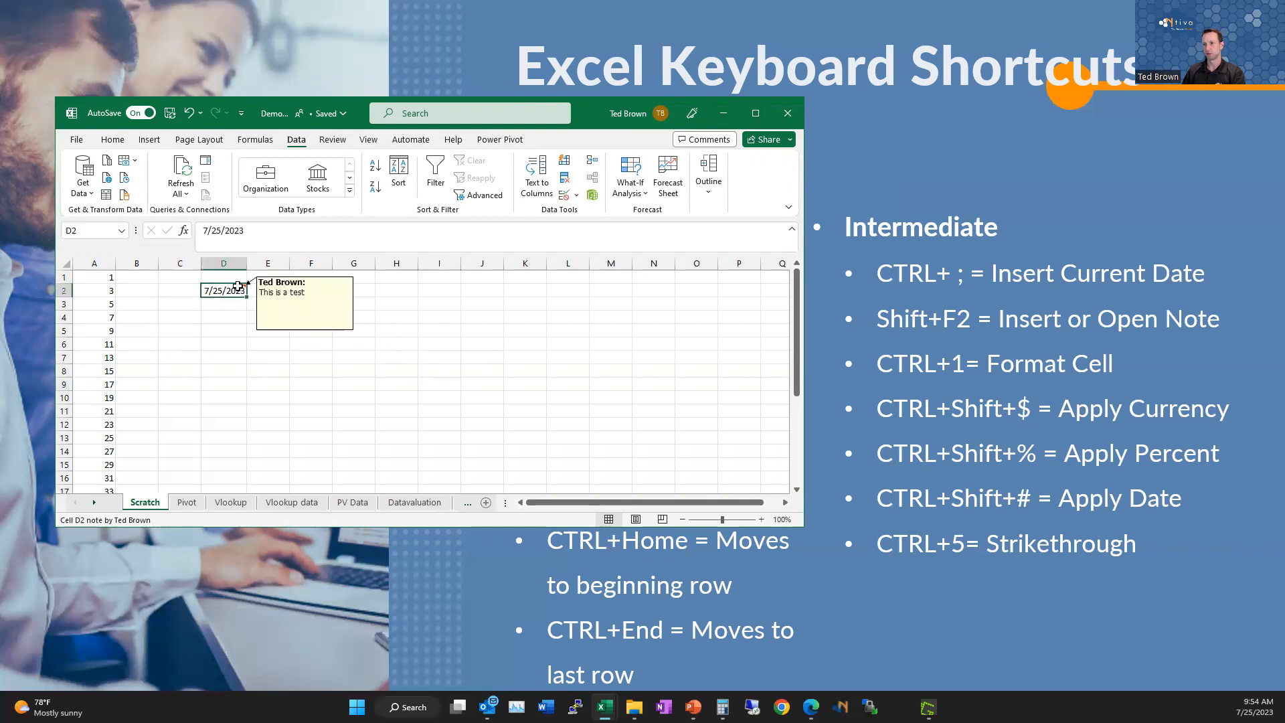
{"action": "mouse_move", "coordinate": [231, 287]}
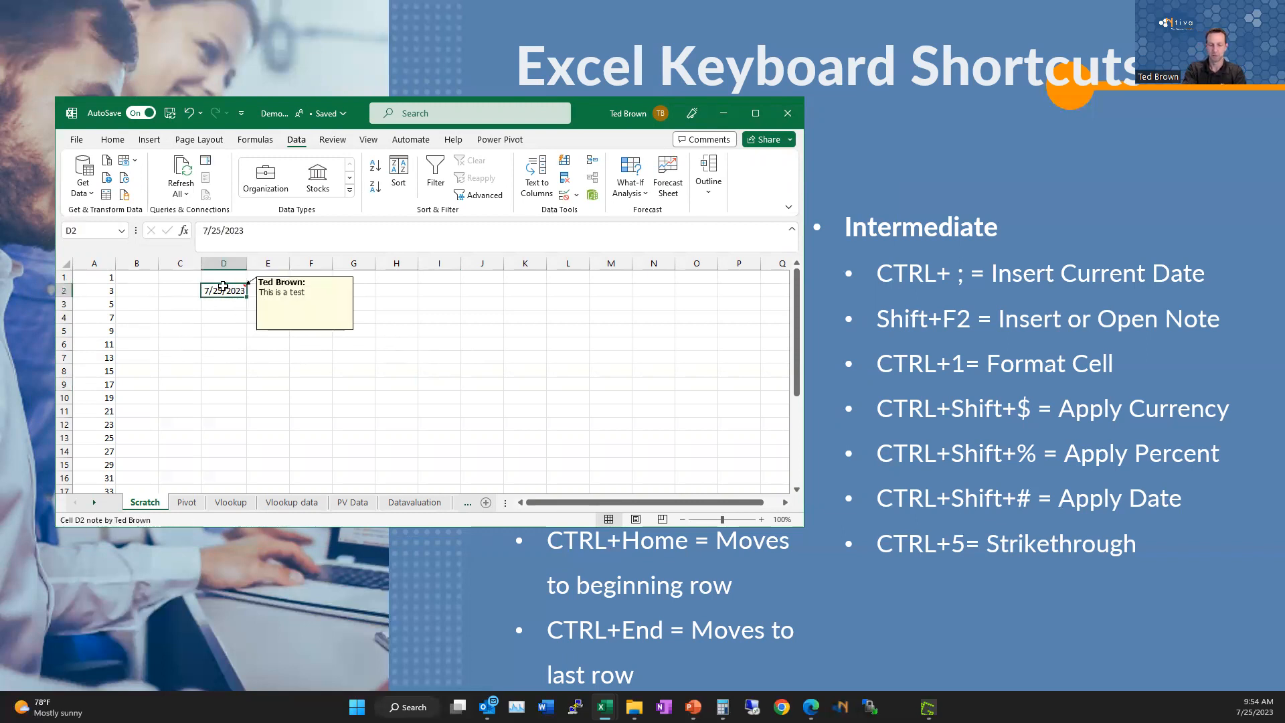
{"action": "key", "text": "shift+F2"}
{"action": "key", "text": "Return"}
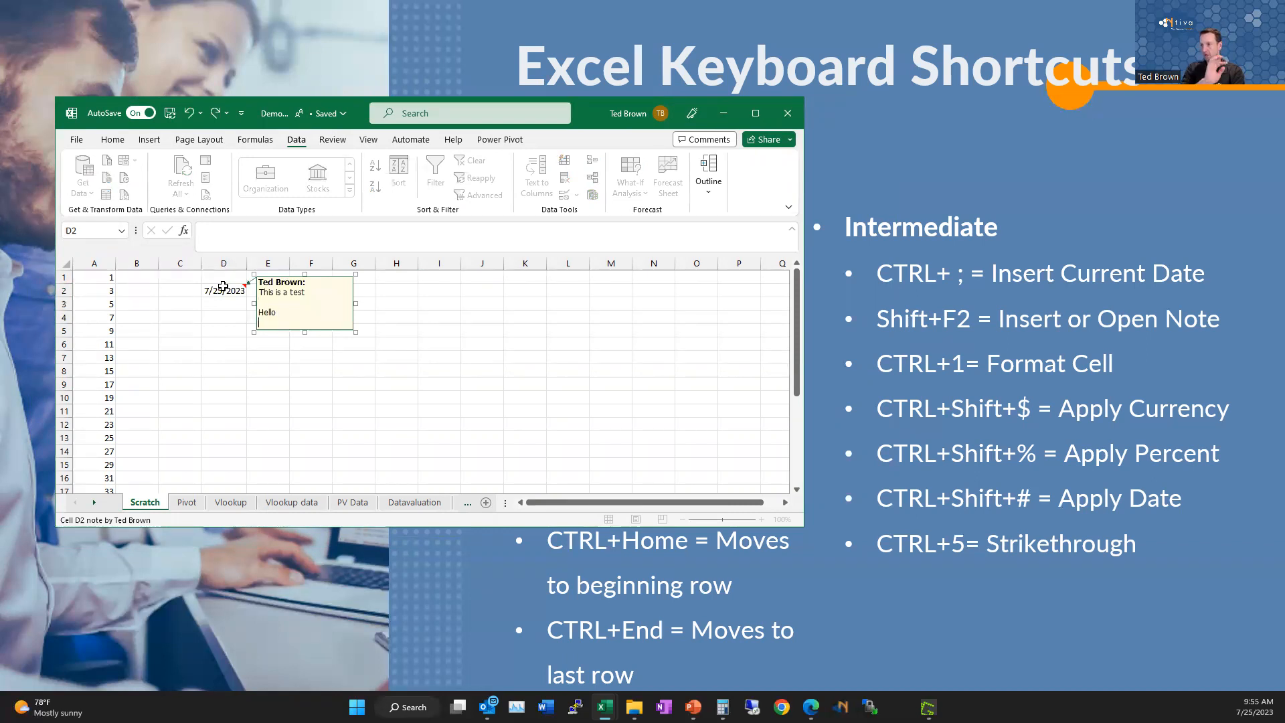
{"action": "left_click", "coordinate": [310, 397]}
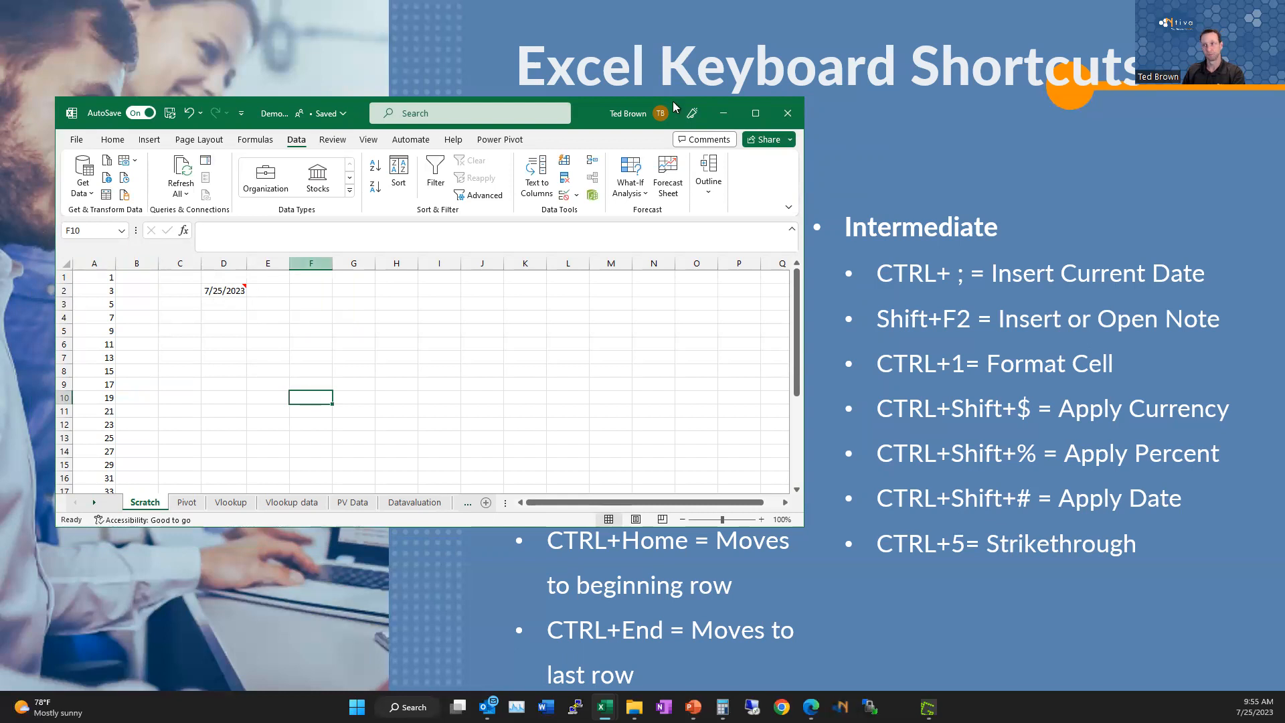
Move the workbook window away from the slide's intermediate shortcut list and leave a single cell selected
{"action": "left_click_drag", "start_coordinate": [576, 106], "coordinate": [540, 157]}
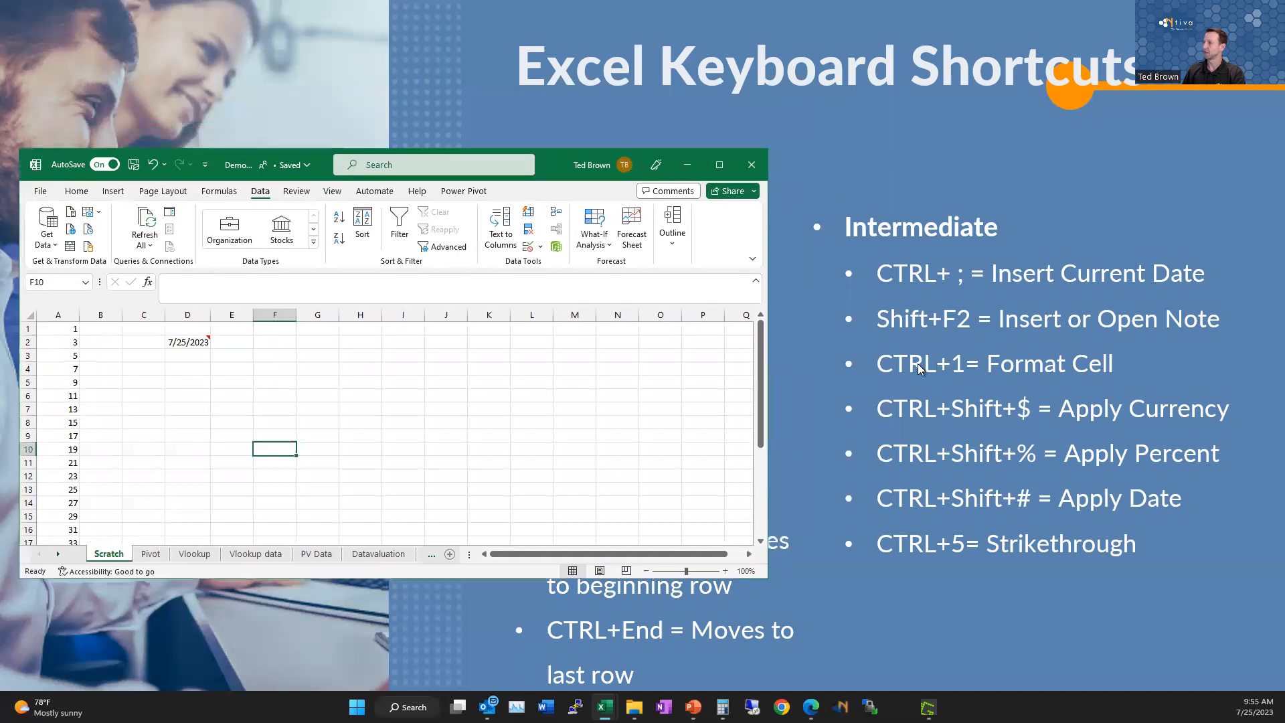
{"action": "left_click", "coordinate": [373, 393]}
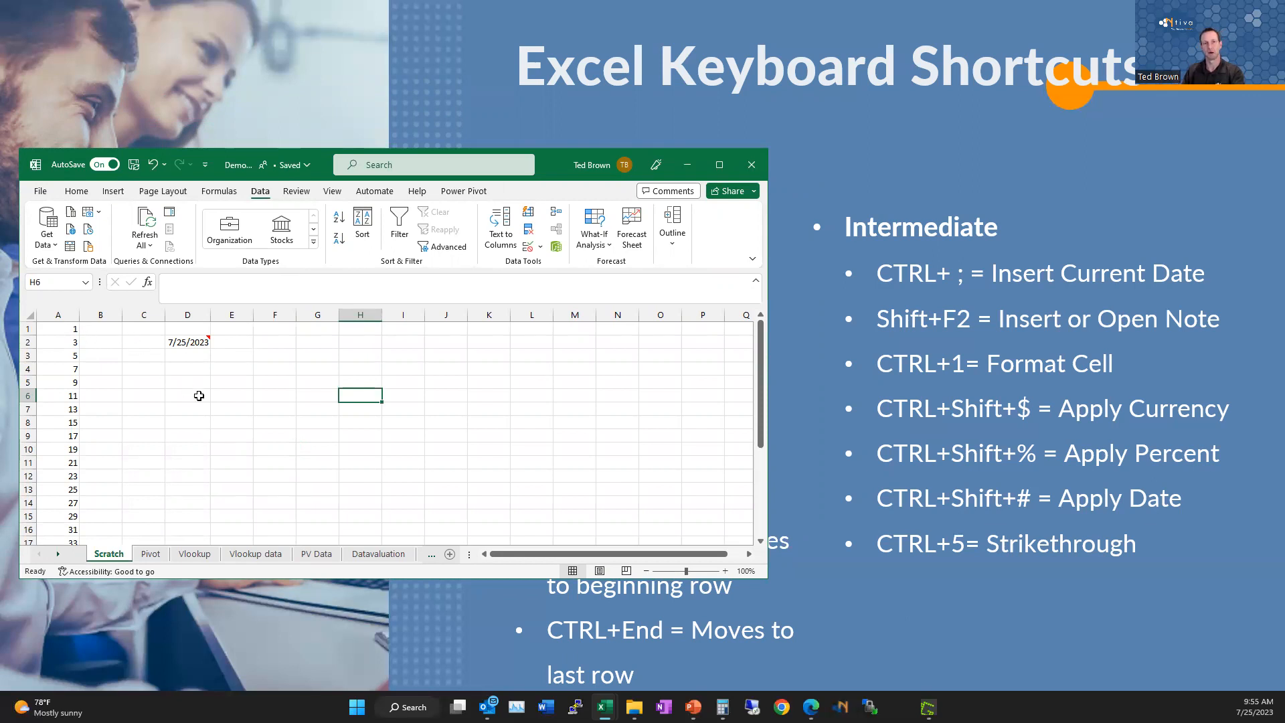
{"action": "left_click_drag", "start_coordinate": [70, 328], "coordinate": [67, 436]}
{"action": "left_click", "coordinate": [128, 395]}
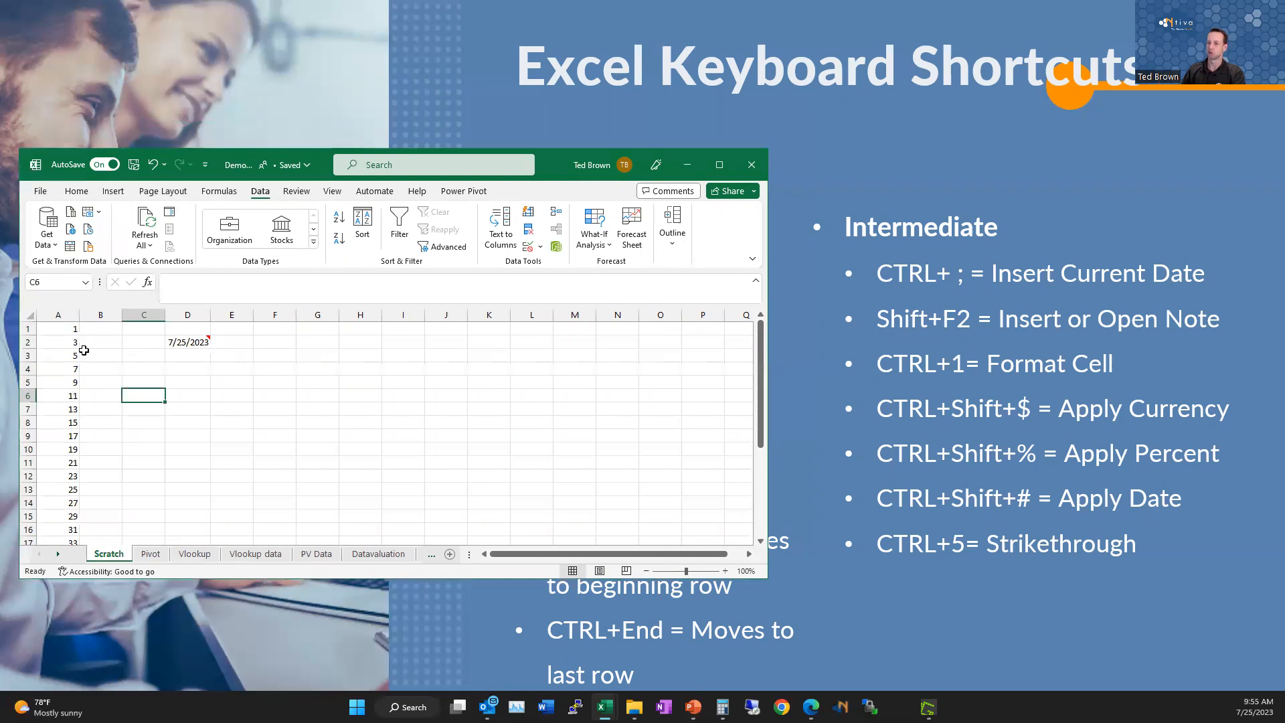
{"action": "left_click", "coordinate": [87, 351]}
Open Format Cells for A1:A6, examine the Number, Currency, Accounting and Alignment options, and close it without applying anything
{"action": "left_click_drag", "start_coordinate": [61, 328], "coordinate": [67, 395]}
{"action": "key", "text": "ctrl+1"}
{"action": "left_click_drag", "start_coordinate": [808, 331], "coordinate": [597, 144]}
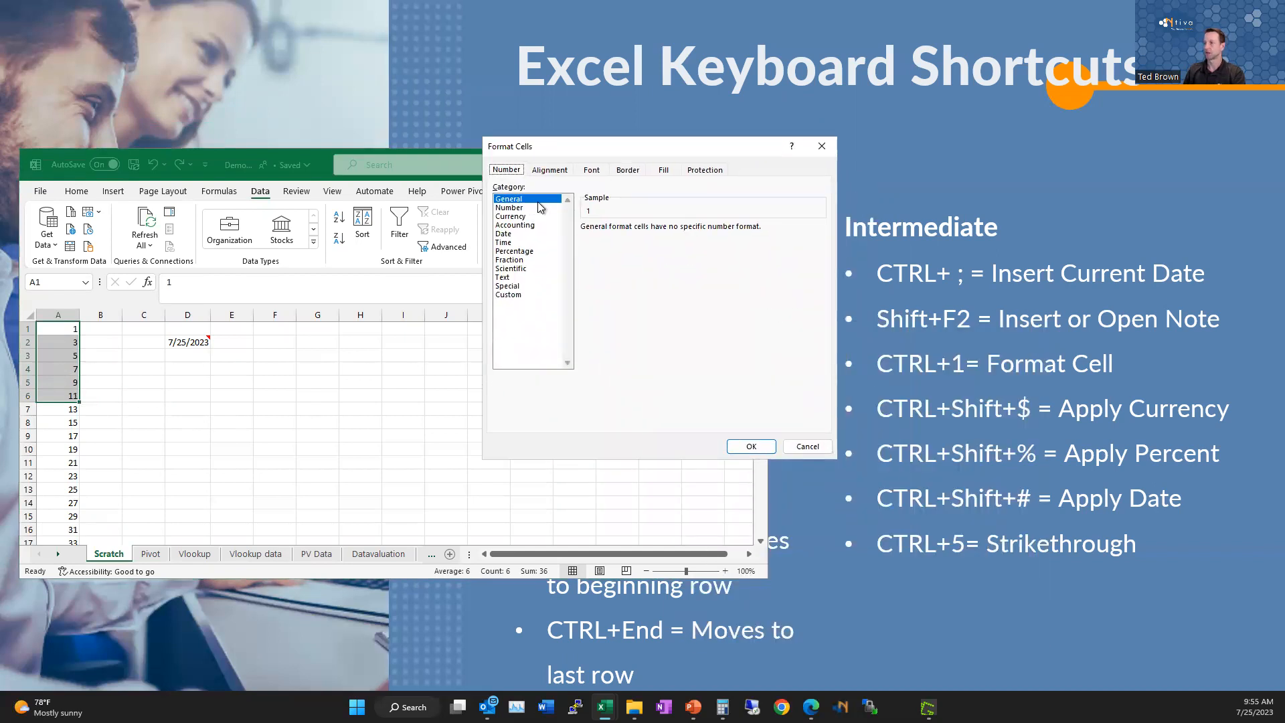
{"action": "left_click", "coordinate": [530, 207]}
{"action": "left_click", "coordinate": [530, 216]}
{"action": "left_click", "coordinate": [530, 225]}
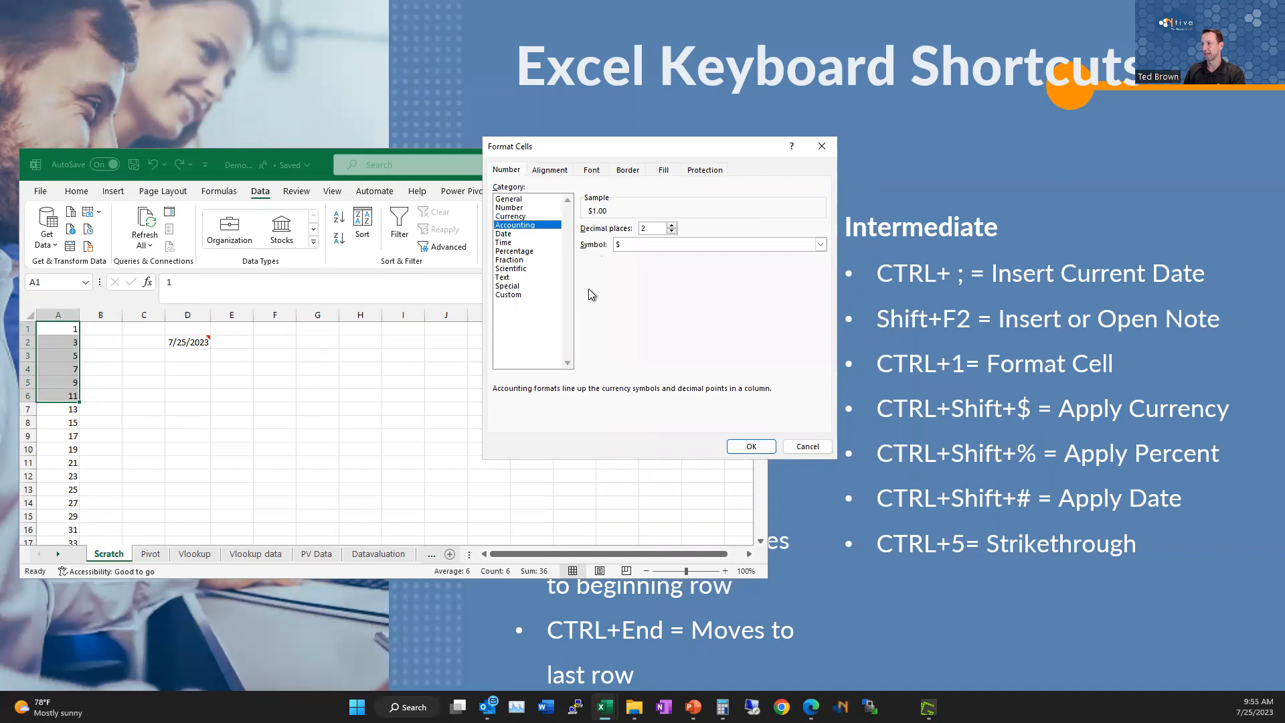
{"action": "left_click", "coordinate": [552, 171]}
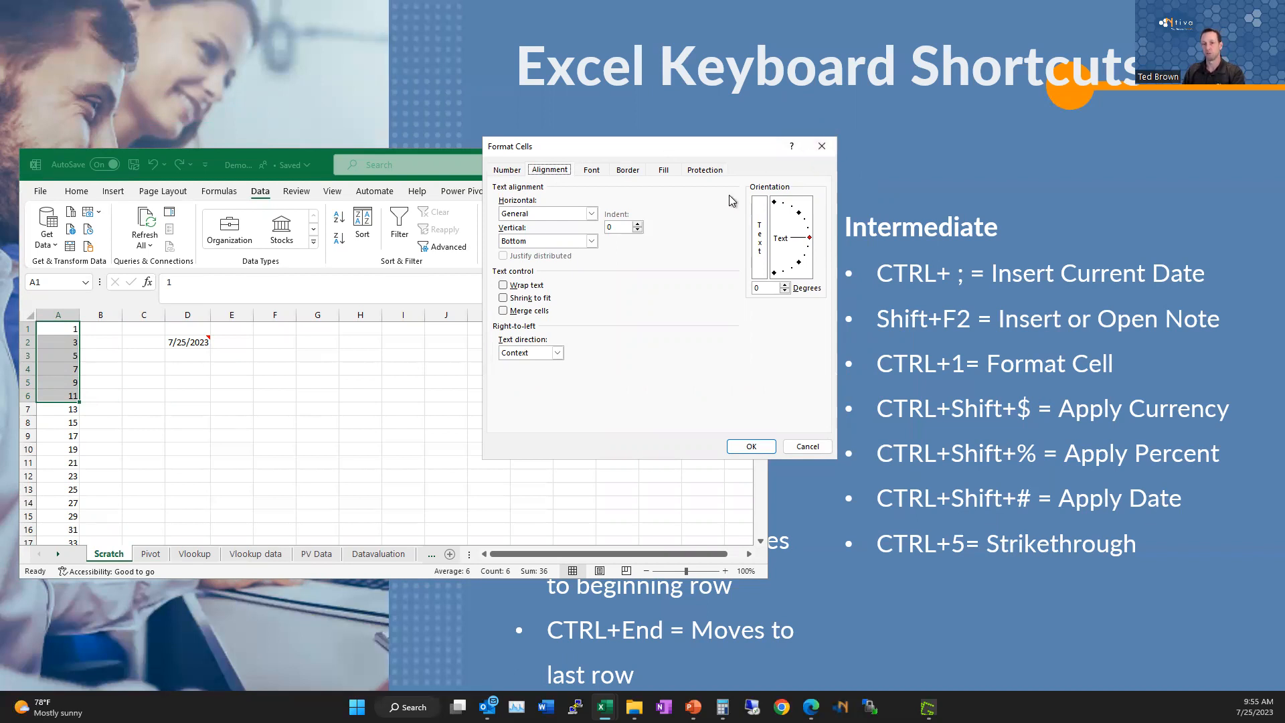
{"action": "left_click", "coordinate": [822, 146]}
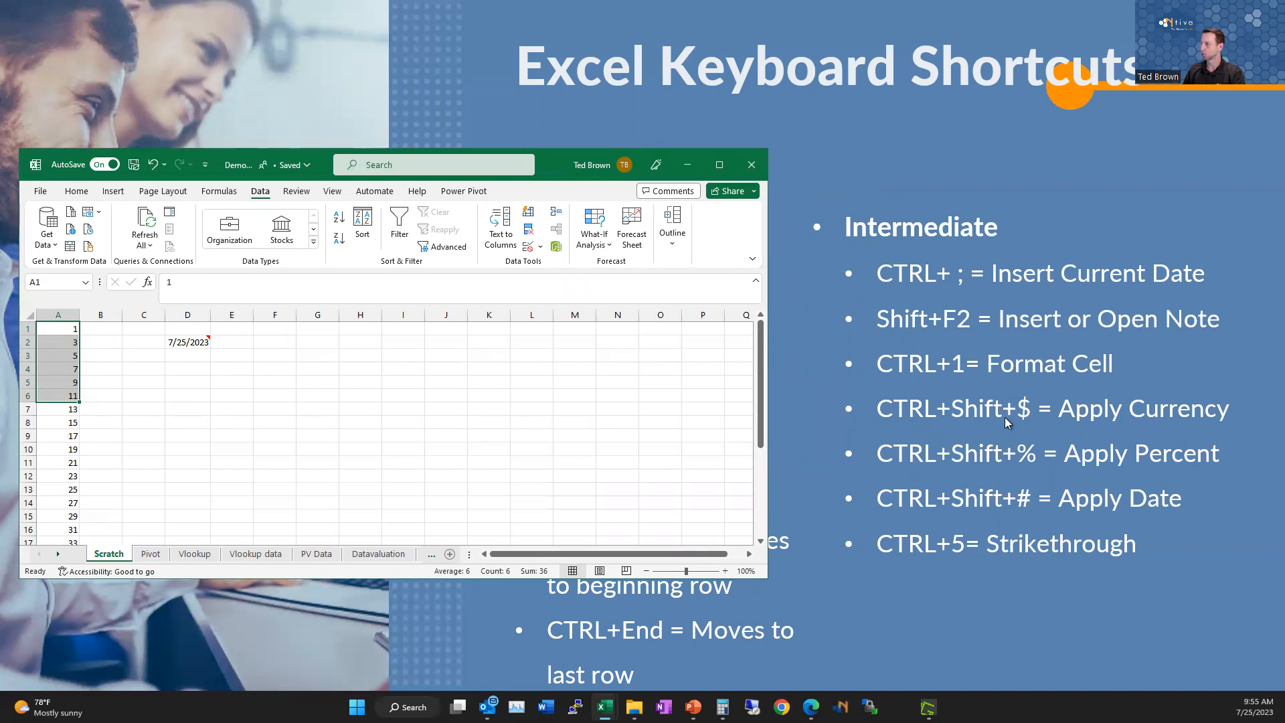
Apply the currency format to cells A1:A7
{"action": "left_click", "coordinate": [249, 355]}
{"action": "left_click_drag", "start_coordinate": [65, 398], "coordinate": [69, 409]}
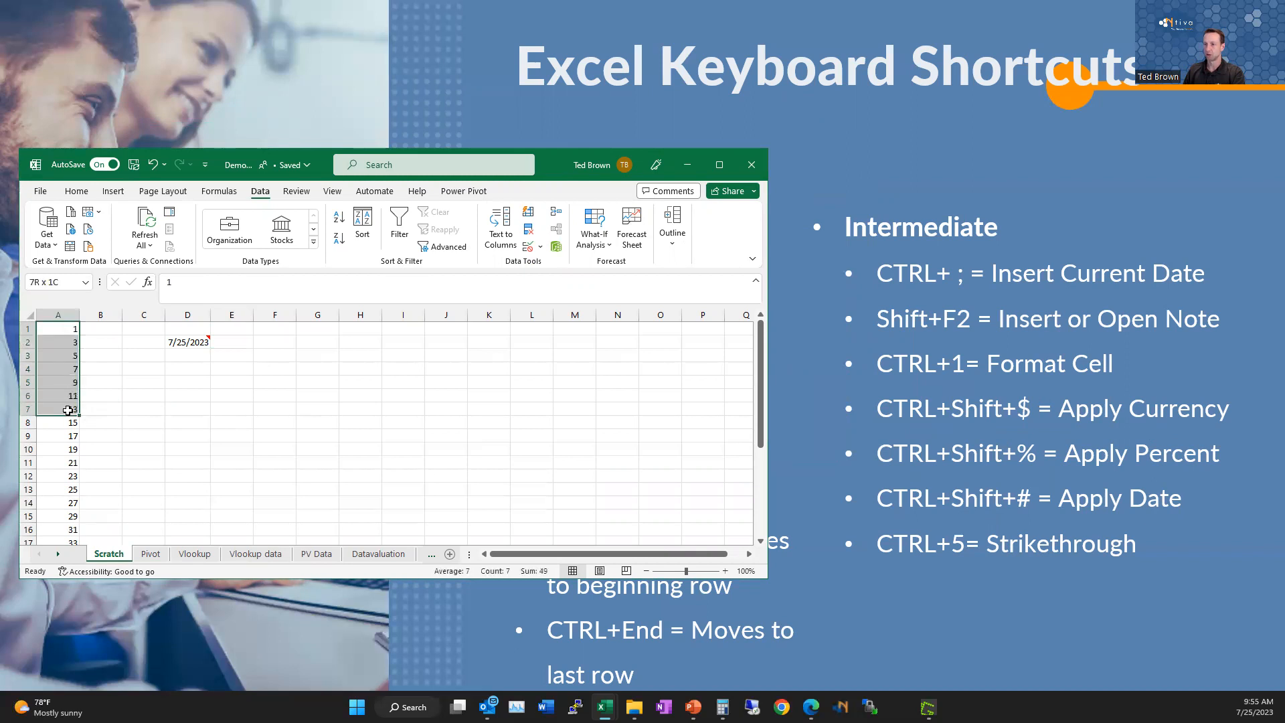
{"action": "key", "text": "ctrl+shift+4"}
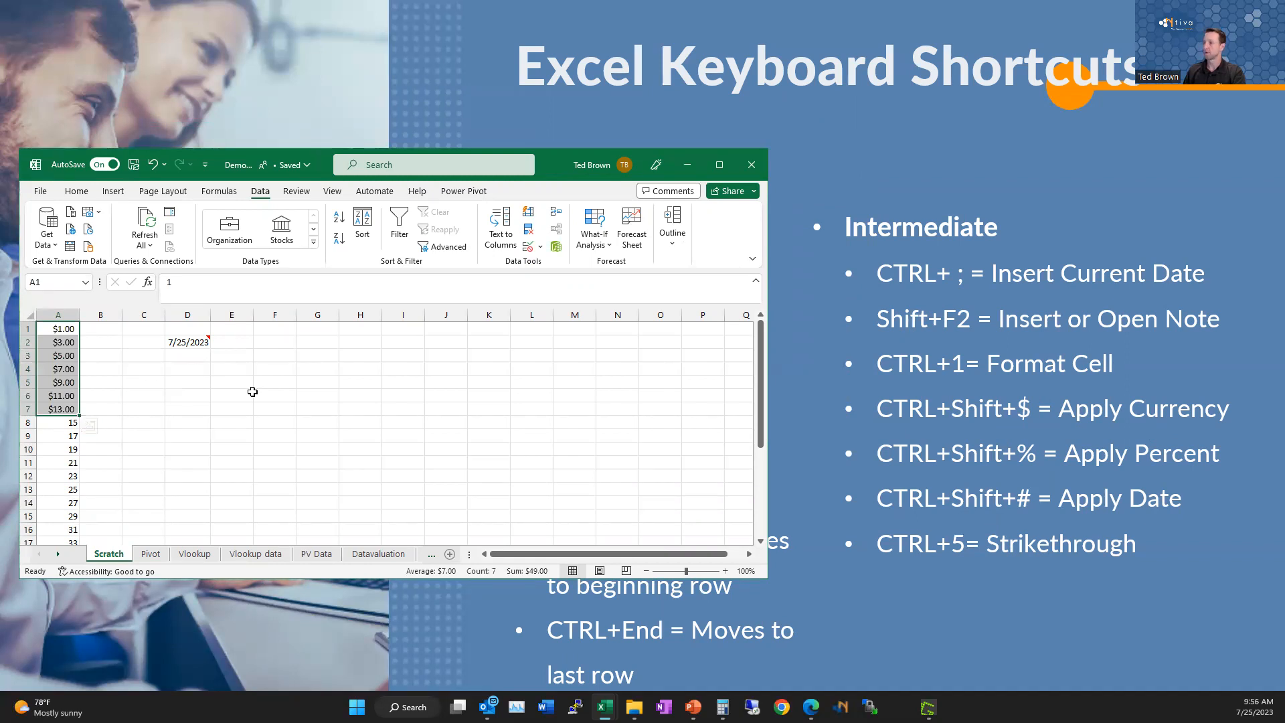
Apply the percent format to cells A1:A7
{"action": "key", "text": "ctrl+shift+5"}
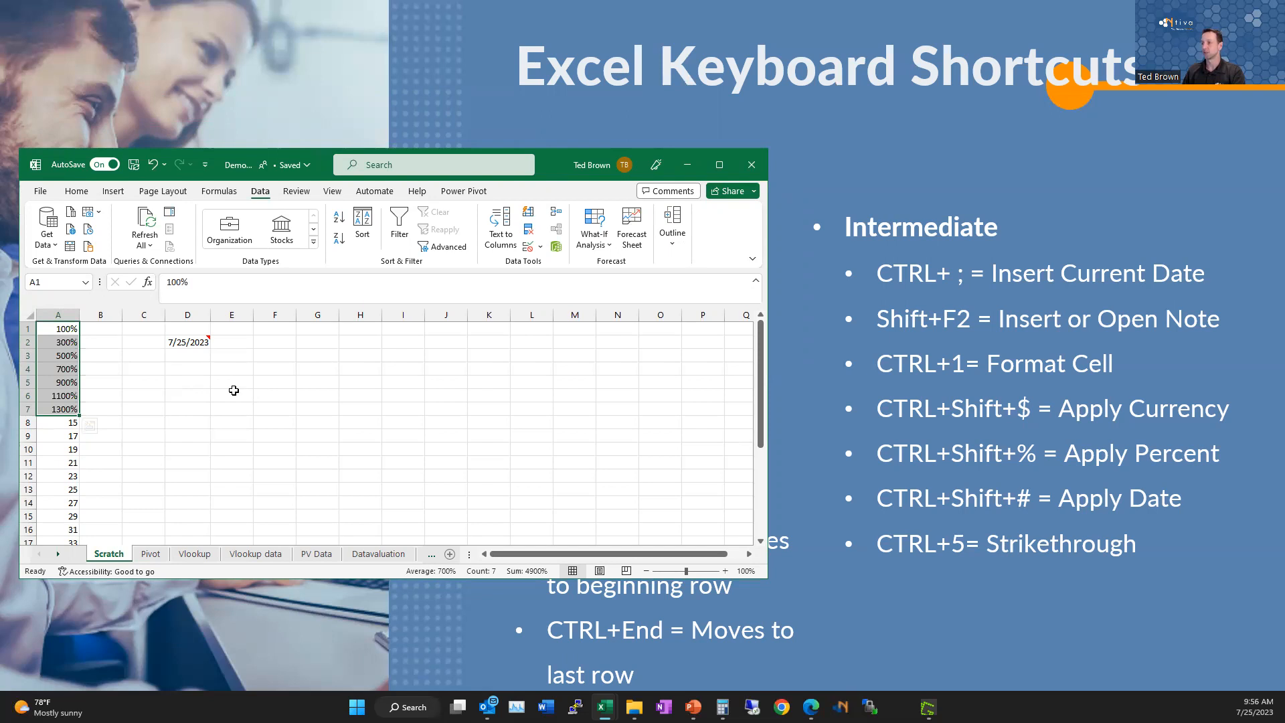
{"action": "left_click", "coordinate": [307, 394]}
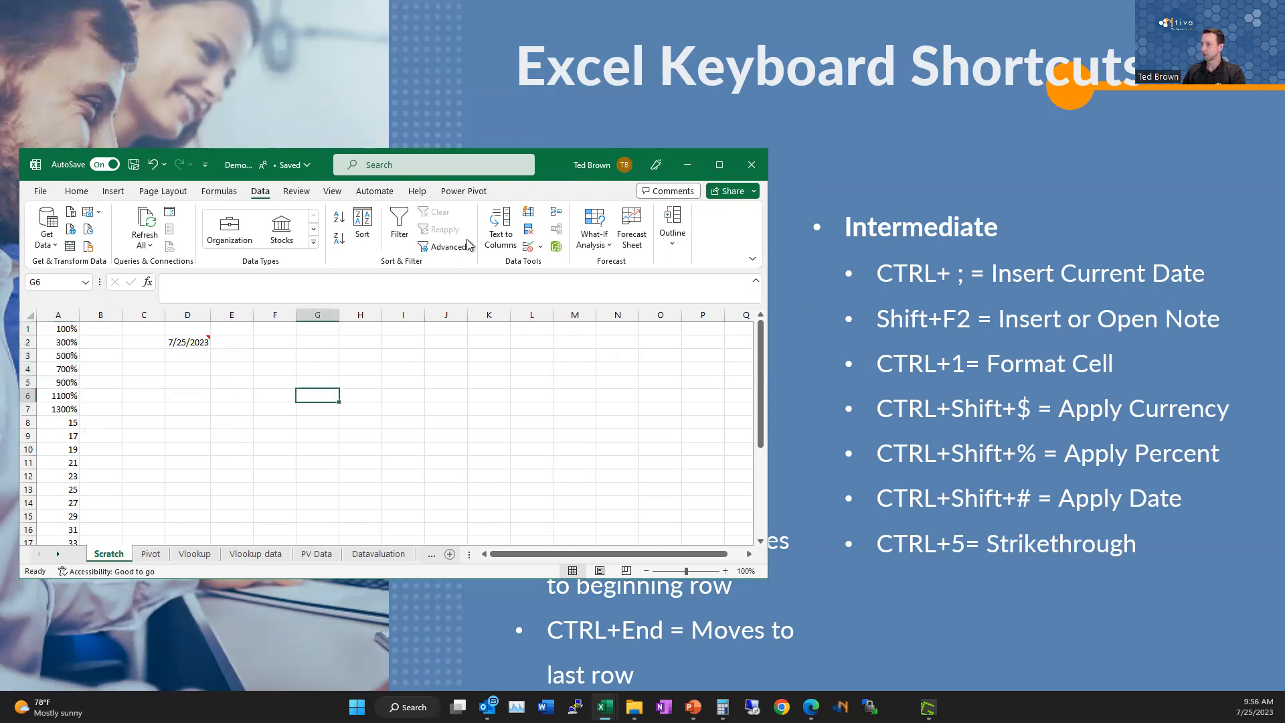
Maximize the workbook, show the Home commands and apply the currency format to cells A8:A12
{"action": "left_click", "coordinate": [720, 165]}
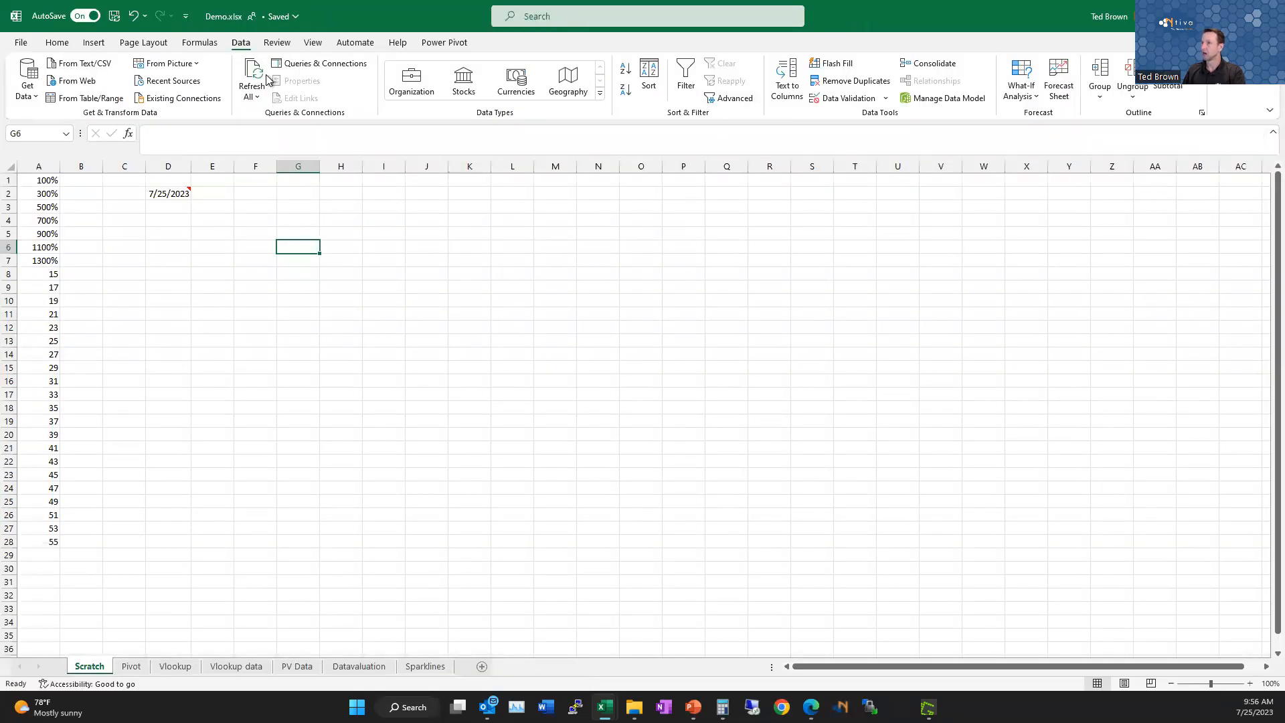
{"action": "left_click", "coordinate": [57, 42]}
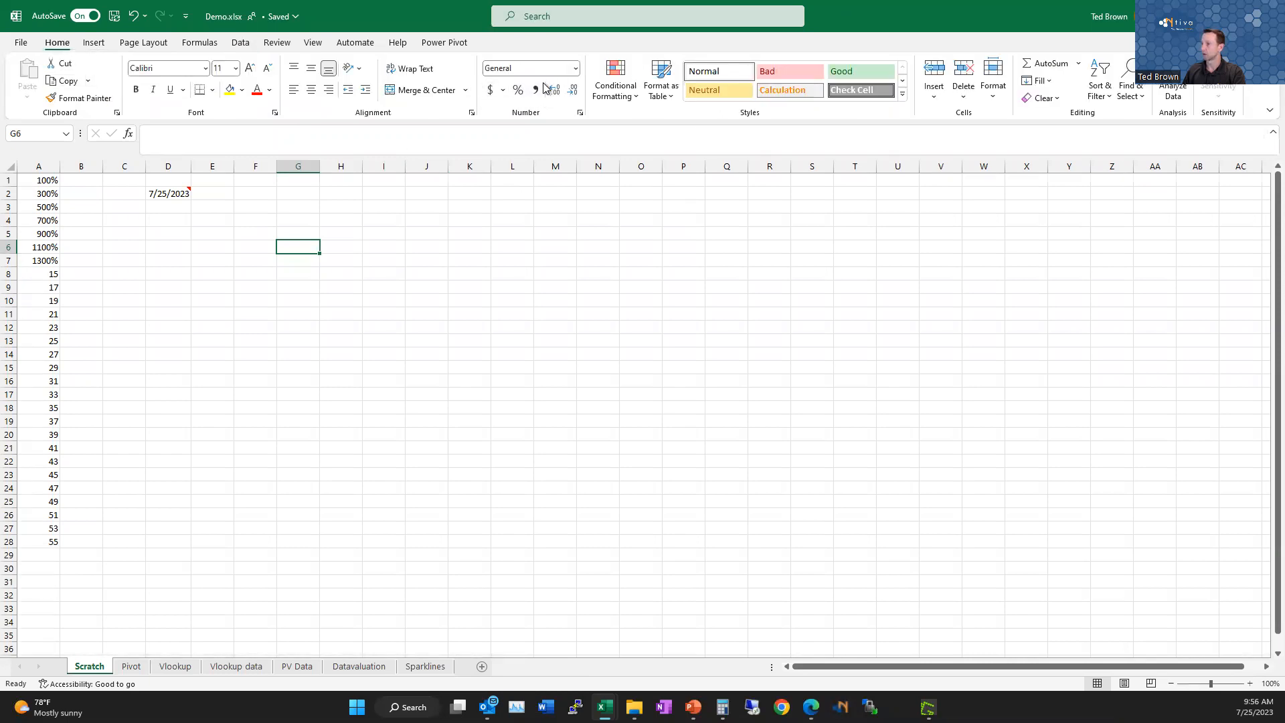
{"action": "left_click", "coordinate": [107, 275]}
{"action": "left_click_drag", "start_coordinate": [54, 275], "coordinate": [55, 329]}
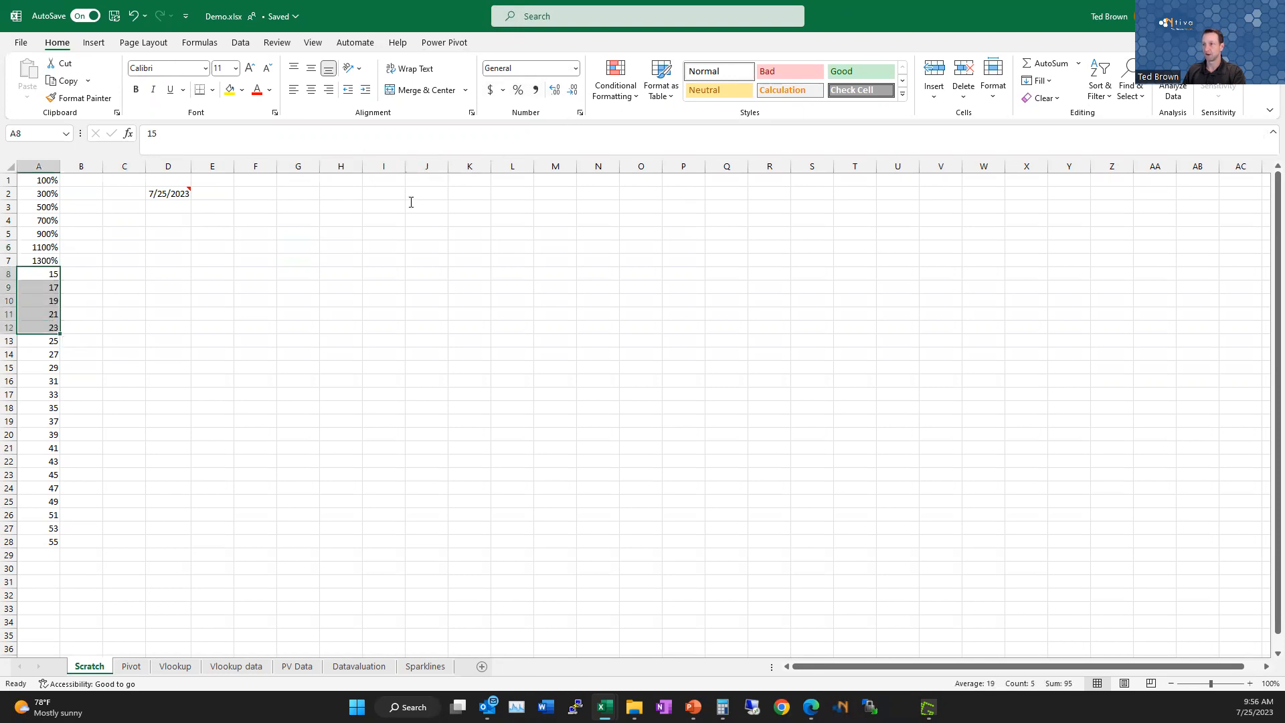
{"action": "key", "text": "ctrl+shift+4"}
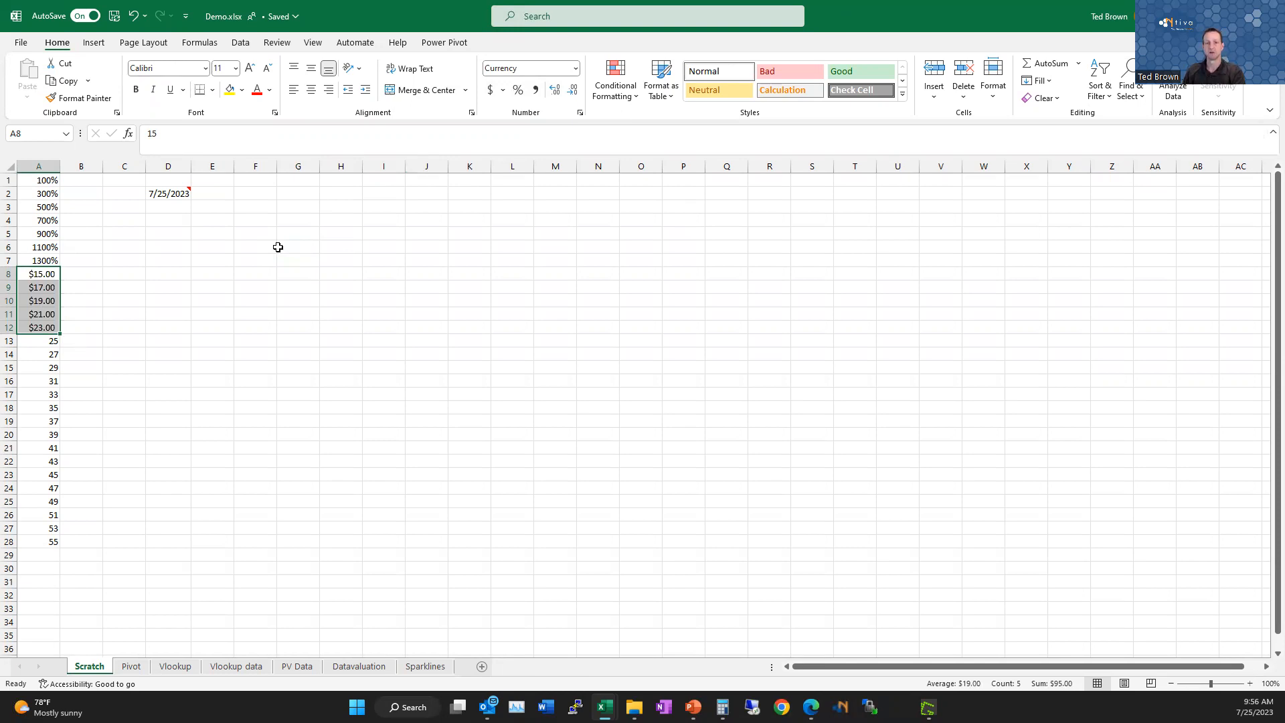
{"action": "left_click", "coordinate": [264, 238]}
Enter the dates 1/15/2023 in D3 and 2/15/2023 in D4
{"action": "left_click", "coordinate": [161, 209]}
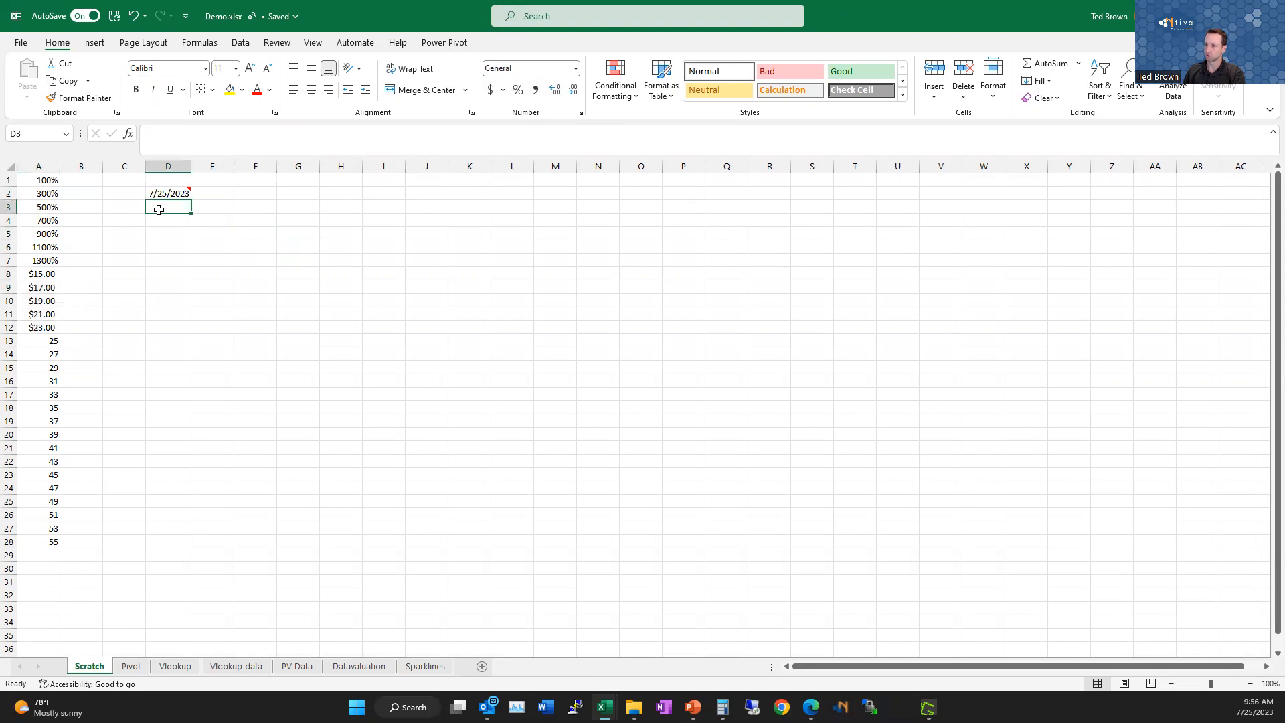
{"action": "type", "text": "1-15-20"}
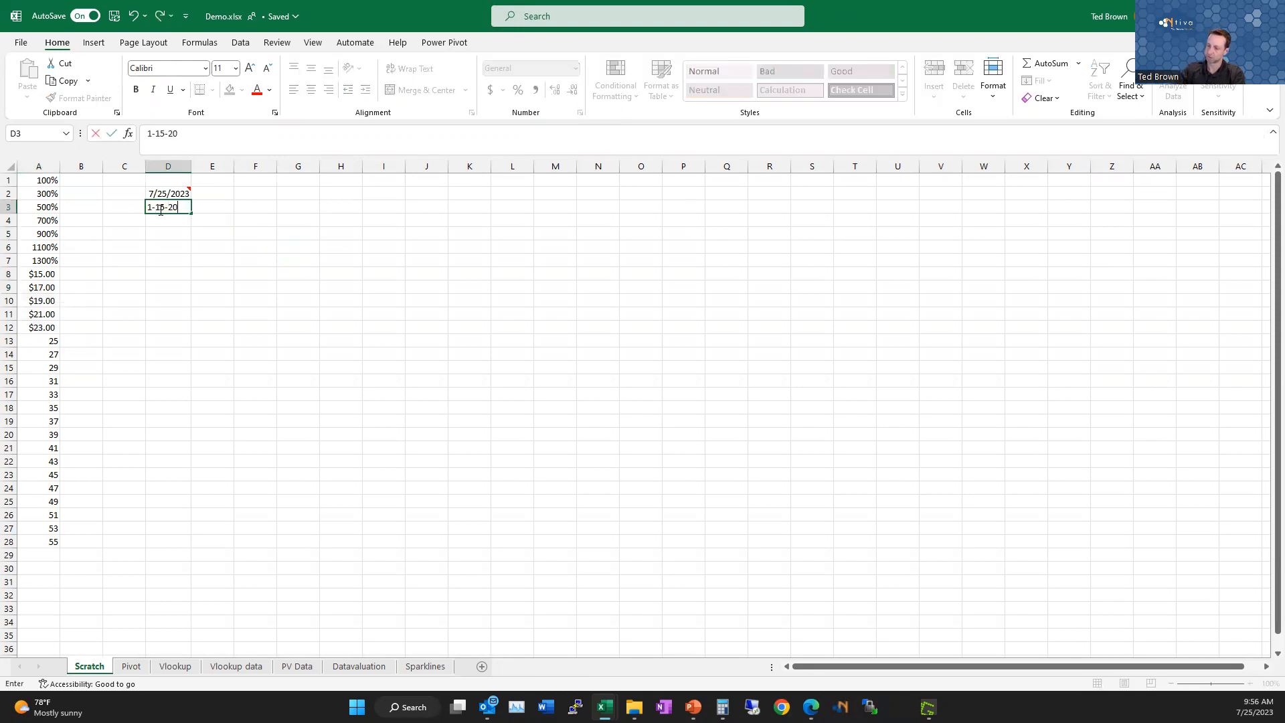
{"action": "key", "text": "Return"}
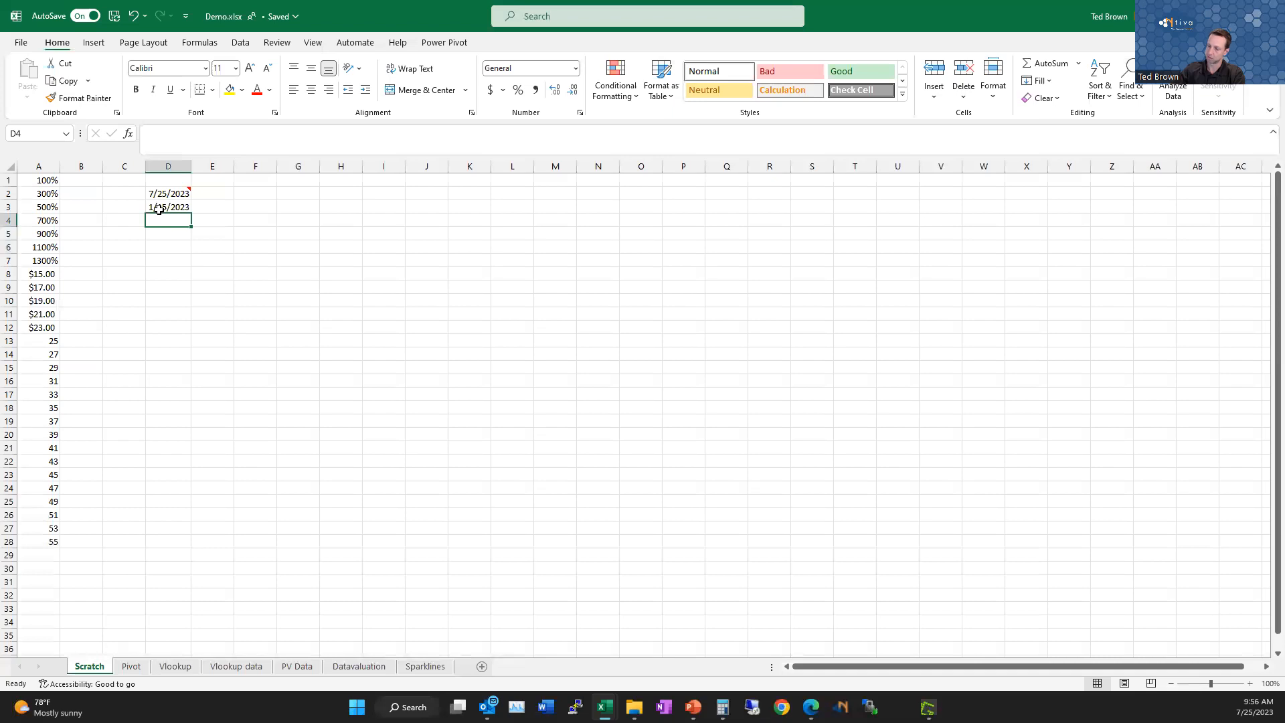
{"action": "type", "text": "2-15-2"}
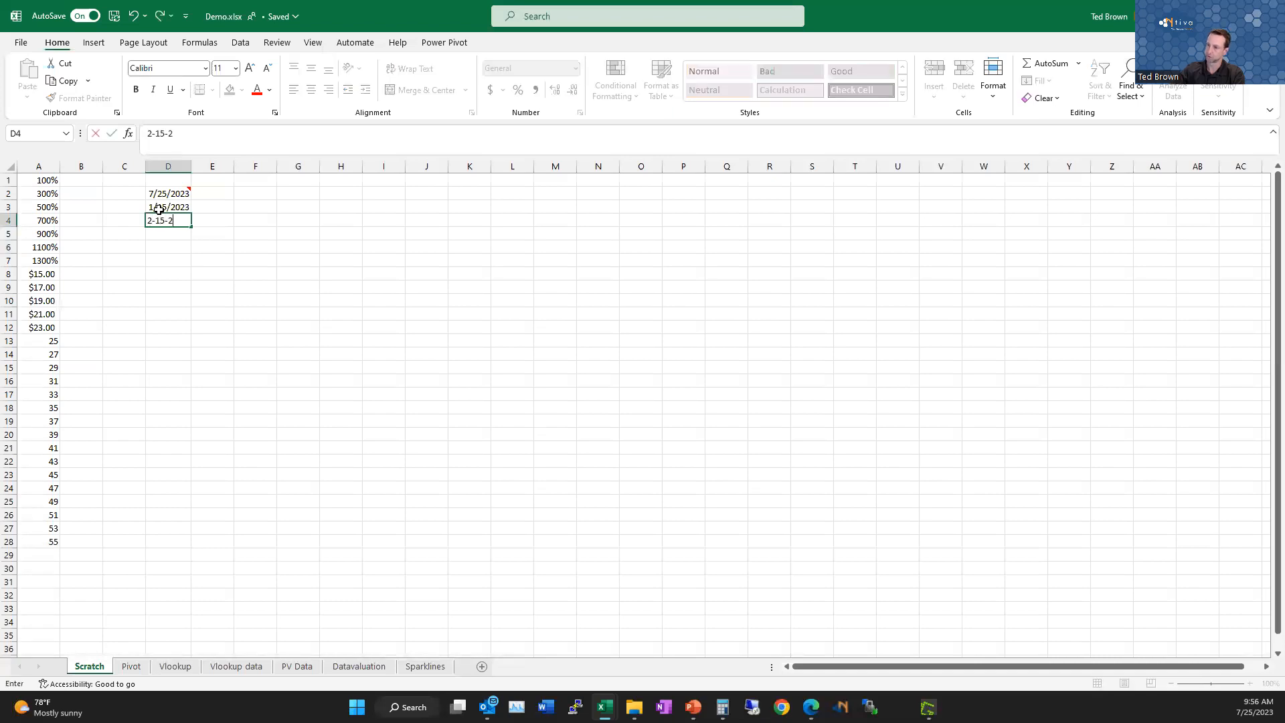
{"action": "type", "text": "023"}
{"action": "key", "text": "Return"}
Italicize the two dates in D3:D4
{"action": "left_click_drag", "start_coordinate": [186, 209], "coordinate": [187, 226]}
{"action": "key", "text": "ctrl+i"}
{"action": "left_click", "coordinate": [636, 234]}
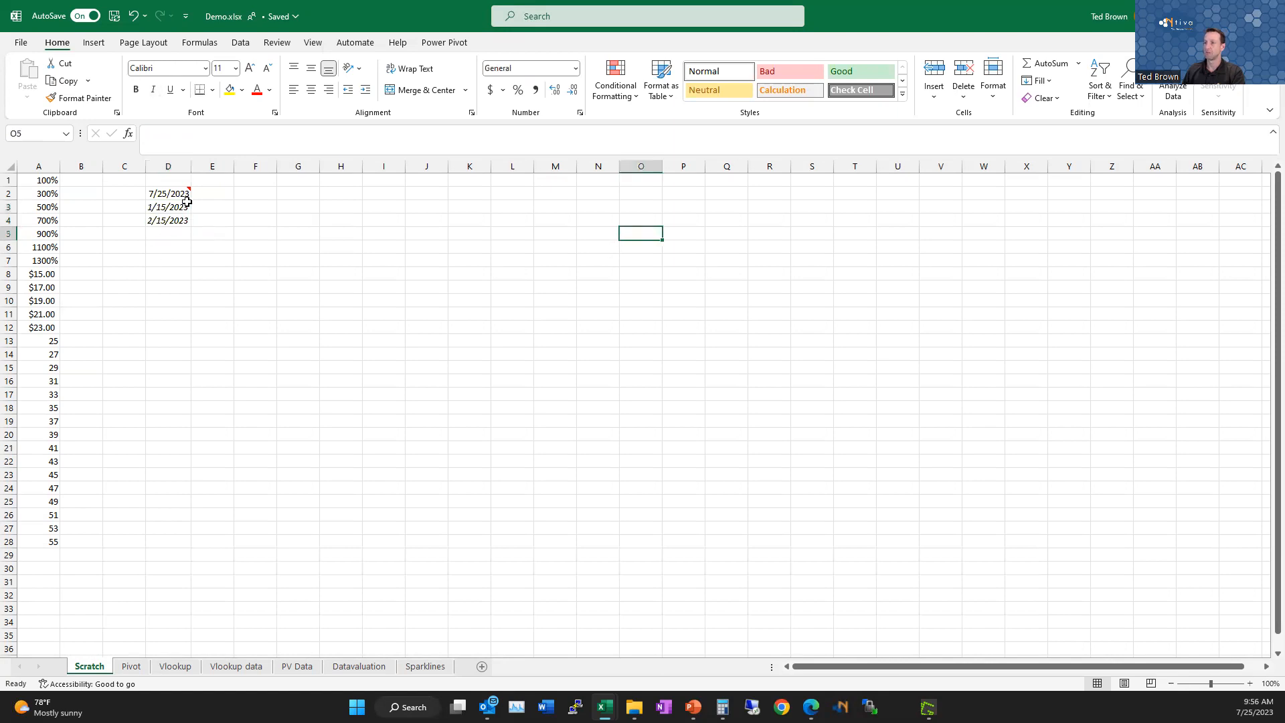
Briefly uncover the slide's shortcut list, maximize the workbook again and apply strikethrough to cells A1:A7
{"action": "key", "text": "super+Down"}
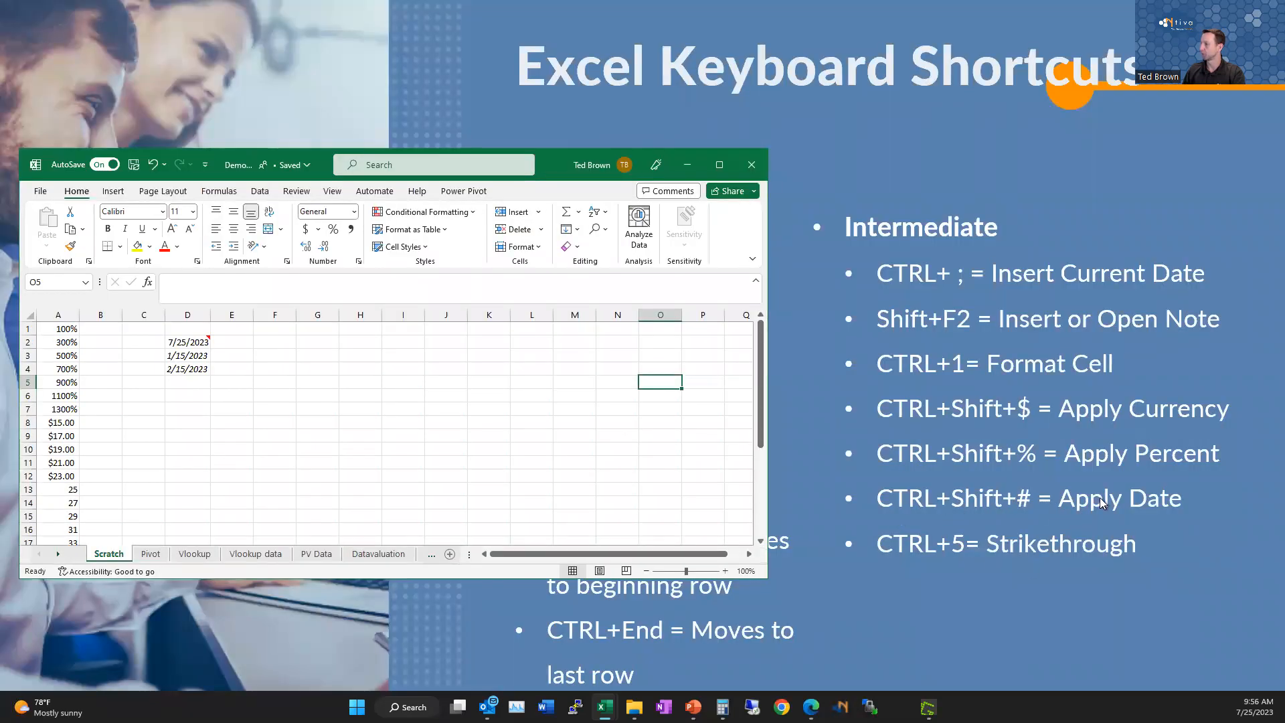
{"action": "left_click", "coordinate": [718, 165]}
{"action": "left_click", "coordinate": [345, 324]}
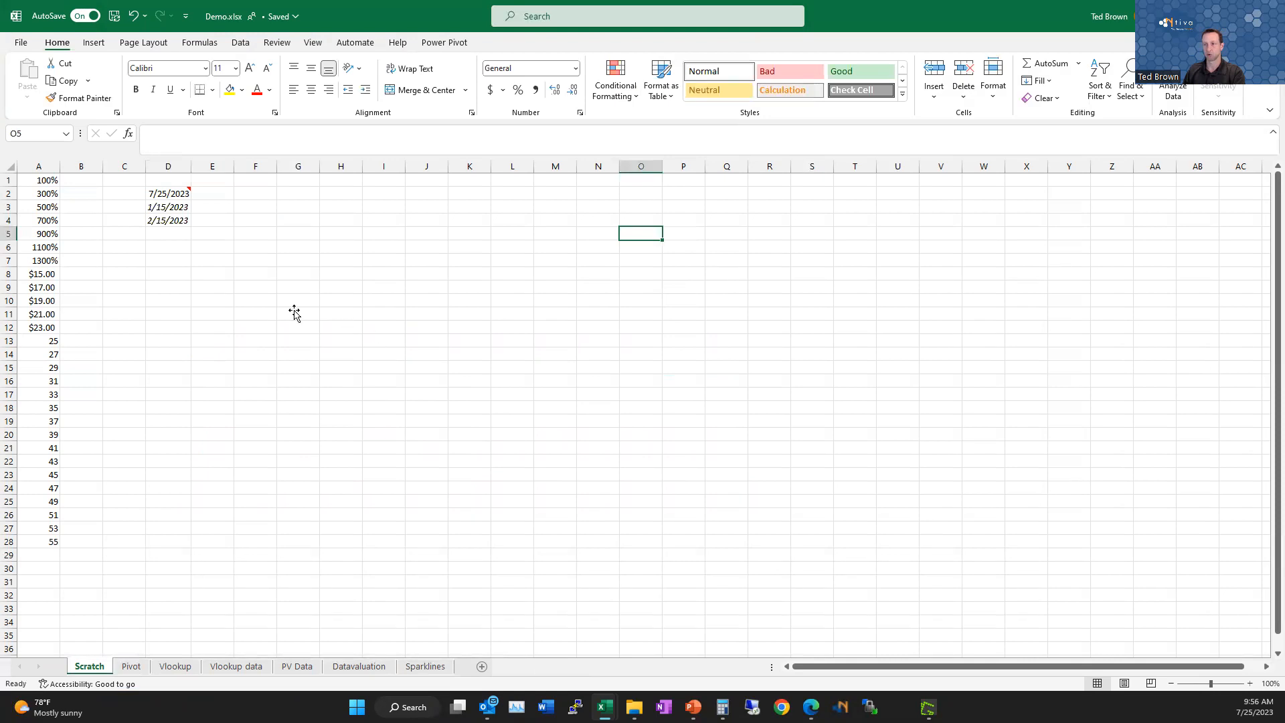
{"action": "left_click_drag", "start_coordinate": [52, 186], "coordinate": [53, 258]}
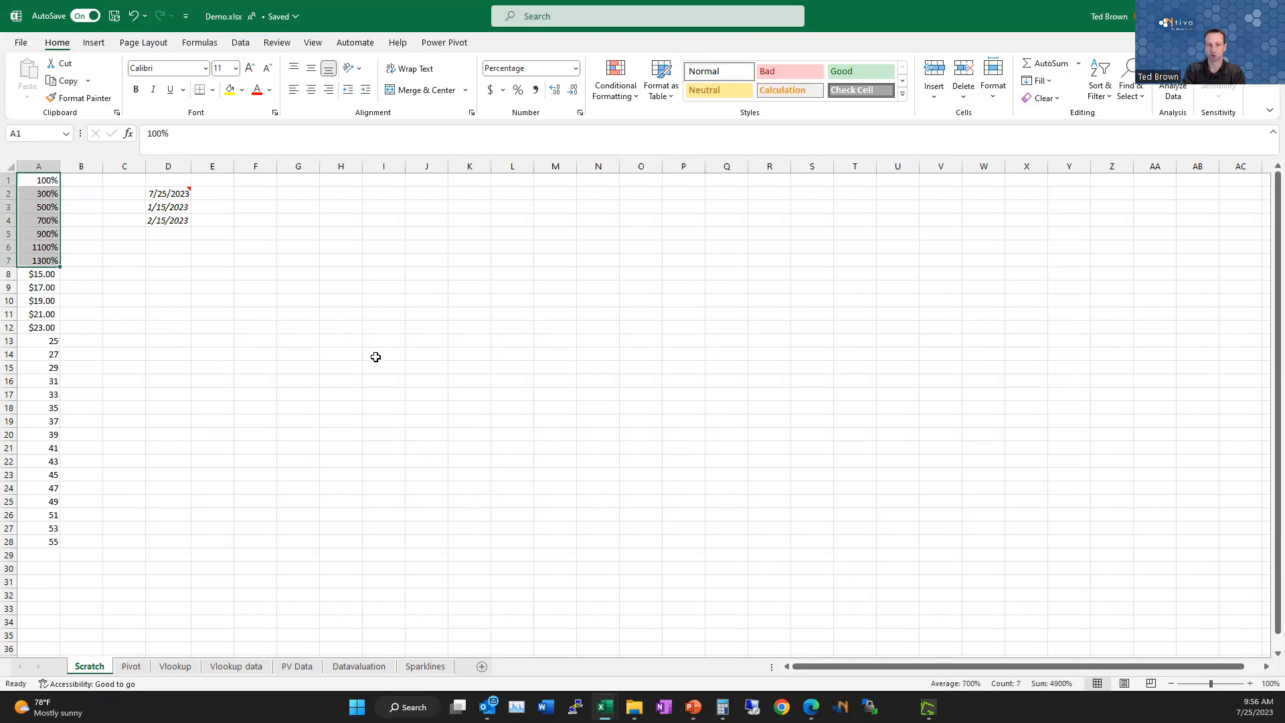
{"action": "key", "text": "ctrl+5"}
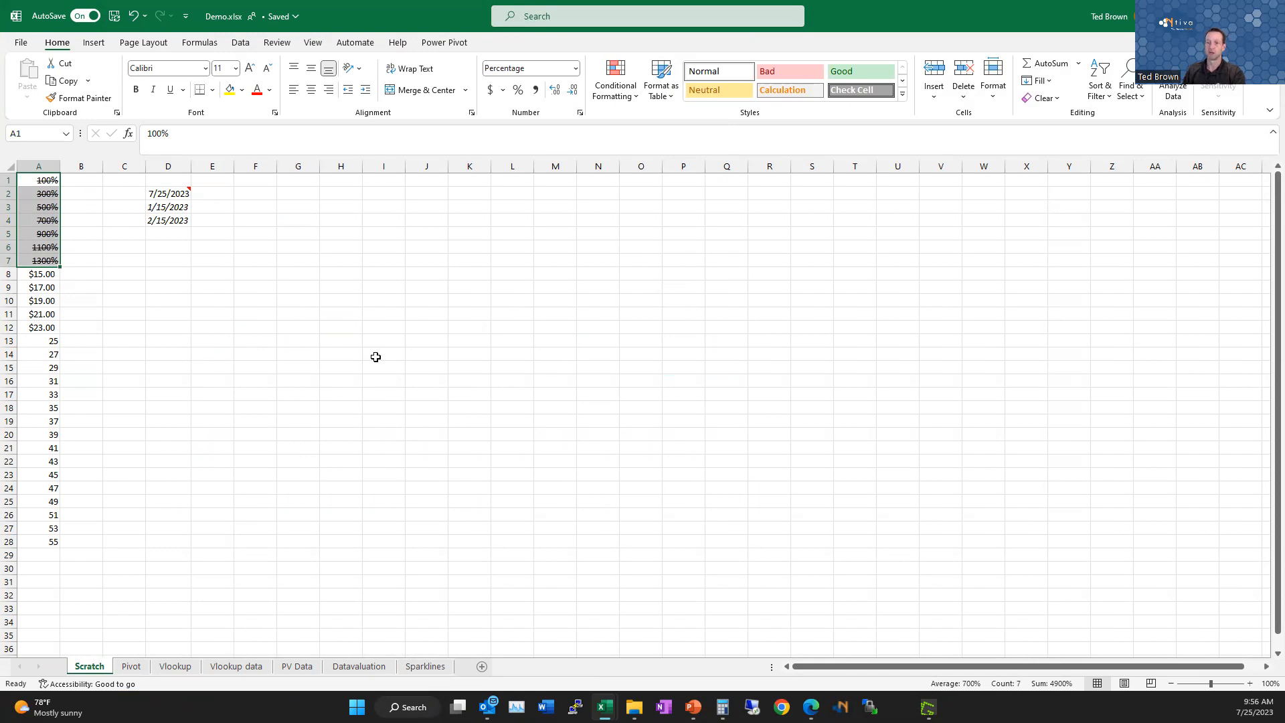
Examine the Strikethrough effect in the Font settings of Format Cells for A1:A7 and close without changes
{"action": "left_click", "coordinate": [275, 112]}
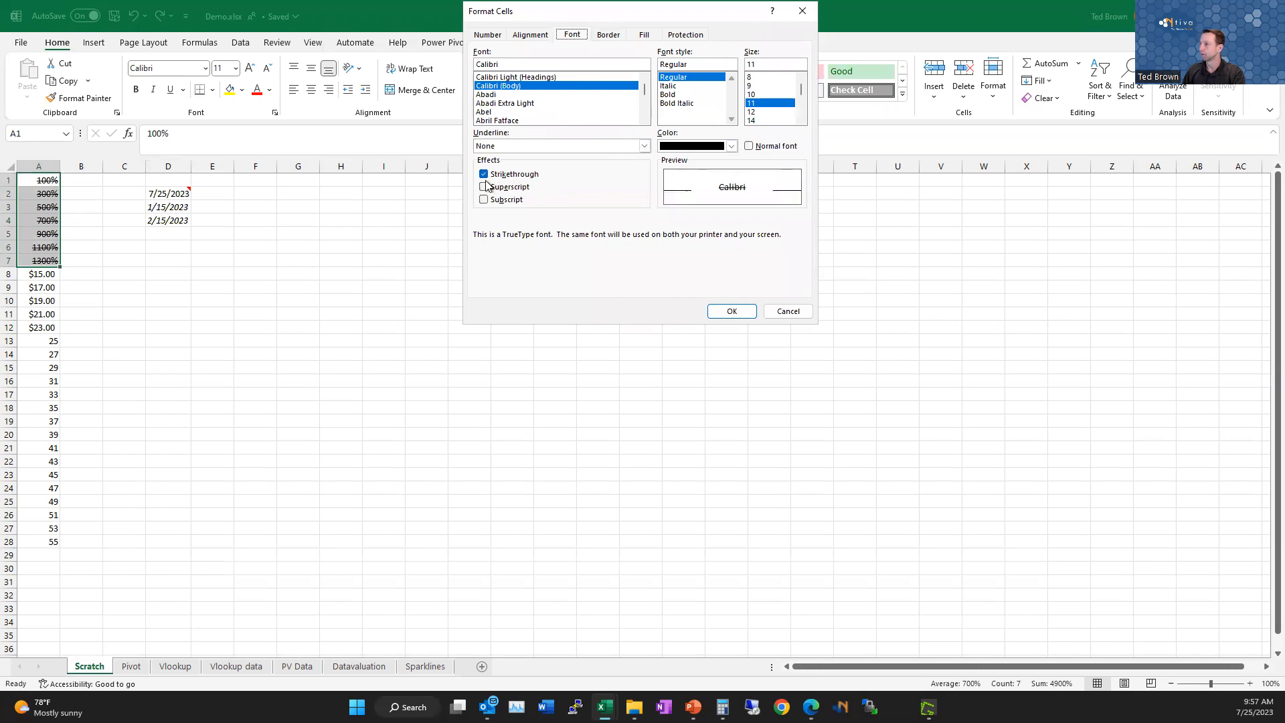
{"action": "left_click", "coordinate": [788, 311]}
{"action": "left_click", "coordinate": [244, 327]}
Apply strikethrough to cells A8:A12 and remove it again
{"action": "left_click_drag", "start_coordinate": [49, 275], "coordinate": [54, 328]}
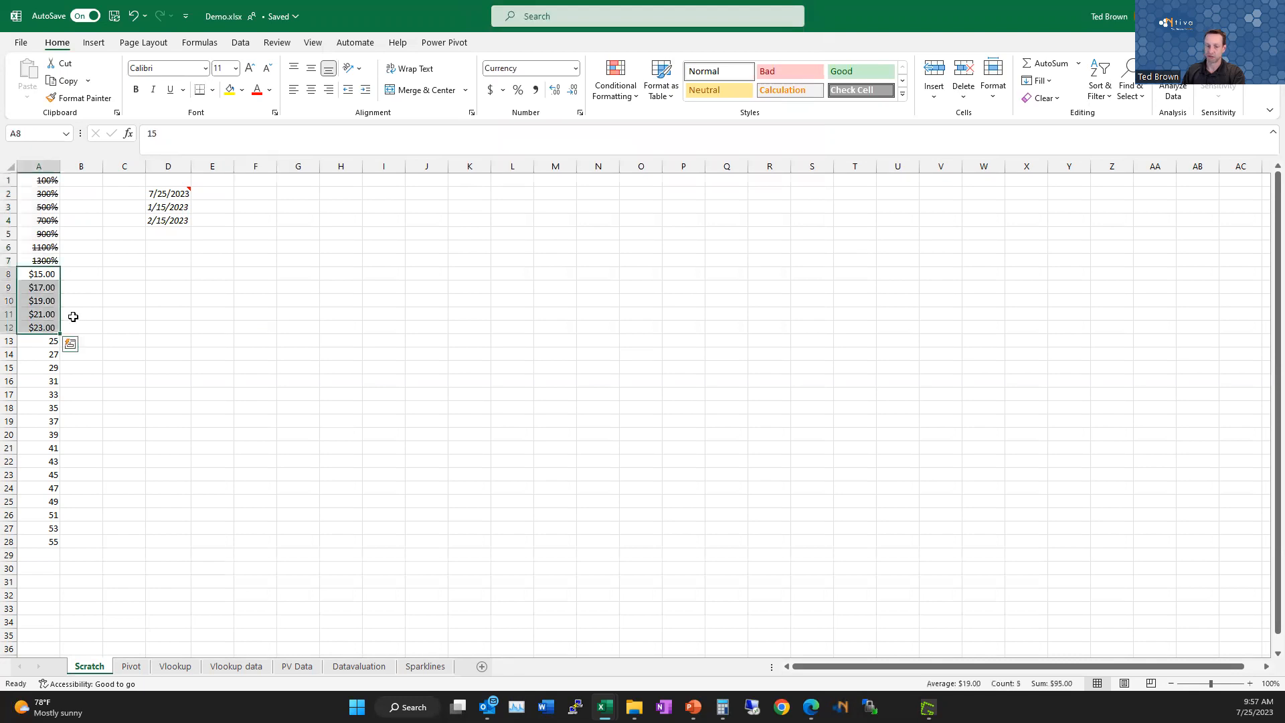
{"action": "key", "text": "ctrl+5"}
{"action": "key", "text": "ctrl+5"}
{"action": "key", "text": "Right"}
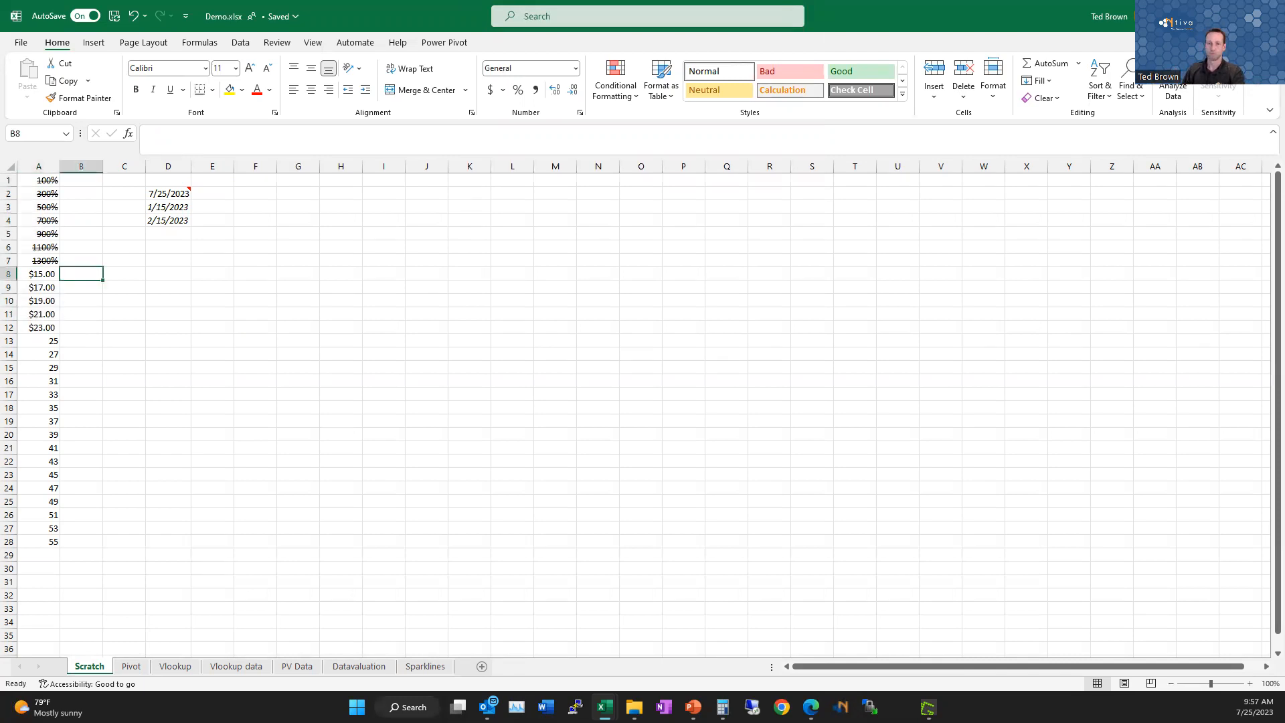
Restore the workbook window, move it off the slide and advance the presentation to the Conditional Formatting slide
{"action": "left_click", "coordinate": [1239, 10]}
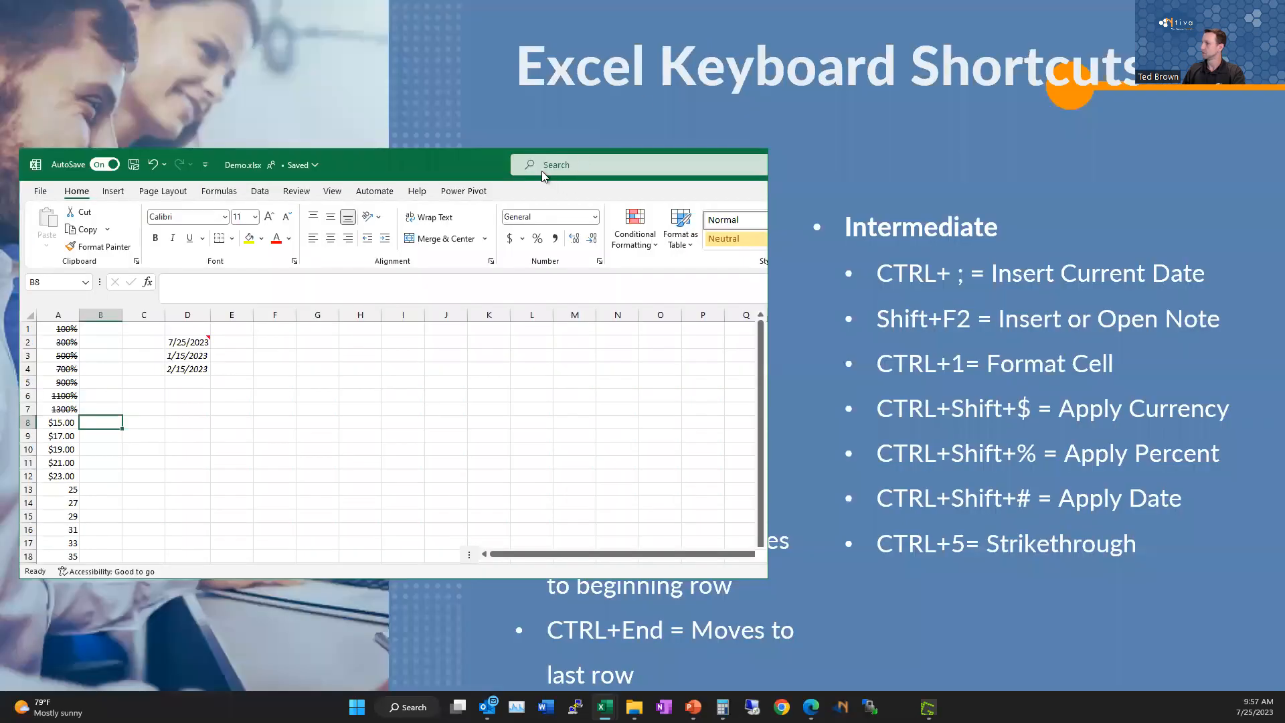
{"action": "left_click_drag", "start_coordinate": [551, 171], "coordinate": [0, 93]}
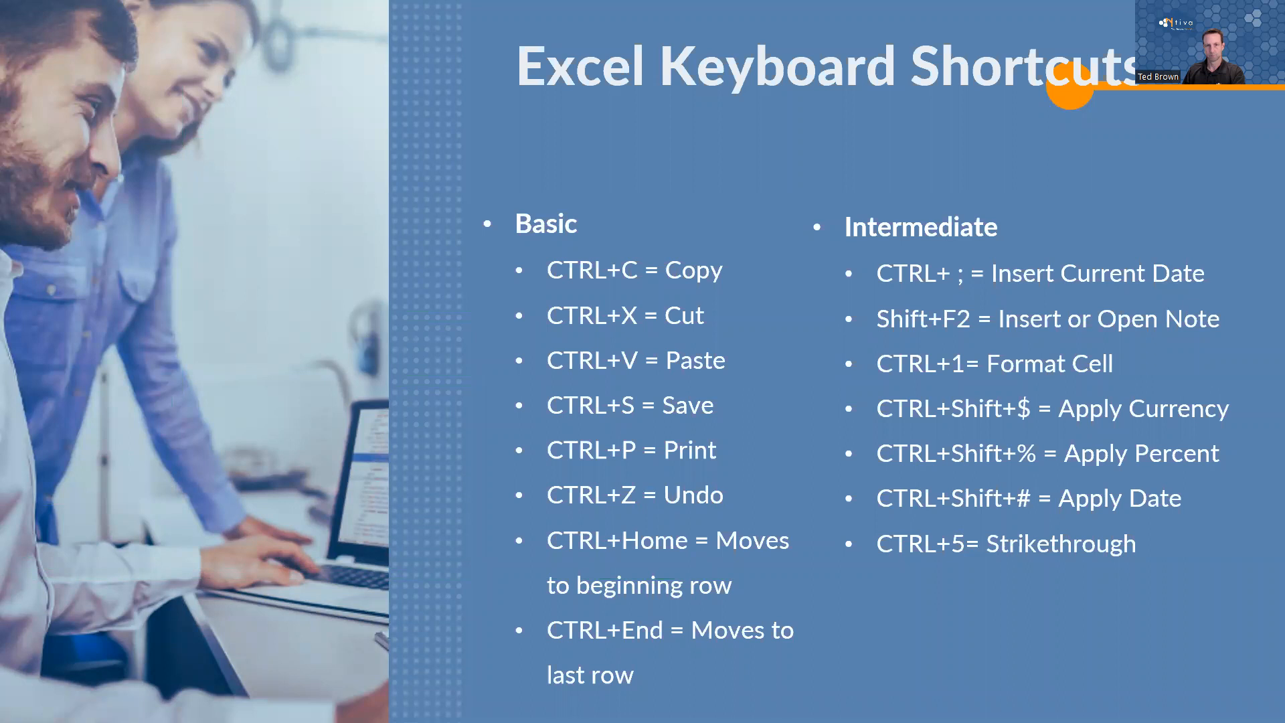
{"action": "key", "text": "Right"}
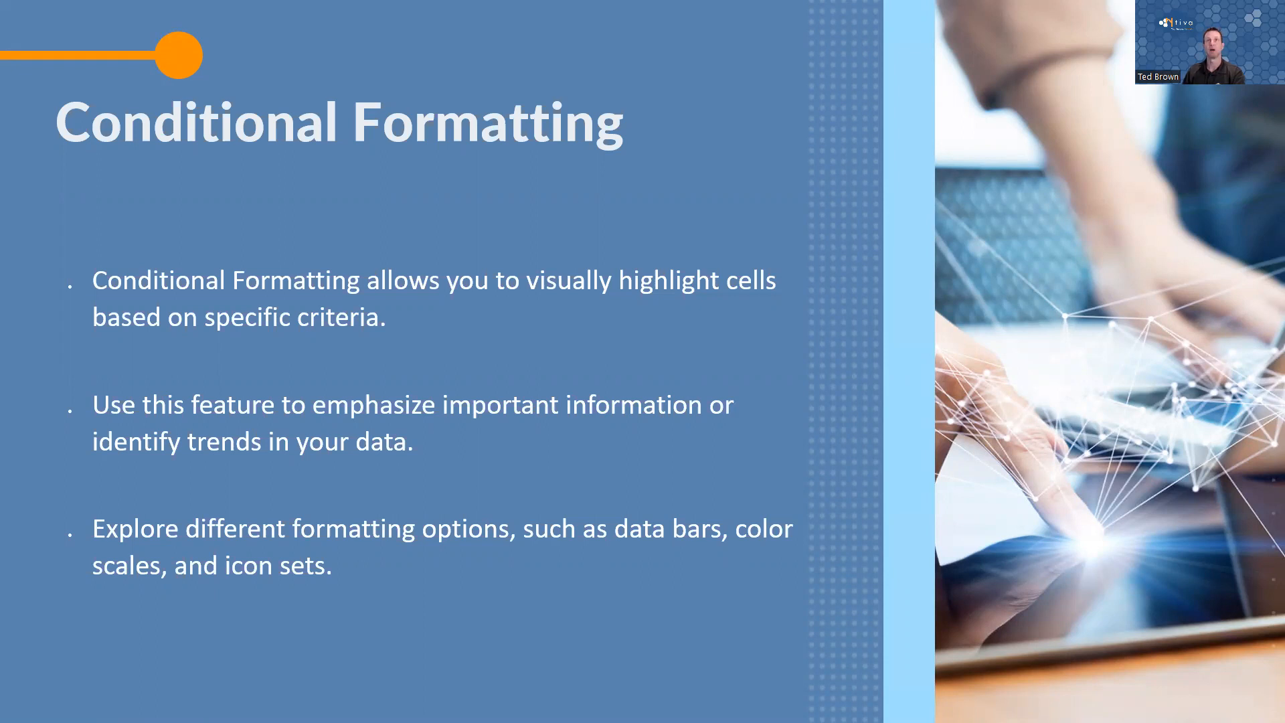
Switch back to Excel, maximize the workbook, and open and dismiss the Quick Analysis options for A1:A17
{"action": "key", "text": "alt+Tab"}
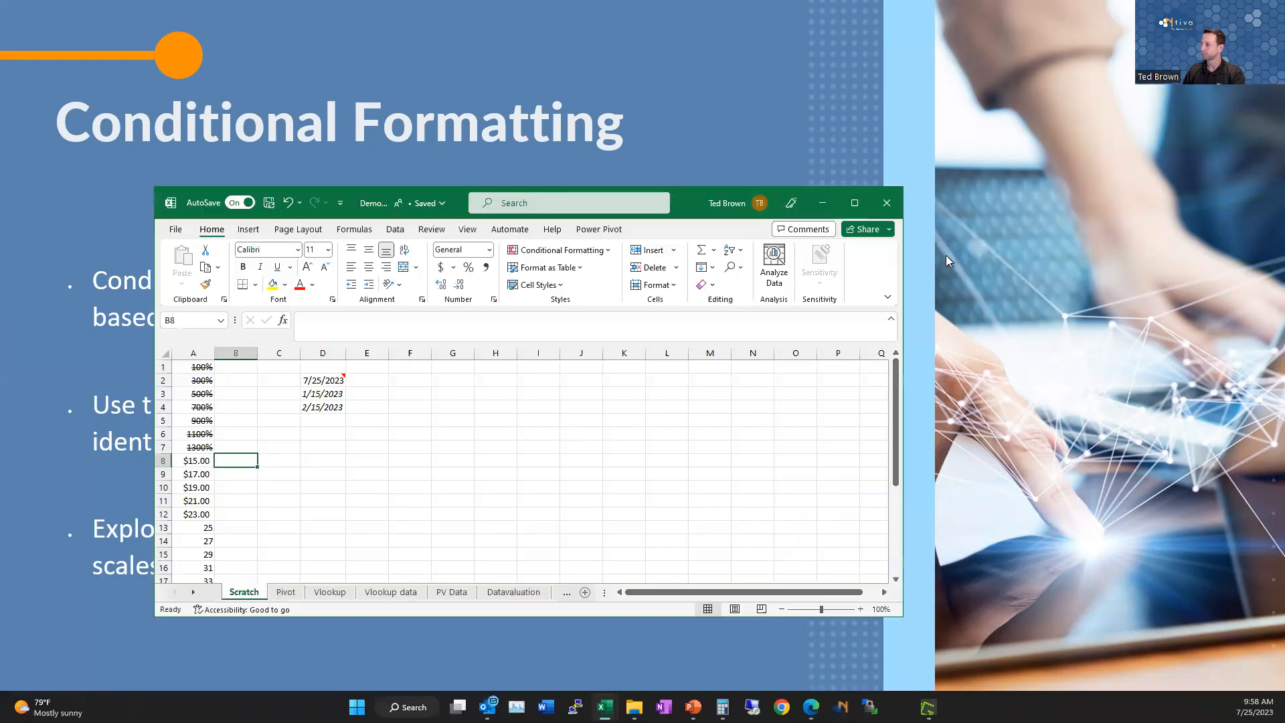
{"action": "key", "text": "super+Up"}
{"action": "left_click", "coordinate": [287, 430]}
{"action": "left_click_drag", "start_coordinate": [41, 179], "coordinate": [51, 402]}
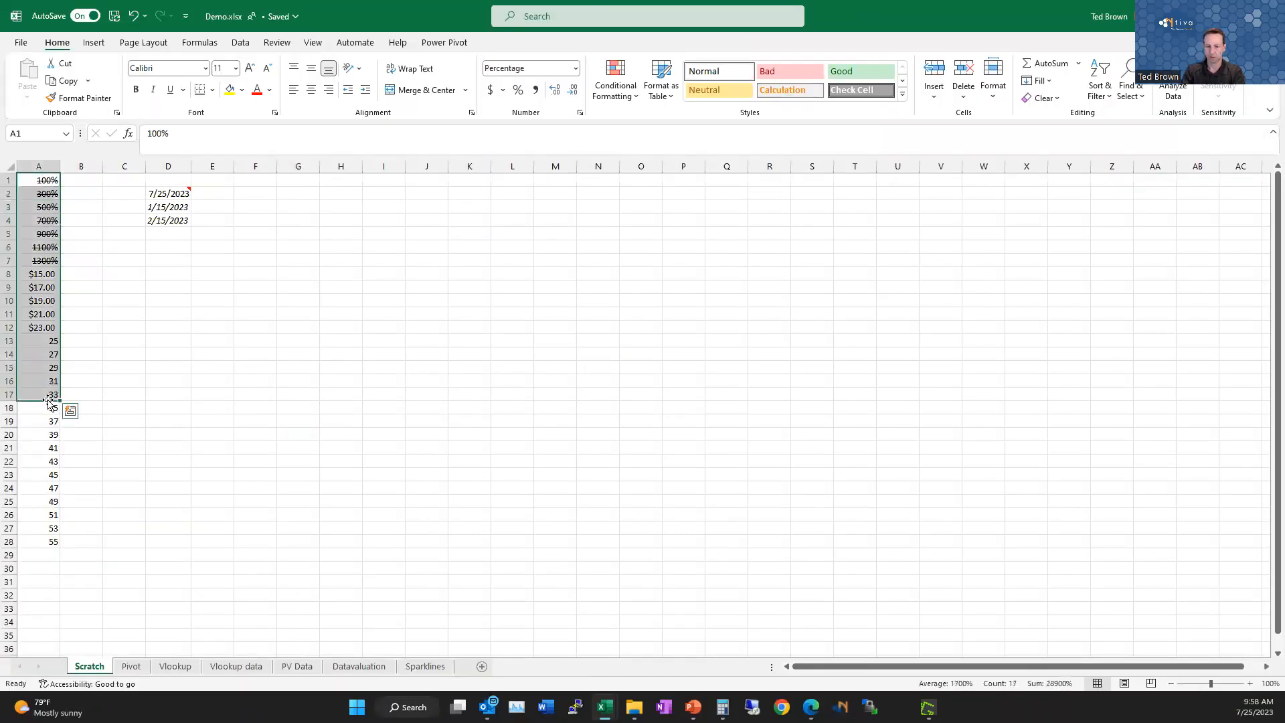
{"action": "key", "text": "ctrl+q"}
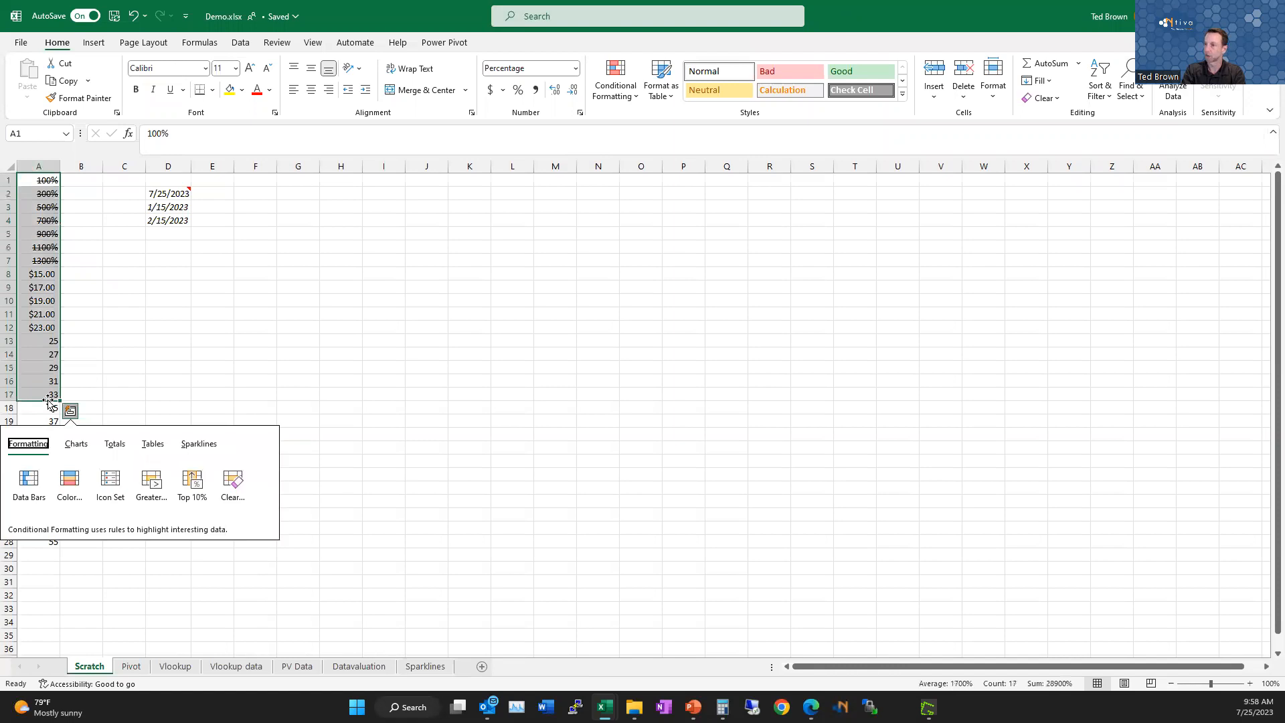
{"action": "left_click", "coordinate": [211, 314]}
Remove the strikethrough from cells A1:A7
{"action": "left_click_drag", "start_coordinate": [47, 180], "coordinate": [53, 262]}
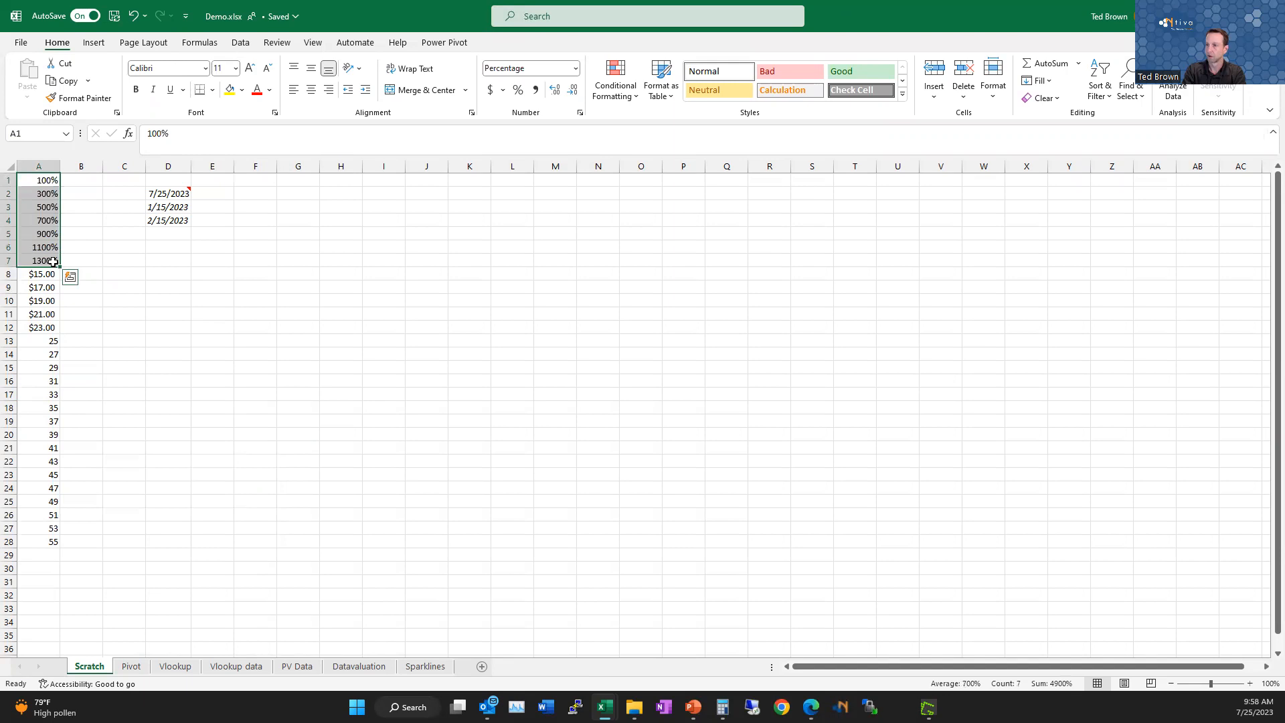
{"action": "left_click", "coordinate": [167, 313]}
Examine the Quick Analysis formatting options for A1:A12, toggling strikethrough on and off, and dismiss them without applying any
{"action": "left_click_drag", "start_coordinate": [31, 186], "coordinate": [48, 327]}
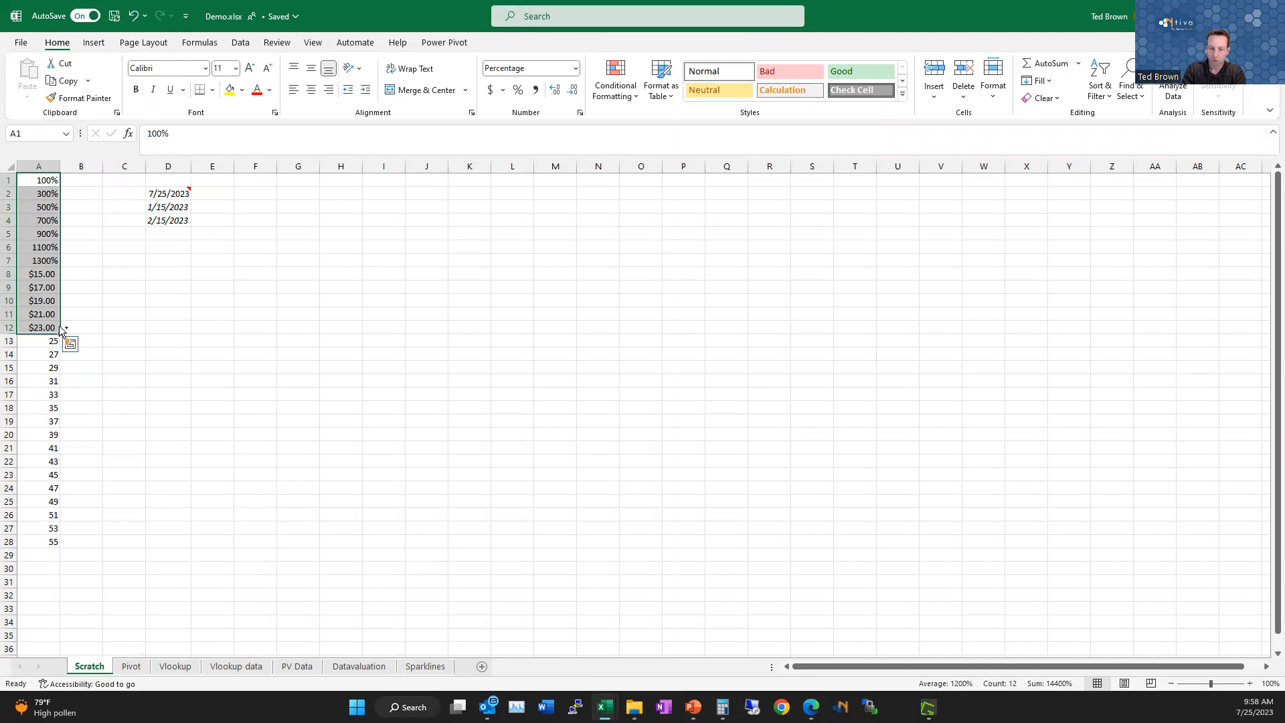
{"action": "key", "text": "ctrl+q"}
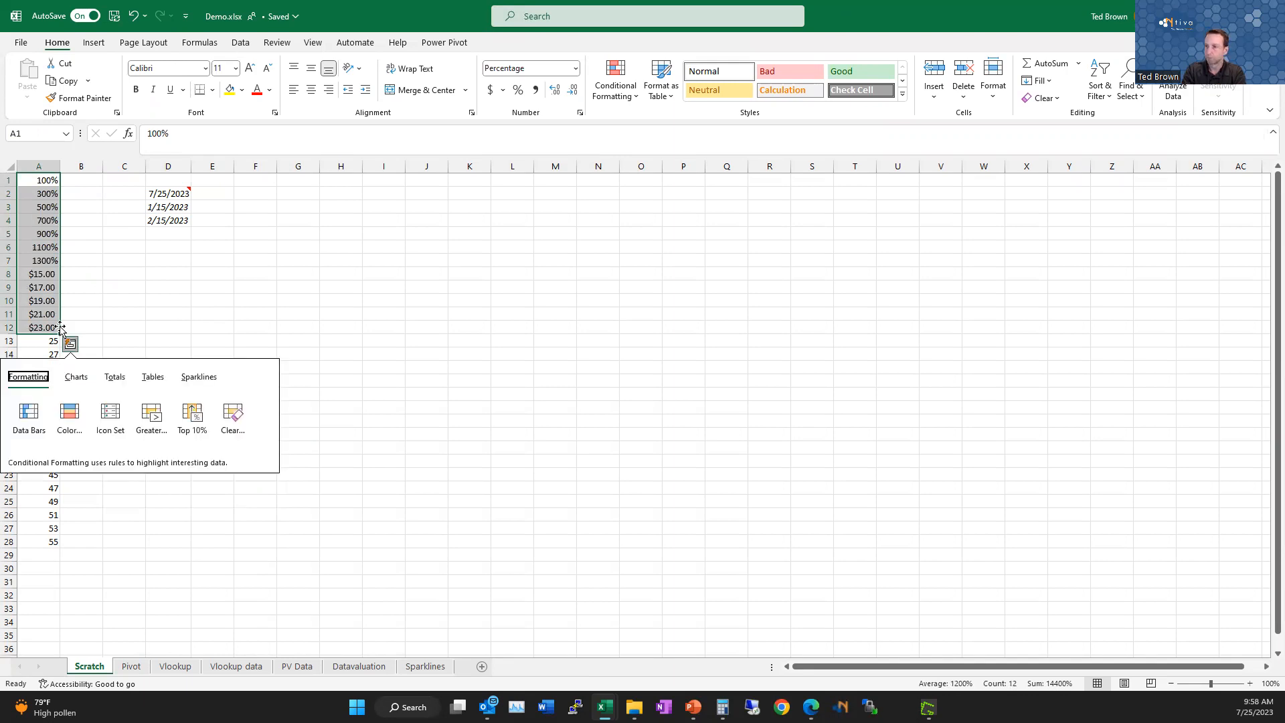
{"action": "left_click", "coordinate": [207, 289]}
{"action": "left_click_drag", "start_coordinate": [35, 181], "coordinate": [48, 327]}
{"action": "key", "text": "ctrl+5"}
{"action": "key", "text": "ctrl+5"}
{"action": "key", "text": "ctrl+q"}
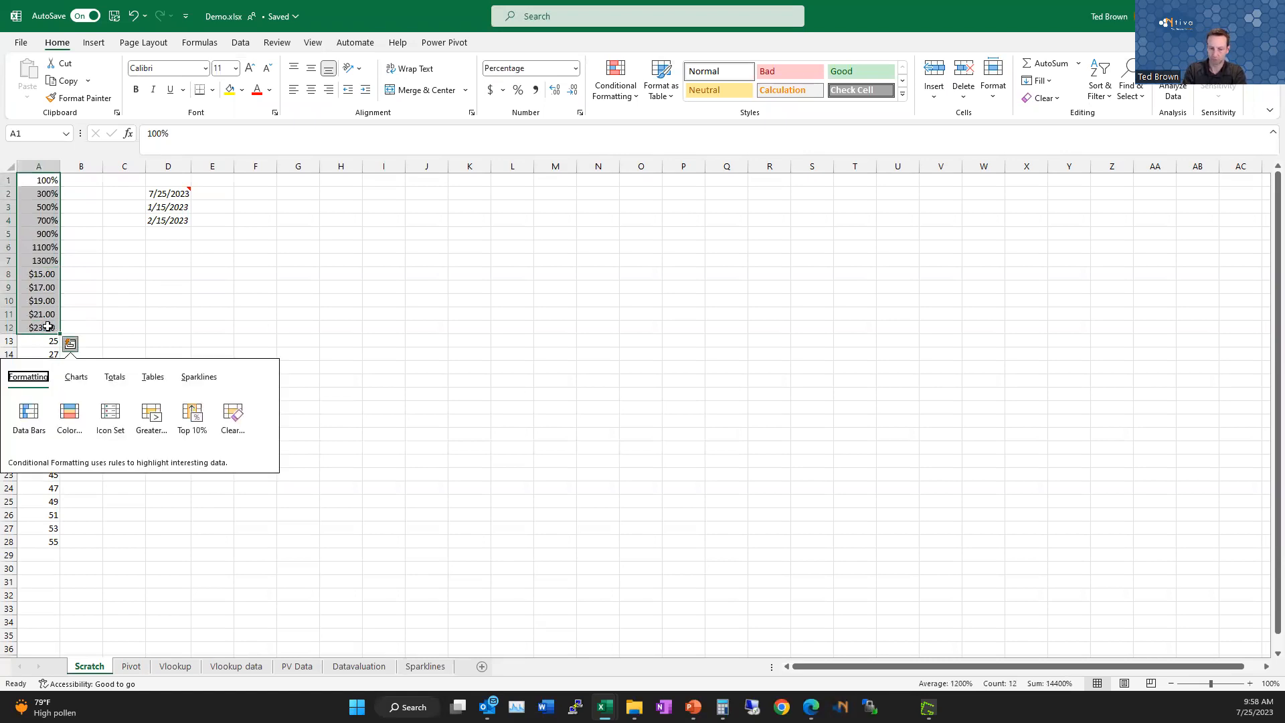
{"action": "left_click", "coordinate": [390, 367]}
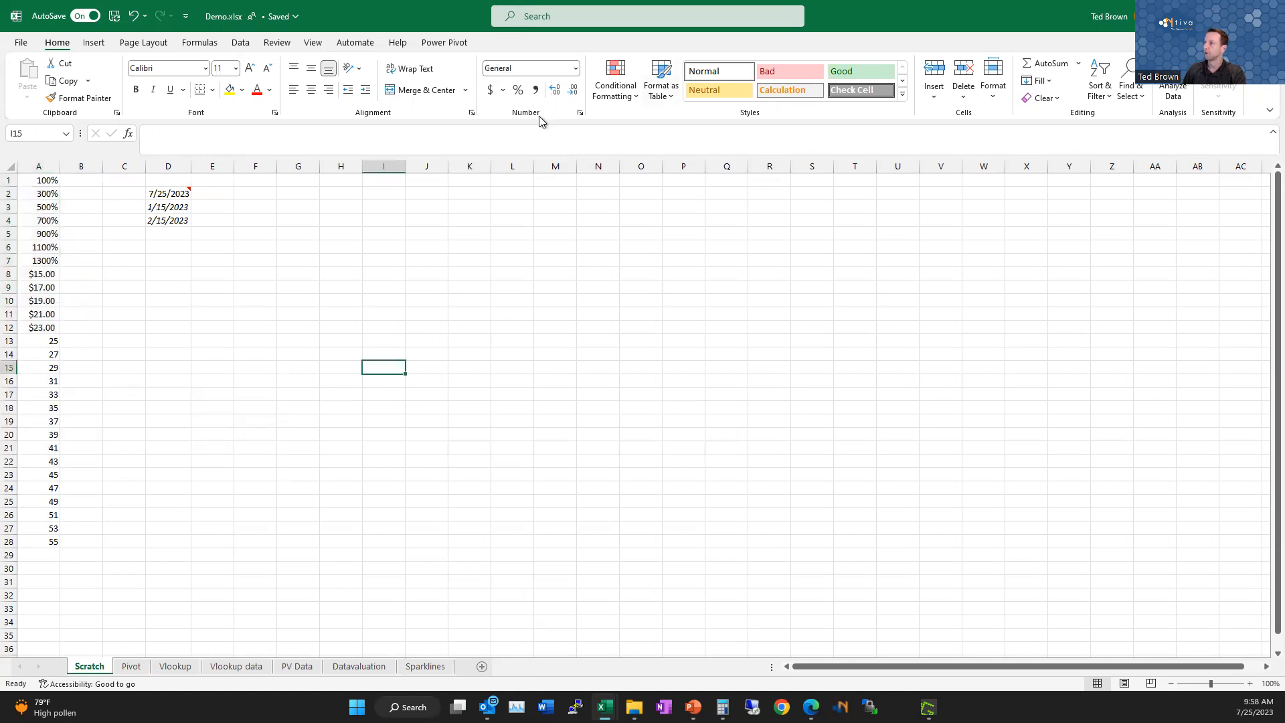
Enter 1, 3 and 5 in cells I2:I4 and fill the series down to I27
{"action": "left_click", "coordinate": [174, 346]}
{"action": "left_click", "coordinate": [136, 259]}
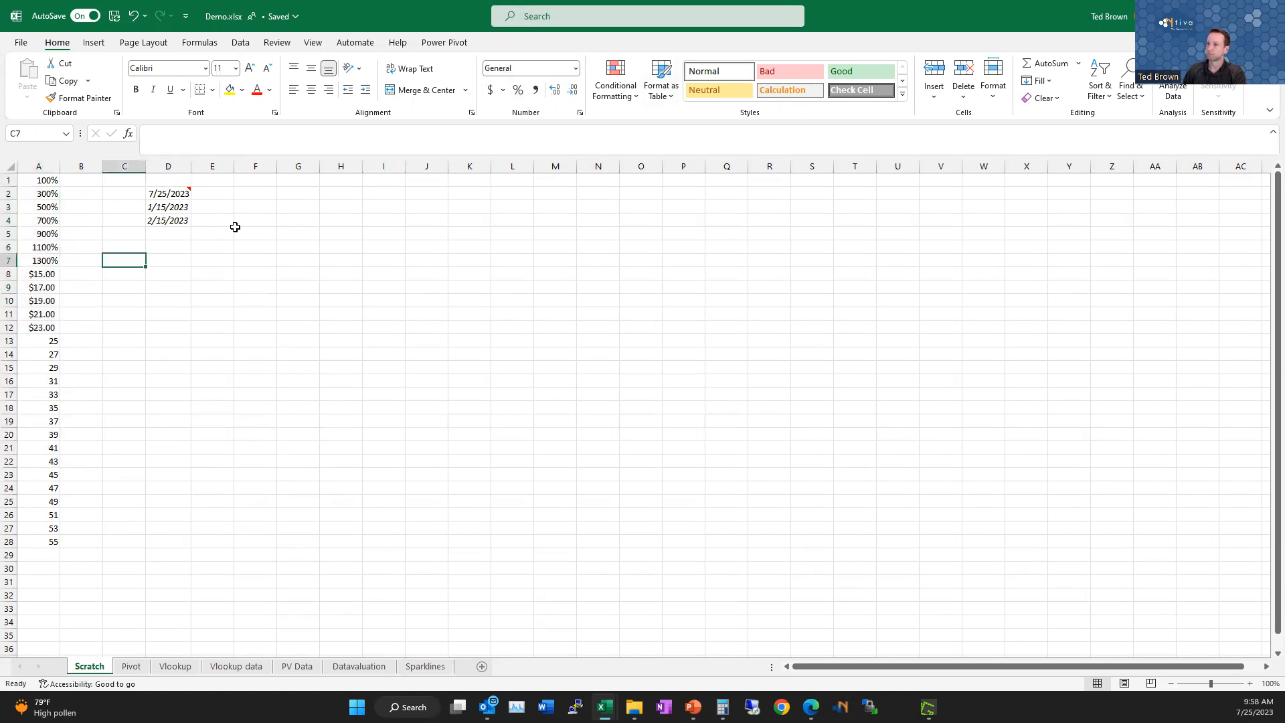
{"action": "left_click", "coordinate": [383, 196]}
{"action": "type", "text": "1"}
{"action": "key", "text": "Return"}
{"action": "type", "text": "3"}
{"action": "key", "text": "Return"}
{"action": "type", "text": "5"}
{"action": "key", "text": "Return"}
{"action": "left_click_drag", "start_coordinate": [384, 196], "coordinate": [422, 529]}
{"action": "left_click", "coordinate": [424, 214]}
{"action": "left_click", "coordinate": [555, 220]}
Apply the percent format to cells I2:I27
{"action": "left_click_drag", "start_coordinate": [394, 197], "coordinate": [404, 530]}
{"action": "left_click", "coordinate": [520, 90]}
{"action": "left_click", "coordinate": [512, 341]}
Apply conditional formatting with the three-star rating icon set to cells I2:I27
{"action": "left_click_drag", "start_coordinate": [396, 193], "coordinate": [399, 528]}
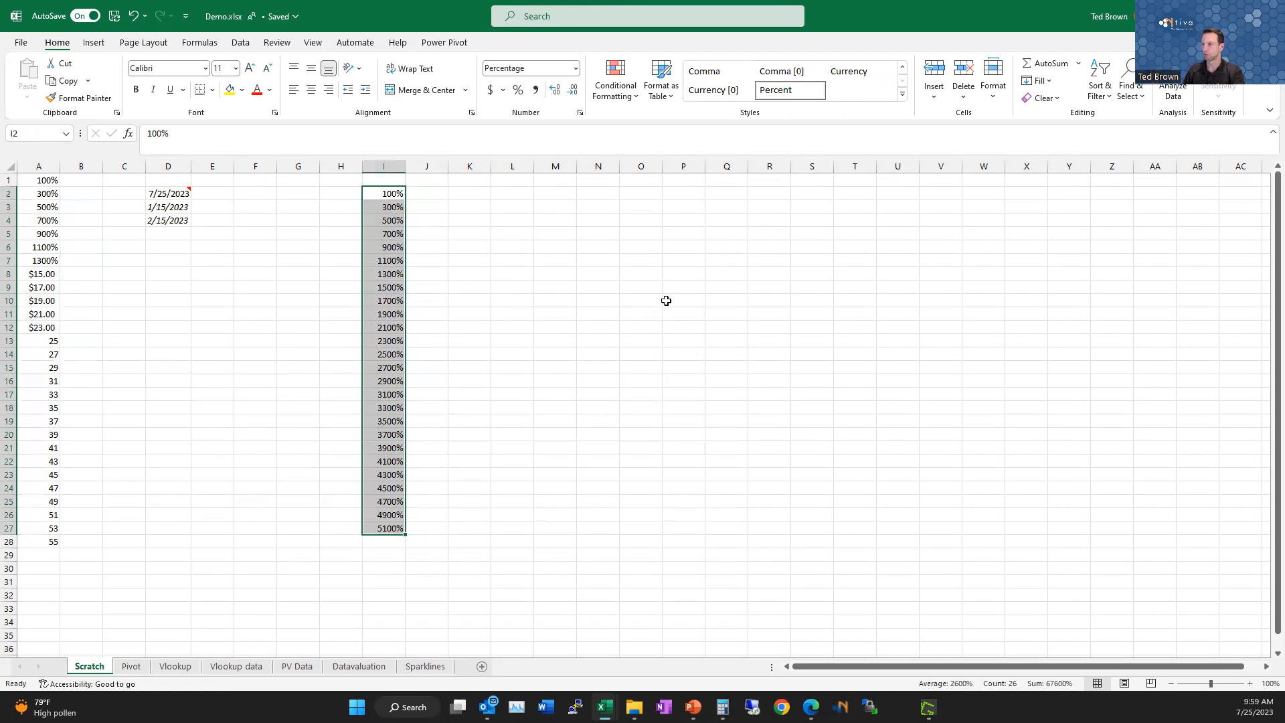
{"action": "left_click", "coordinate": [666, 299]}
{"action": "left_click_drag", "start_coordinate": [392, 194], "coordinate": [382, 526]}
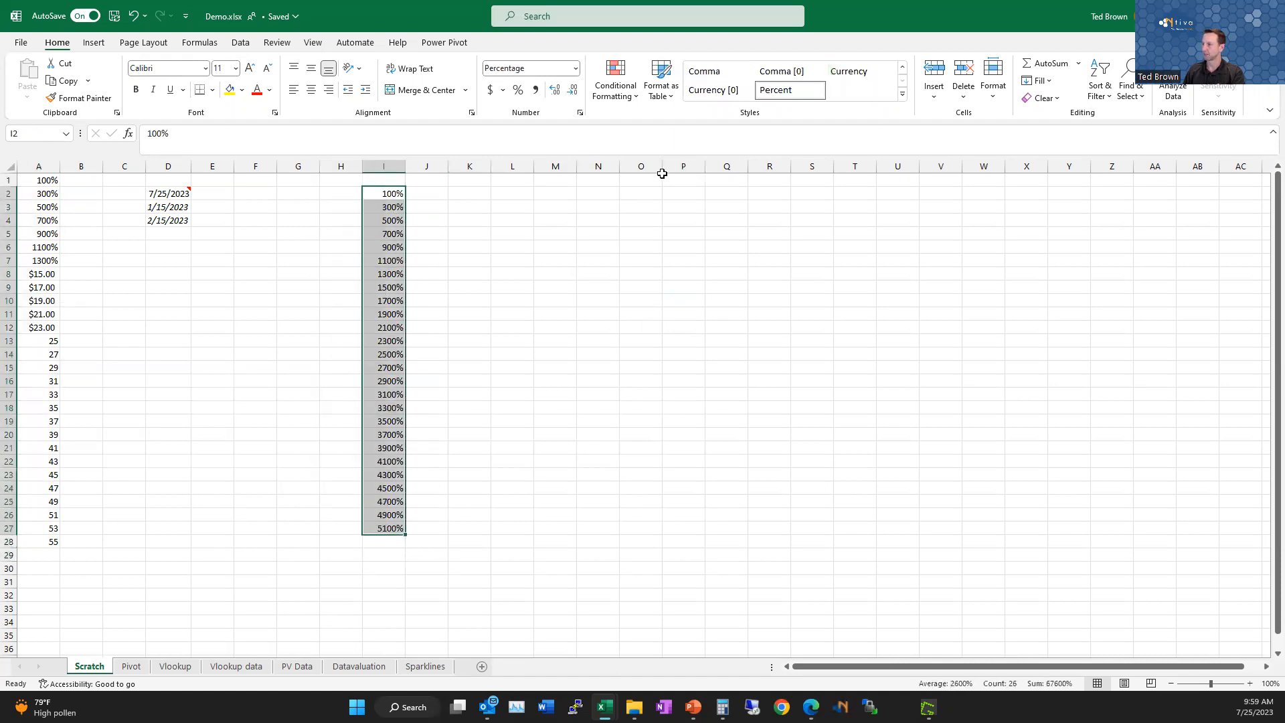
{"action": "left_click", "coordinate": [632, 97]}
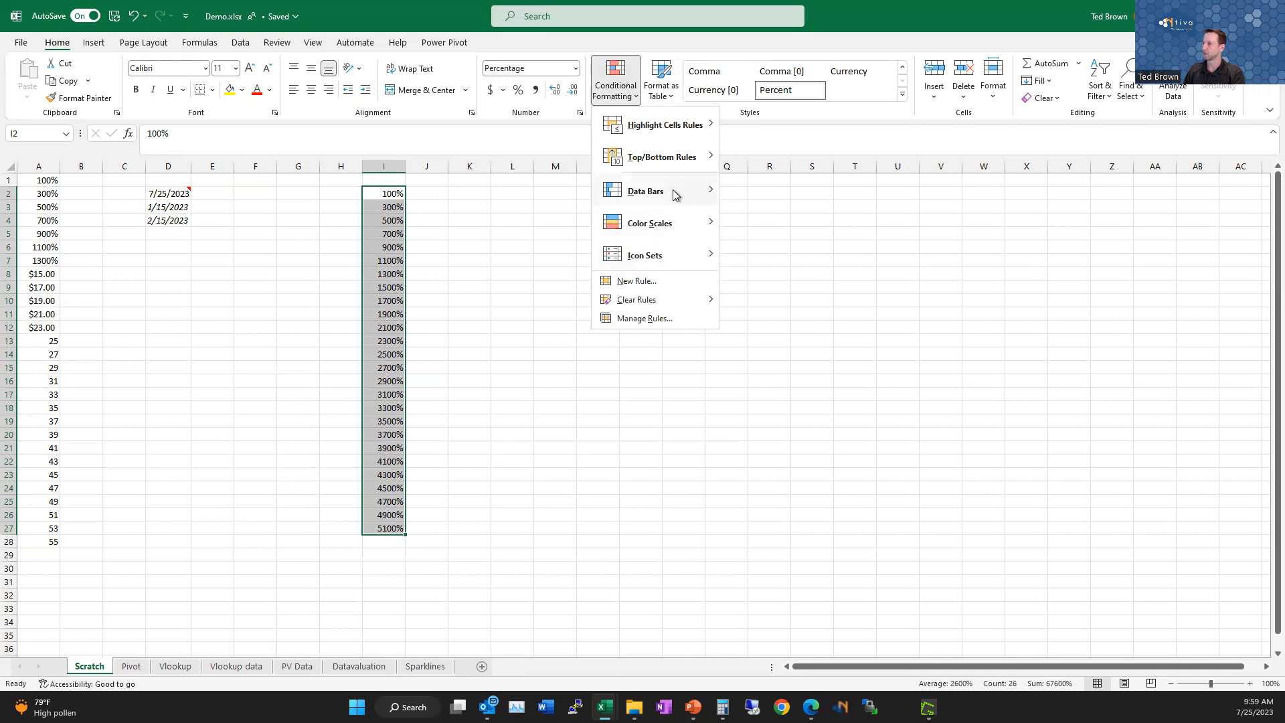
{"action": "mouse_move", "coordinate": [675, 195]}
{"action": "mouse_move", "coordinate": [666, 258]}
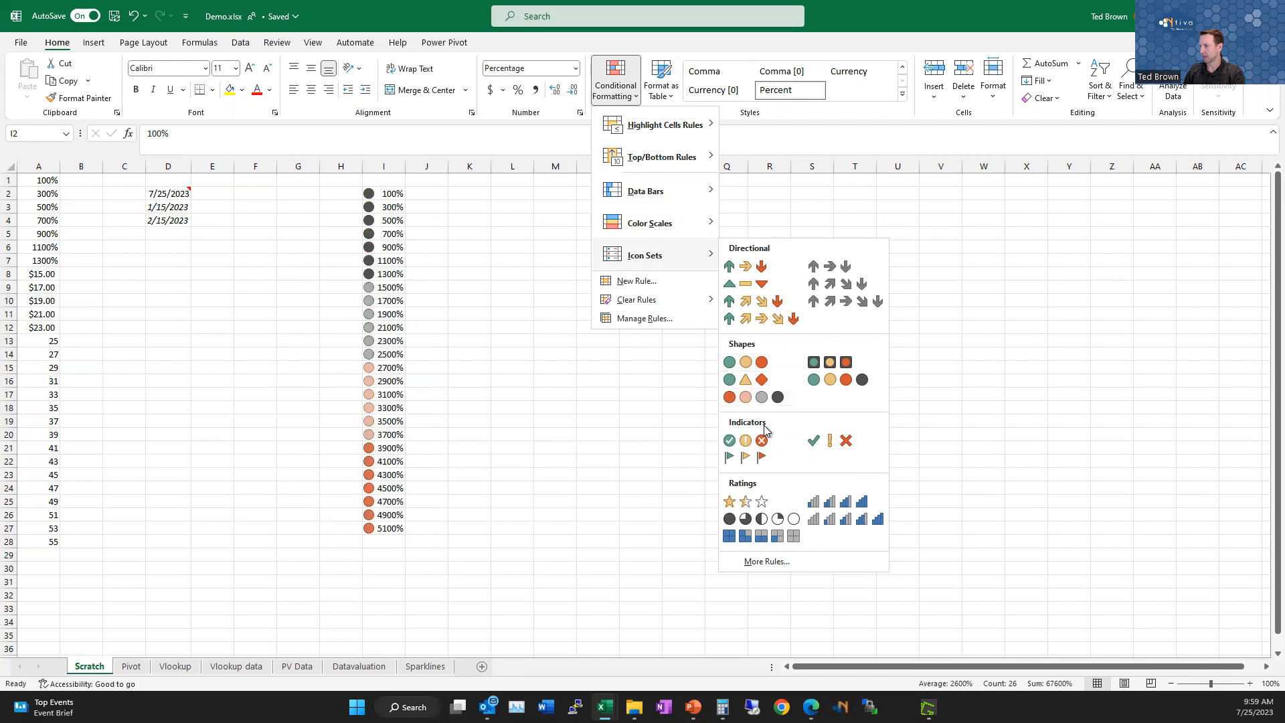
{"action": "left_click", "coordinate": [753, 509]}
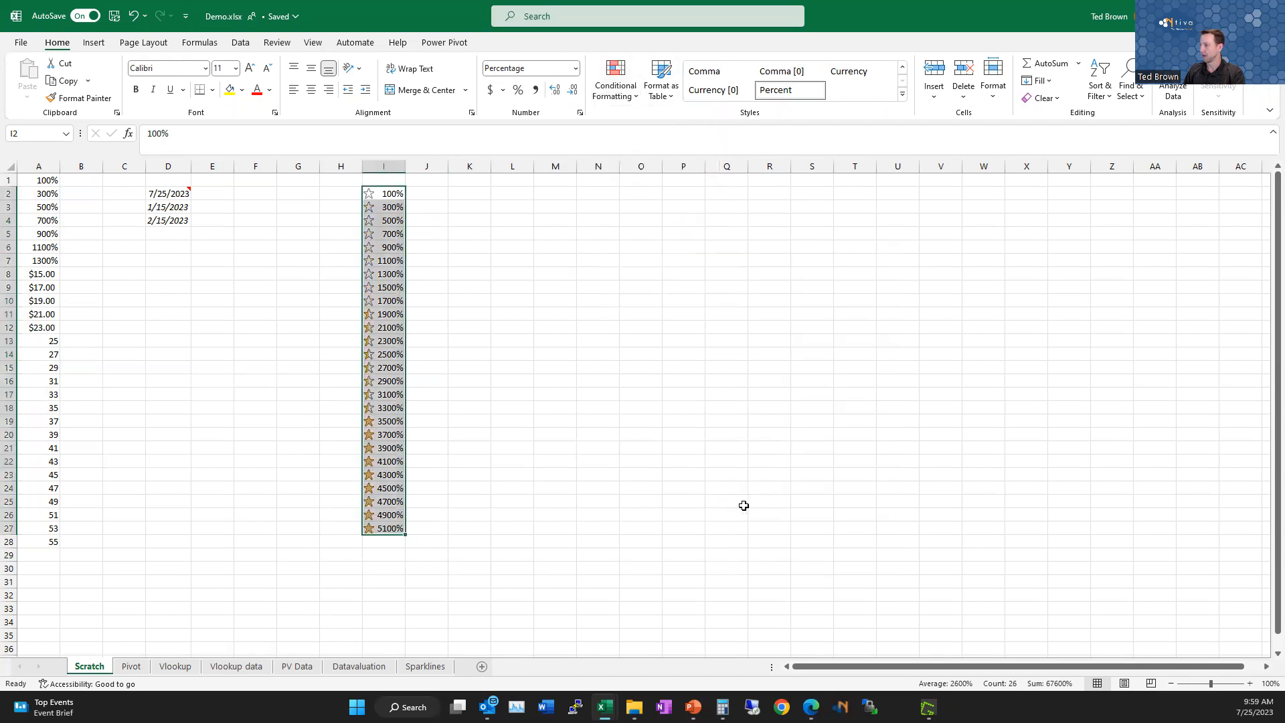
Add an icon set rule to cells I2:I27 using the three-star style with the icon order reversed
{"action": "left_click", "coordinate": [554, 396]}
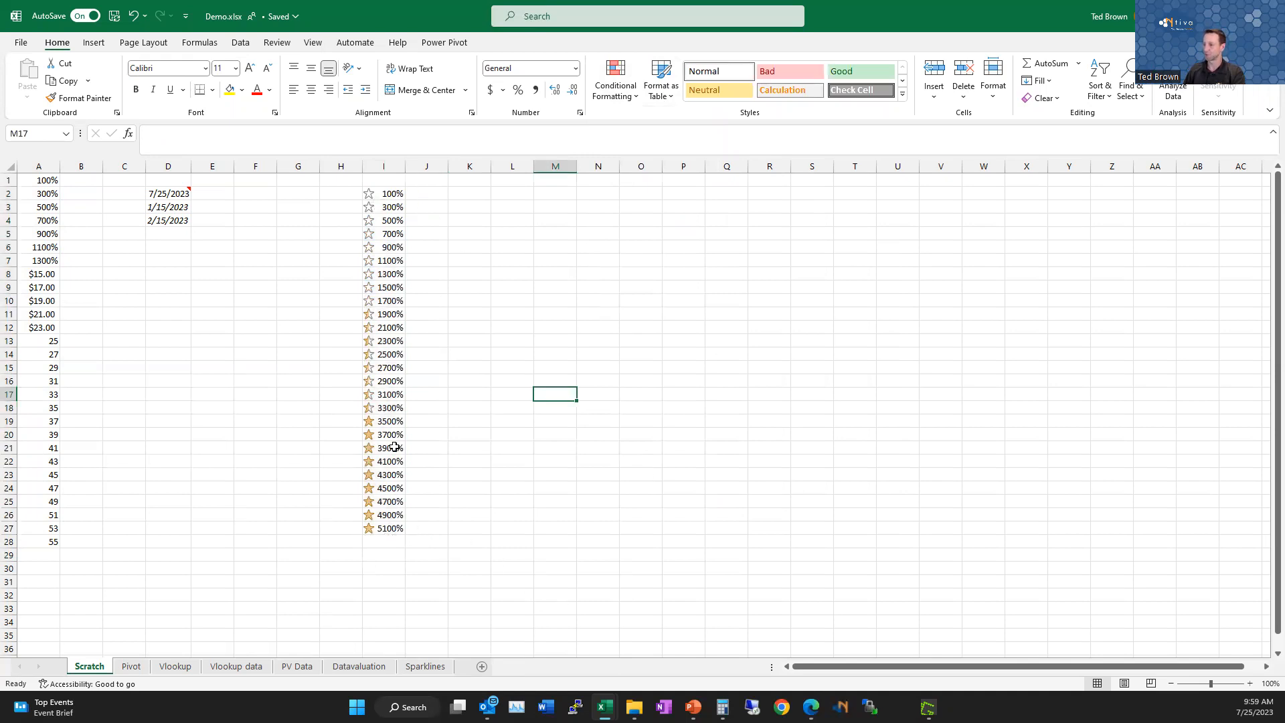
{"action": "left_click_drag", "start_coordinate": [385, 194], "coordinate": [384, 528]}
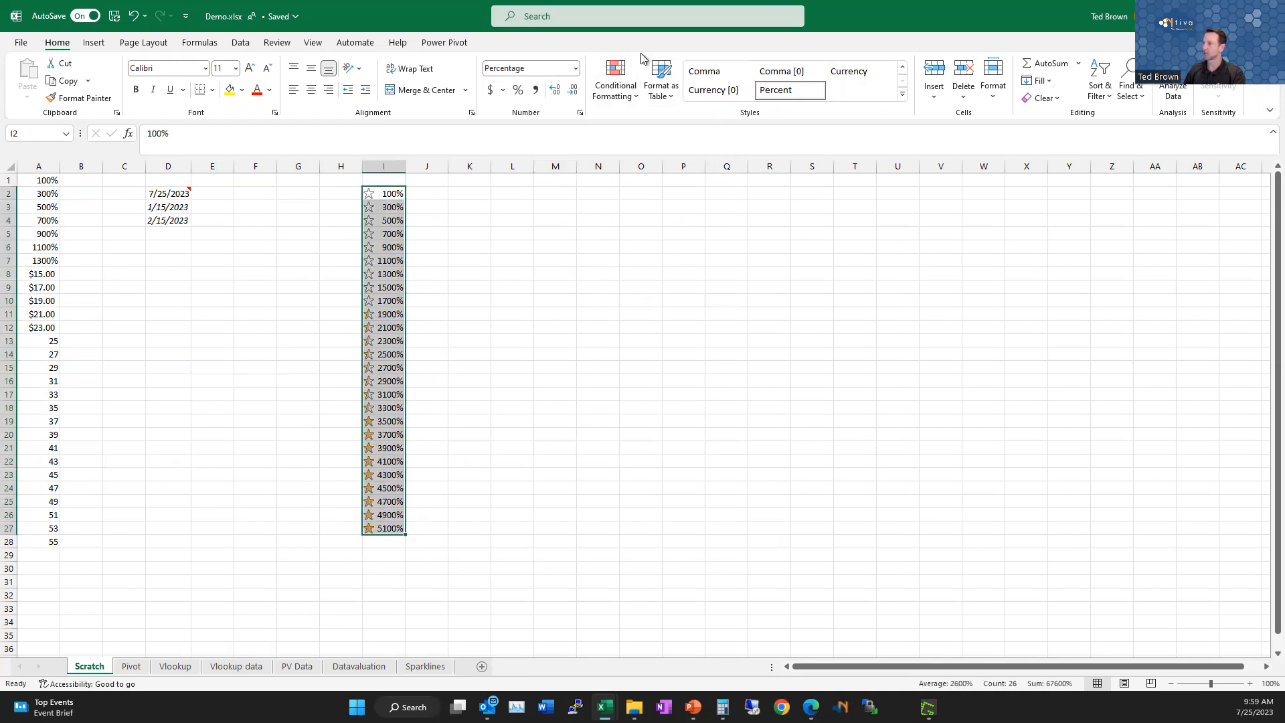
{"action": "left_click", "coordinate": [625, 93]}
{"action": "mouse_move", "coordinate": [670, 263]}
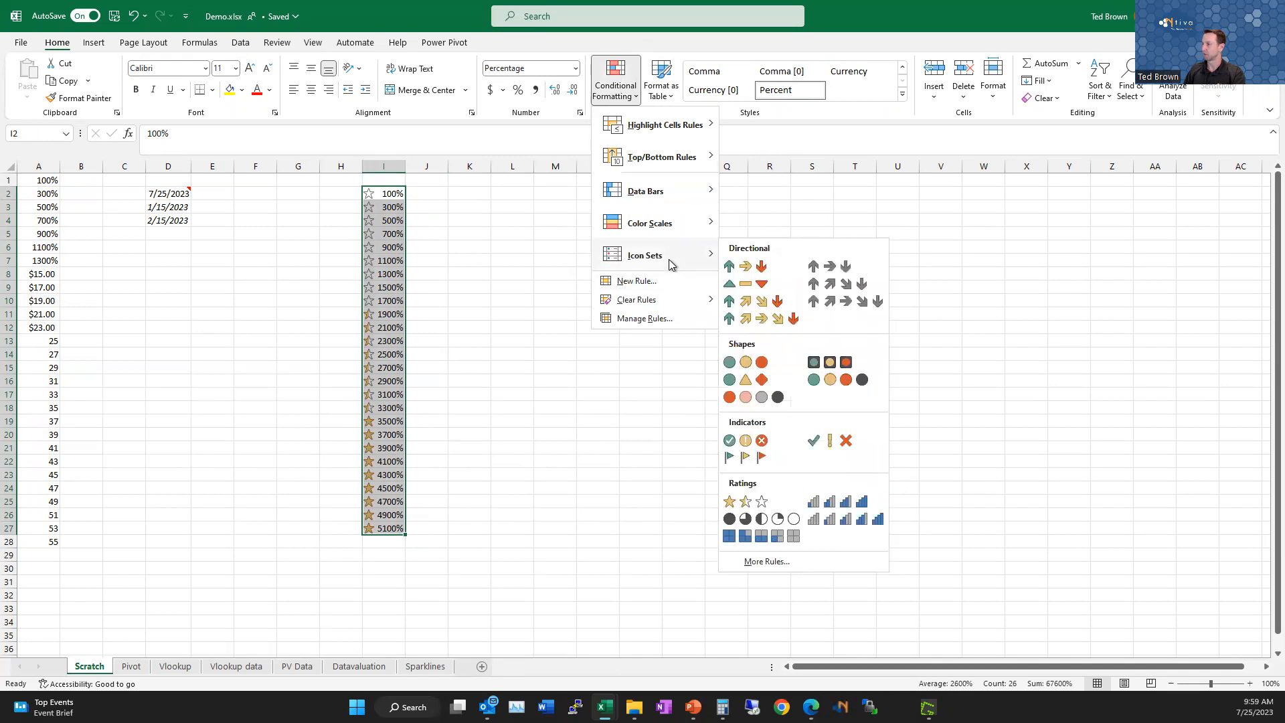
{"action": "left_click", "coordinate": [784, 566]}
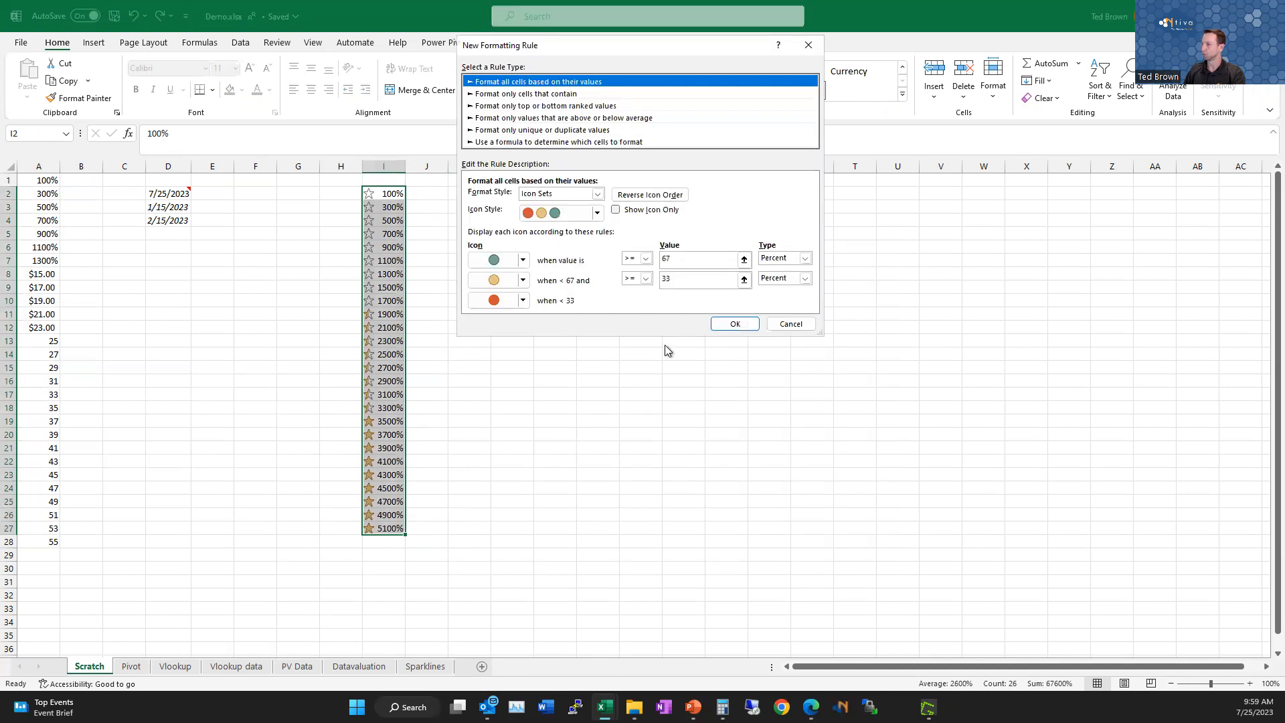
{"action": "left_click", "coordinate": [675, 195]}
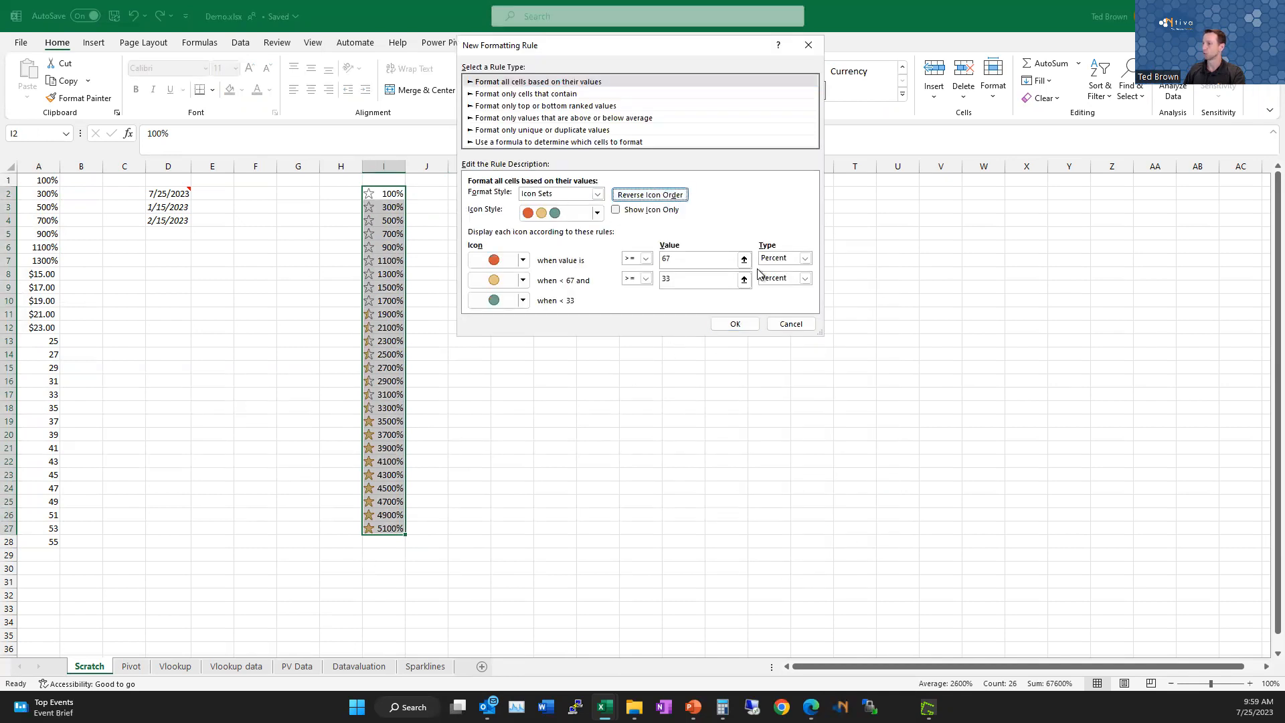
{"action": "left_click", "coordinate": [596, 212]}
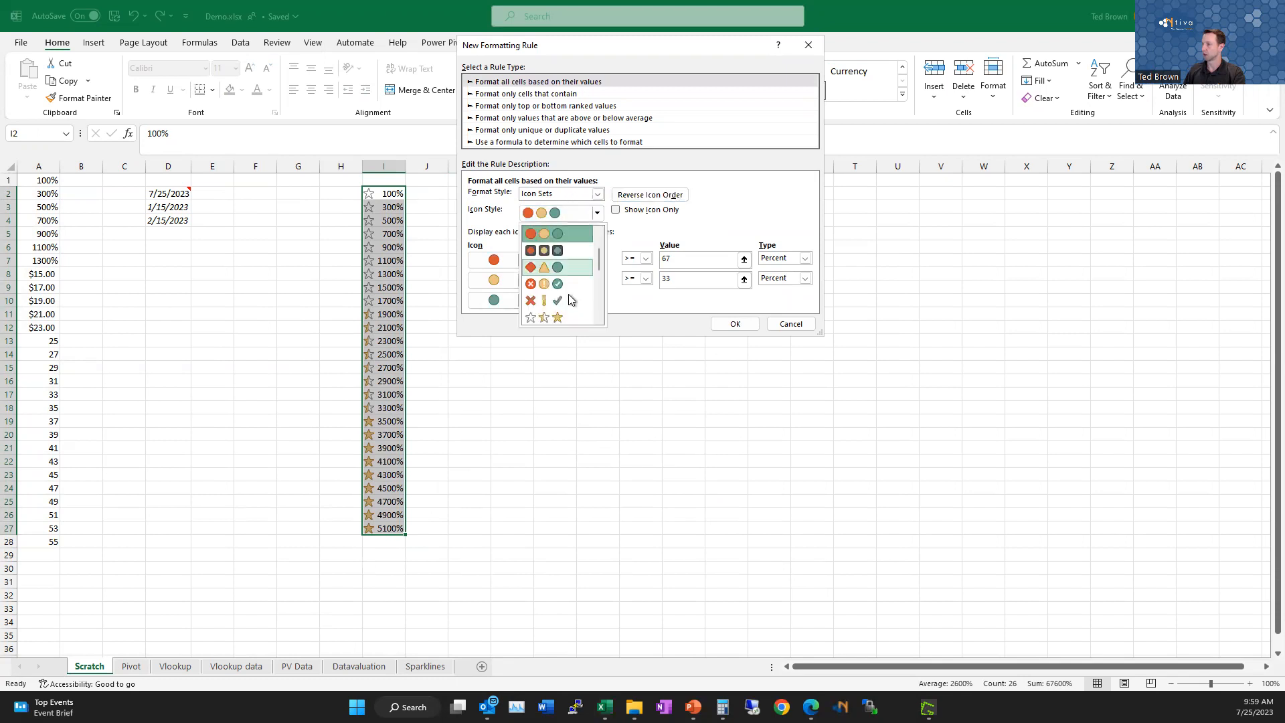
{"action": "left_click", "coordinate": [564, 319]}
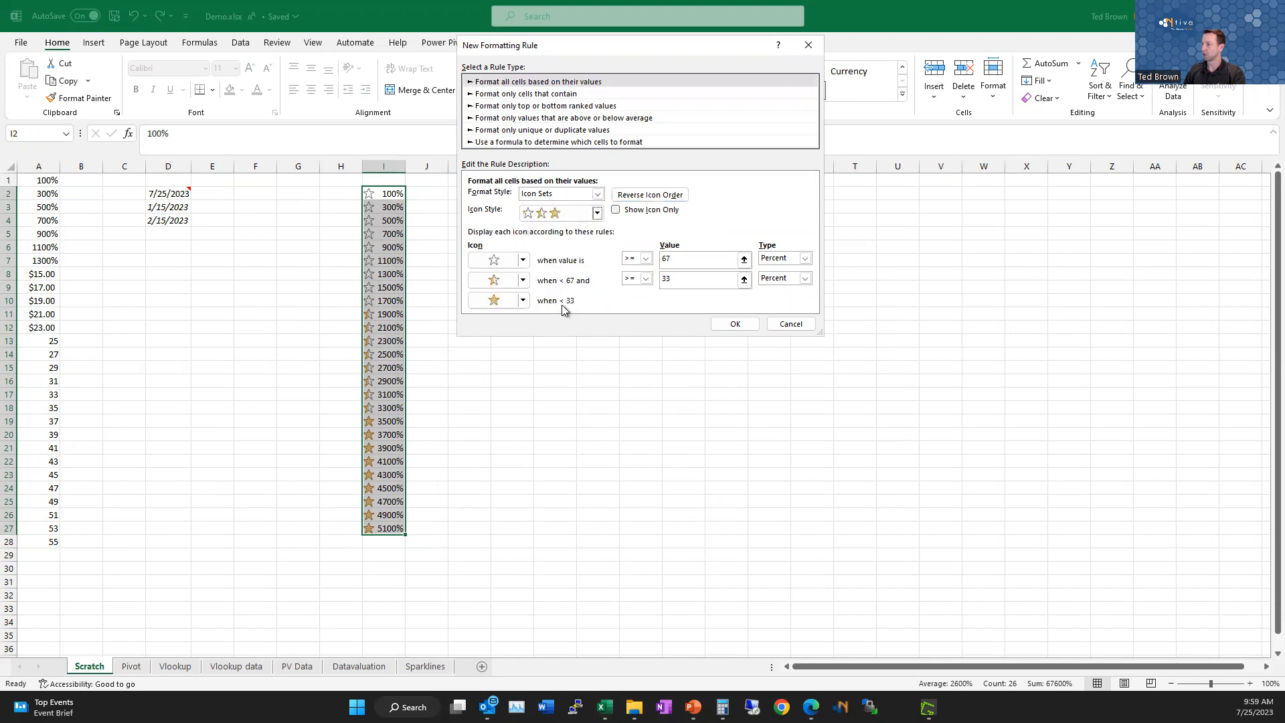
{"action": "left_click", "coordinate": [735, 323]}
{"action": "left_click", "coordinate": [598, 286]}
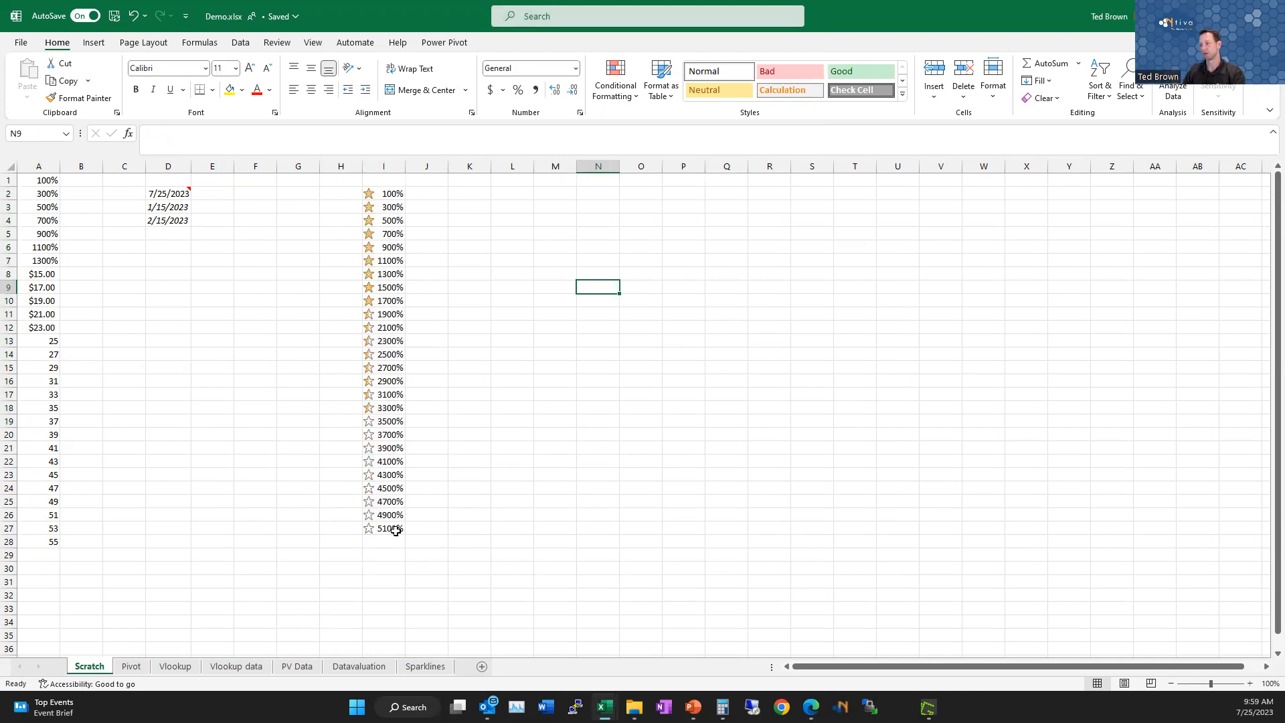
Apply the Blue - White - Red color scale to cells I2:I27
{"action": "left_click_drag", "start_coordinate": [373, 195], "coordinate": [381, 526]}
{"action": "left_click", "coordinate": [615, 97]}
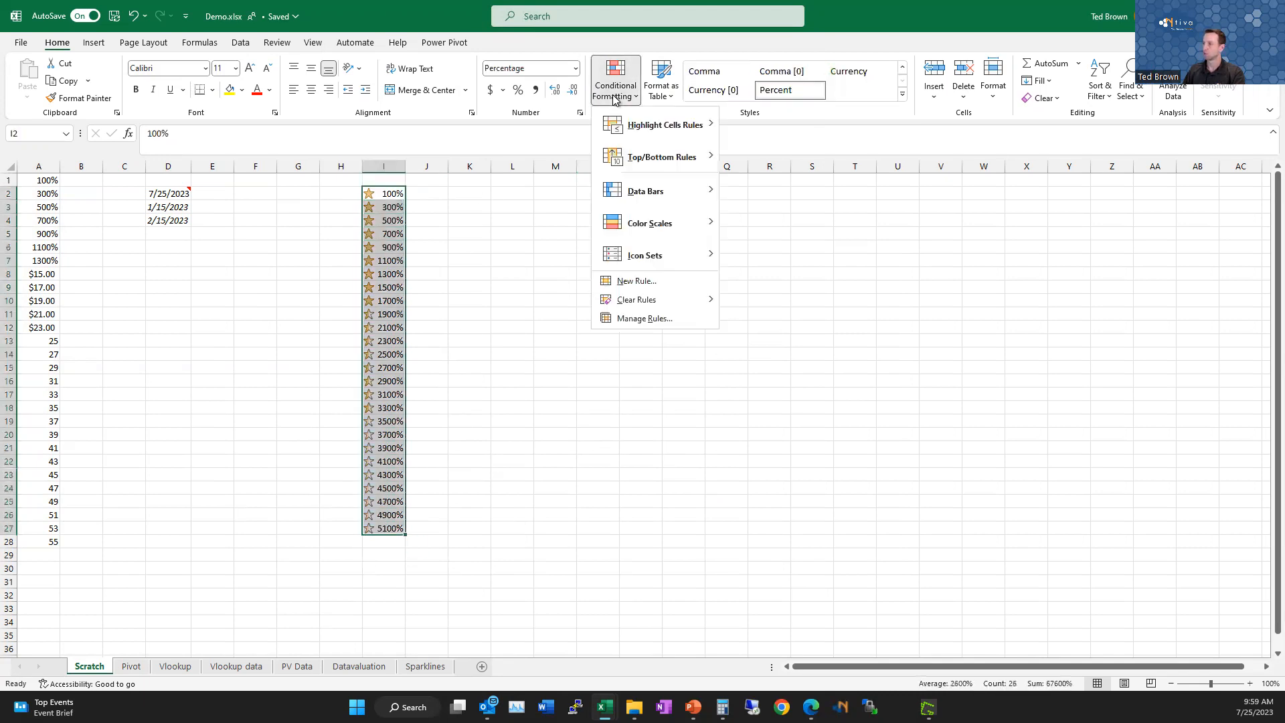
{"action": "mouse_move", "coordinate": [657, 192]}
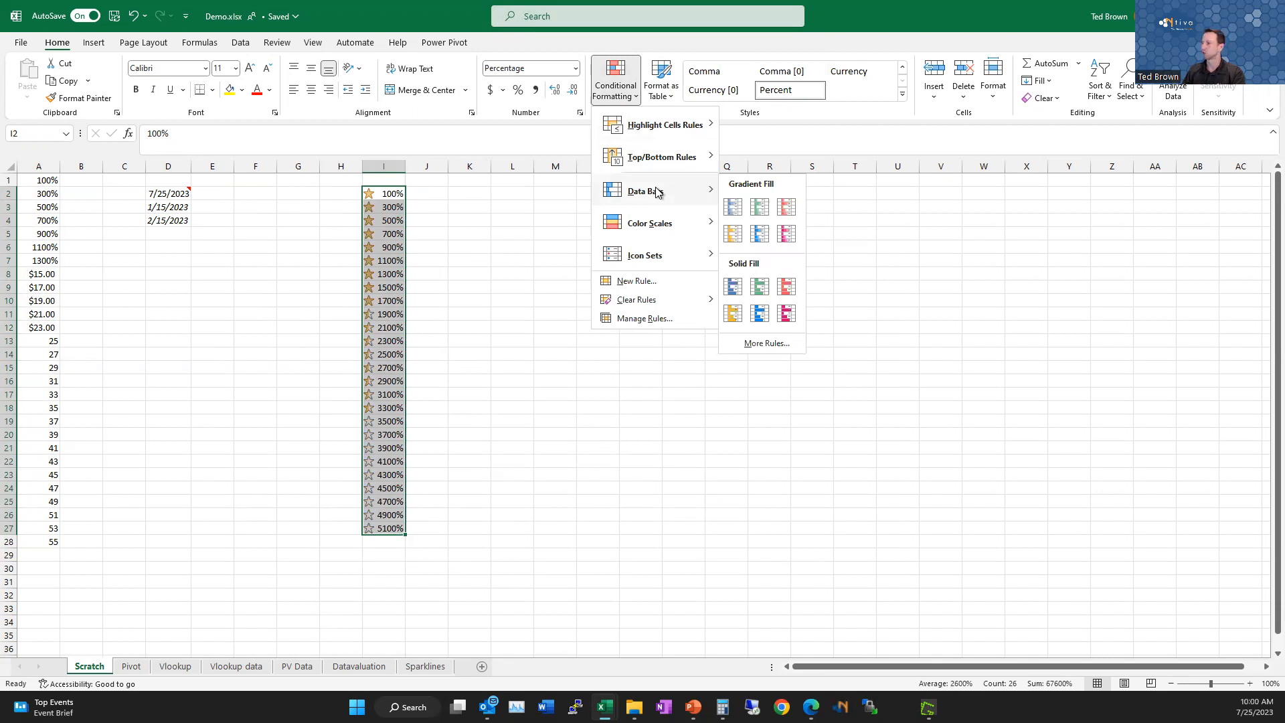
{"action": "mouse_move", "coordinate": [694, 229]}
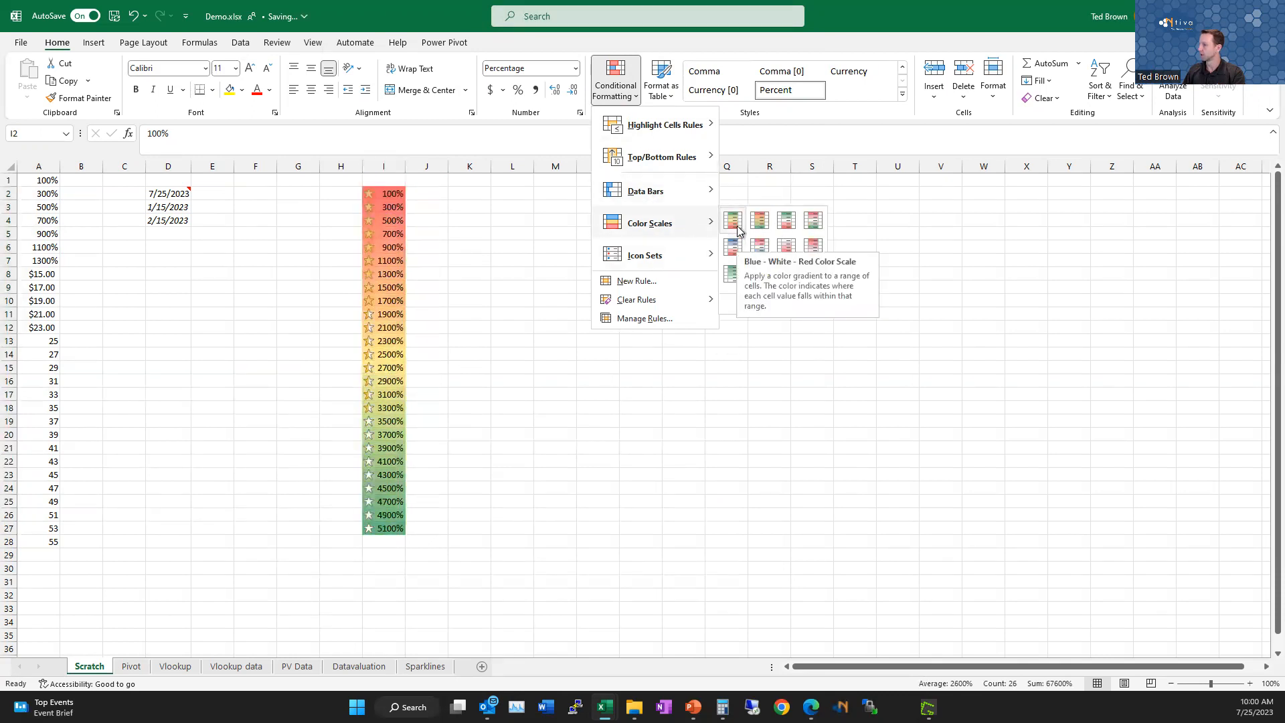
{"action": "left_click", "coordinate": [739, 247]}
{"action": "left_click", "coordinate": [555, 288]}
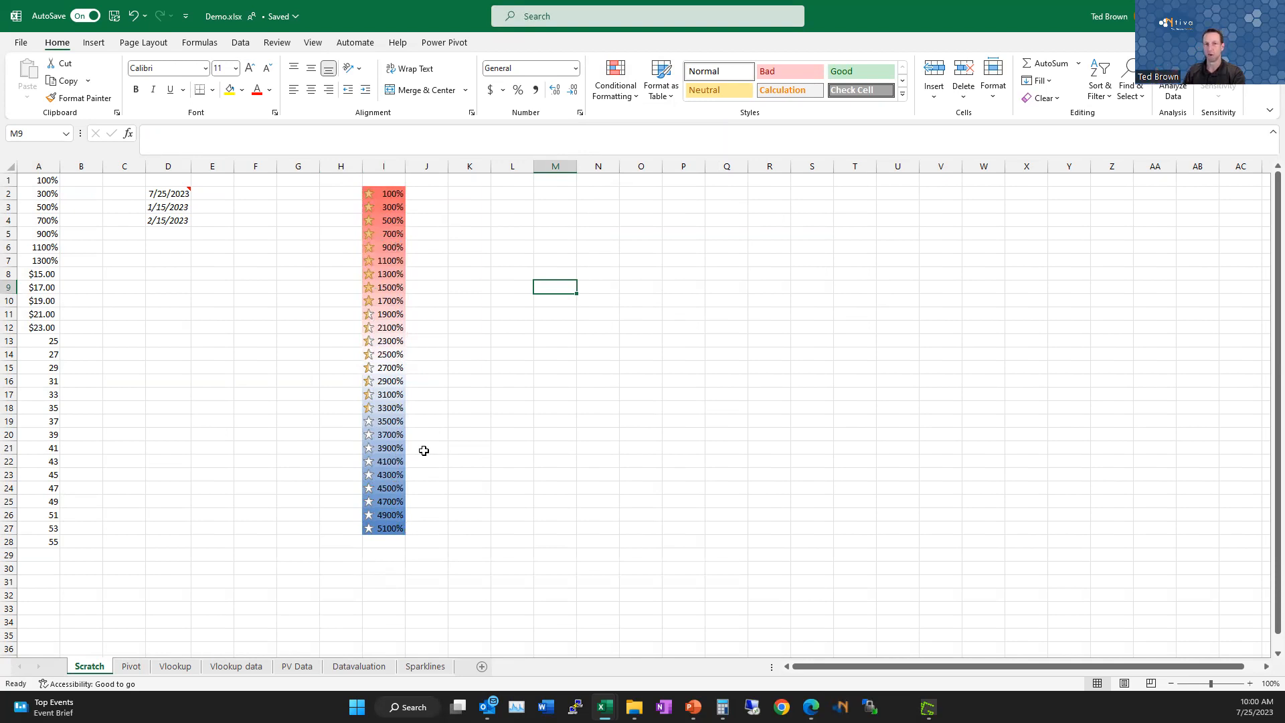
Enter 35, 35, 55 and 65 in cells M4:M7 and fill the series down to M21
{"action": "left_click", "coordinate": [563, 230]}
{"action": "left_click", "coordinate": [563, 220]}
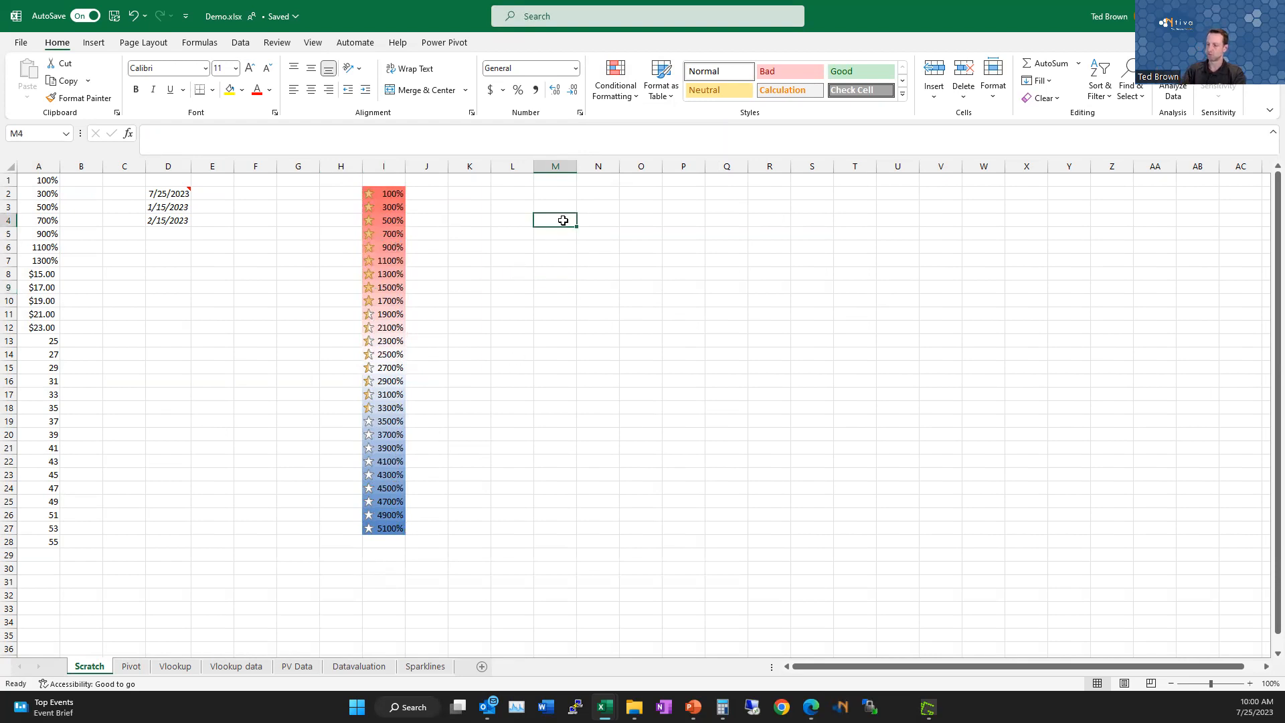
{"action": "type", "text": "35"}
{"action": "key", "text": "Return"}
{"action": "type", "text": "35"}
{"action": "key", "text": "Return"}
{"action": "type", "text": "55"}
{"action": "key", "text": "Return"}
{"action": "type", "text": "65"}
{"action": "key", "text": "Return"}
{"action": "left_click", "coordinate": [571, 234]}
{"action": "left_click", "coordinate": [623, 282]}
{"action": "left_click_drag", "start_coordinate": [564, 247], "coordinate": [577, 455]}
{"action": "left_click", "coordinate": [730, 299]}
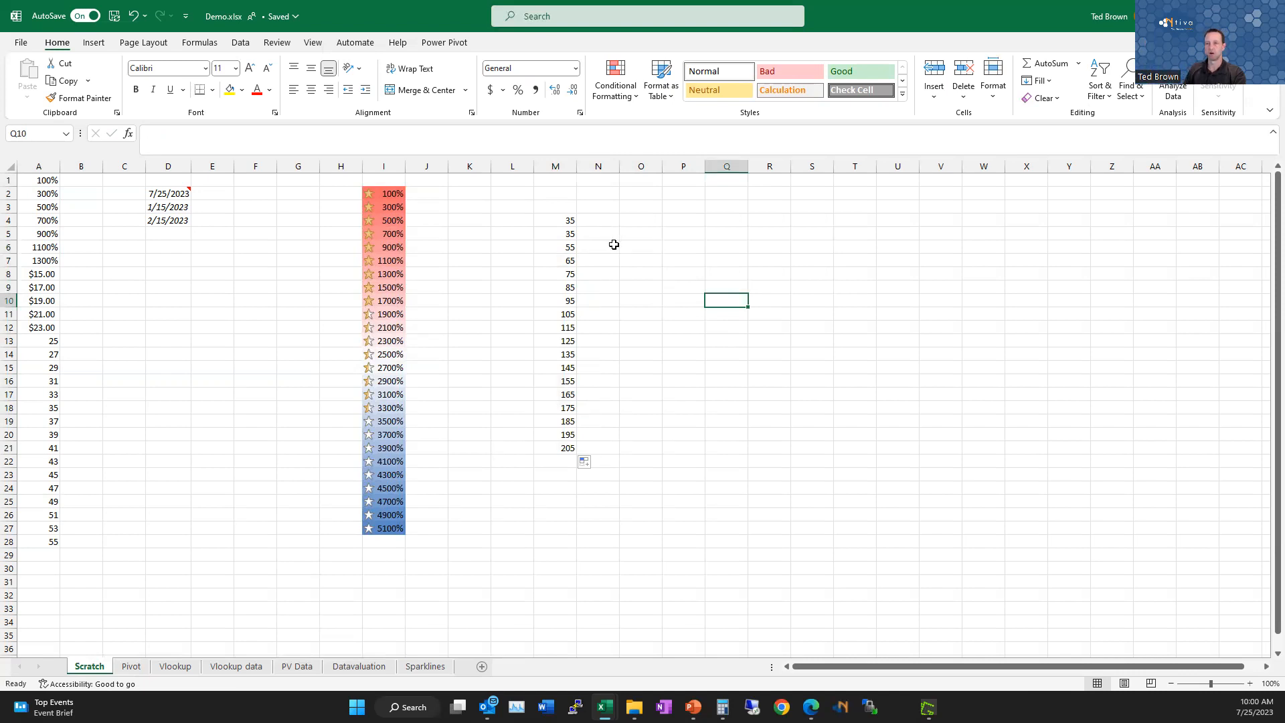
Highlight duplicate values in cells M4:M21 with a light red fill using conditional formatting
{"action": "left_click_drag", "start_coordinate": [556, 221], "coordinate": [552, 449]}
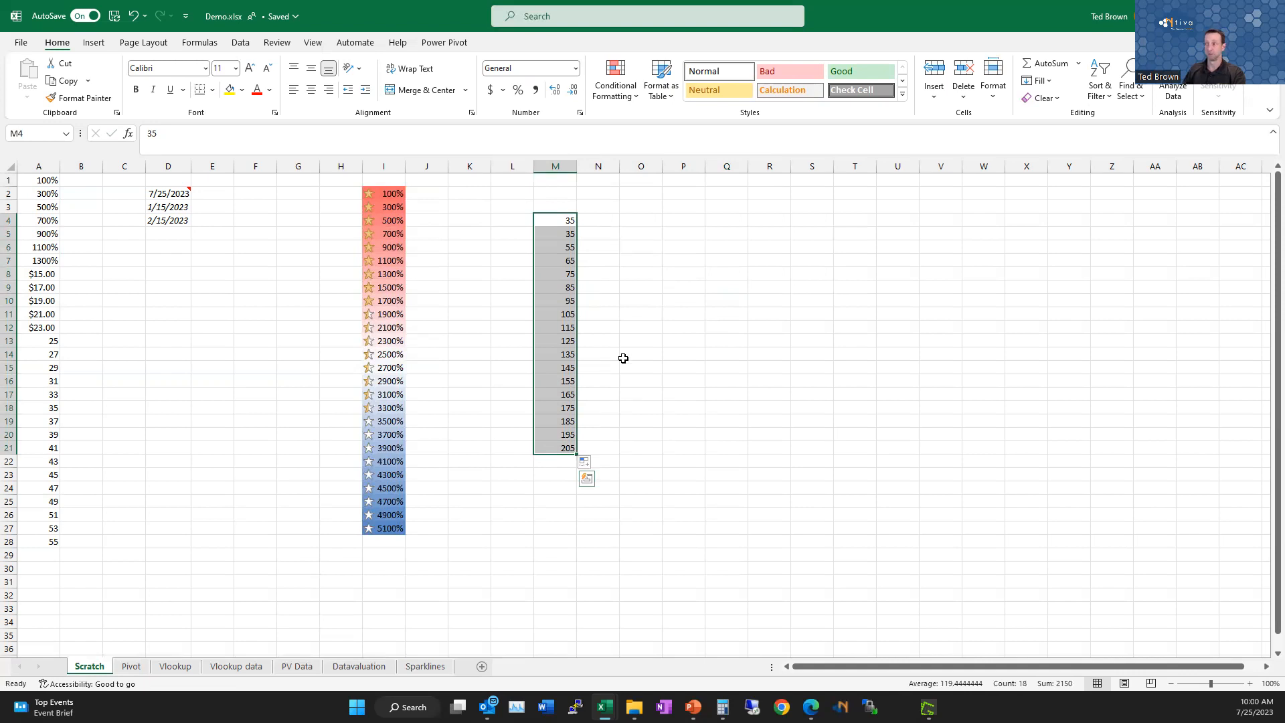
{"action": "left_click", "coordinate": [623, 87]}
{"action": "mouse_move", "coordinate": [641, 127]}
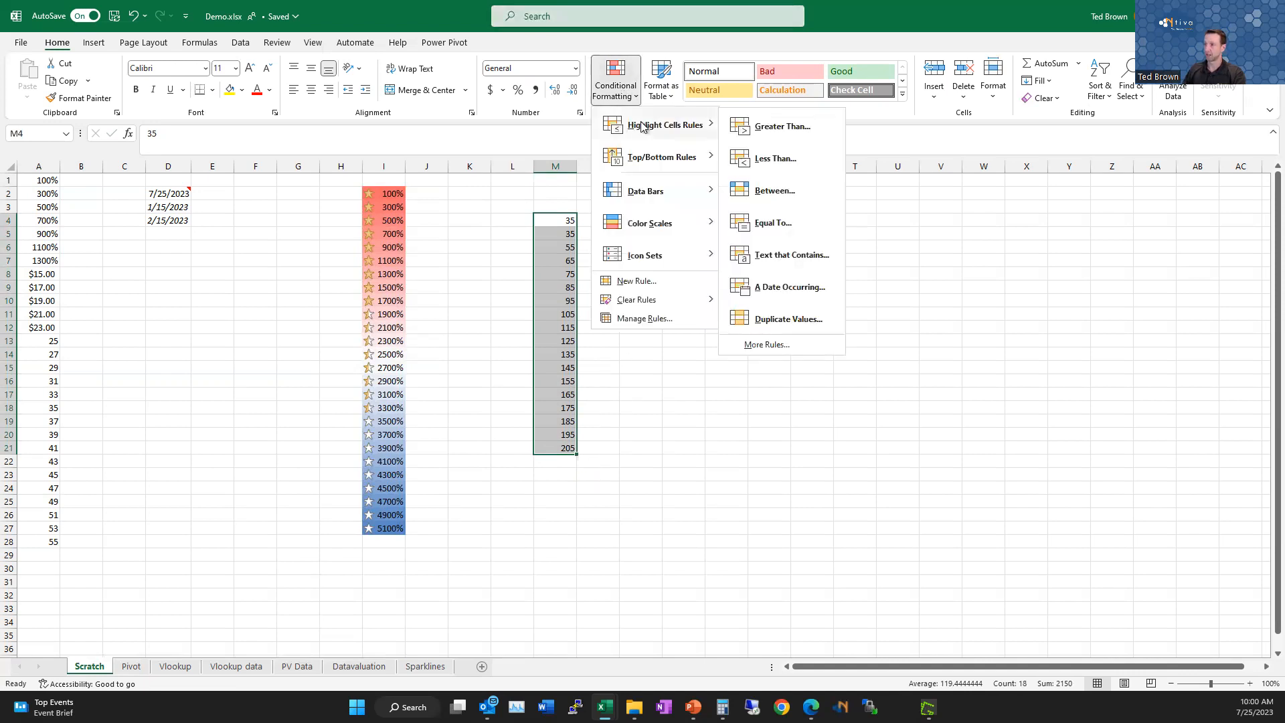
{"action": "left_click", "coordinate": [806, 321]}
{"action": "left_click", "coordinate": [696, 205]}
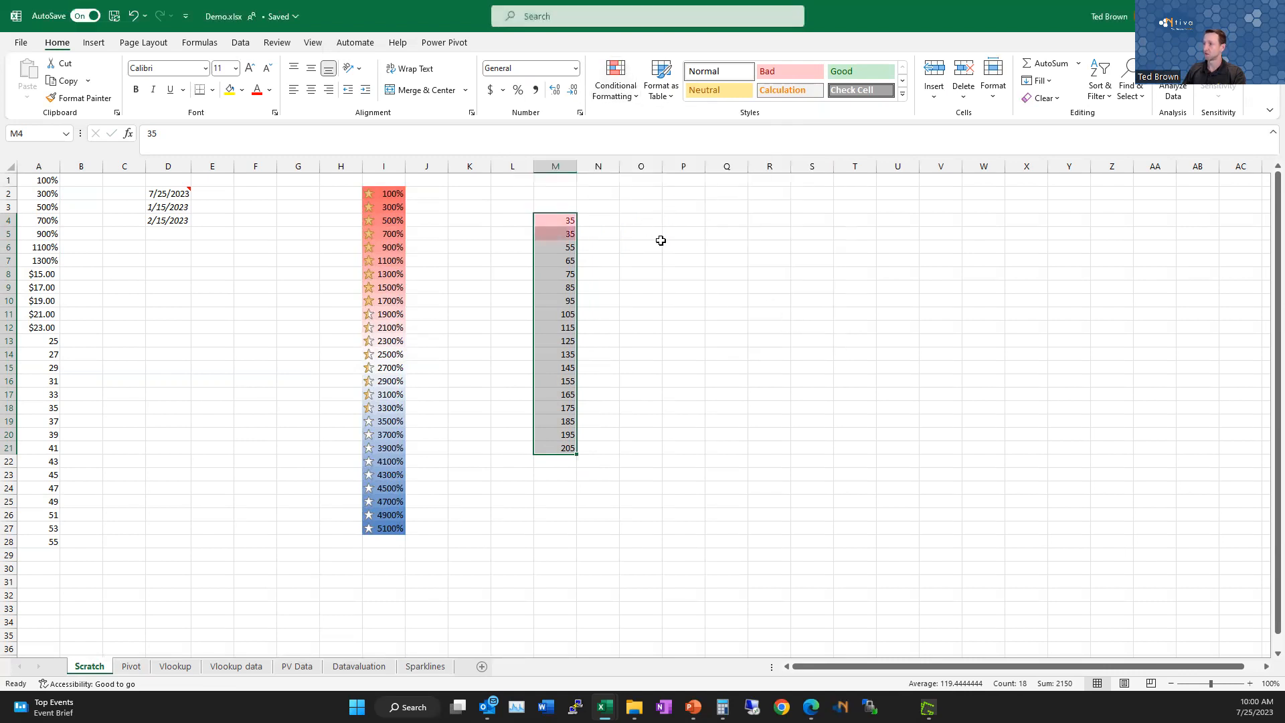
{"action": "left_click", "coordinate": [661, 242]}
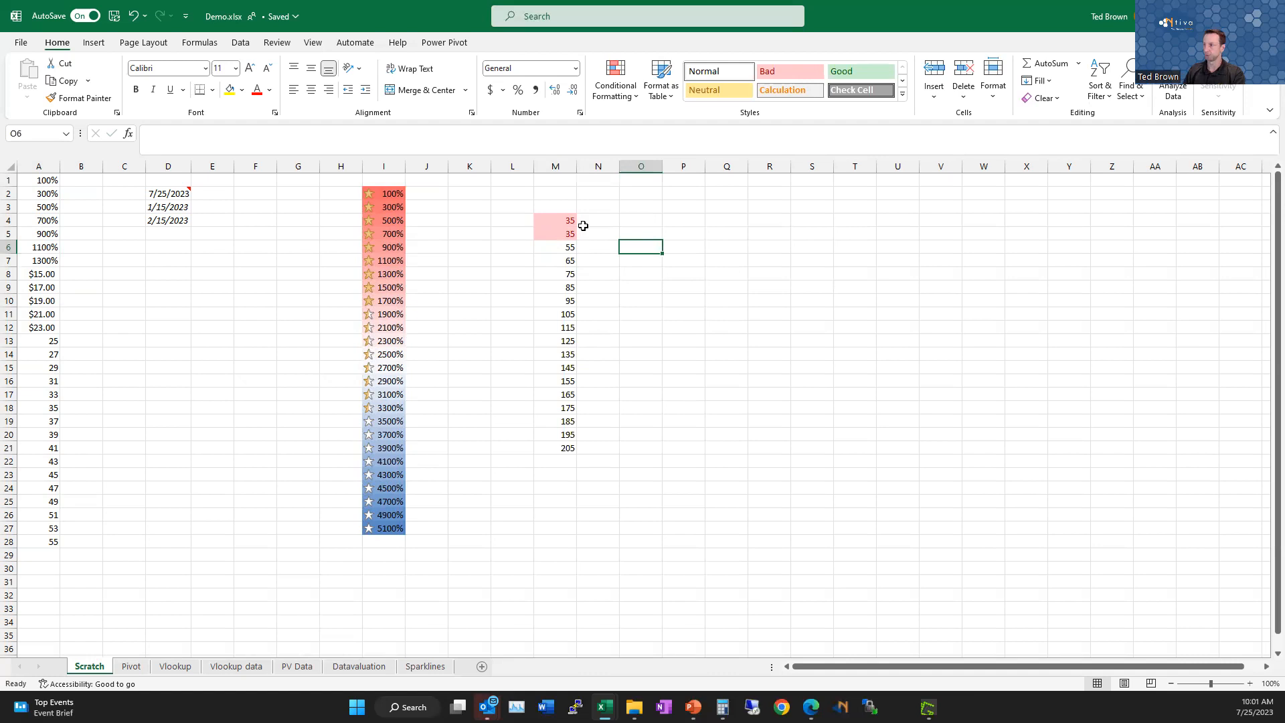
Move the workbook window aside, advance the slide show to the Pivot Tables slide, and bring the workbook back maximized
{"action": "left_click_drag", "start_coordinate": [1028, 18], "coordinate": [1284, 16]}
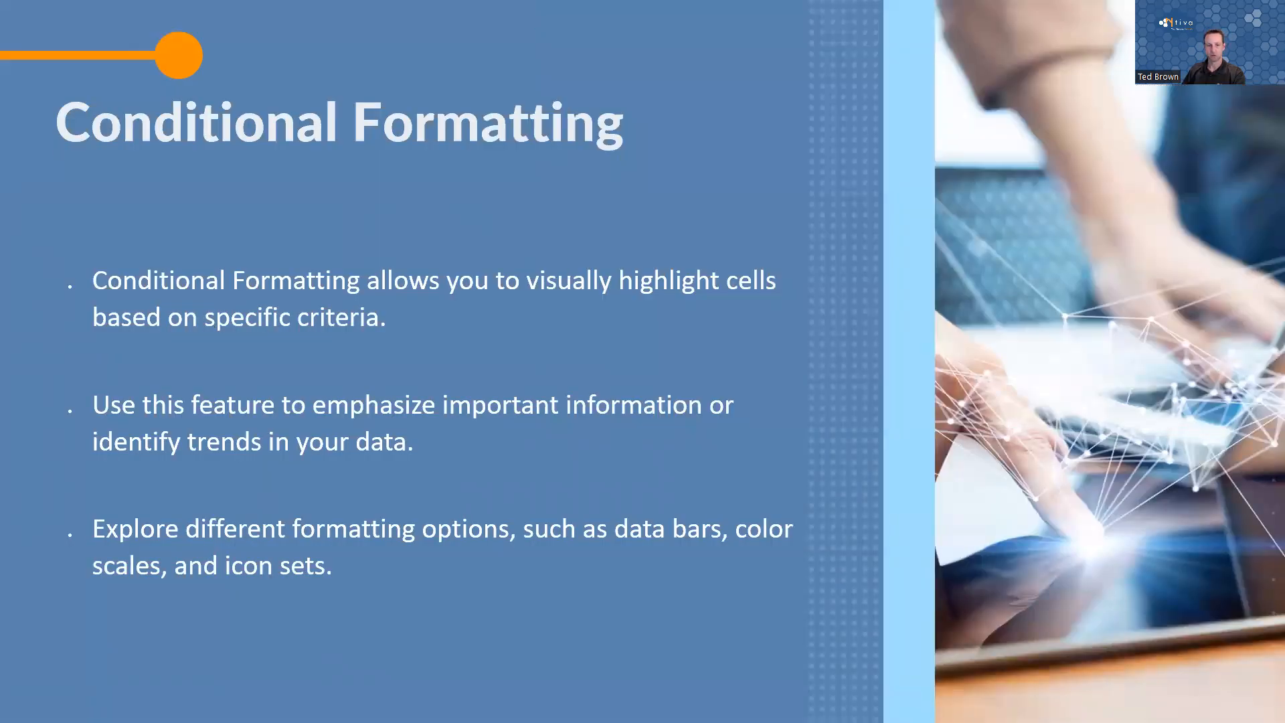
{"action": "key", "text": "Right"}
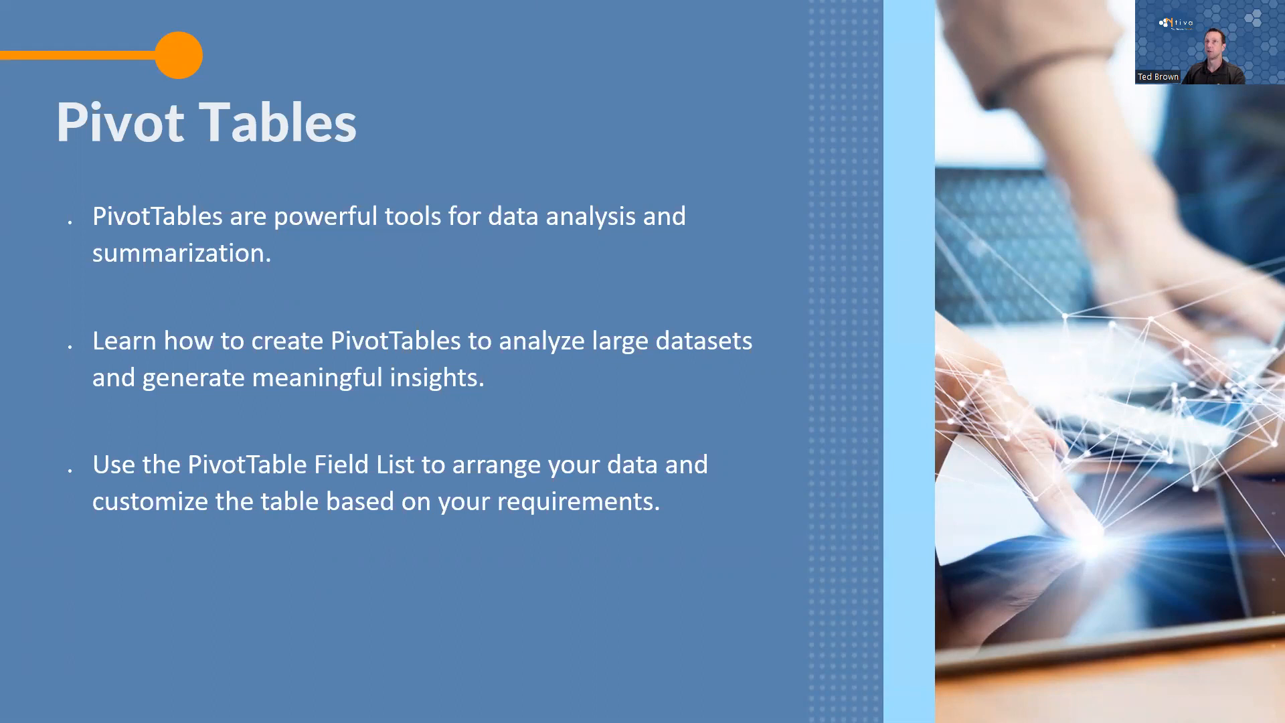
{"action": "left_click_drag", "start_coordinate": [0, 261], "coordinate": [468, 235]}
{"action": "left_click", "coordinate": [537, 231]}
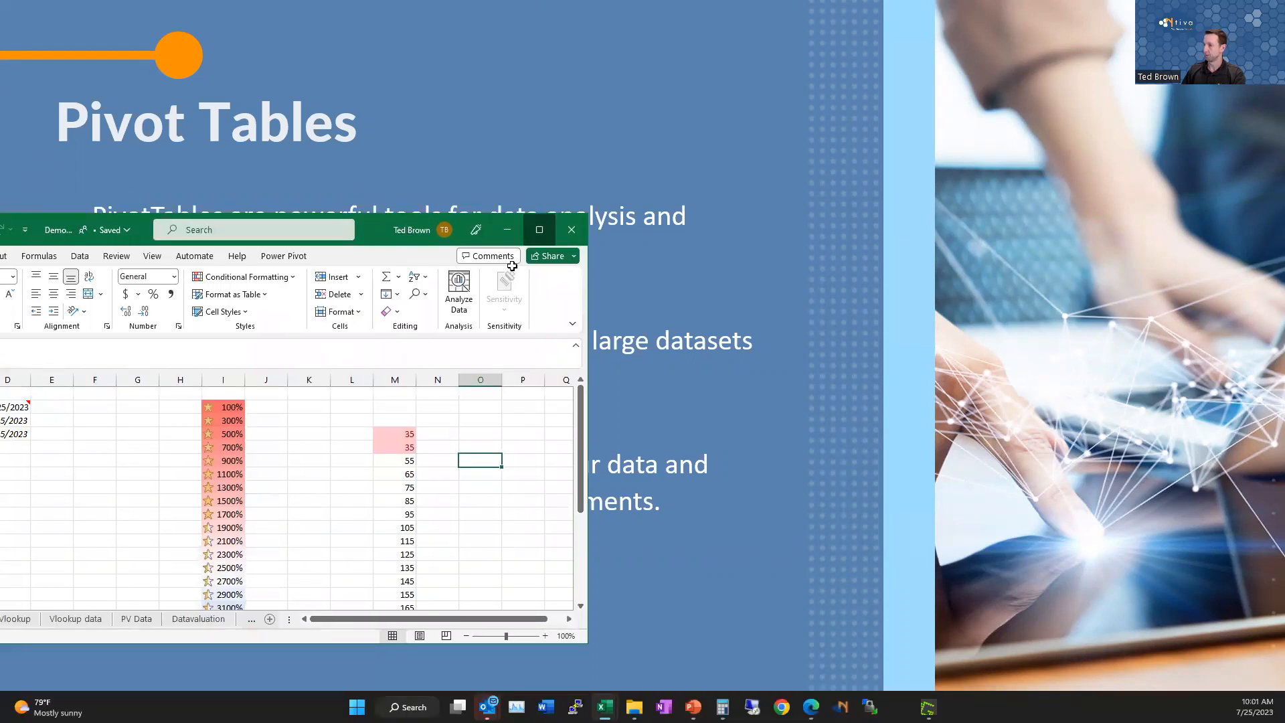
Examine the Company, Device name, Size and Version data on the Pivot sheet
{"action": "left_click", "coordinate": [131, 665]}
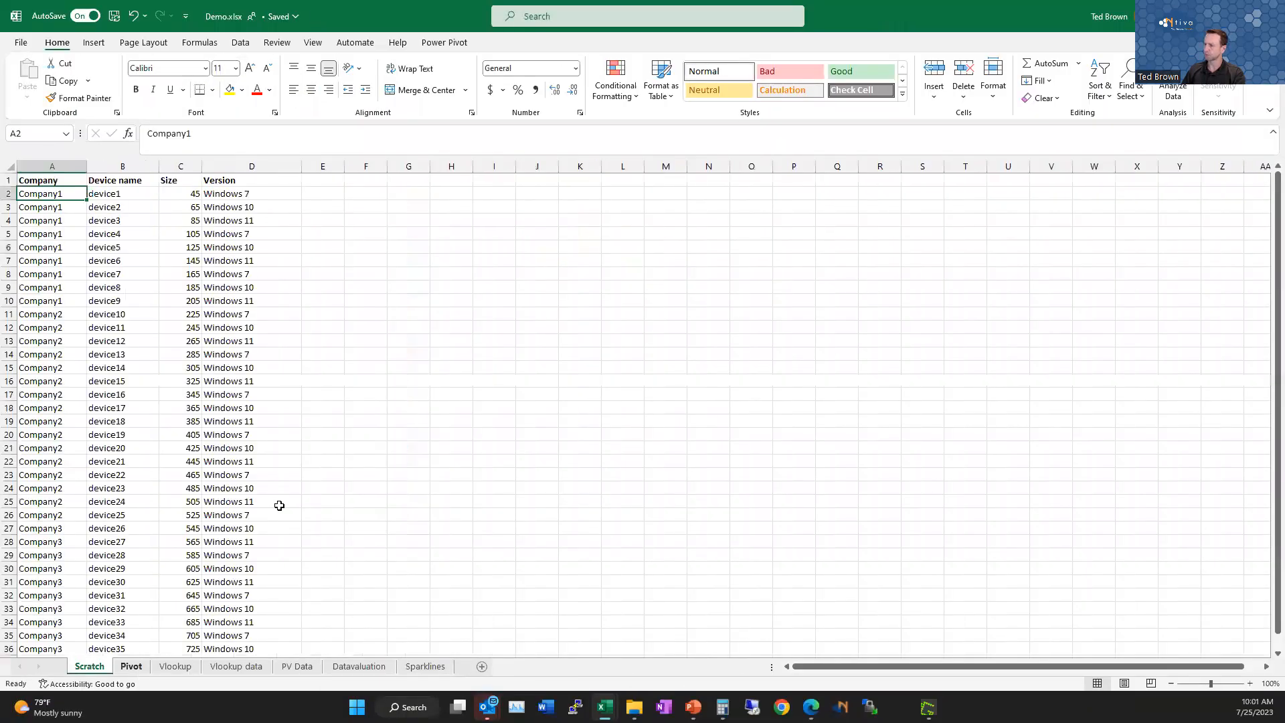
{"action": "left_click", "coordinate": [190, 382]}
{"action": "scroll", "coordinate": [261, 378], "scroll_direction": "down", "scroll_amount": 5}
{"action": "scroll", "coordinate": [261, 378], "scroll_direction": "up", "scroll_amount": 5}
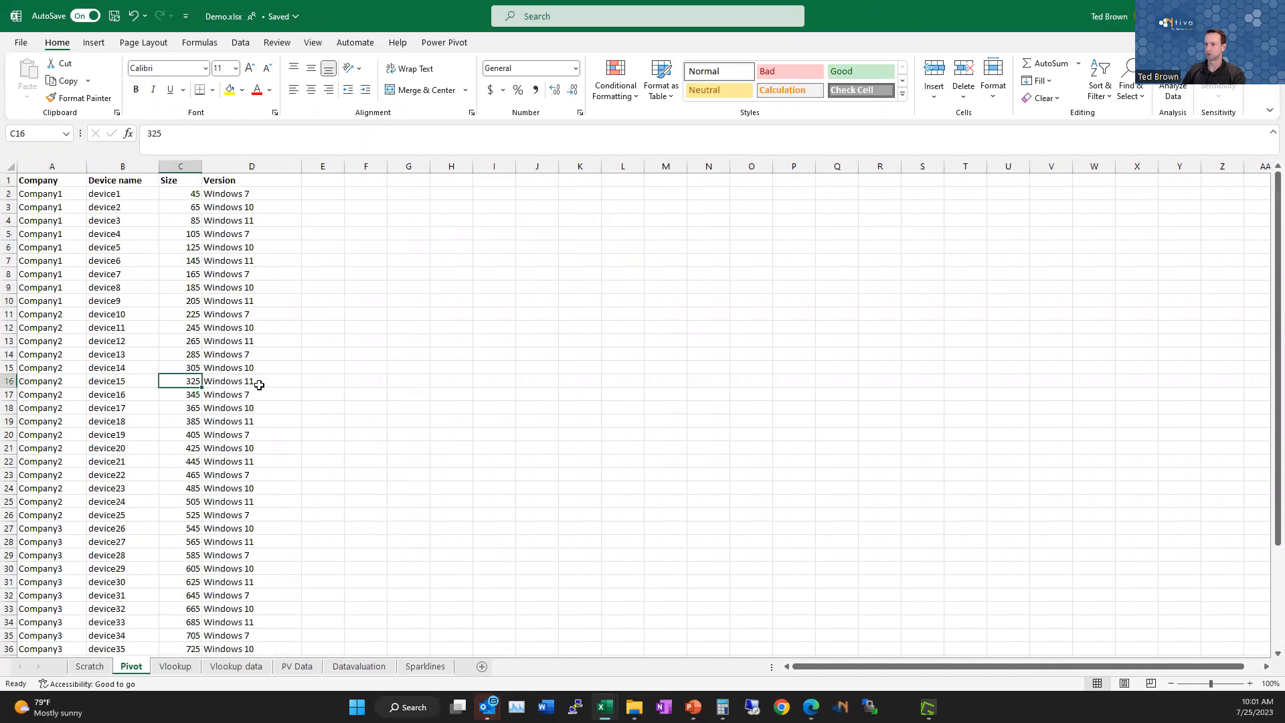
{"action": "left_click", "coordinate": [459, 299]}
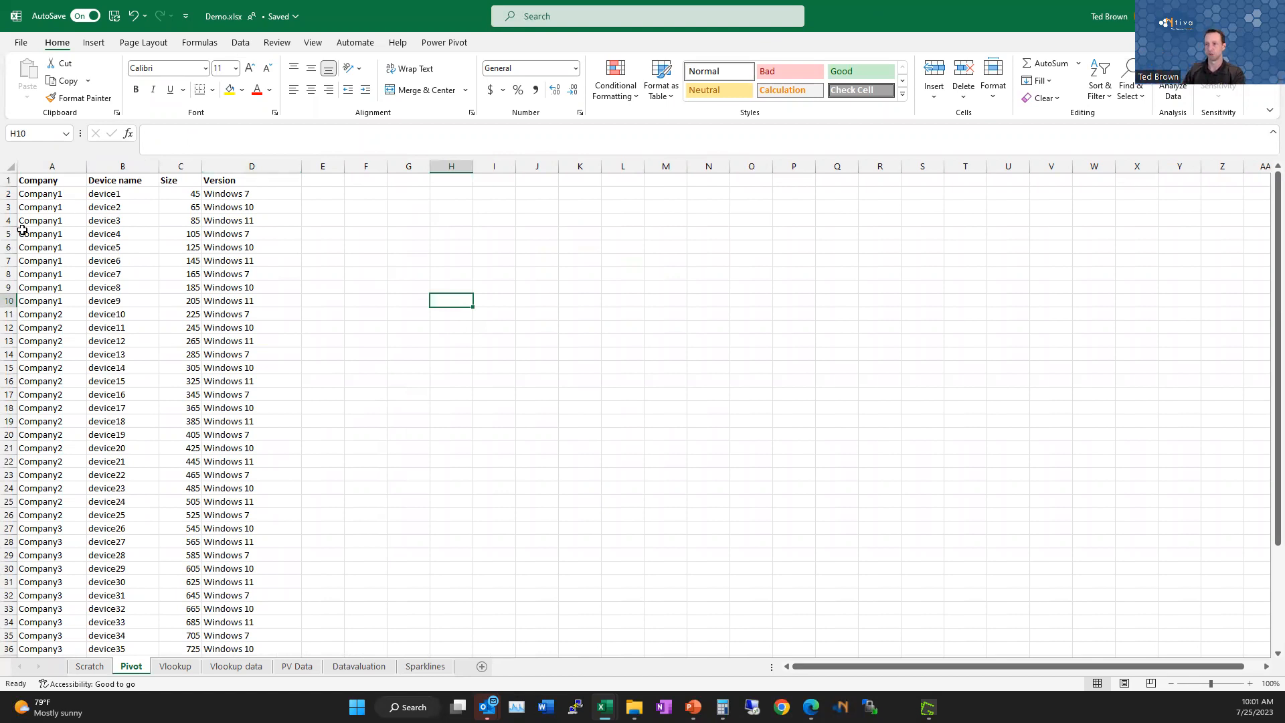
{"action": "left_click_drag", "start_coordinate": [52, 194], "coordinate": [45, 369]}
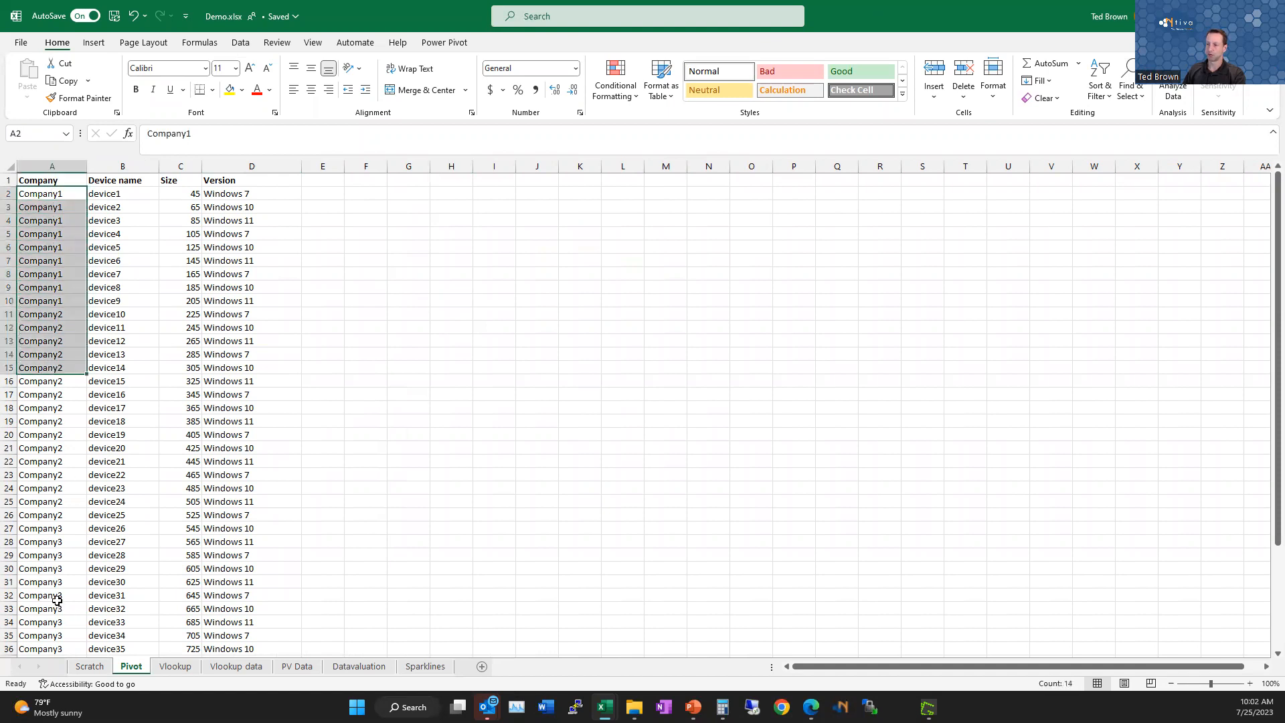
{"action": "left_click", "coordinate": [420, 289]}
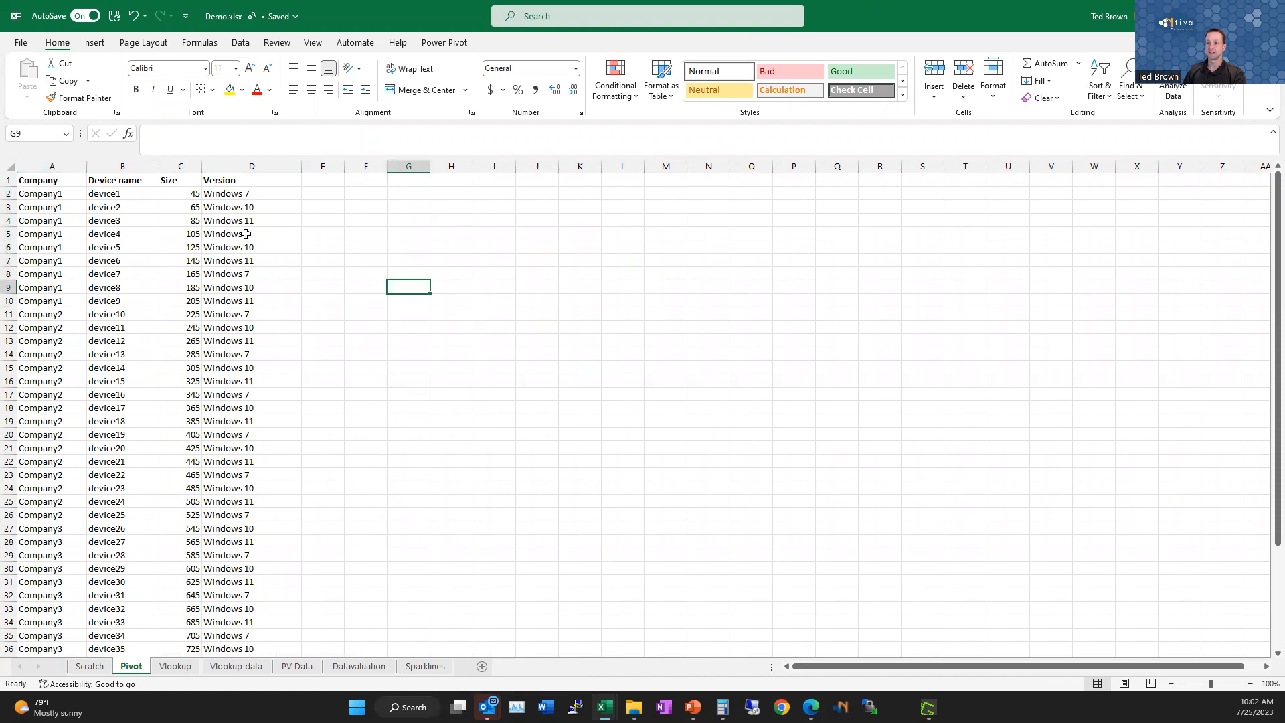
{"action": "left_click_drag", "start_coordinate": [132, 197], "coordinate": [132, 342]}
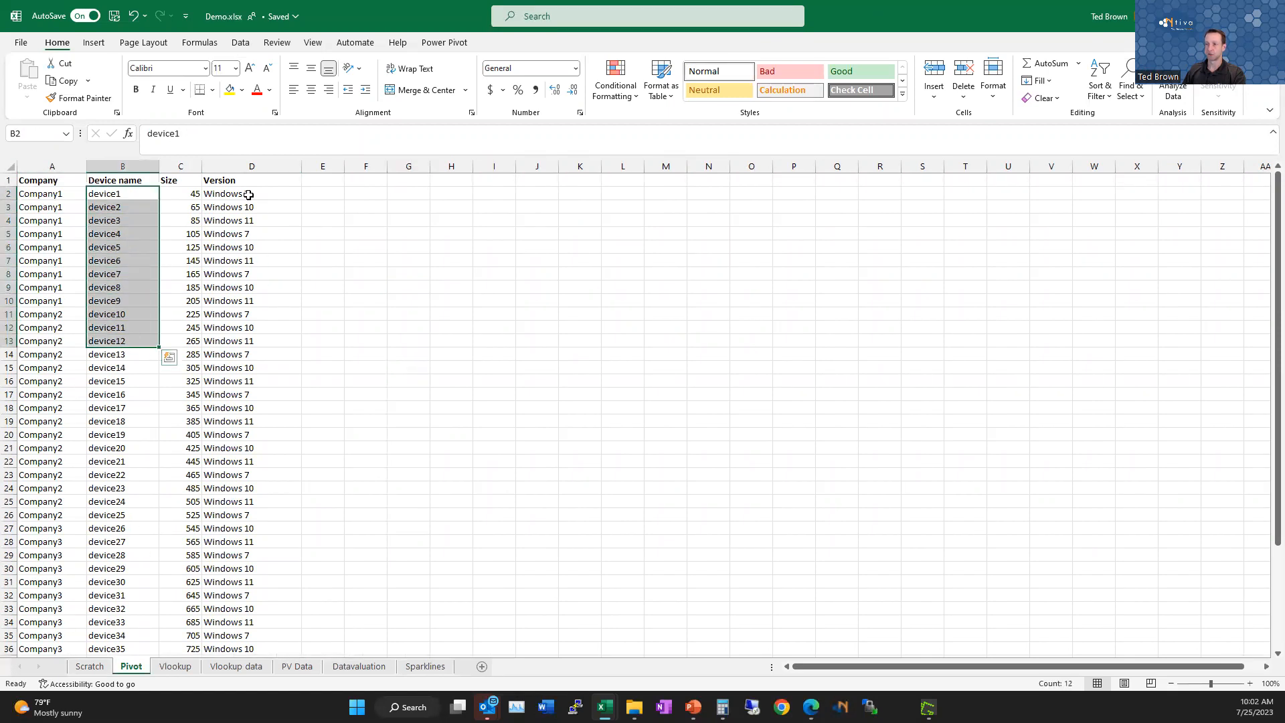
{"action": "left_click_drag", "start_coordinate": [186, 193], "coordinate": [188, 504]}
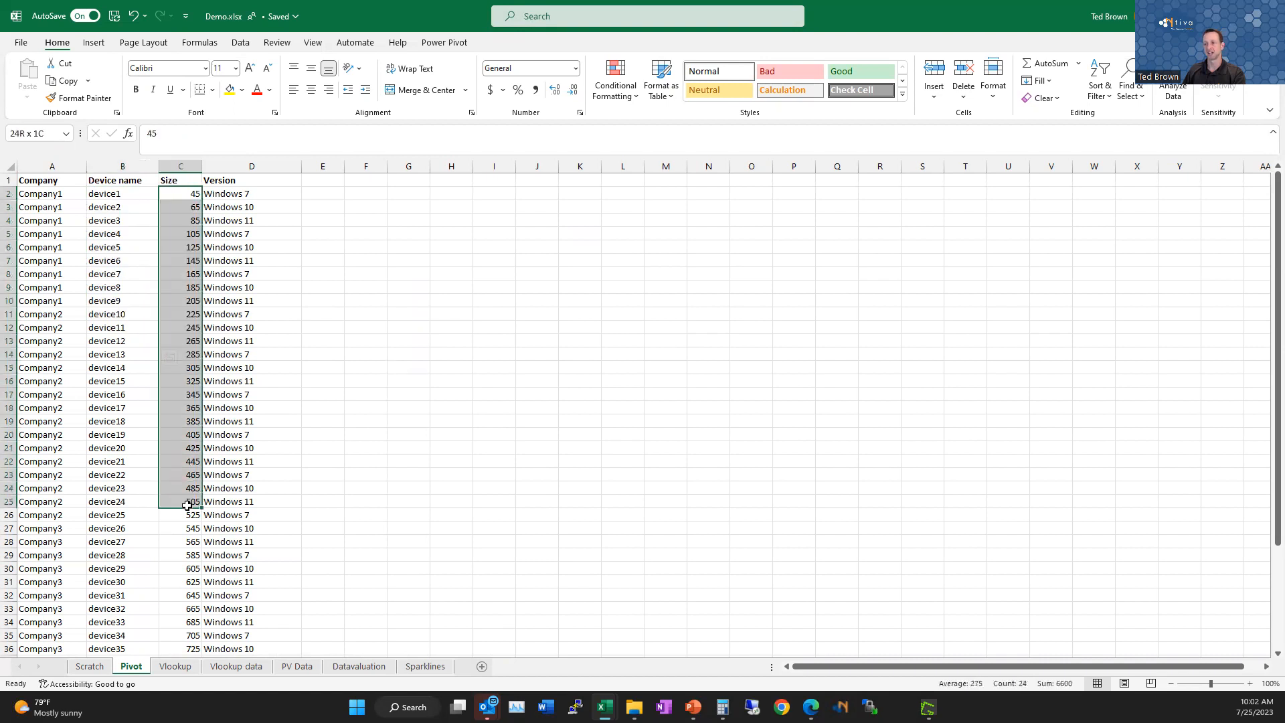
{"action": "left_click", "coordinate": [346, 314]}
{"action": "left_click_drag", "start_coordinate": [264, 193], "coordinate": [274, 249]}
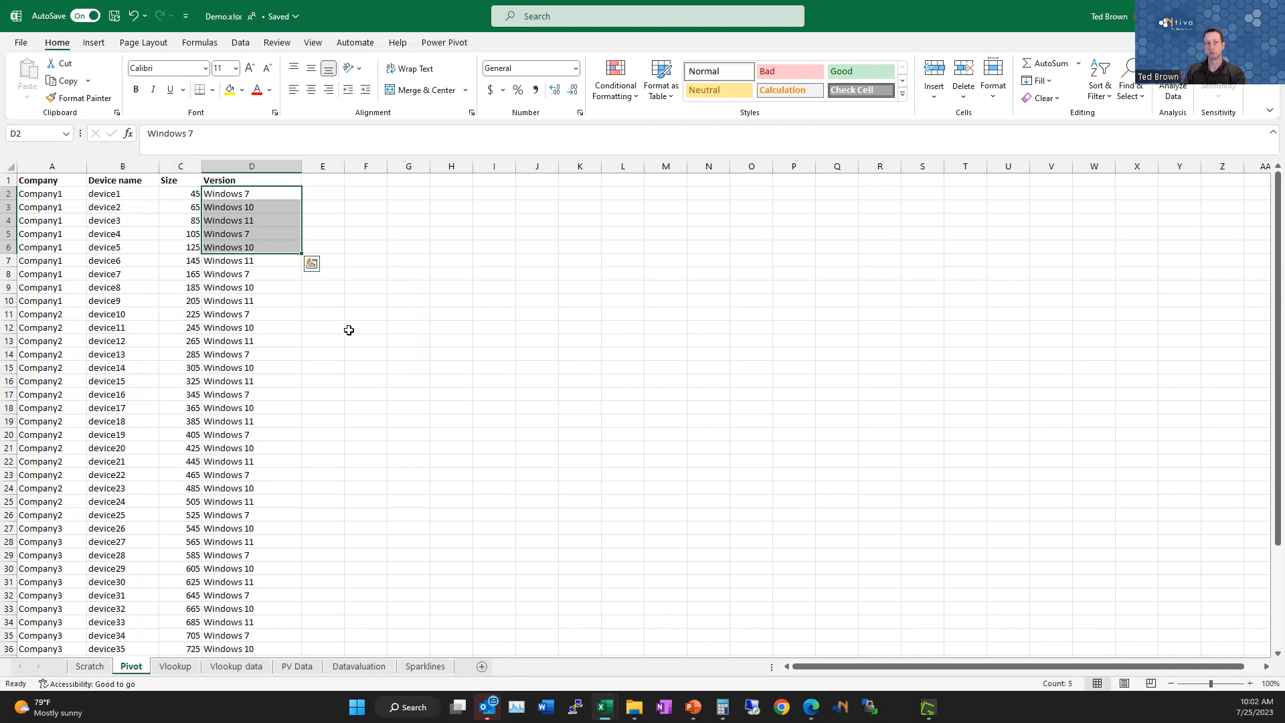
{"action": "left_click", "coordinate": [507, 298]}
Create a PivotTable from columns A:D of the Pivot sheet on a new worksheet
{"action": "left_click", "coordinate": [50, 167]}
{"action": "left_click_drag", "start_coordinate": [51, 171], "coordinate": [230, 165]}
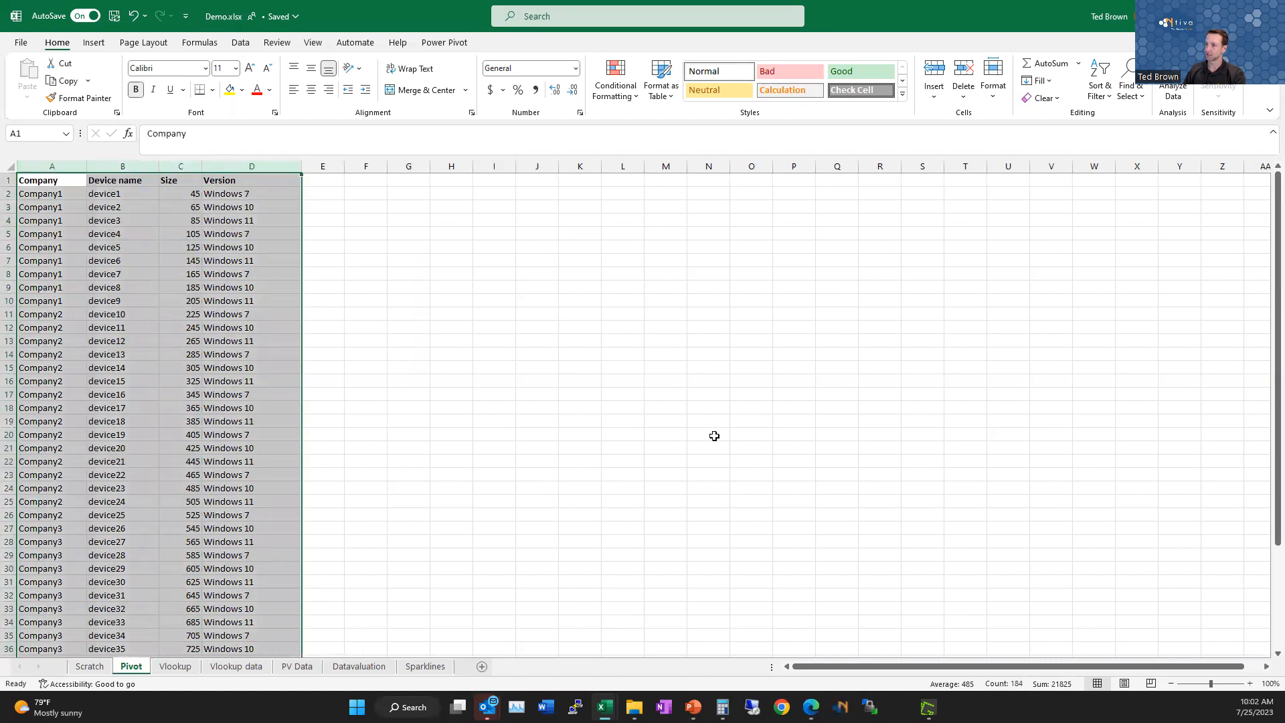
{"action": "left_click", "coordinate": [93, 44]}
{"action": "left_click", "coordinate": [605, 402]}
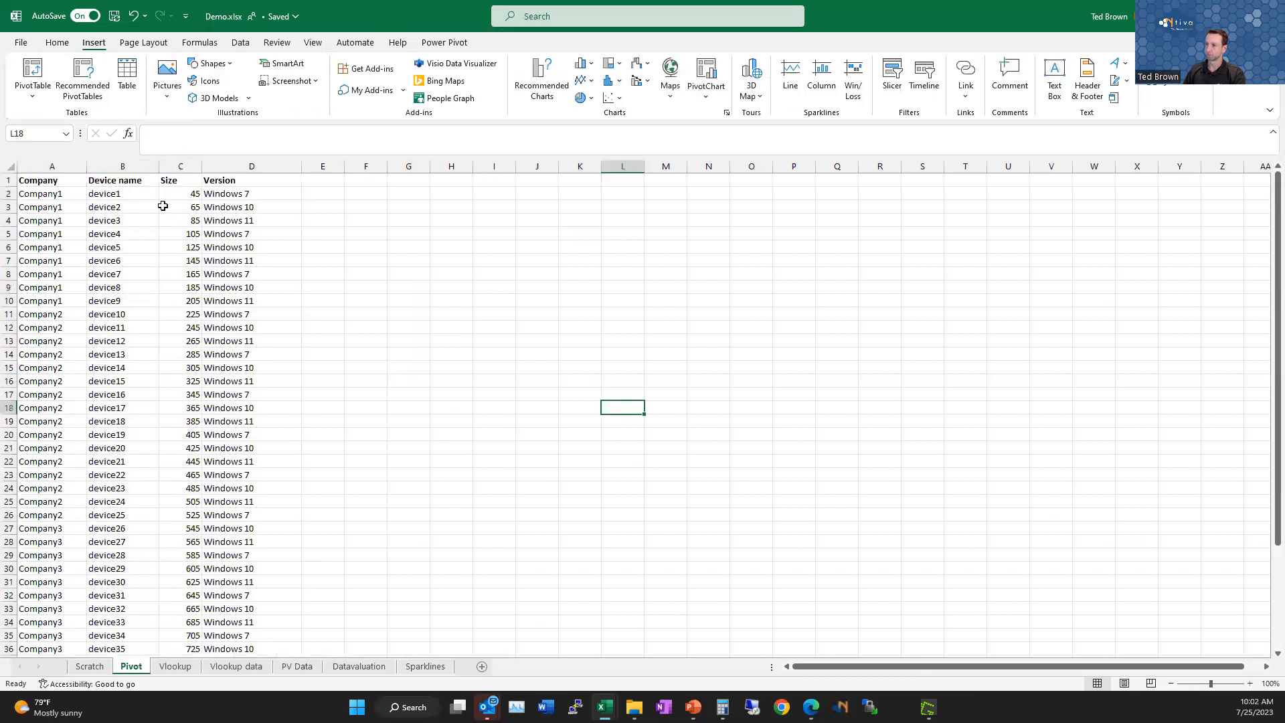
{"action": "left_click_drag", "start_coordinate": [63, 168], "coordinate": [254, 168]}
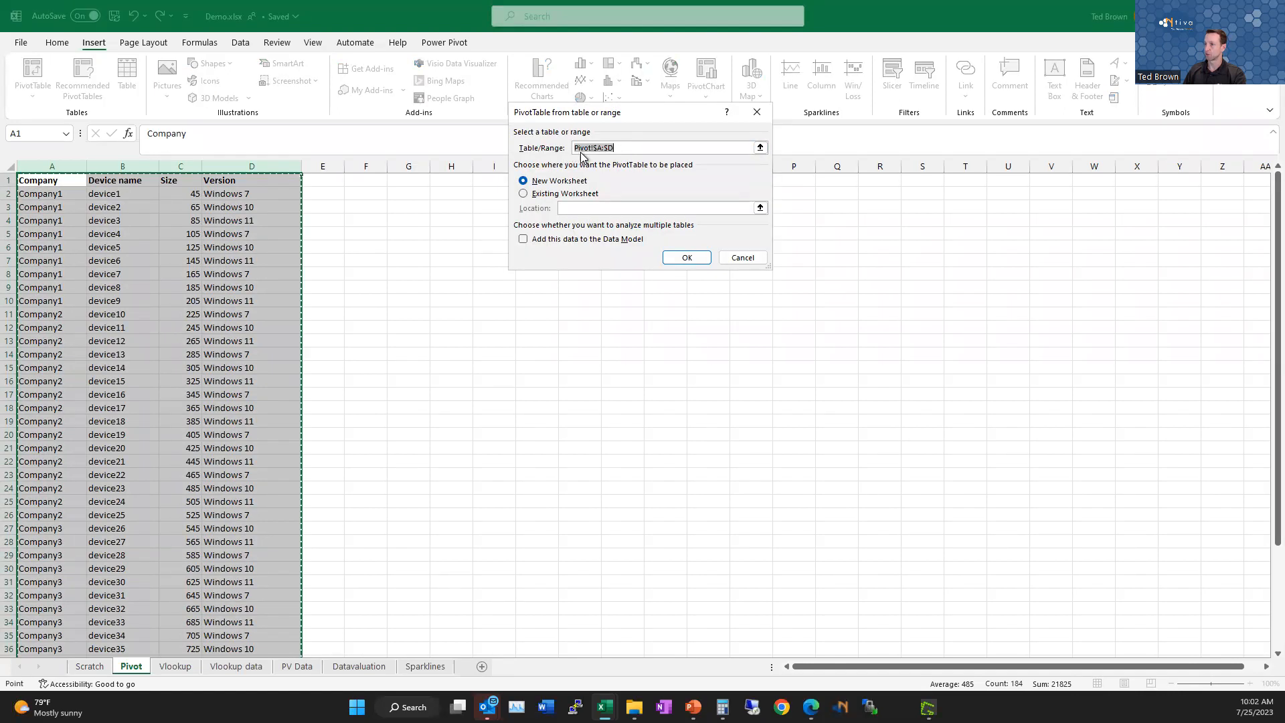
{"action": "left_click", "coordinate": [687, 259]}
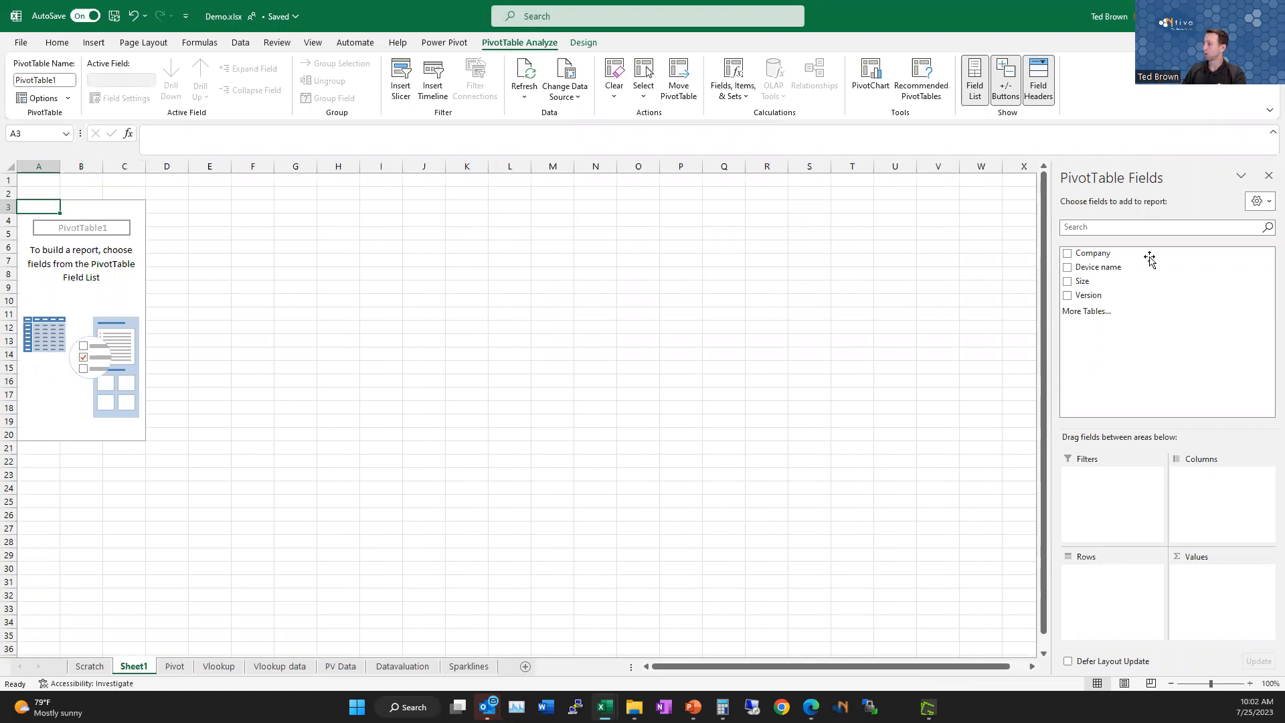
Add Company to the PivotTable's rows and a count of Device name to its values
{"action": "left_click_drag", "start_coordinate": [1119, 255], "coordinate": [1134, 589]}
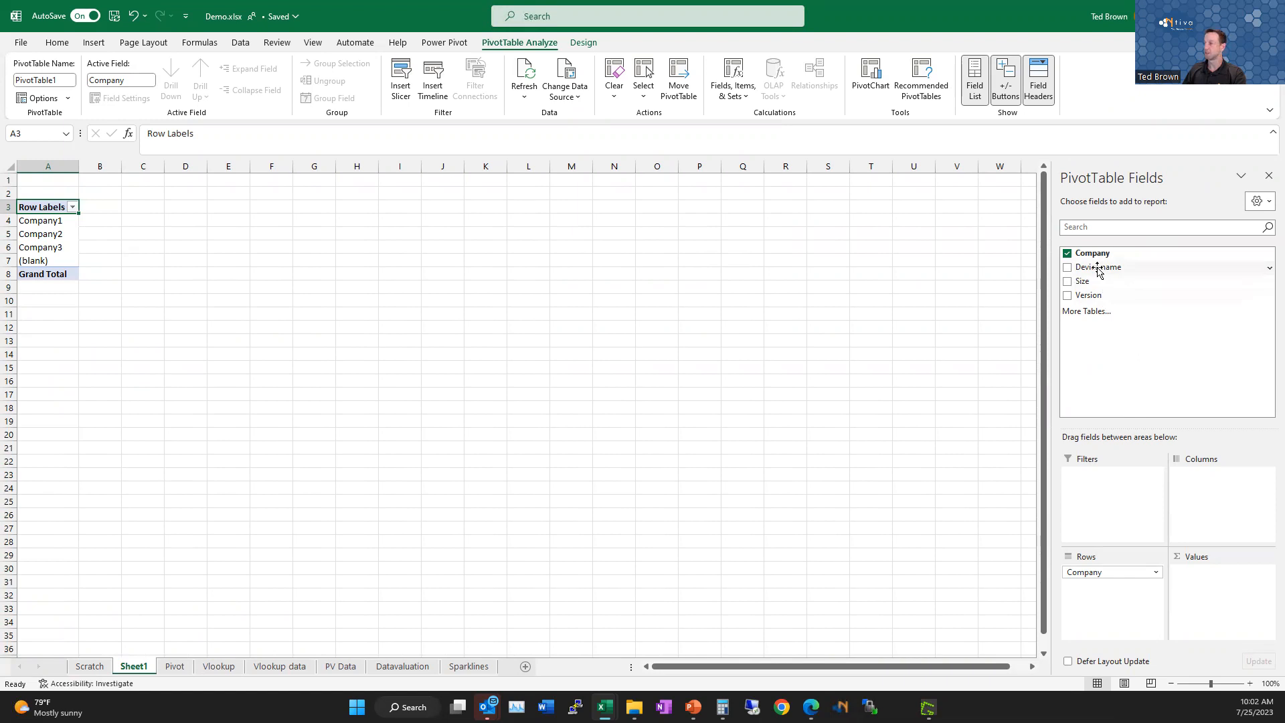
{"action": "left_click_drag", "start_coordinate": [1099, 270], "coordinate": [1229, 599]}
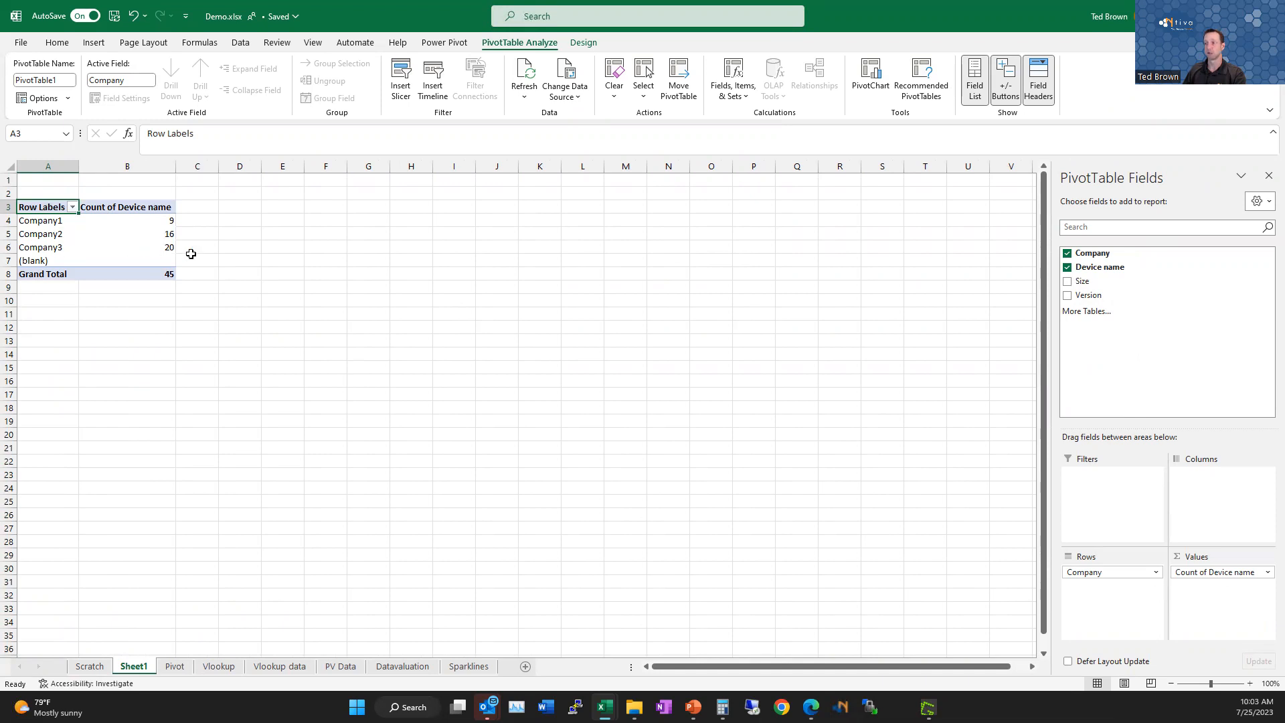
Select the Company1 and Company2 device names on the Pivot sheet to compare their counts with the PivotTable on Sheet1
{"action": "left_click", "coordinate": [175, 666]}
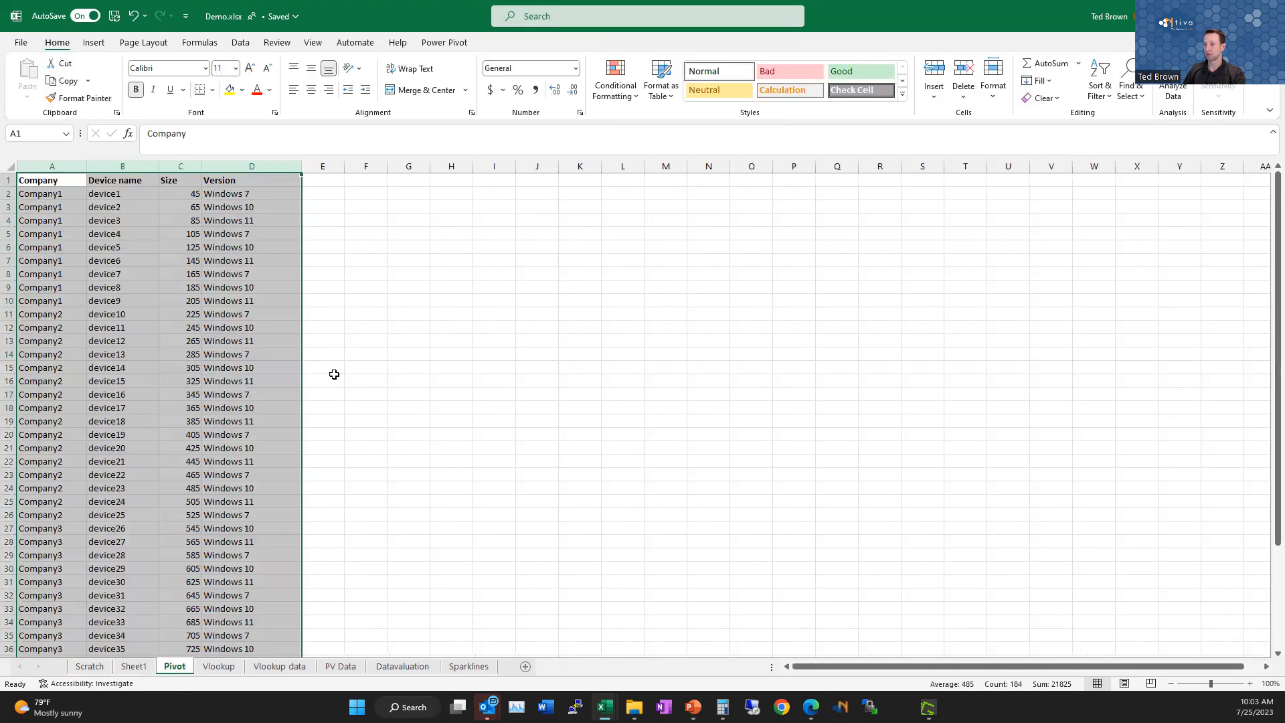
{"action": "left_click", "coordinate": [334, 374]}
{"action": "left_click_drag", "start_coordinate": [122, 193], "coordinate": [118, 299]}
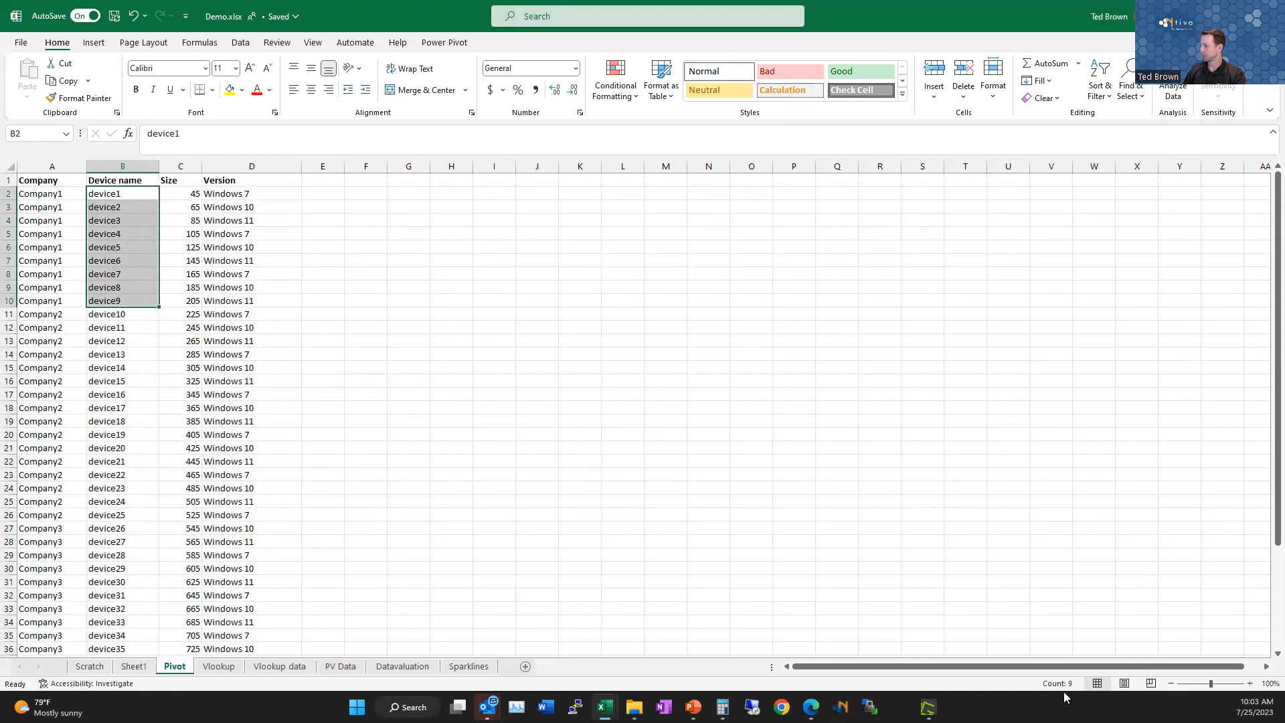
{"action": "left_click", "coordinate": [308, 281]}
{"action": "left_click_drag", "start_coordinate": [124, 314], "coordinate": [124, 517]}
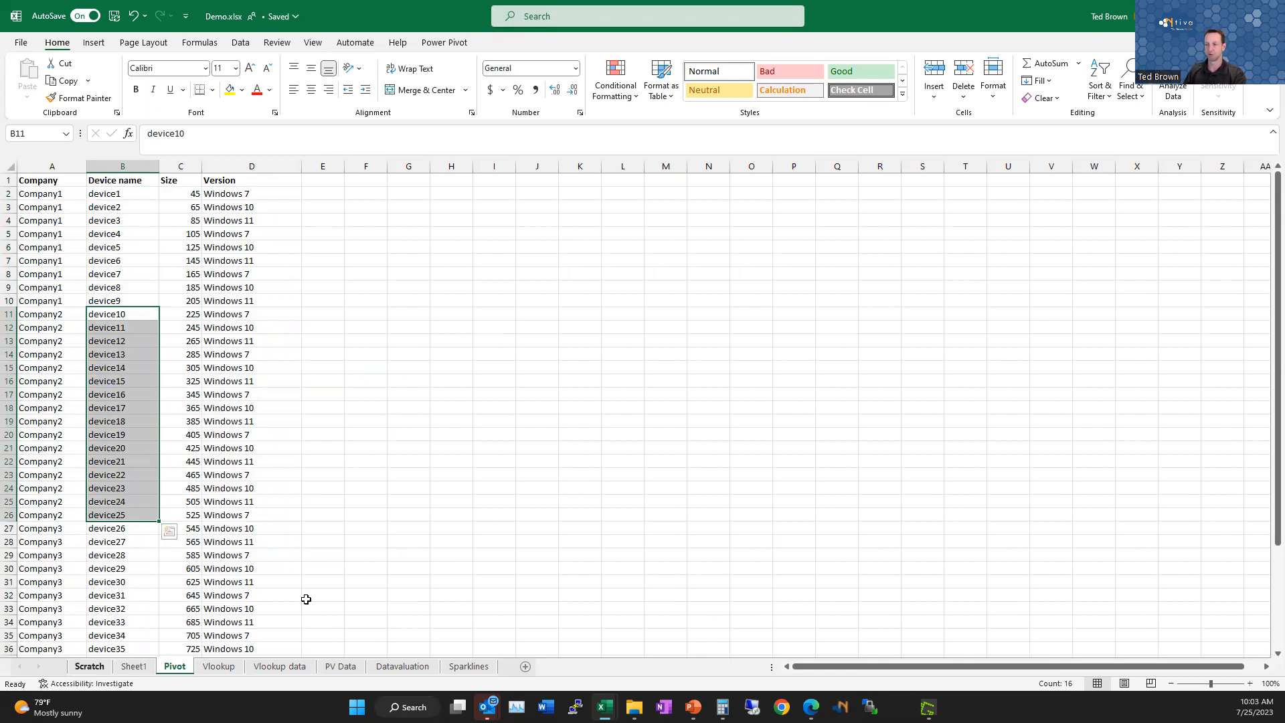
{"action": "left_click", "coordinate": [135, 666]}
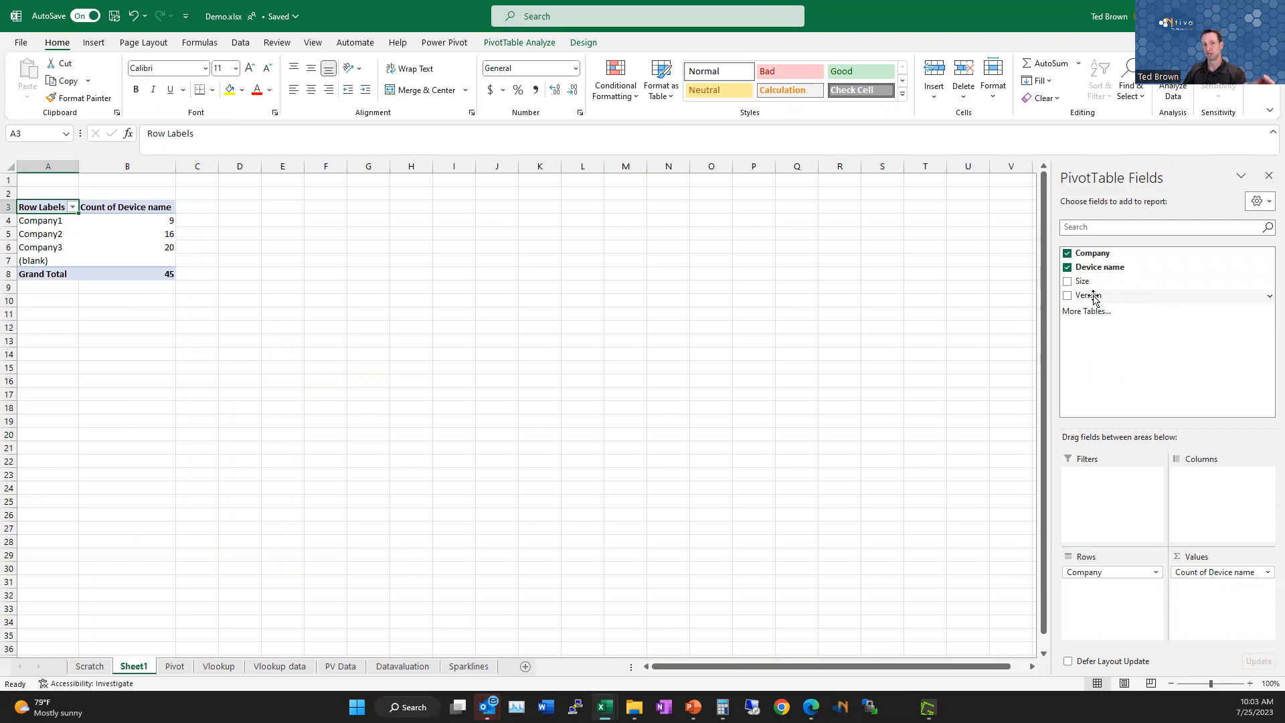
Add Version below Company in the PivotTable's rows and a sum of Size to its values
{"action": "left_click_drag", "start_coordinate": [1094, 297], "coordinate": [1126, 602]}
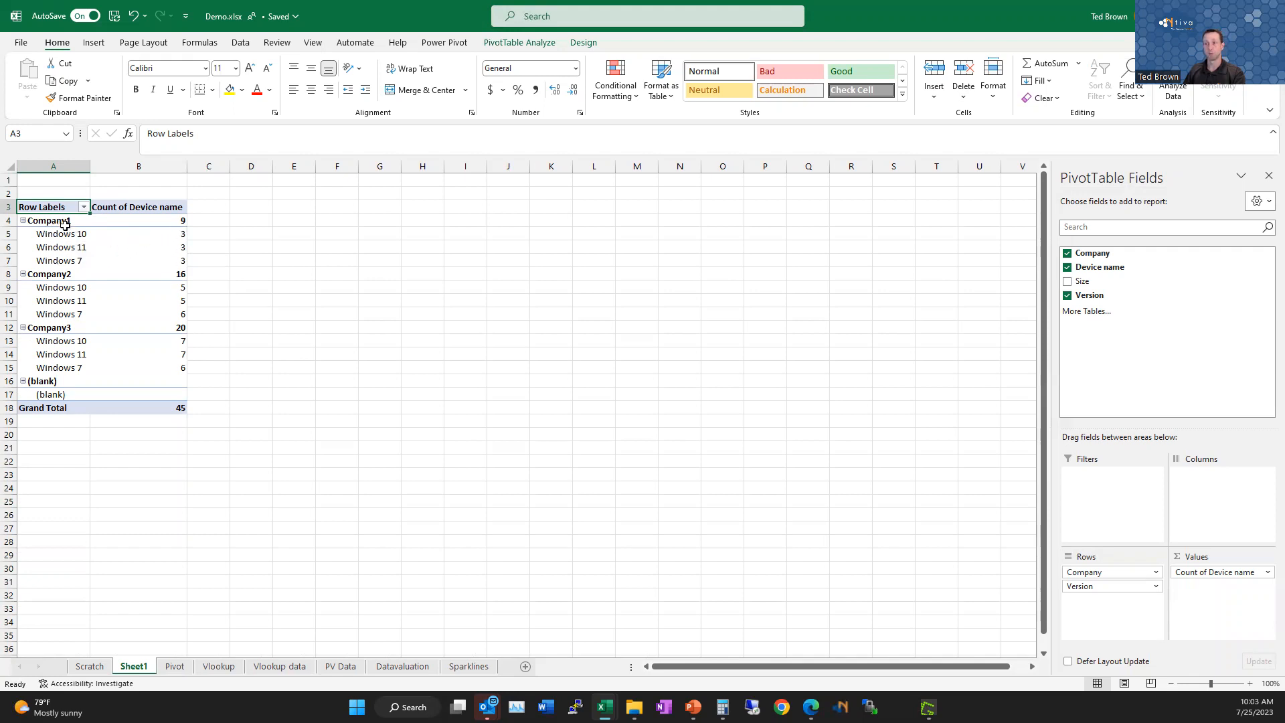
{"action": "mouse_move", "coordinate": [179, 221]}
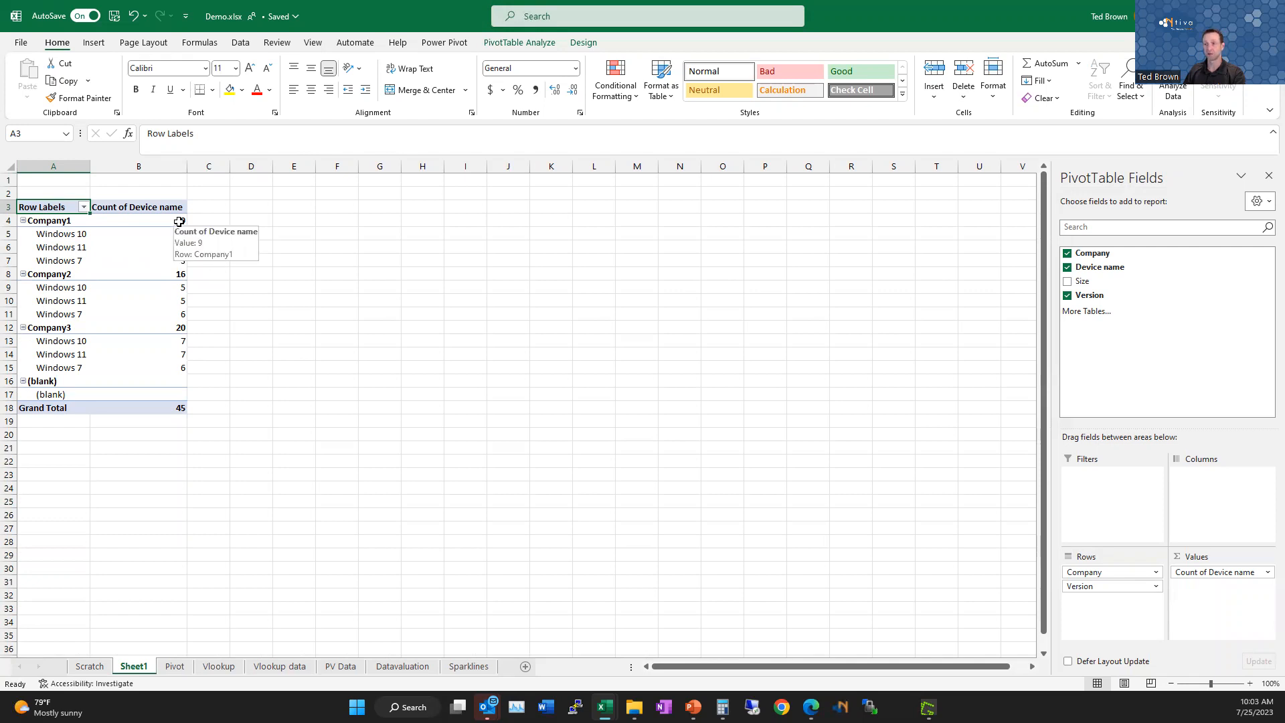
{"action": "mouse_move", "coordinate": [170, 243]}
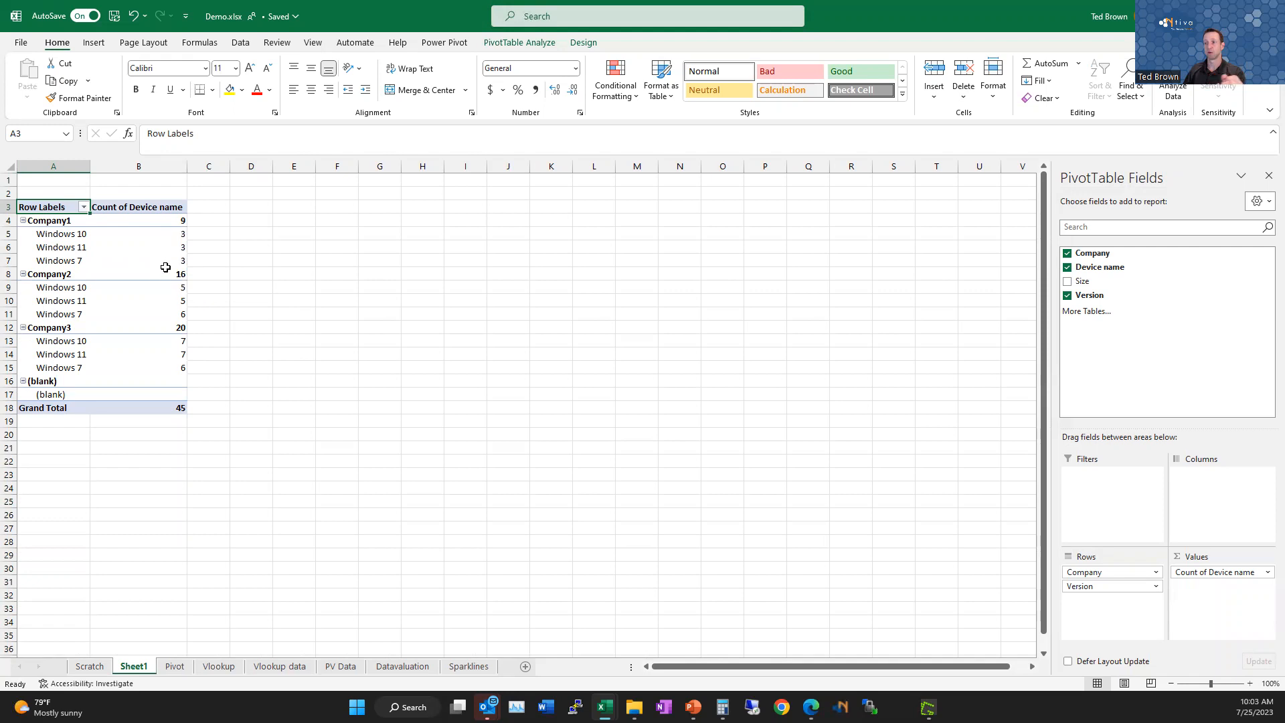
{"action": "left_click_drag", "start_coordinate": [1098, 279], "coordinate": [1212, 587]}
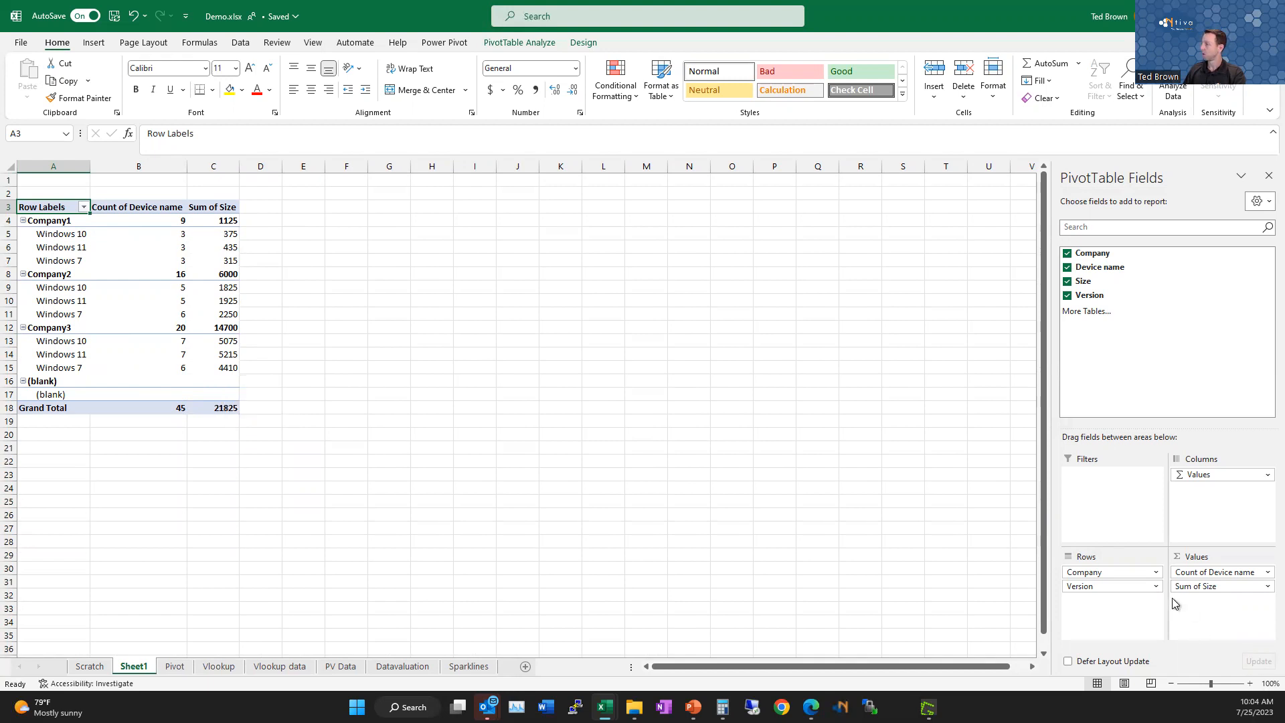
Move Version from the PivotTable's rows to its filters and filter the report to Windows 7
{"action": "left_click_drag", "start_coordinate": [1110, 587], "coordinate": [1139, 372]}
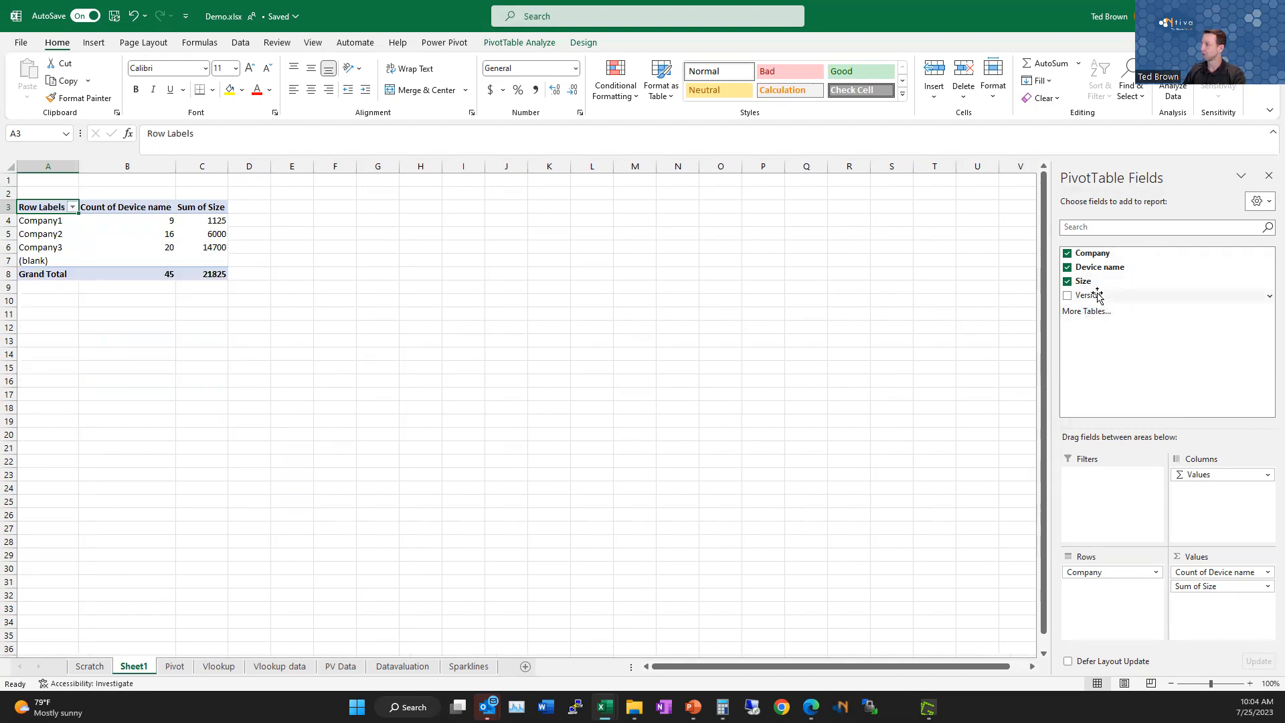
{"action": "left_click_drag", "start_coordinate": [1087, 295], "coordinate": [1119, 490]}
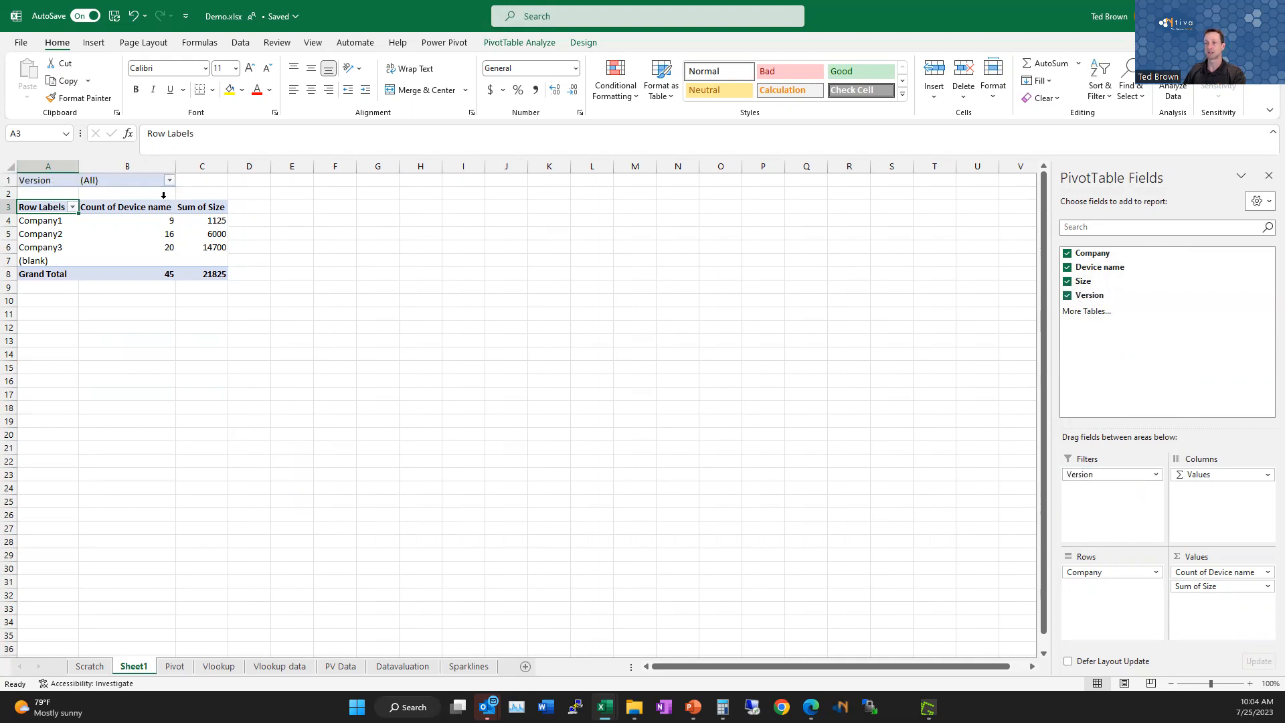
{"action": "left_click", "coordinate": [168, 181]}
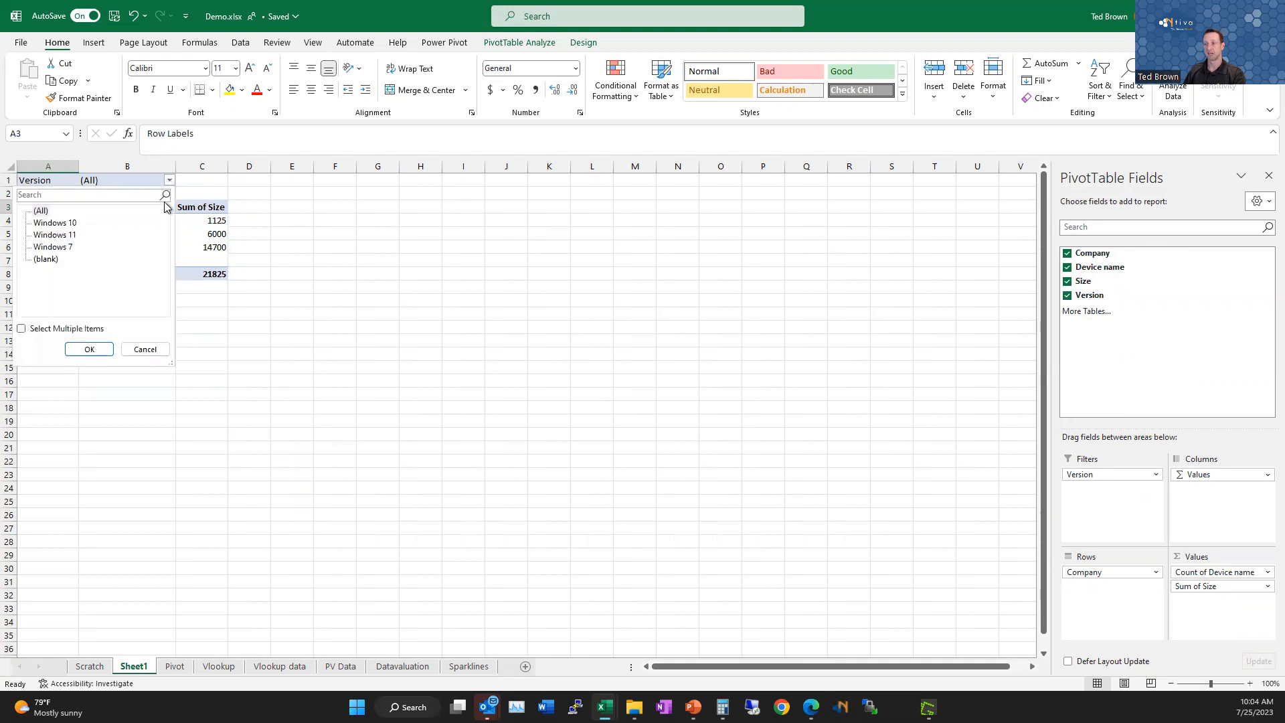
{"action": "left_click", "coordinate": [51, 247]}
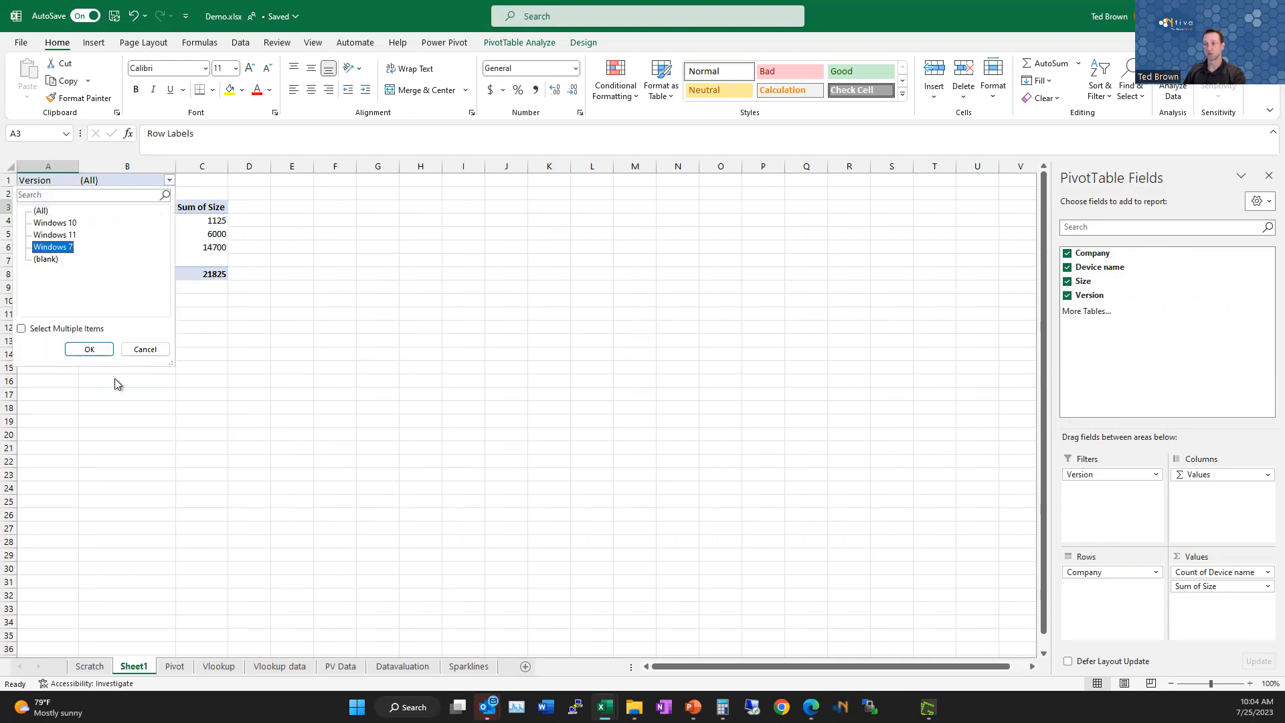
{"action": "left_click", "coordinate": [86, 350]}
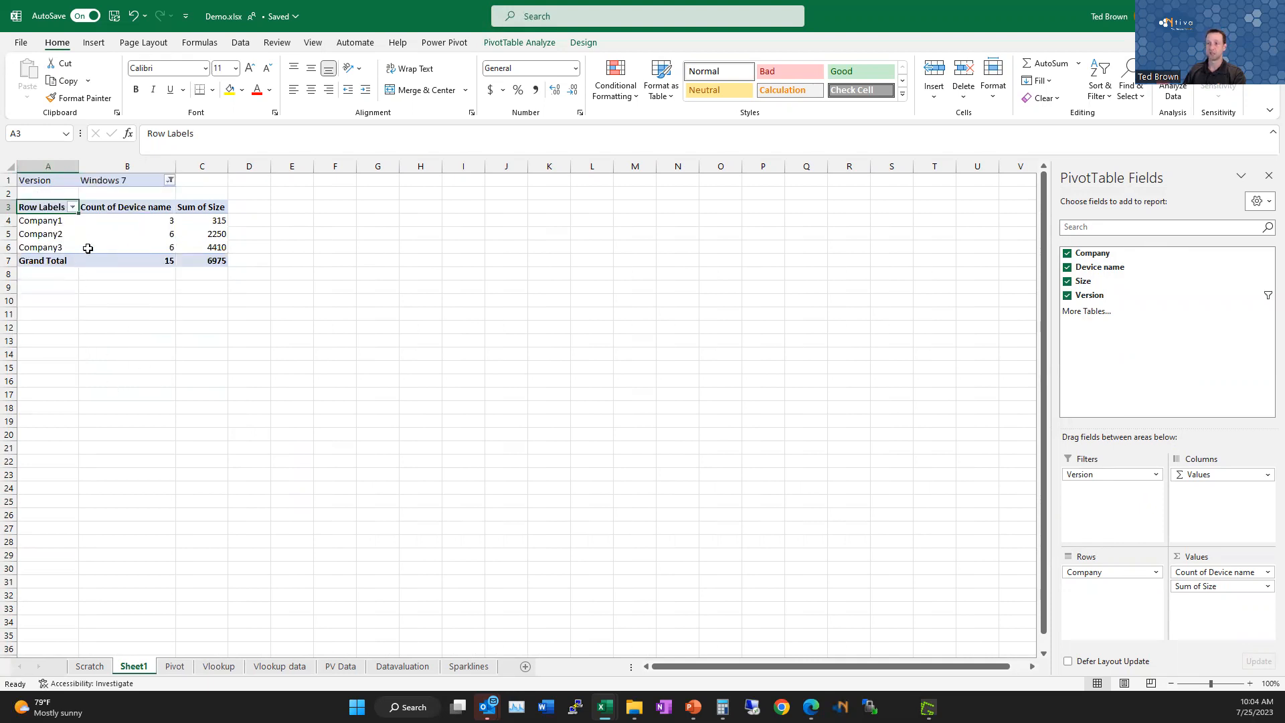
Switch to the slide show and advance it from Pivot Tables to the VLOOKUP Function slide
{"action": "mouse_move", "coordinate": [87, 248]}
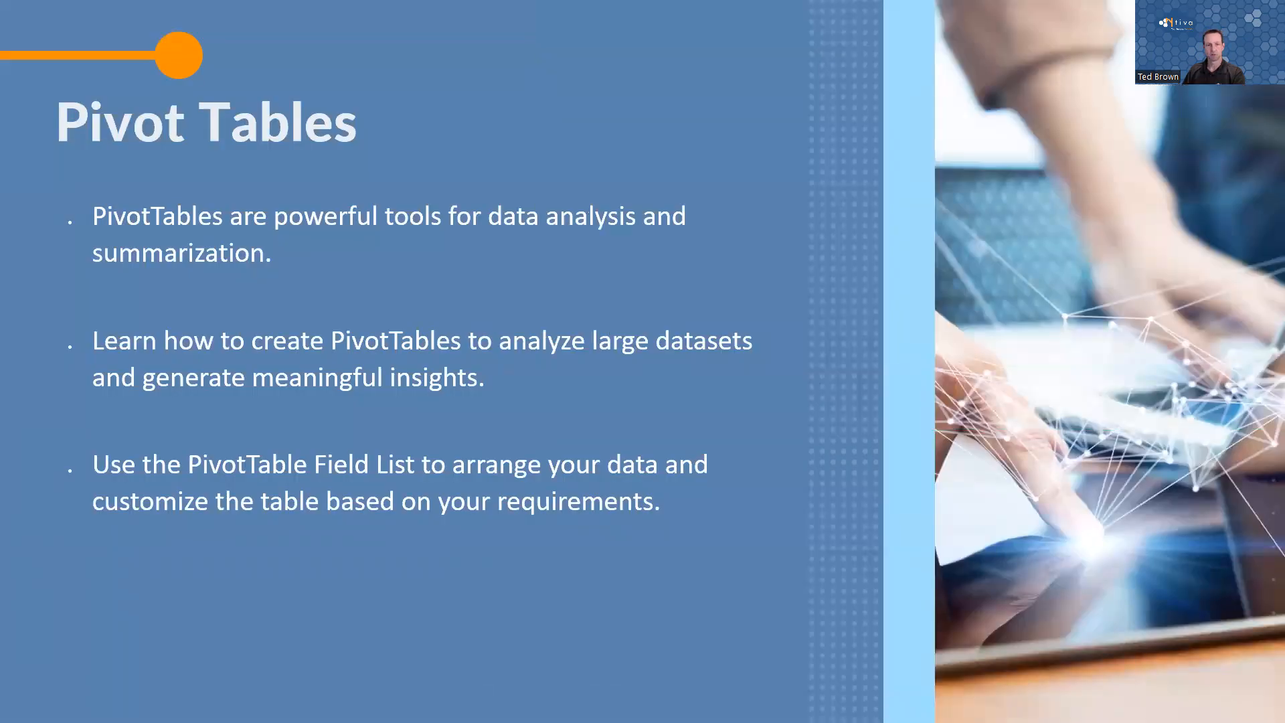
{"action": "key", "text": "Right"}
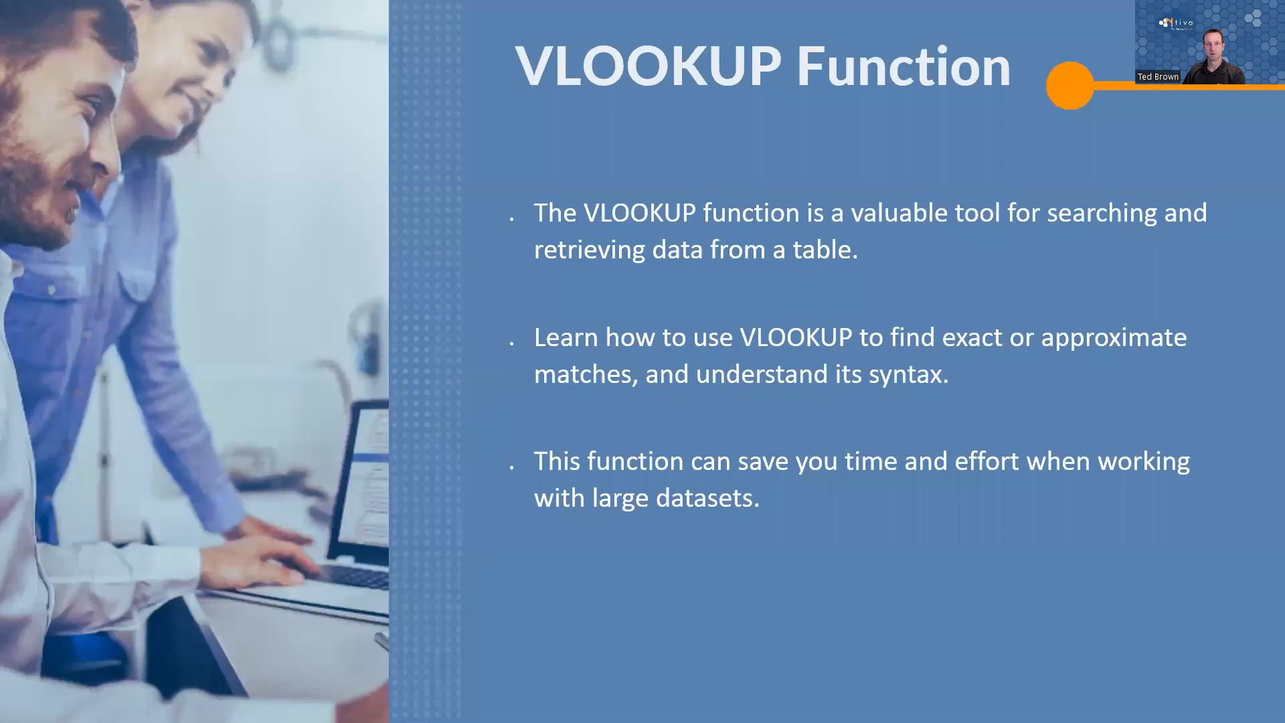
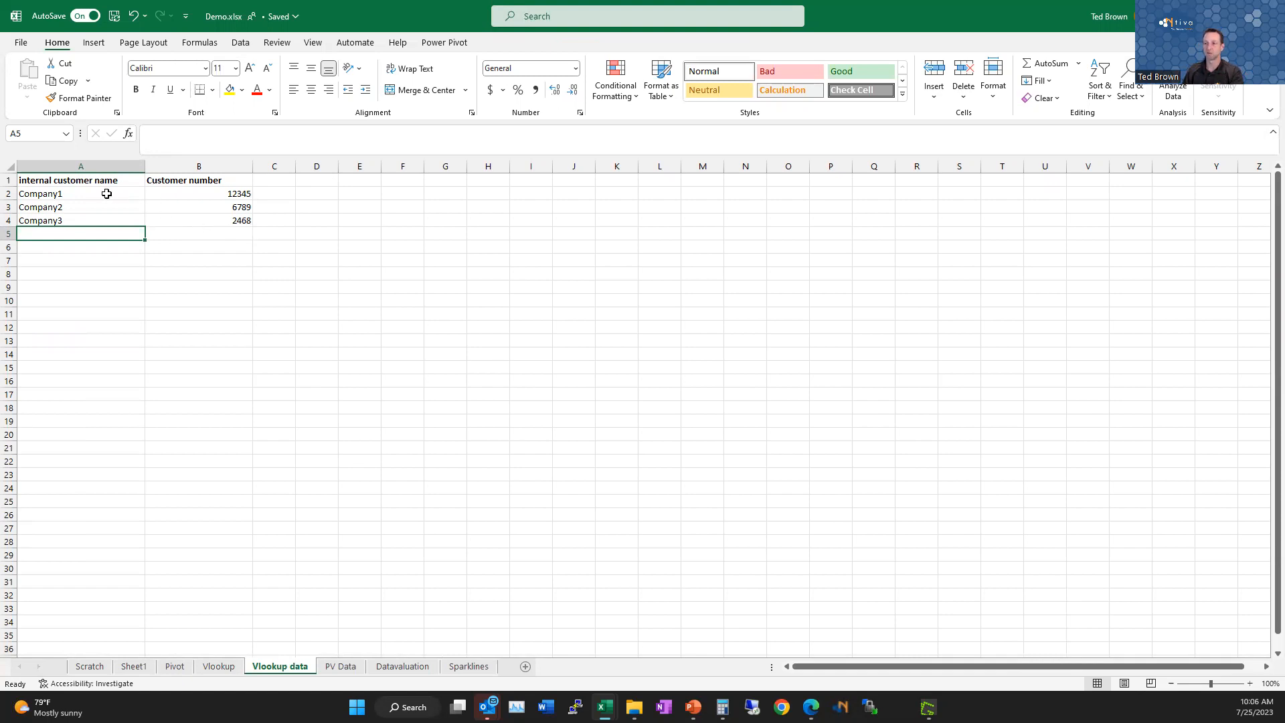
Review the company names on the Vlookup data sheet and start a VLOOKUP formula in B2 of the Vlookup sheet with A2 as lookup value
{"action": "left_click_drag", "start_coordinate": [107, 193], "coordinate": [97, 221]}
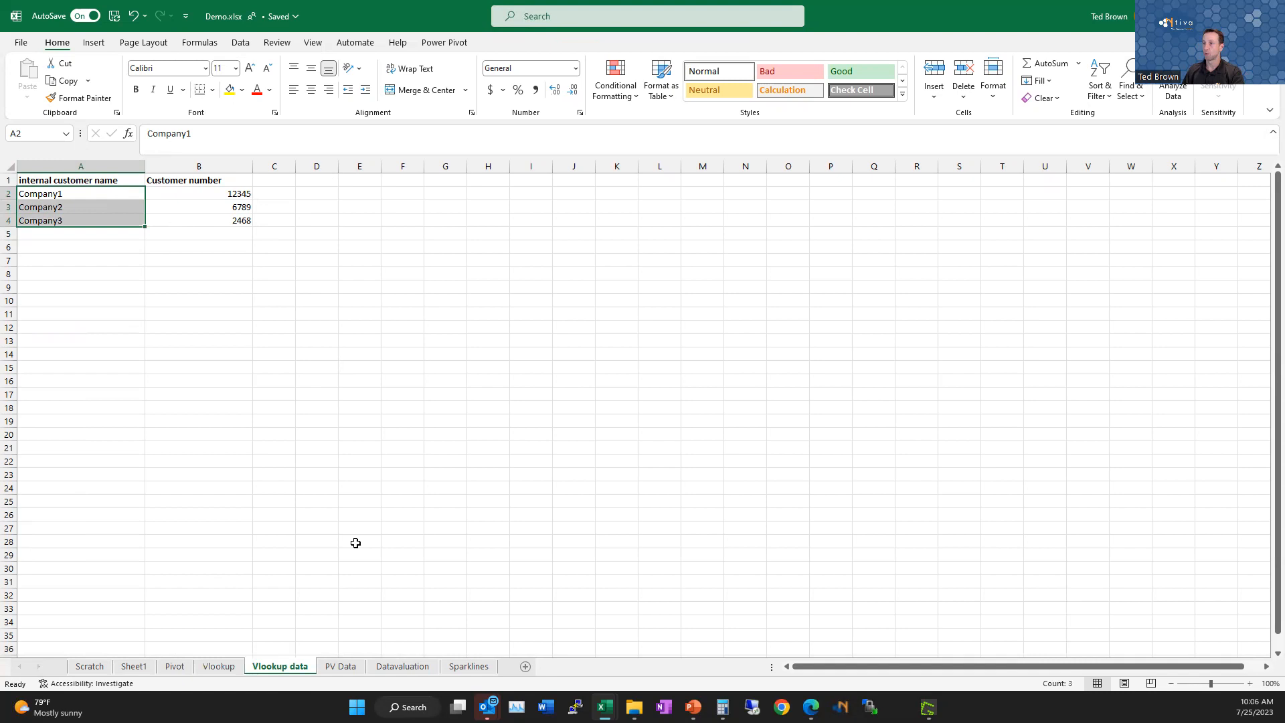
{"action": "left_click", "coordinate": [219, 666]}
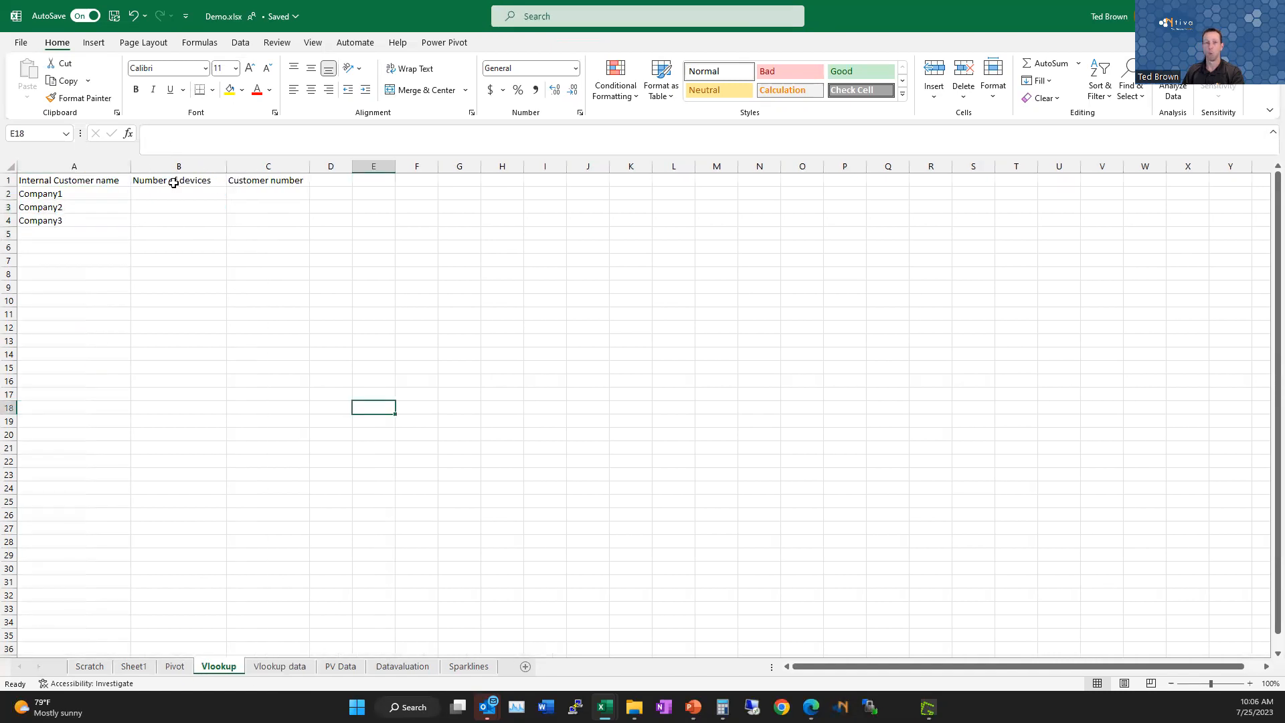
{"action": "left_click", "coordinate": [193, 198]}
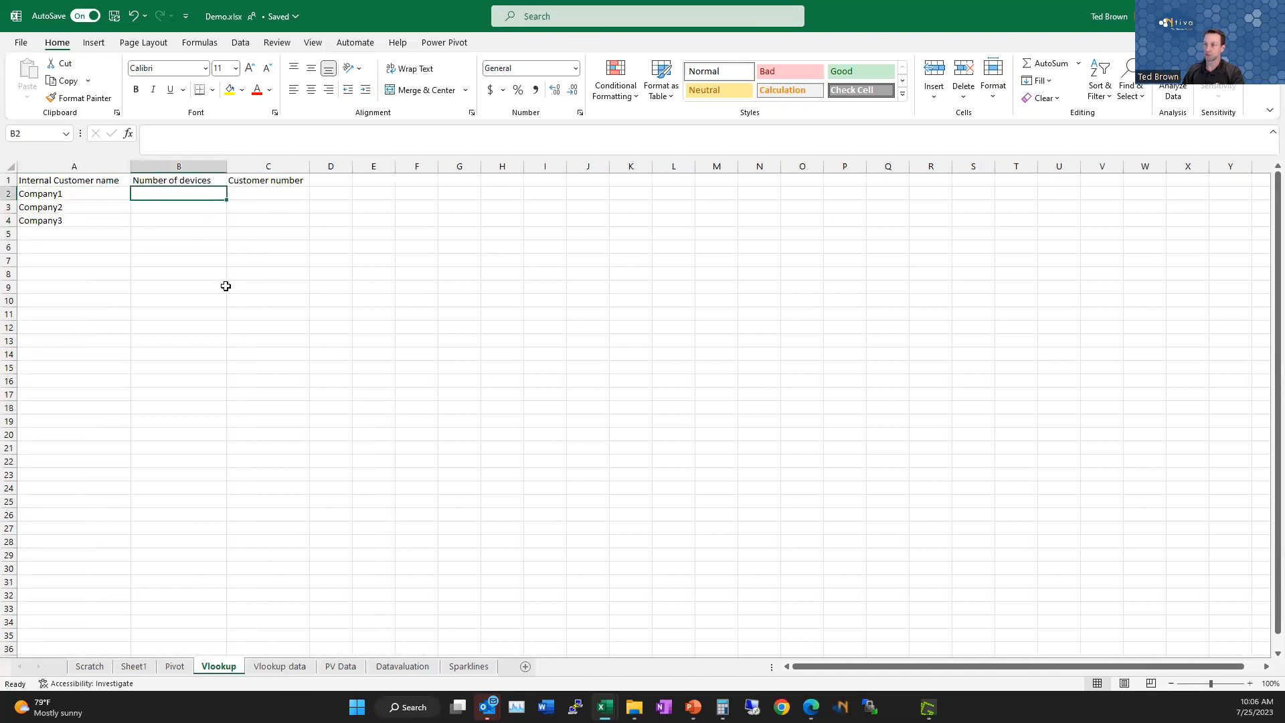
{"action": "type", "text": "="}
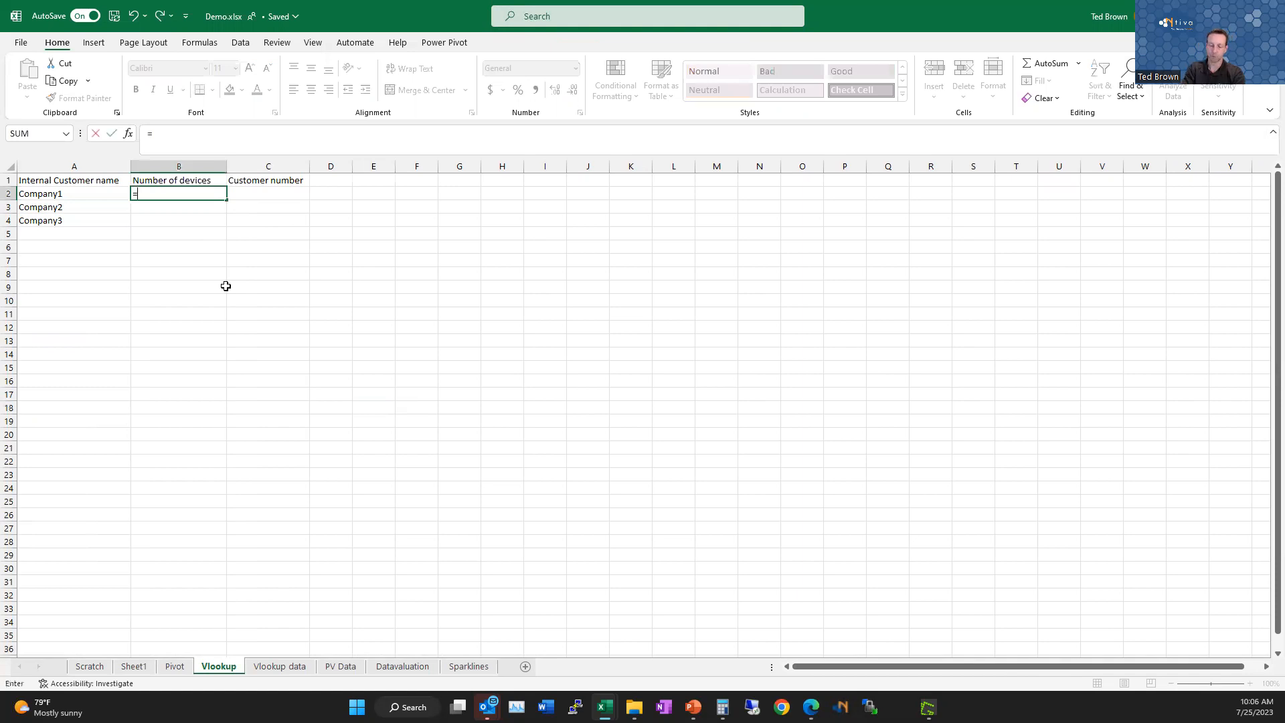
{"action": "type", "text": "vl"}
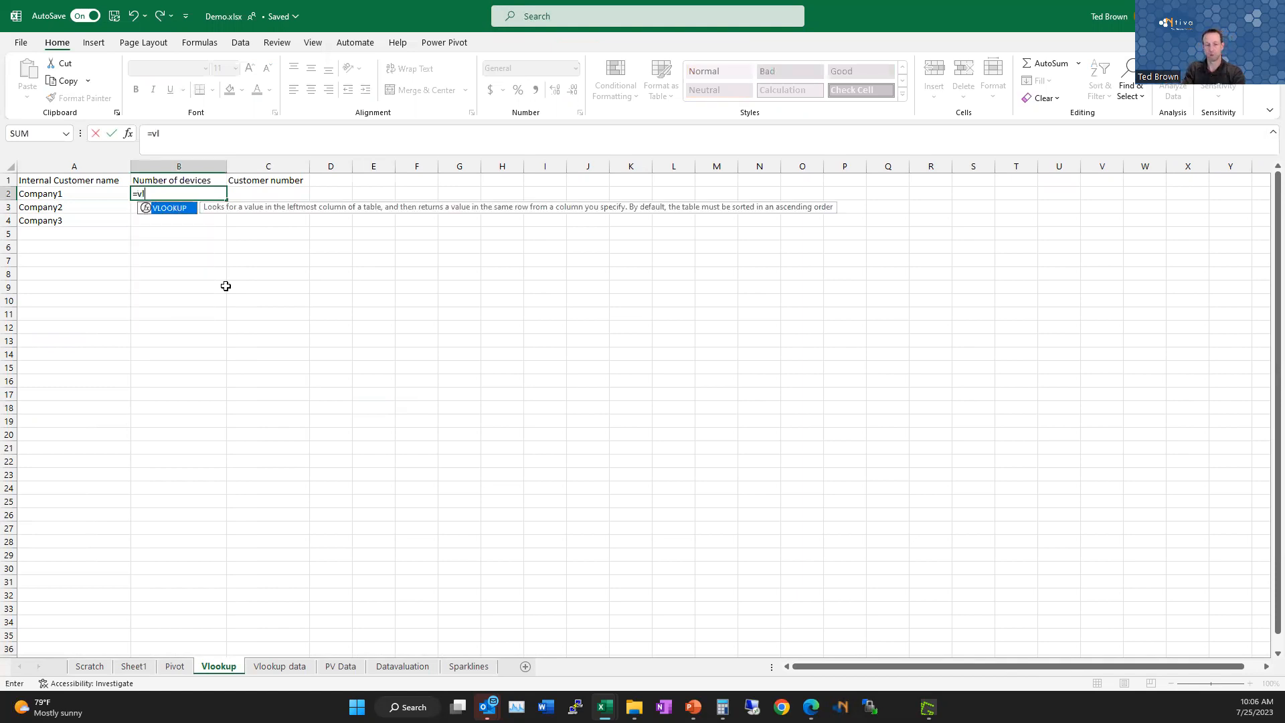
{"action": "key", "text": "Tab"}
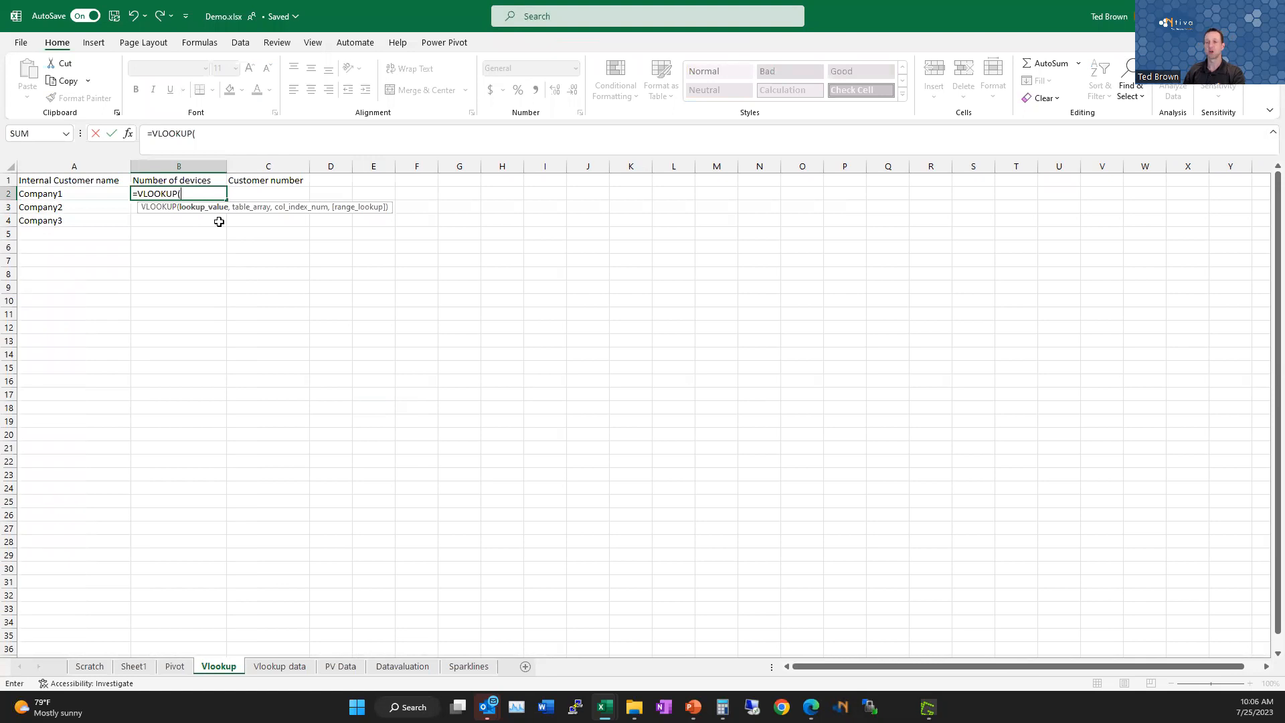
{"action": "left_click", "coordinate": [59, 193]}
{"action": "type", "text": ","}
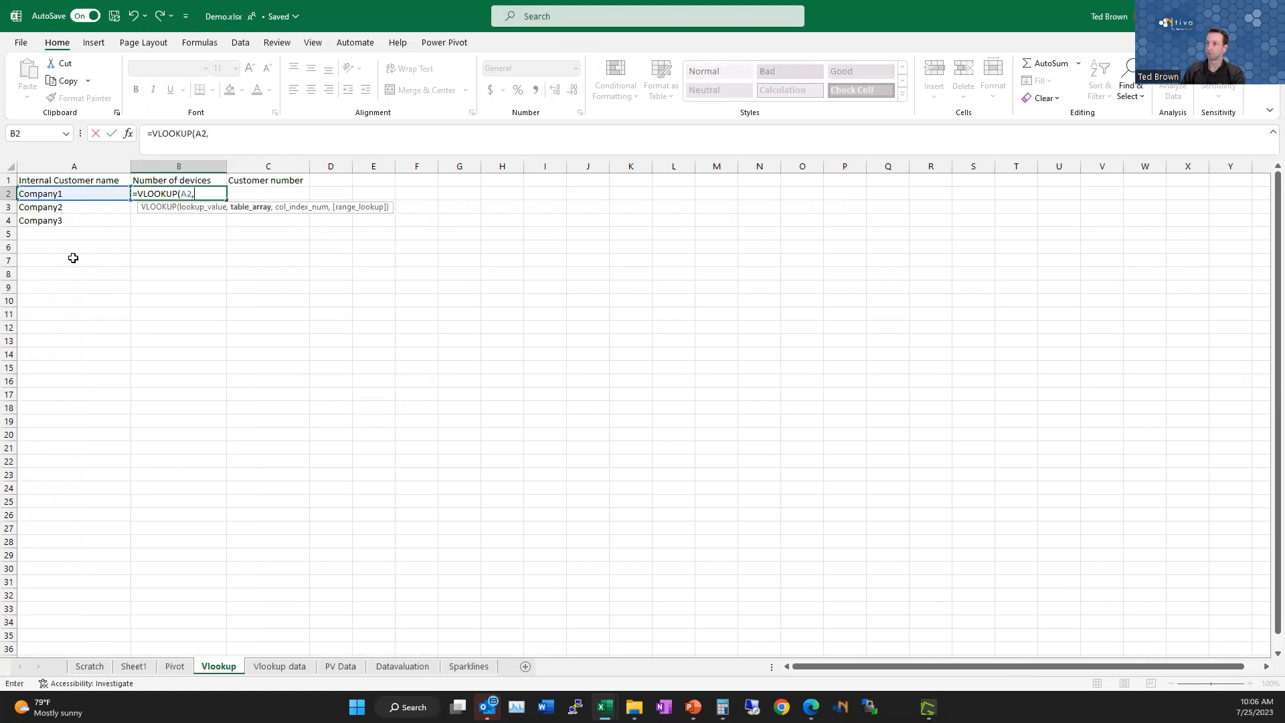
Complete the VLOOKUP with columns A:B of PV Data, column index 2 and FALSE, and fill it down to B4
{"action": "left_click", "coordinate": [341, 666]}
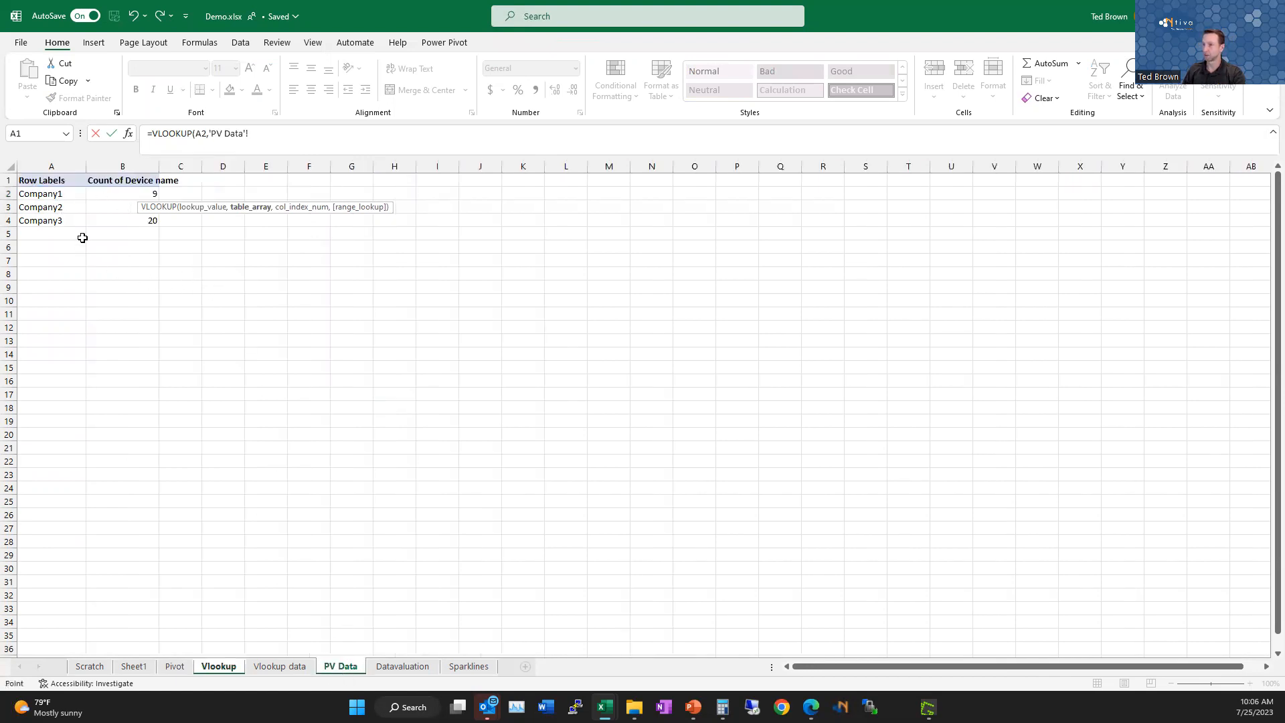
{"action": "left_click_drag", "start_coordinate": [51, 167], "coordinate": [134, 171]}
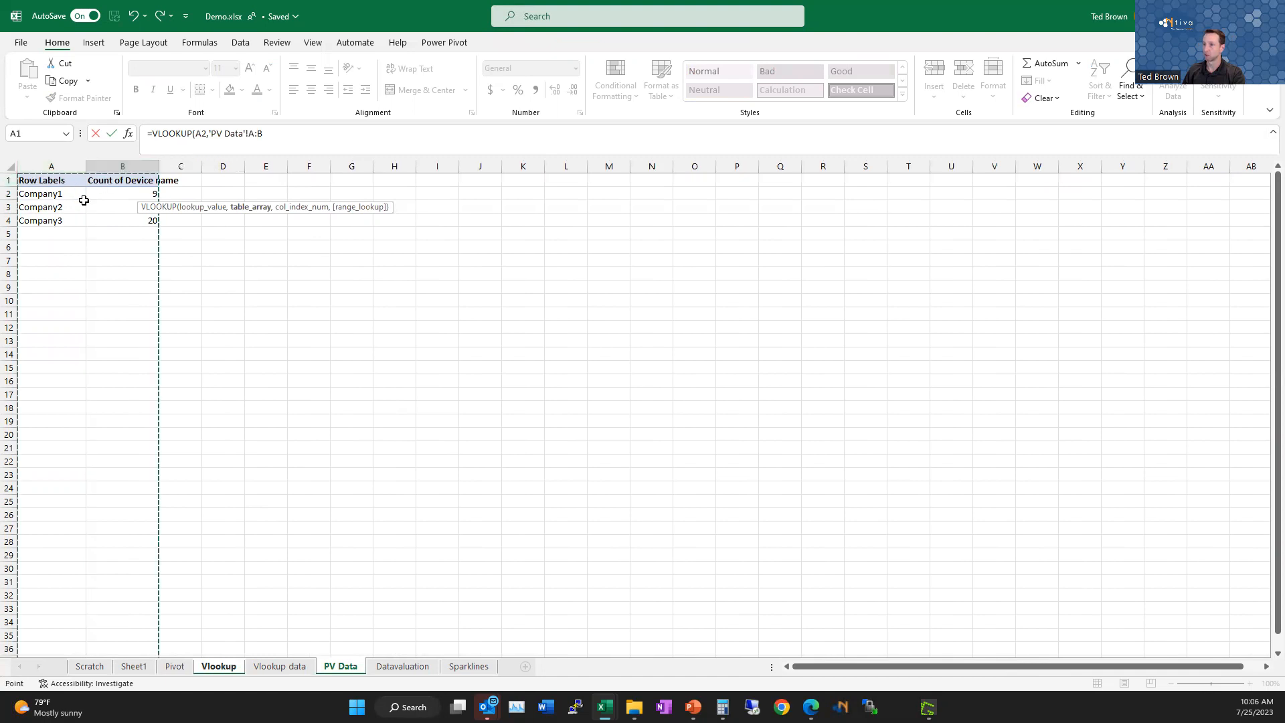
{"action": "left_click", "coordinate": [320, 133]}
{"action": "type", "text": ","}
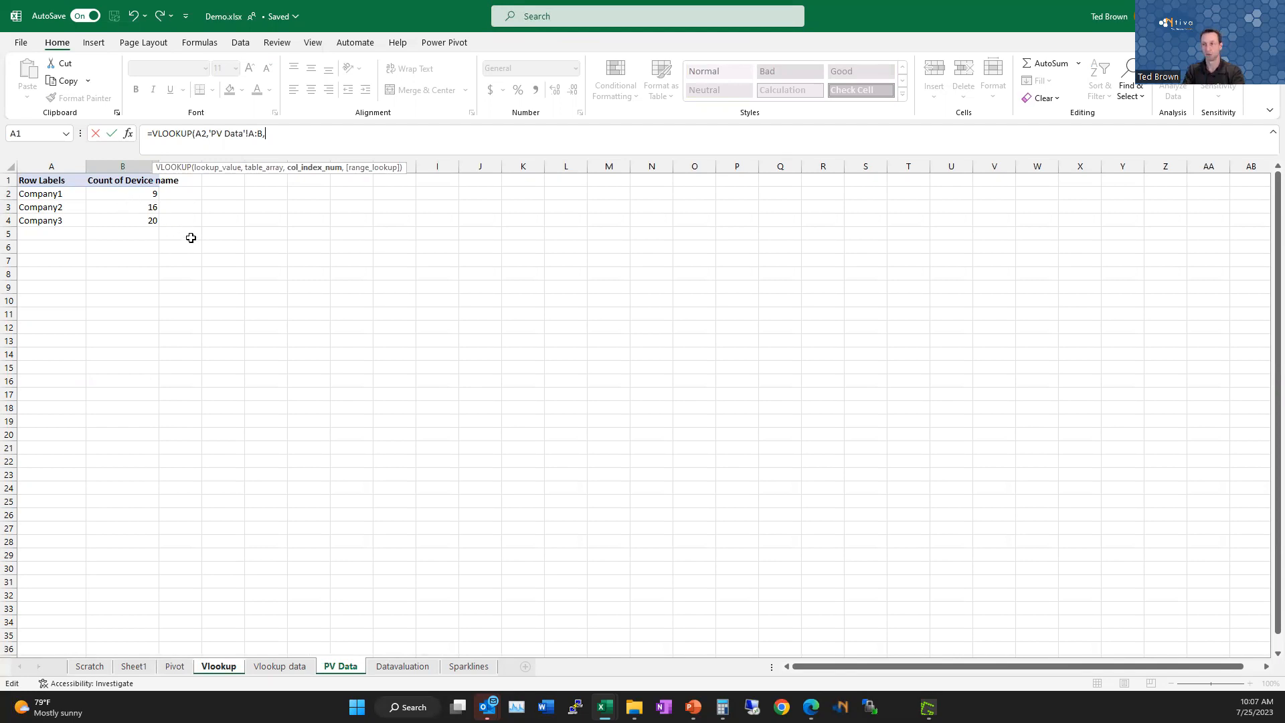
{"action": "type", "text": "2,"}
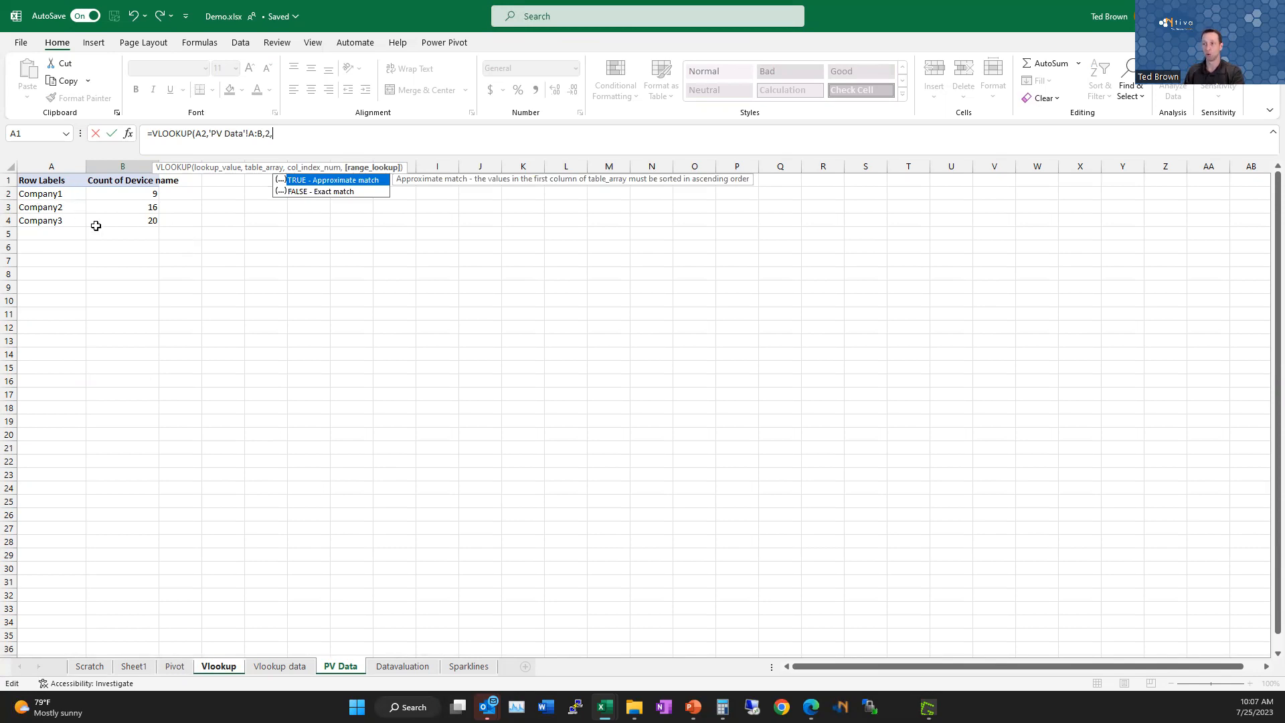
{"action": "type", "text": "e)"}
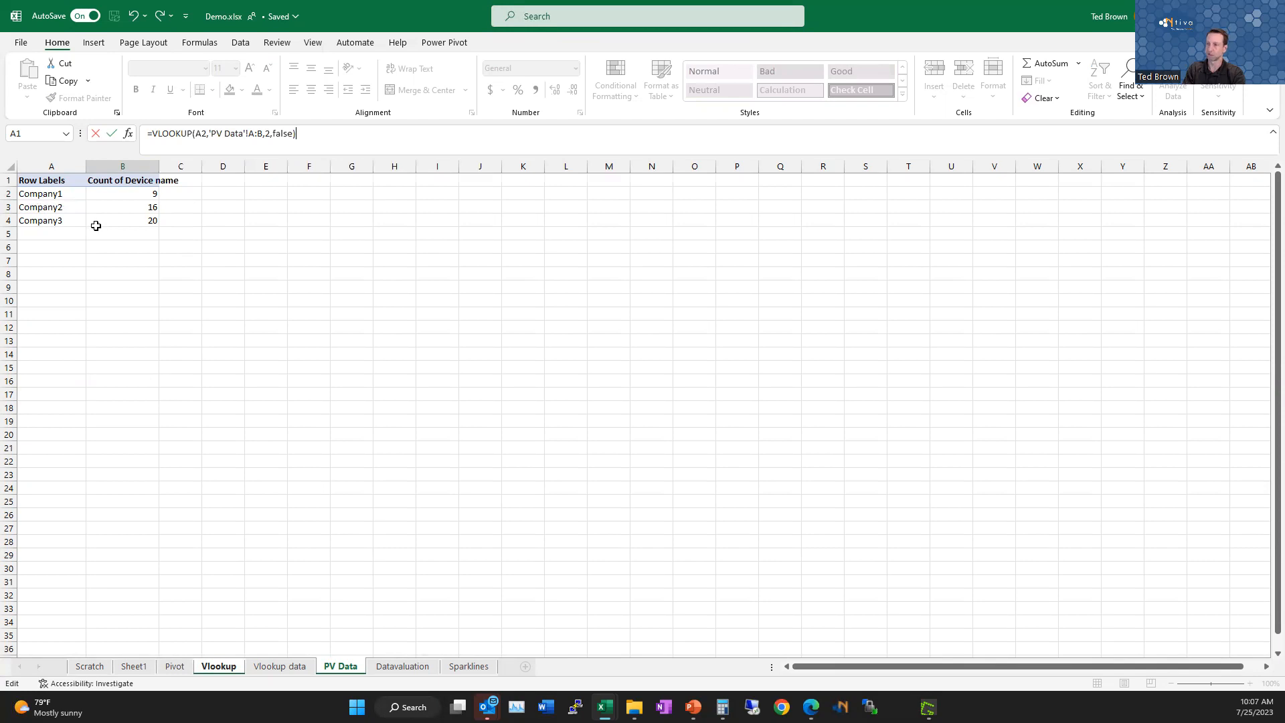
{"action": "key", "text": "Return"}
{"action": "left_click", "coordinate": [179, 192]}
{"action": "left_click_drag", "start_coordinate": [227, 199], "coordinate": [225, 225]}
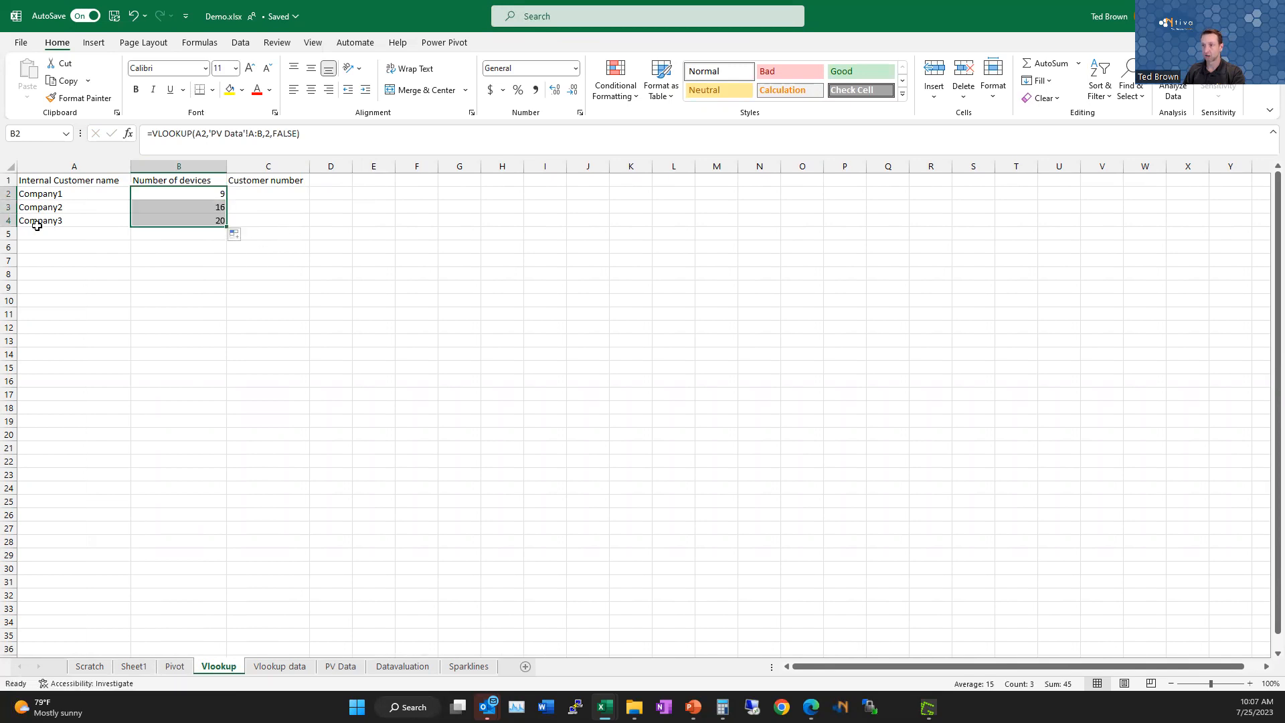
Change the column index in cell B2's VLOOKUP formula to 1
{"action": "left_click", "coordinate": [200, 193]}
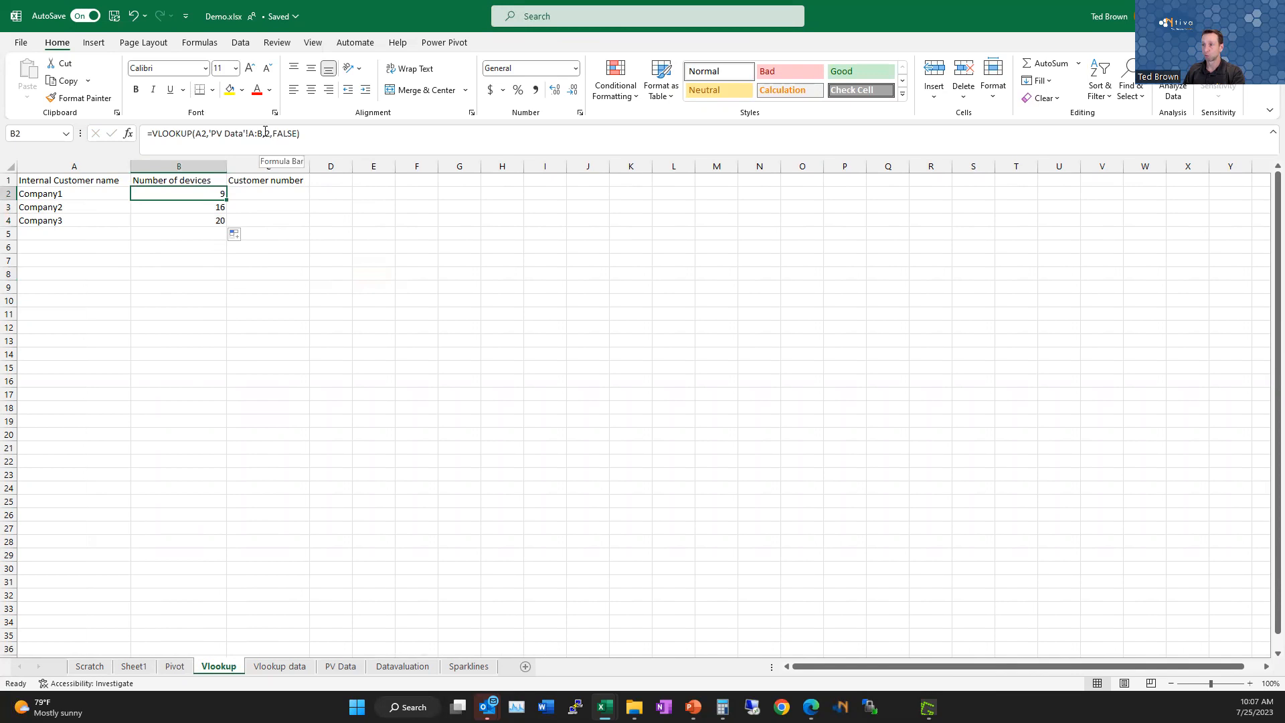
{"action": "left_click", "coordinate": [266, 134]}
{"action": "left_click_drag", "start_coordinate": [267, 133], "coordinate": [272, 132]}
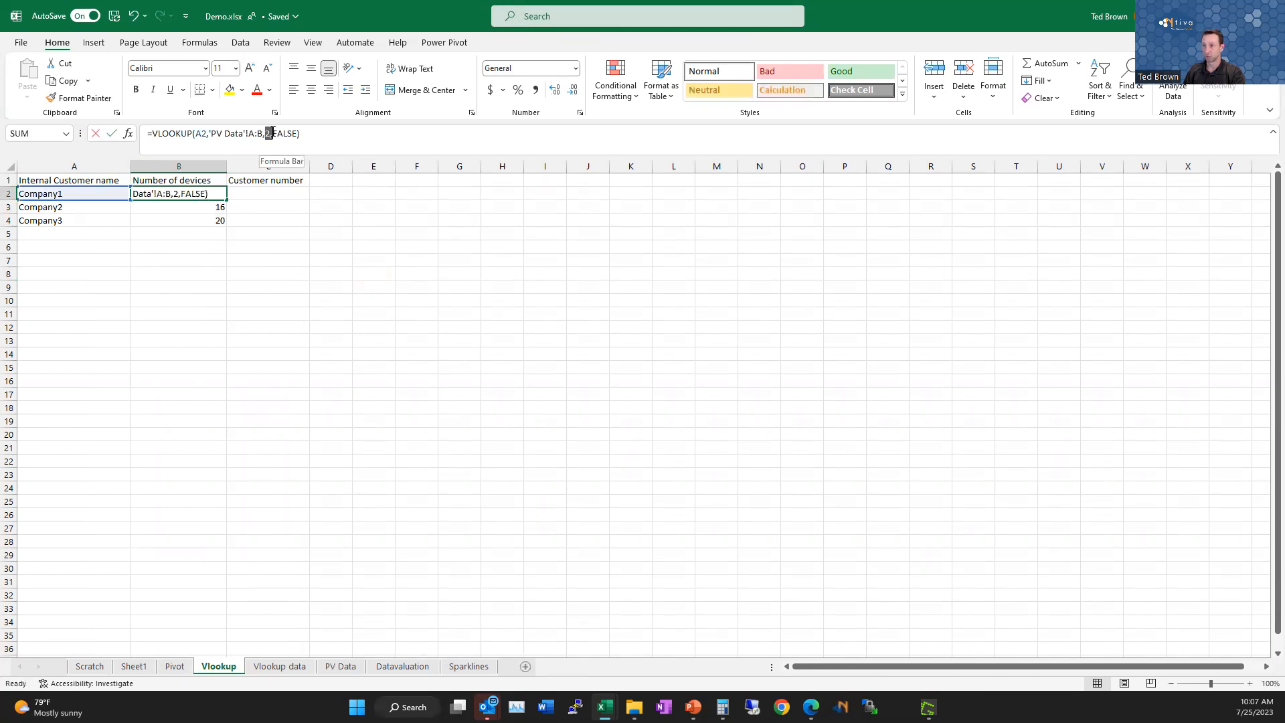
{"action": "type", "text": "1"}
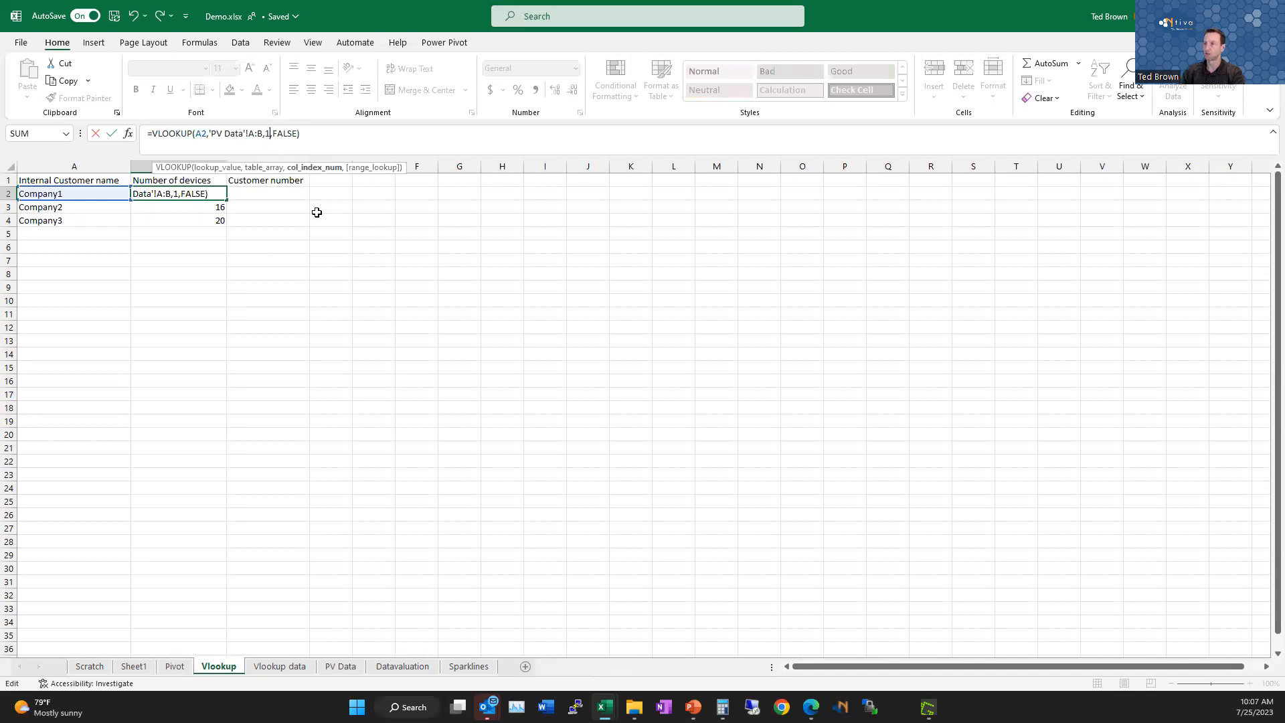
{"action": "key", "text": "Return"}
{"action": "left_click", "coordinate": [206, 194]}
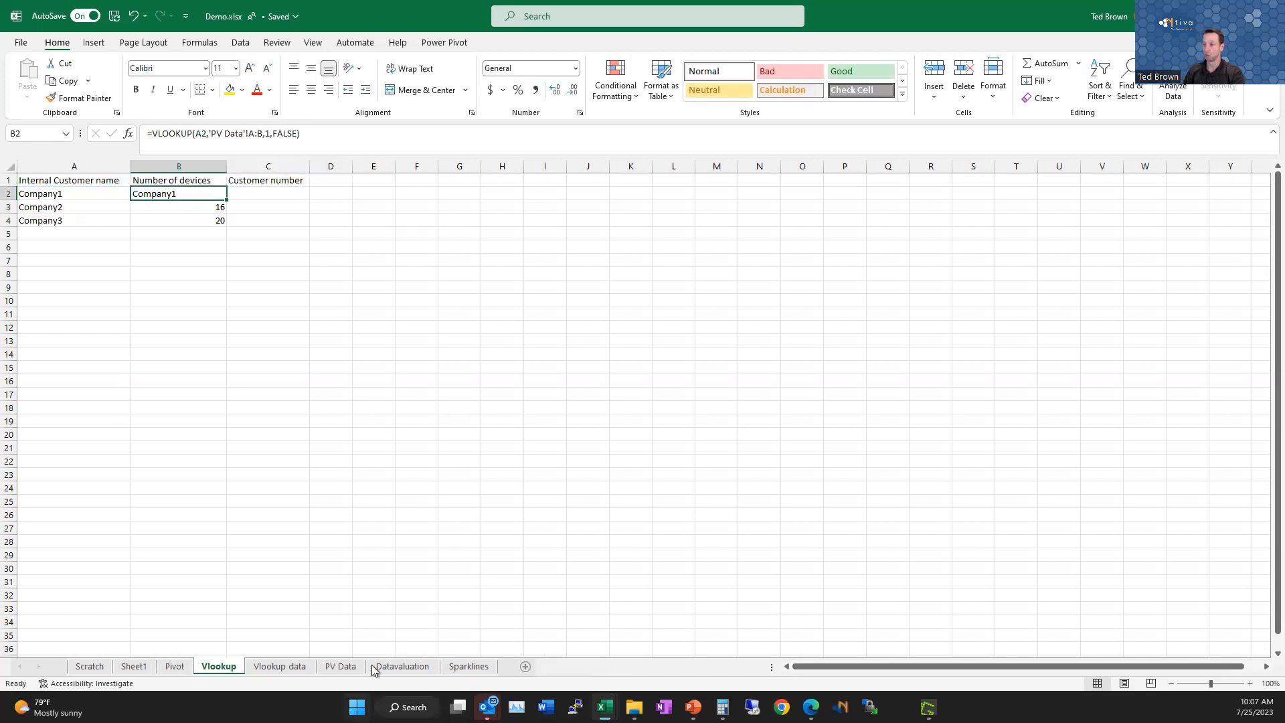
Check the lookup columns on the PV Data and Vlookup data sheets and return to the Vlookup sheet
{"action": "left_click", "coordinate": [340, 666]}
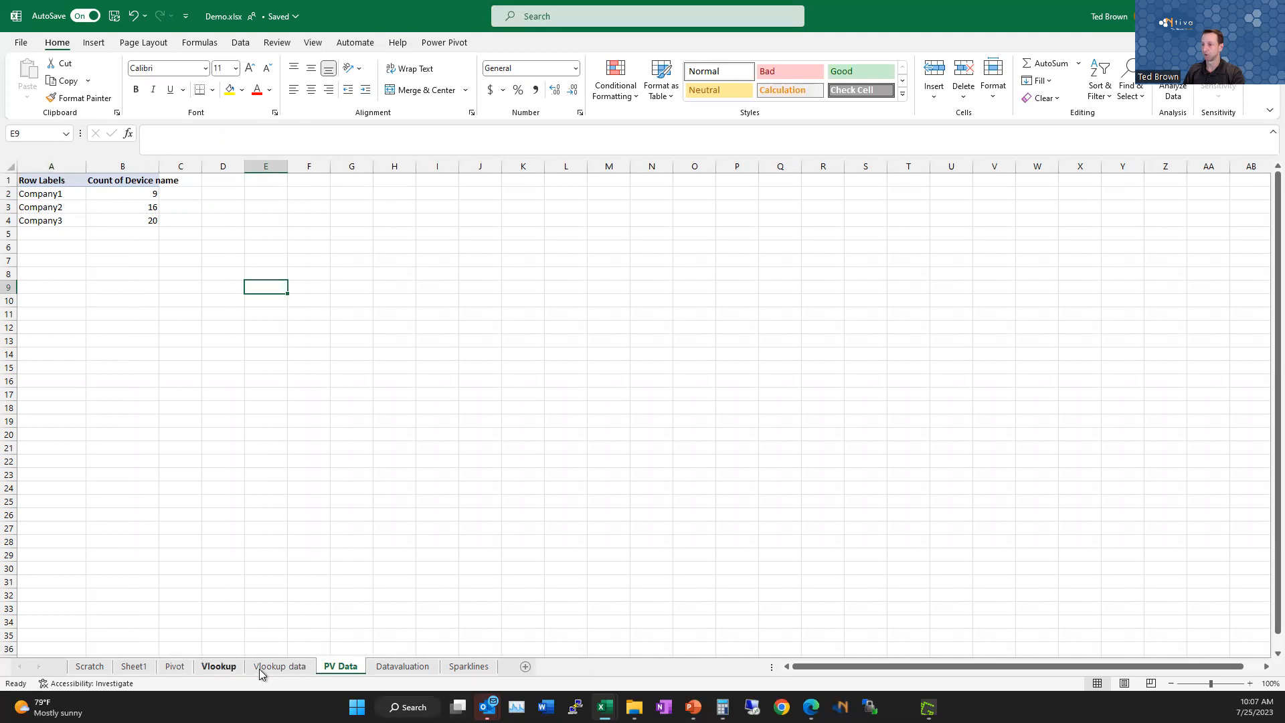
{"action": "left_click", "coordinate": [279, 666]}
{"action": "left_click", "coordinate": [221, 666]}
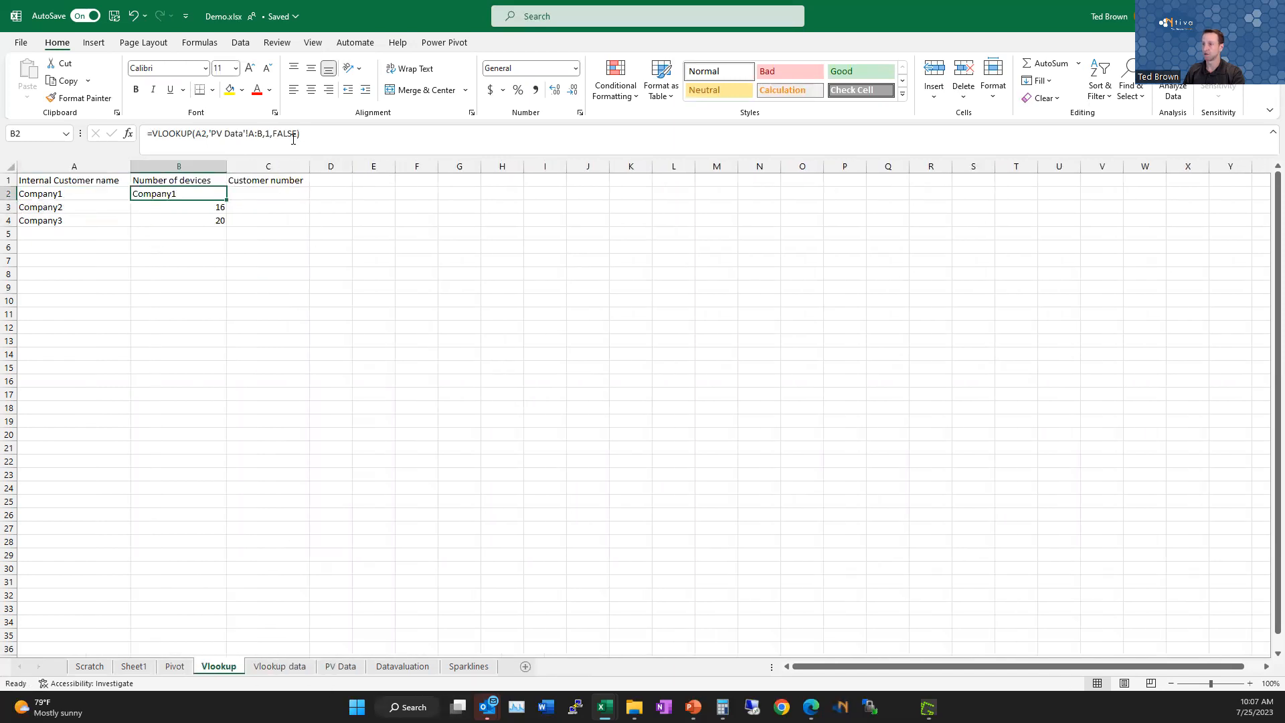
Set the column index in cell B2's VLOOKUP formula to 2
{"action": "double_click", "coordinate": [266, 133]}
{"action": "type", "text": "2"}
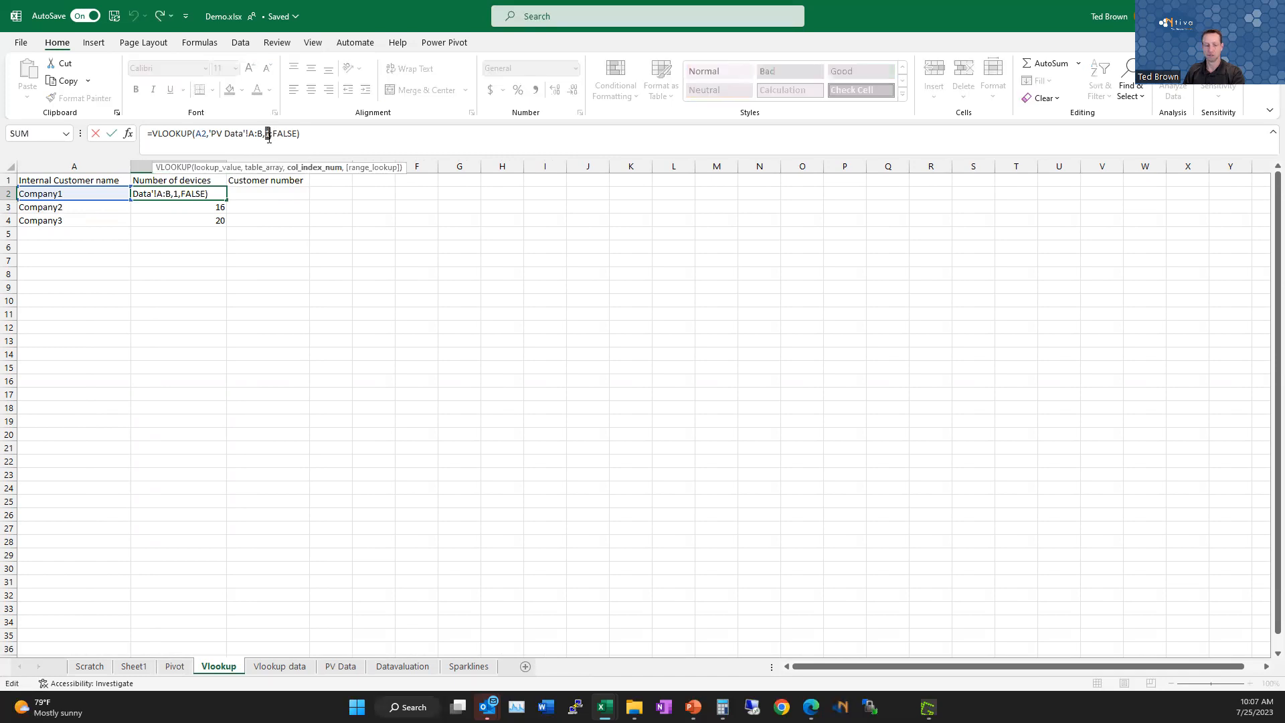
{"action": "key", "text": "Return"}
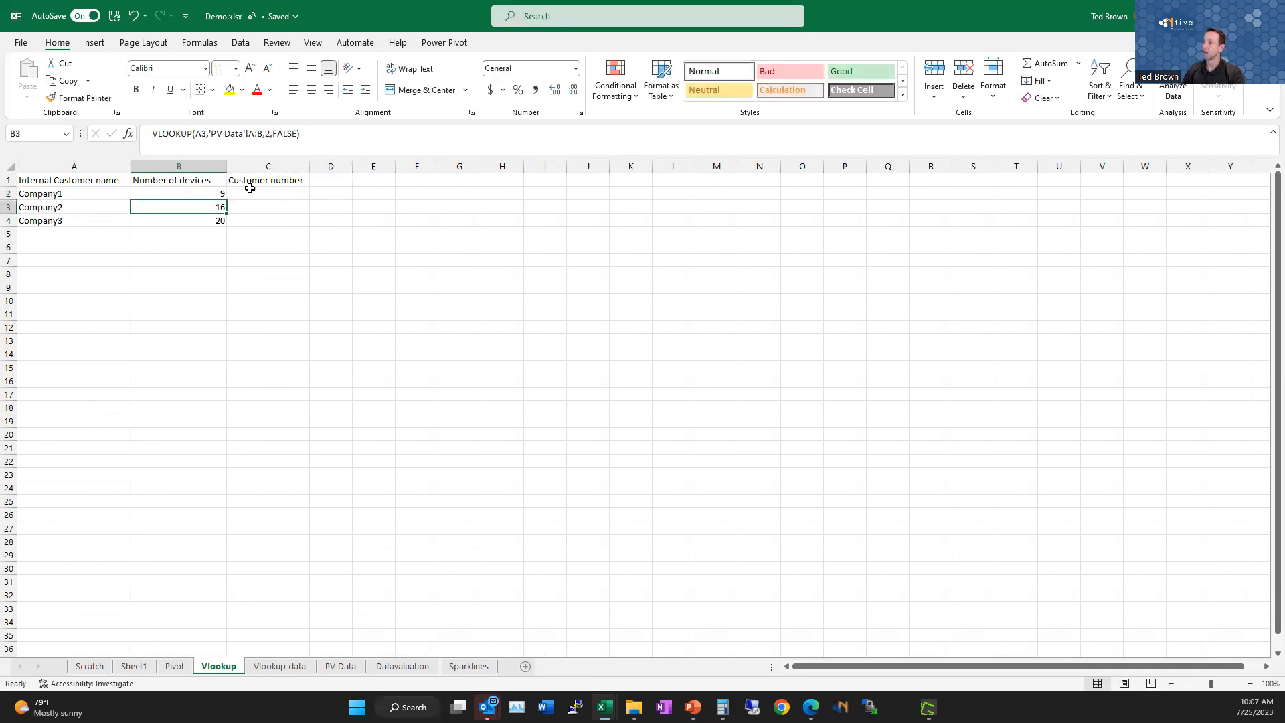
Start a VLOOKUP in C2 of the Vlookup sheet with A2 as lookup value and columns A:B of Vlookup data as table array
{"action": "left_click", "coordinate": [267, 194]}
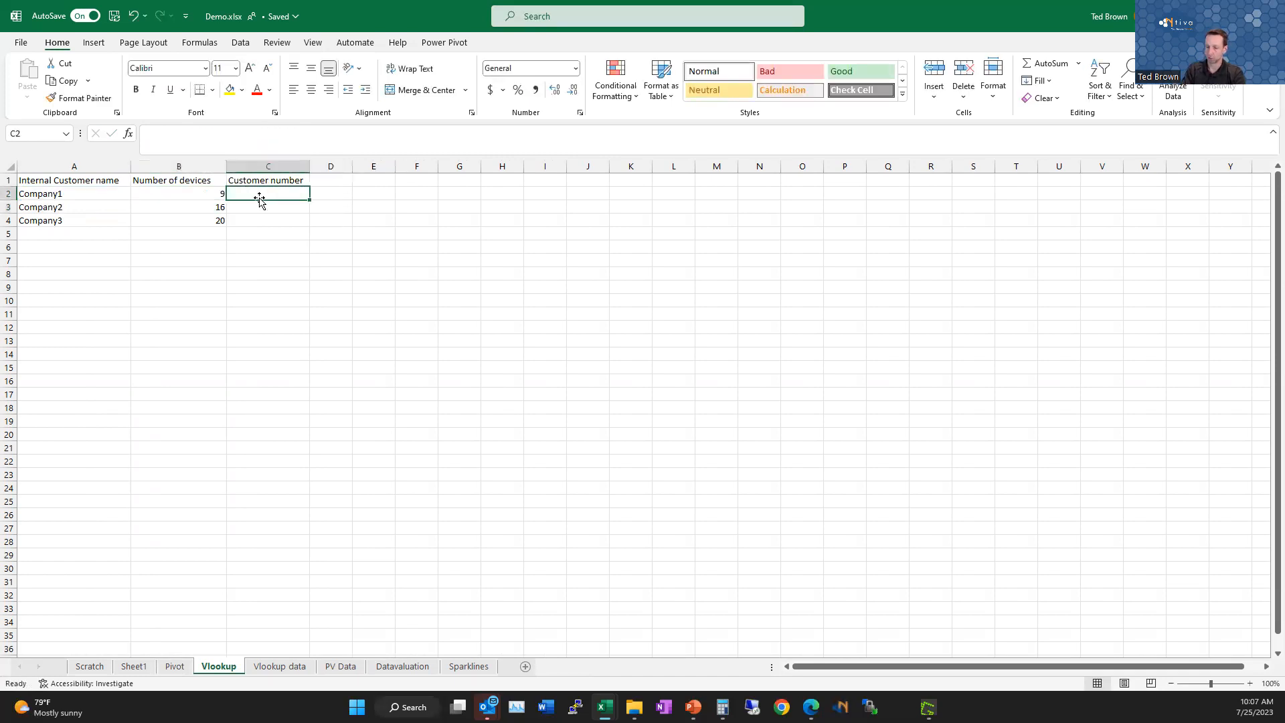
{"action": "type", "text": "=v"}
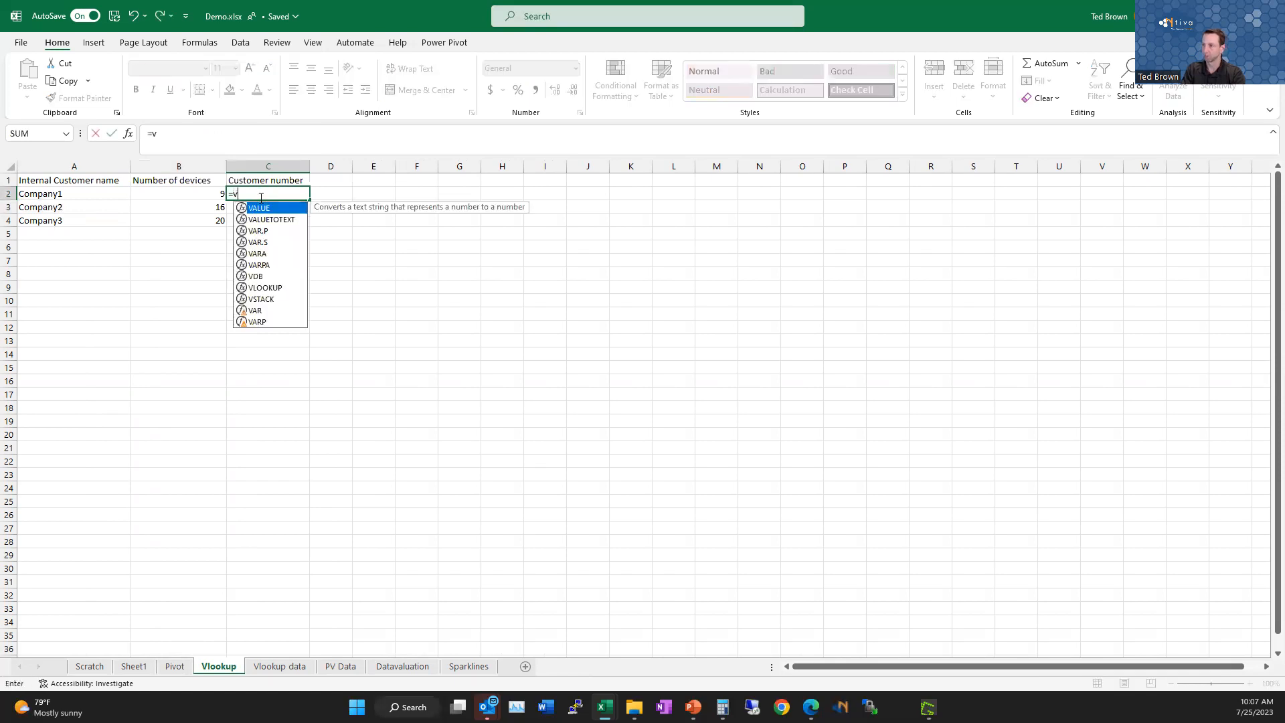
{"action": "type", "text": "l"}
{"action": "key", "text": "Tab"}
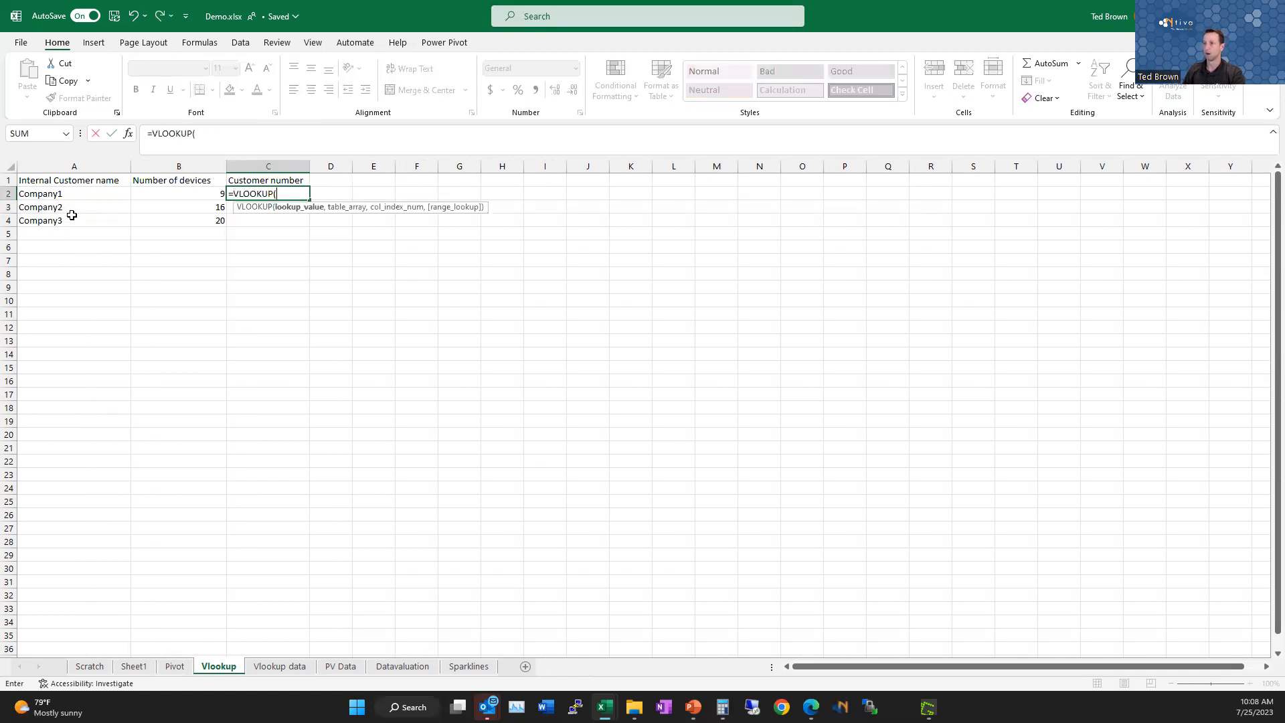
{"action": "left_click", "coordinate": [63, 193]}
{"action": "type", "text": ","}
{"action": "left_click", "coordinate": [293, 667]}
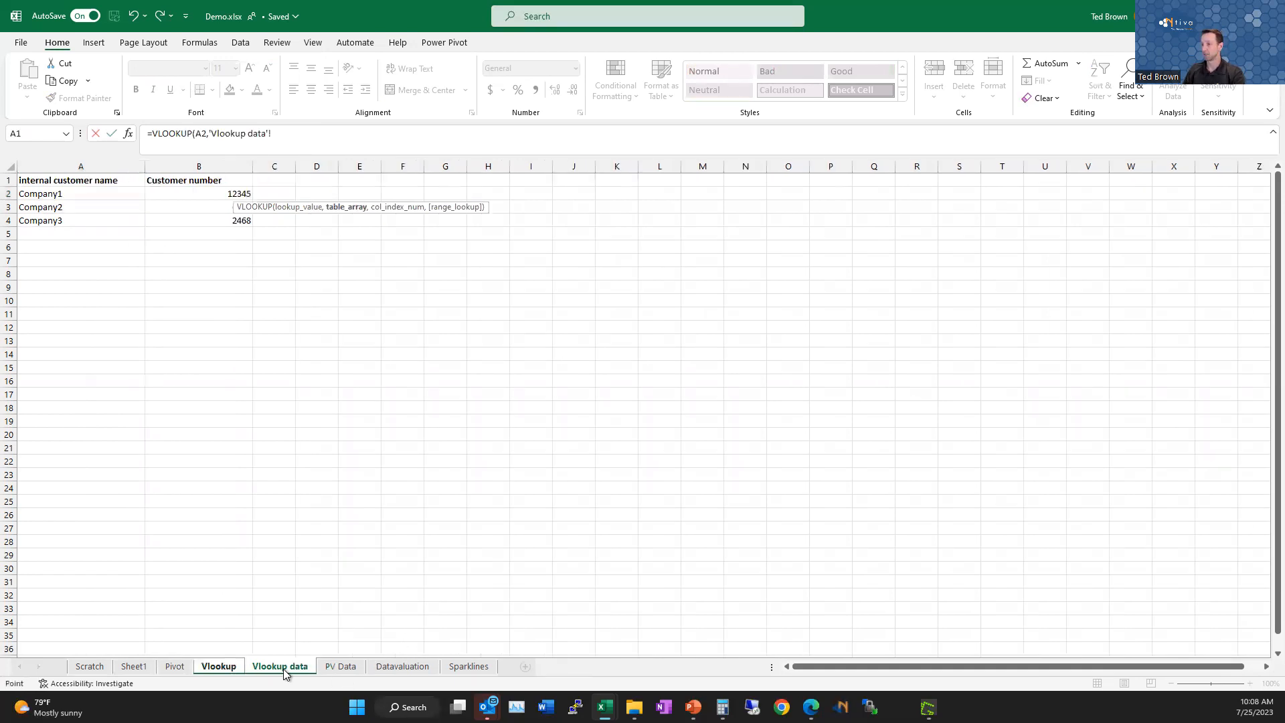
{"action": "left_click_drag", "start_coordinate": [85, 169], "coordinate": [216, 171]}
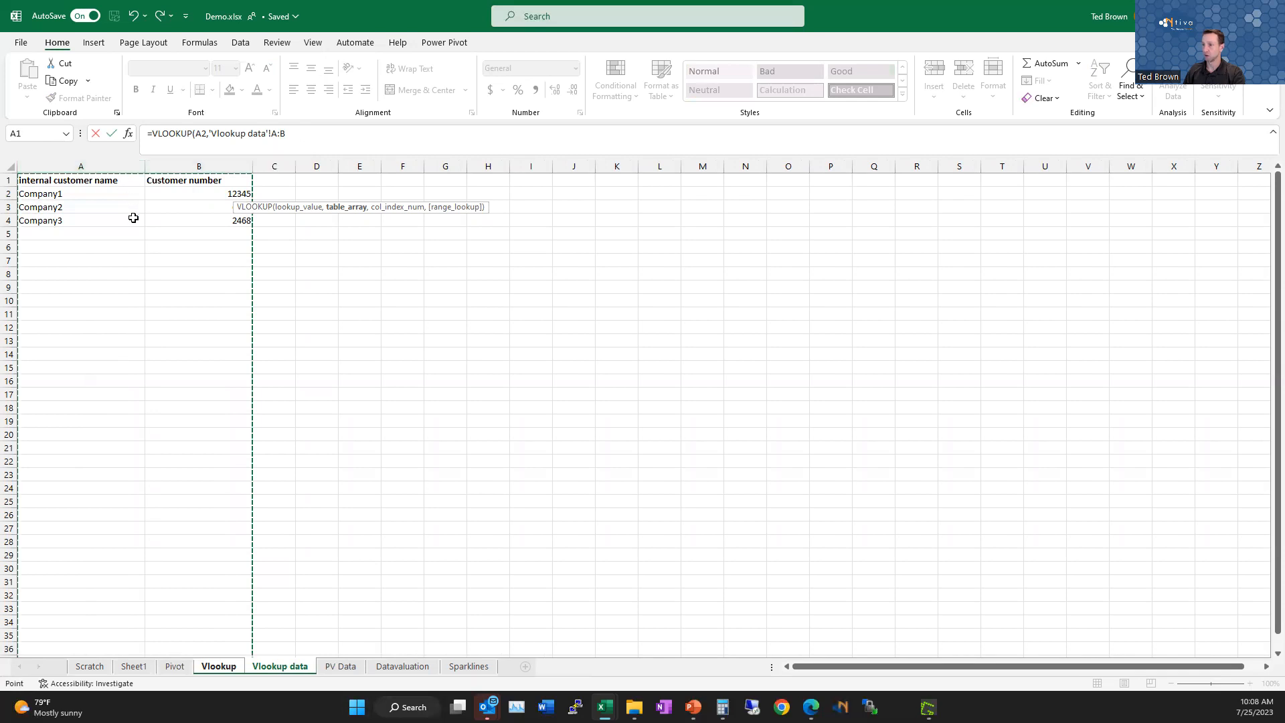
Complete the C2 VLOOKUP with column index 2 and exact match, and fill it down to C4
{"action": "left_click", "coordinate": [328, 134]}
{"action": "type", "text": ","}
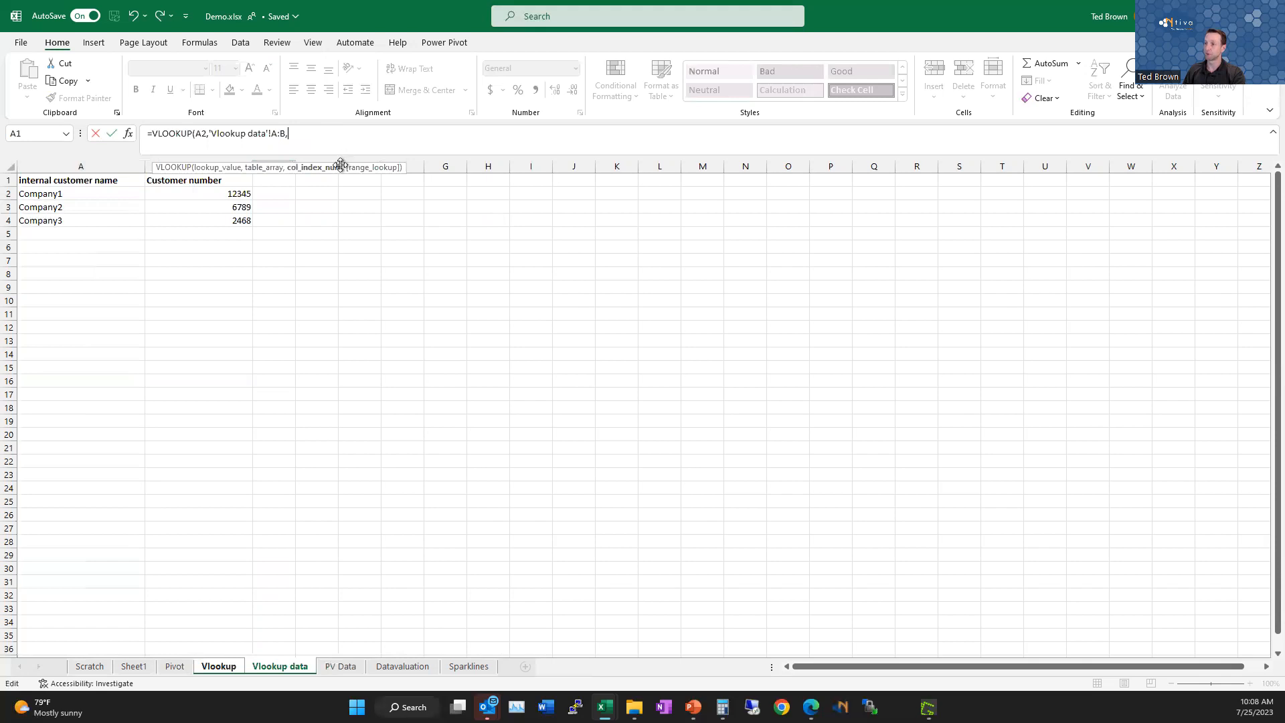
{"action": "type", "text": "2"}
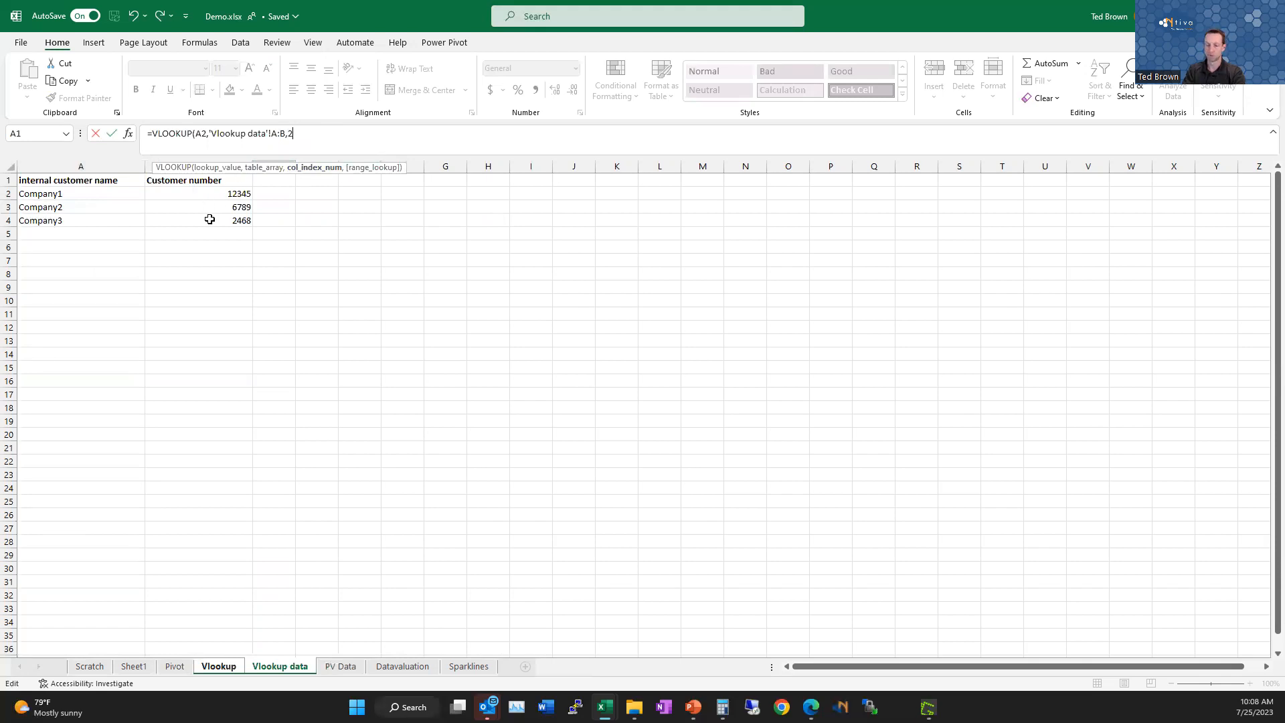
{"action": "type", "text": ","}
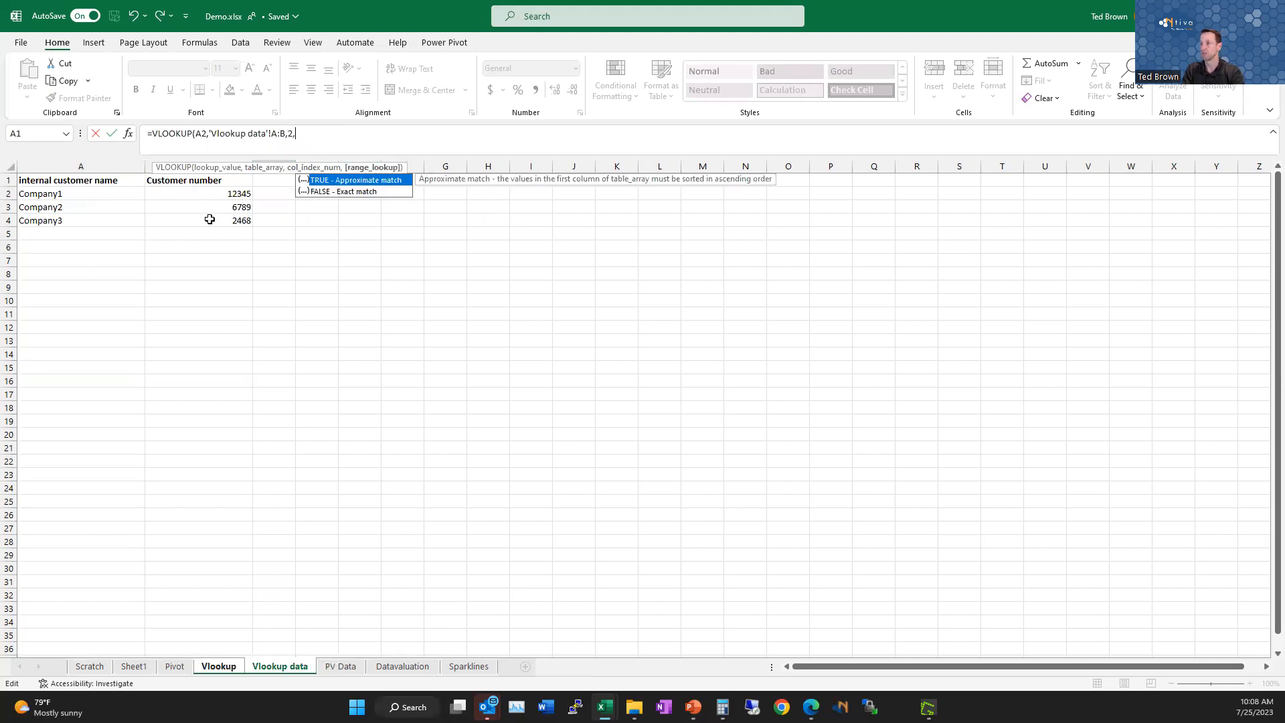
{"action": "type", "text": "0"}
{"action": "key", "text": "Return"}
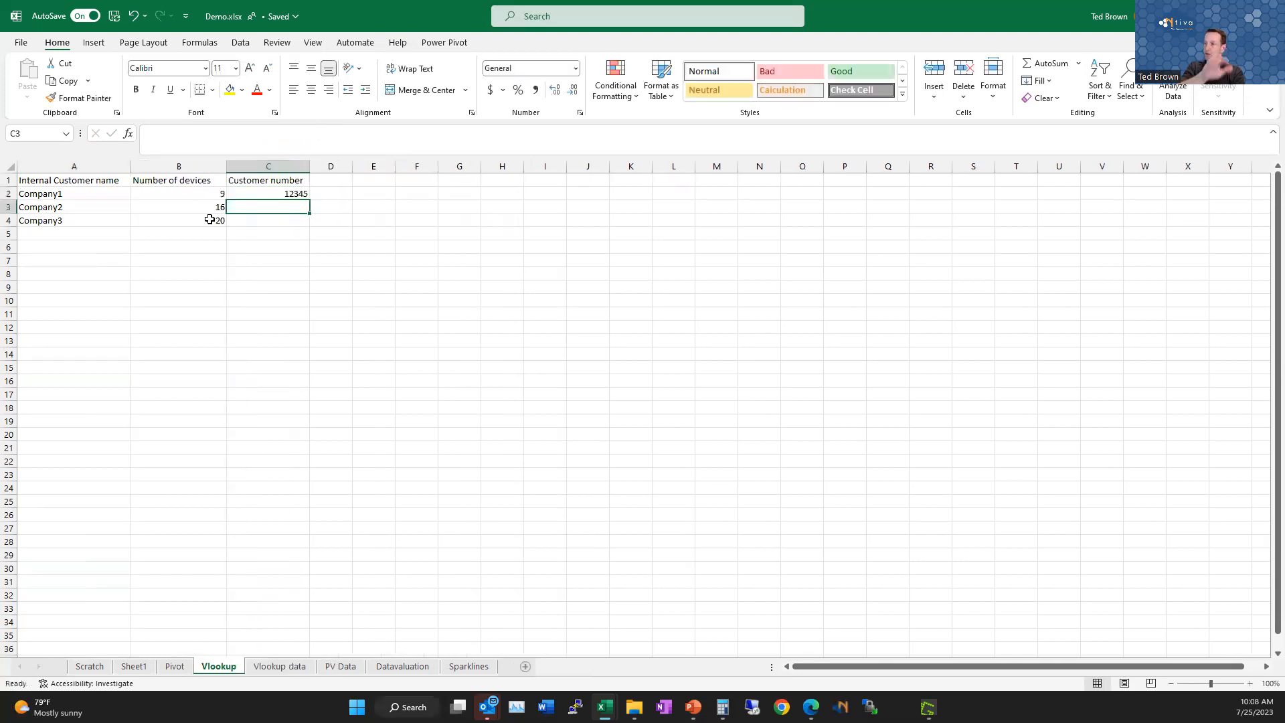
{"action": "left_click", "coordinate": [300, 194]}
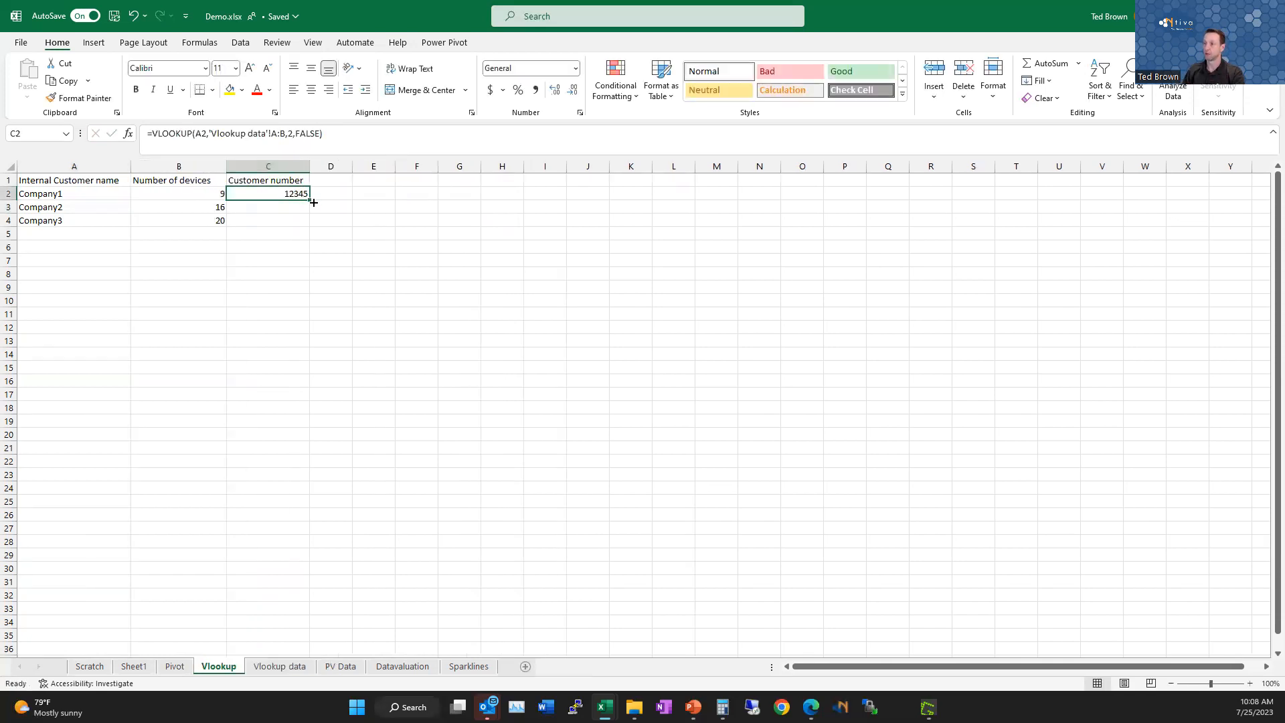
{"action": "left_click_drag", "start_coordinate": [308, 200], "coordinate": [384, 232]}
{"action": "left_click", "coordinate": [440, 245]}
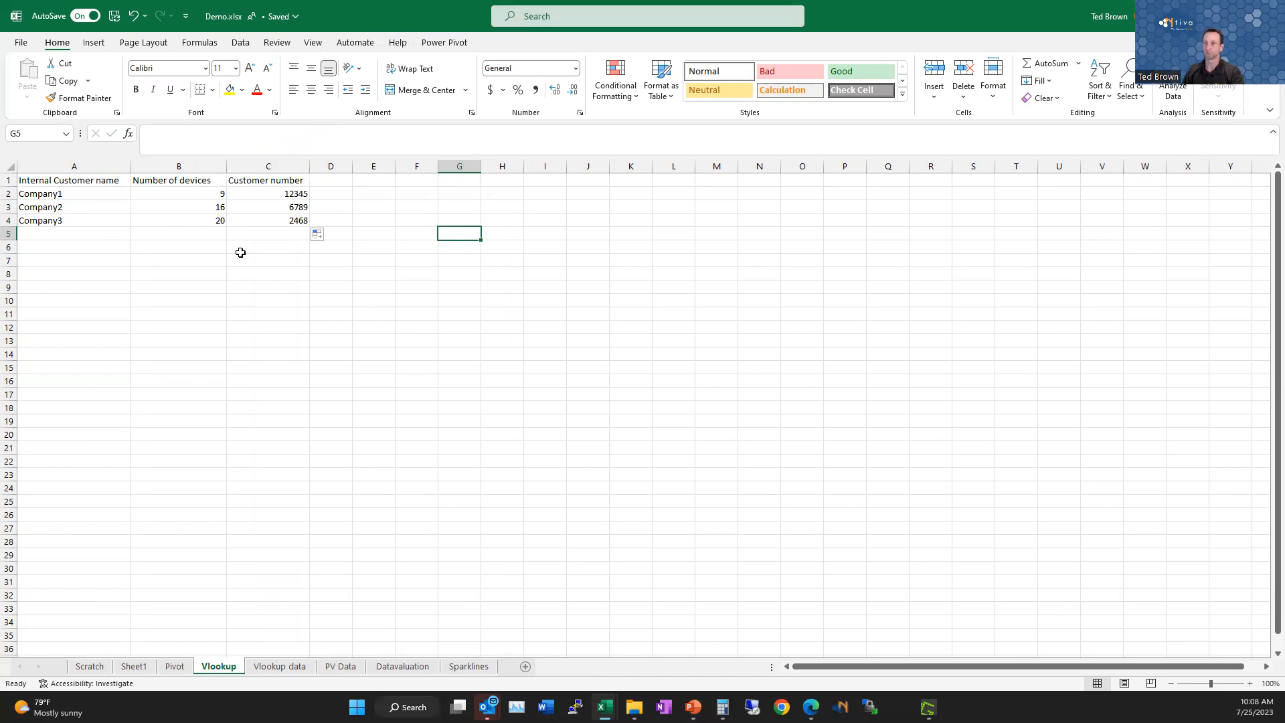
Add Company4 in cell A5 as a new internal customer name
{"action": "left_click", "coordinate": [46, 233]}
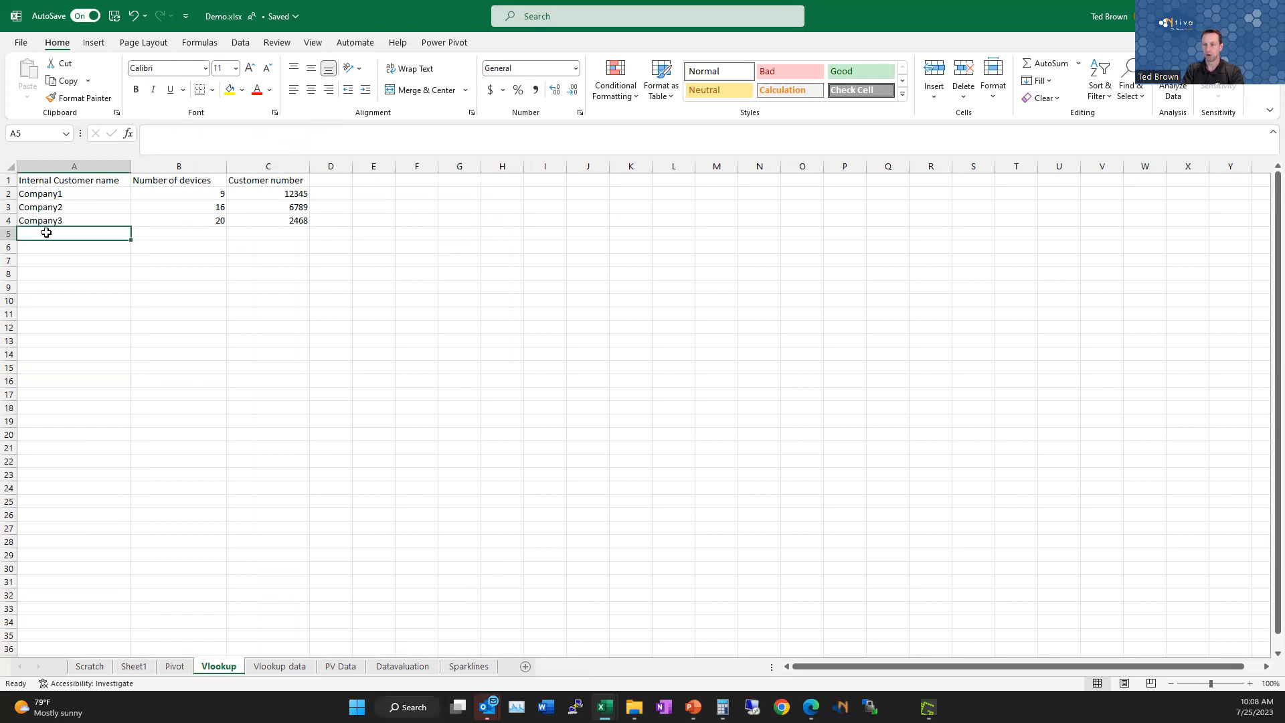
{"action": "type", "text": "Copy"}
{"action": "type", "text": "mp"}
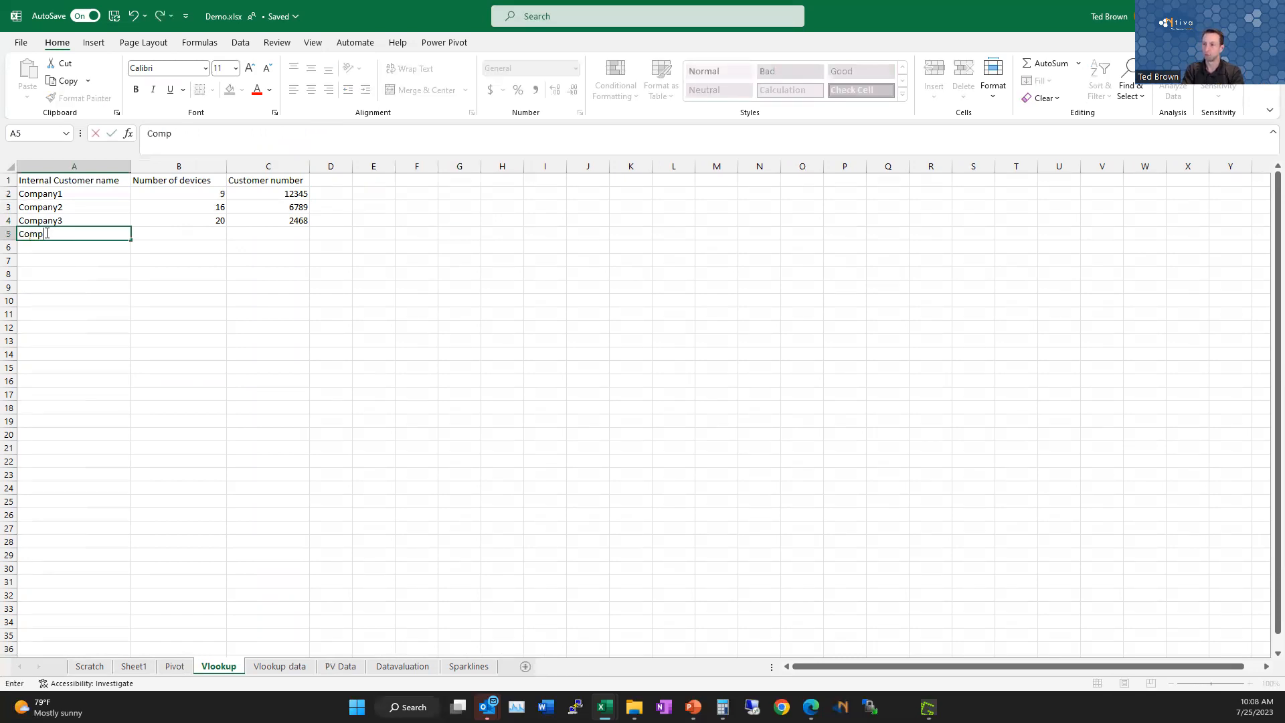
{"action": "type", "text": "any"}
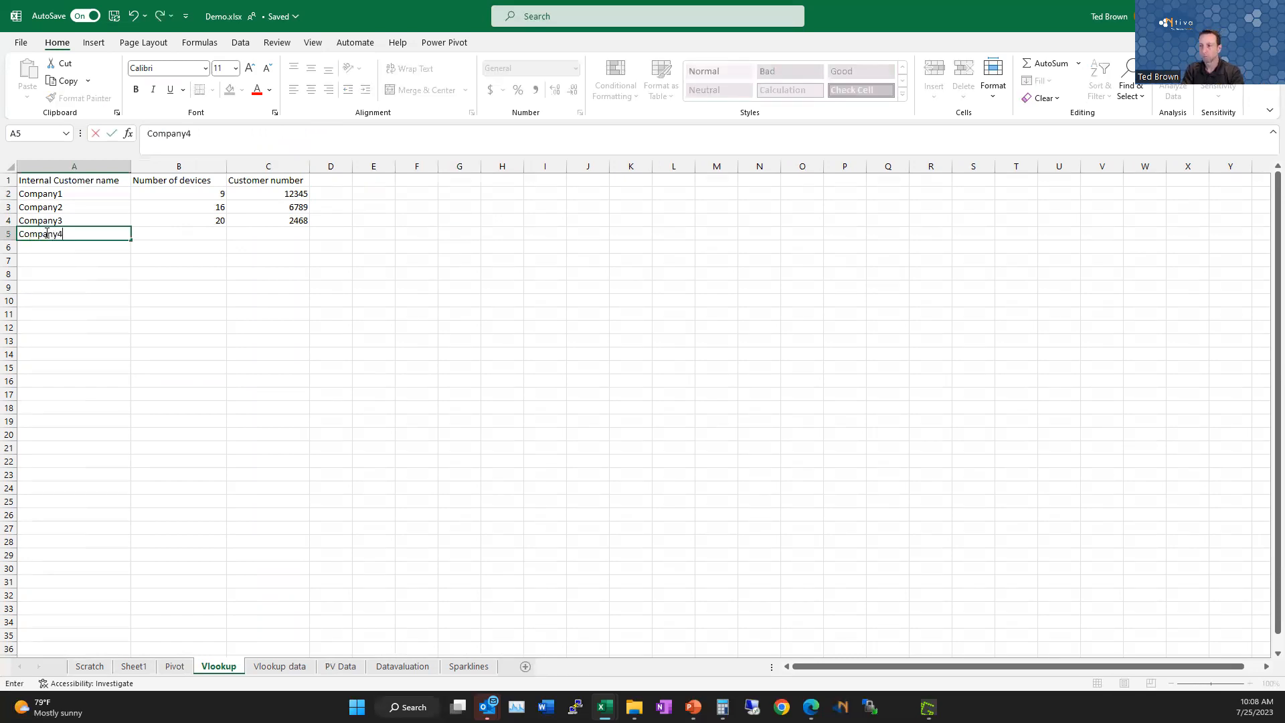
{"action": "type", "text": "4"}
{"action": "key", "text": "Tab"}
Fill B4's number-of-devices lookup down to B5, and check the company list on the PV Data sheet before returning to Vlookup
{"action": "left_click", "coordinate": [223, 222]}
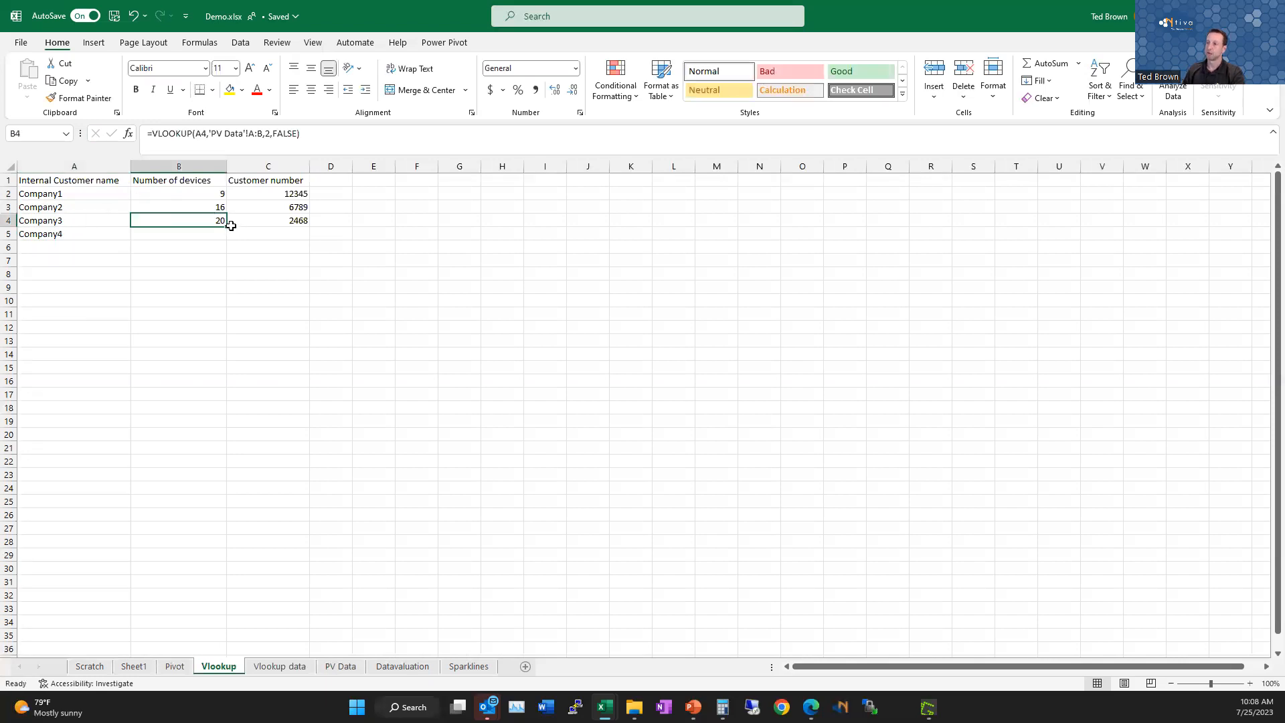
{"action": "left_click_drag", "start_coordinate": [227, 230], "coordinate": [227, 238]}
{"action": "left_click", "coordinate": [308, 292]}
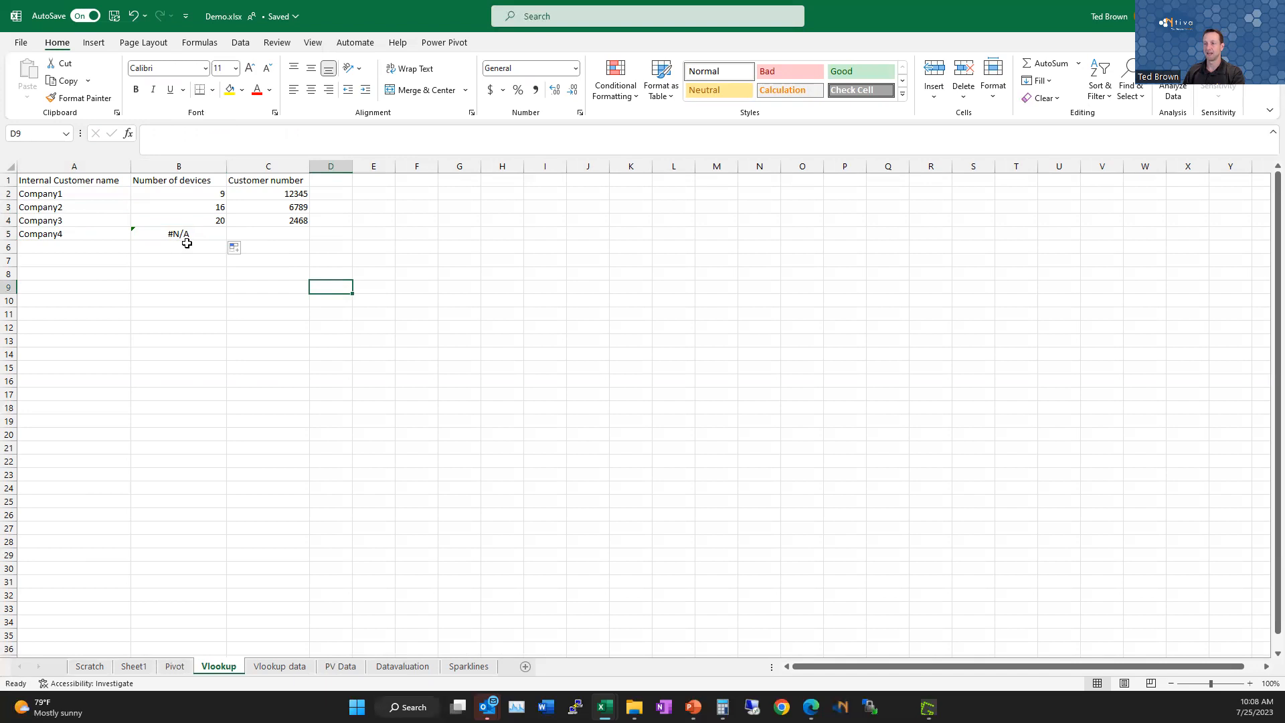
{"action": "left_click", "coordinate": [340, 668]}
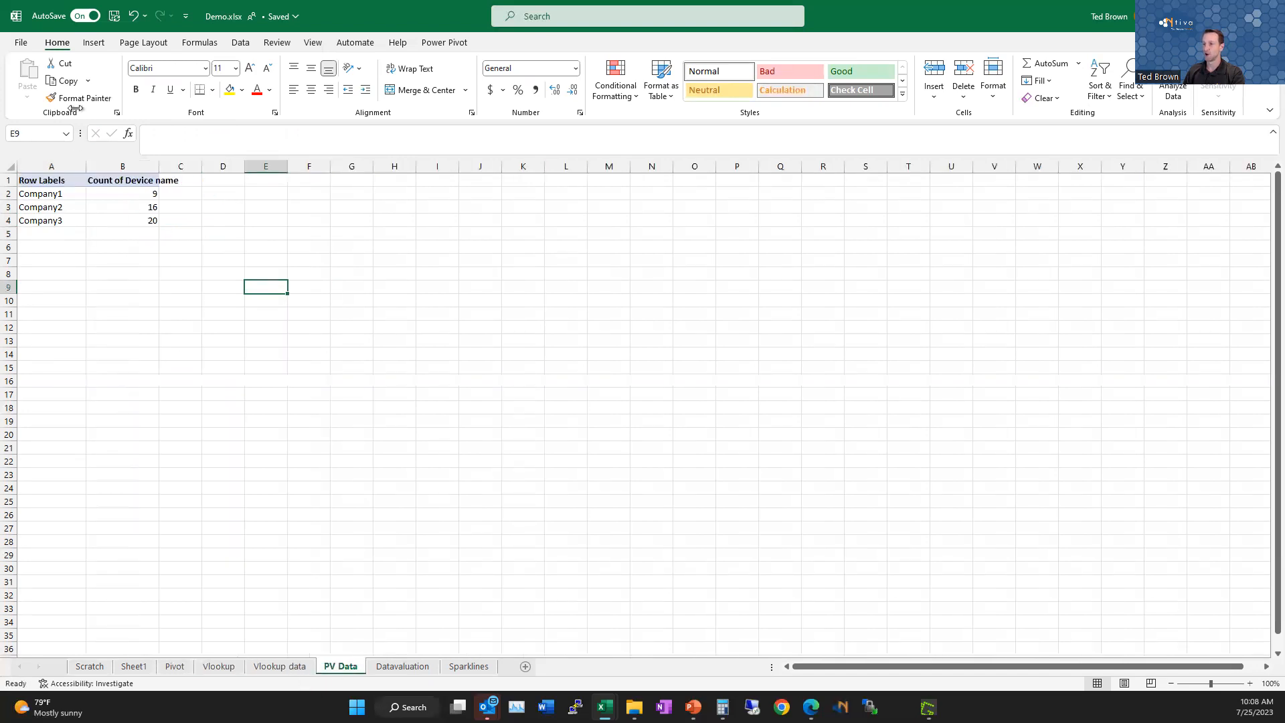
{"action": "left_click", "coordinate": [224, 667]}
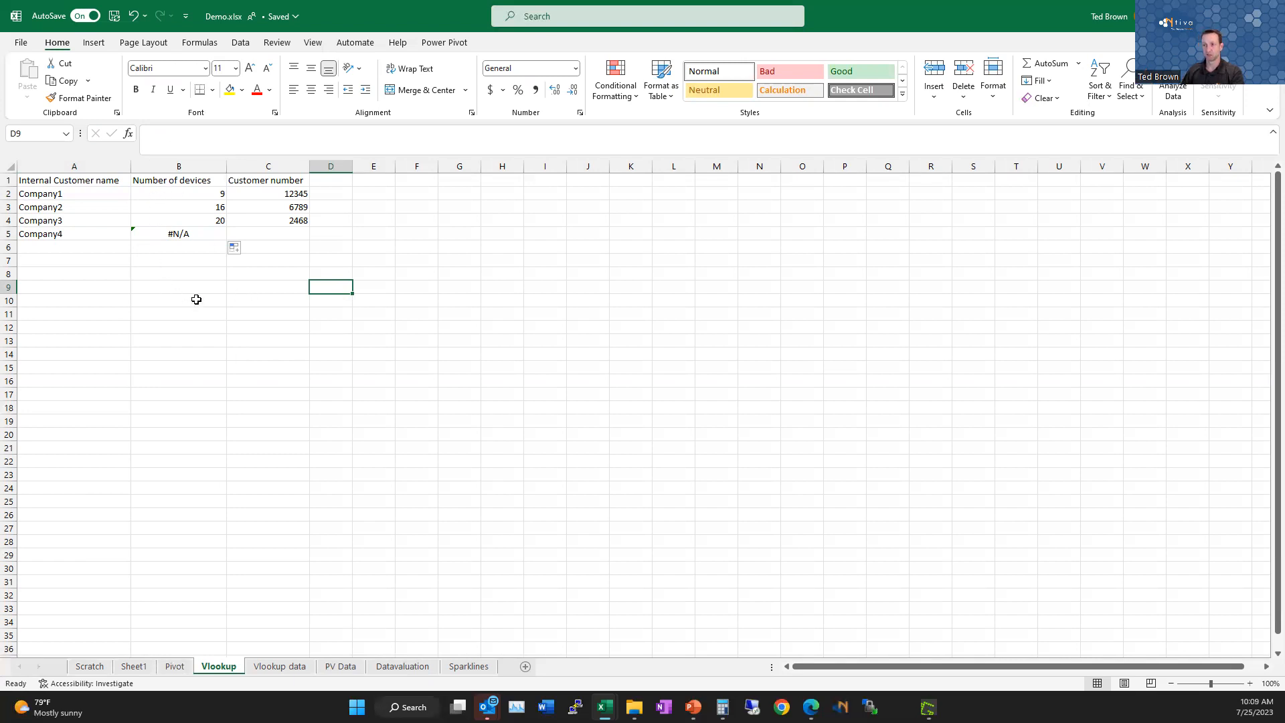
Wrap cell B5's VLOOKUP in IFERROR with "None" as the value if error
{"action": "left_click", "coordinate": [209, 235]}
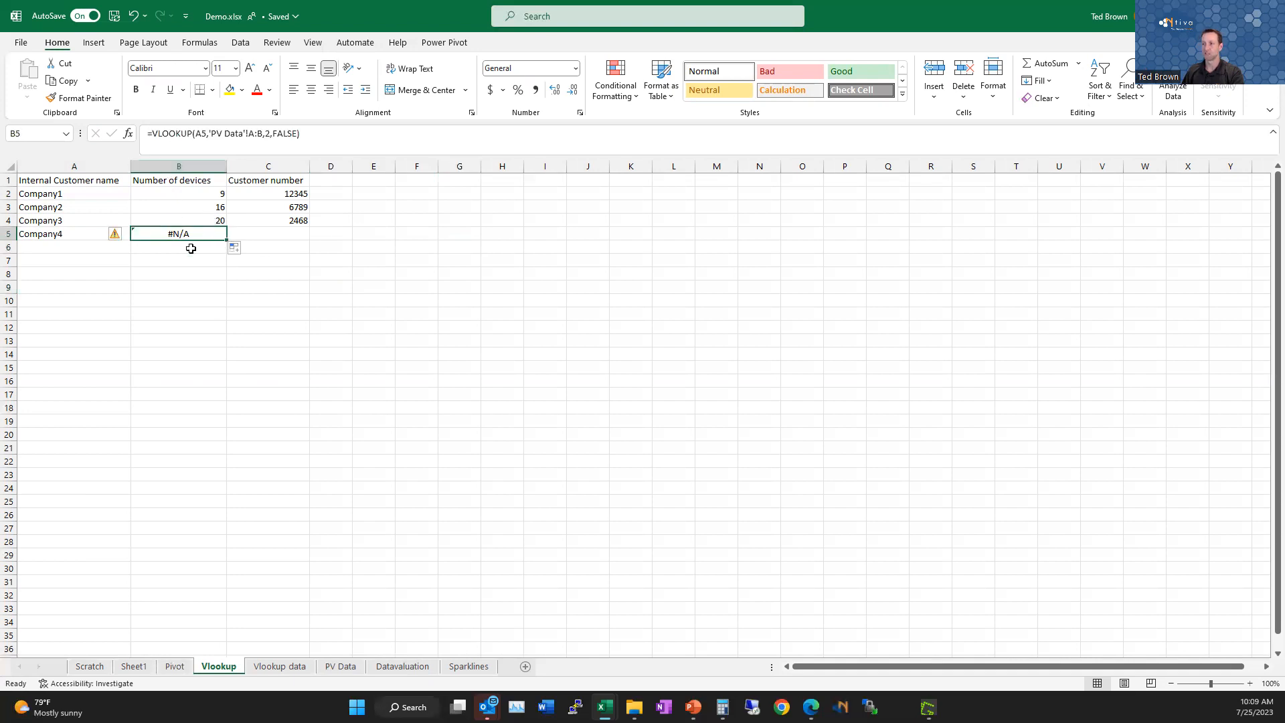
{"action": "key", "text": "F2"}
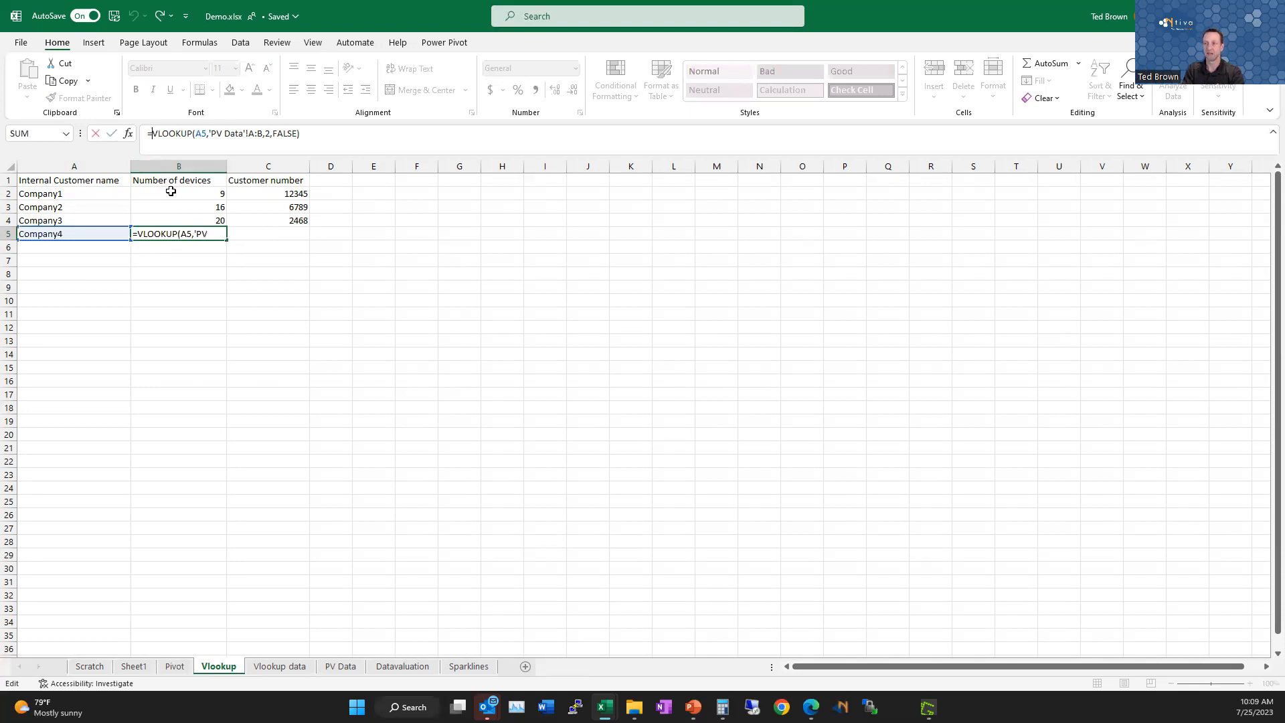
{"action": "type", "text": "IFERROR("}
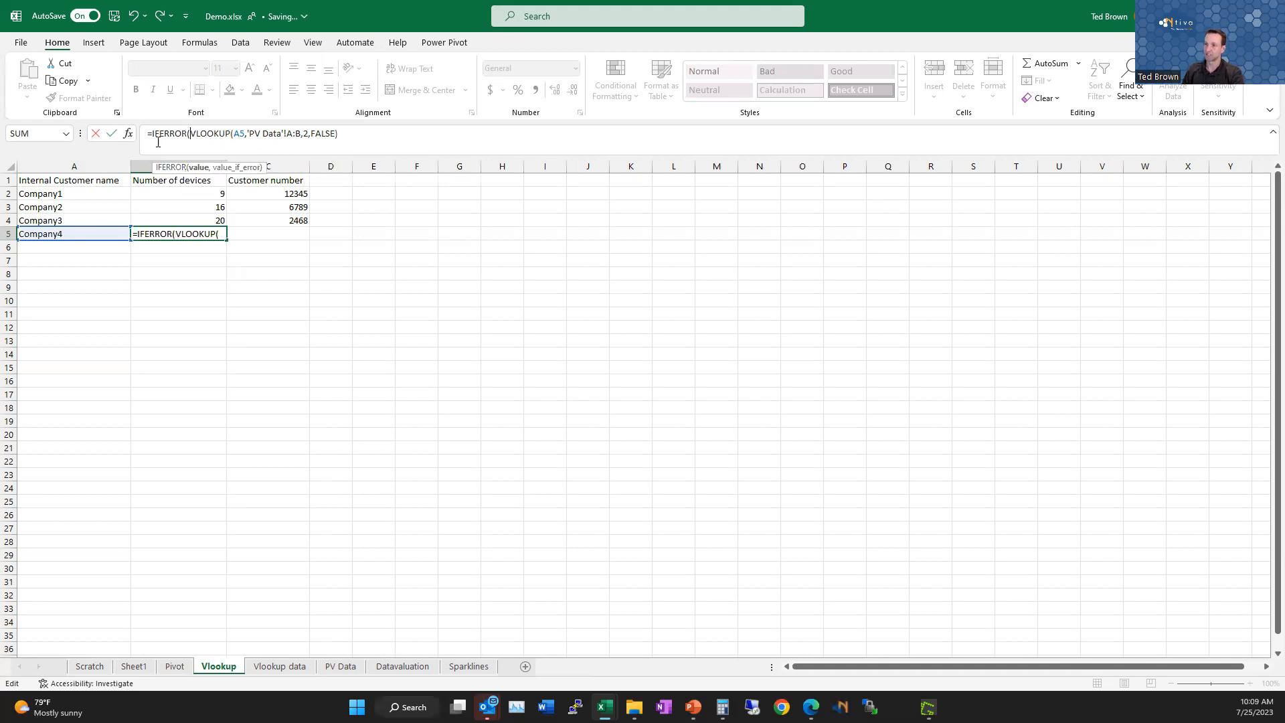
{"action": "left_click", "coordinate": [344, 133]}
{"action": "type", "text": ","}
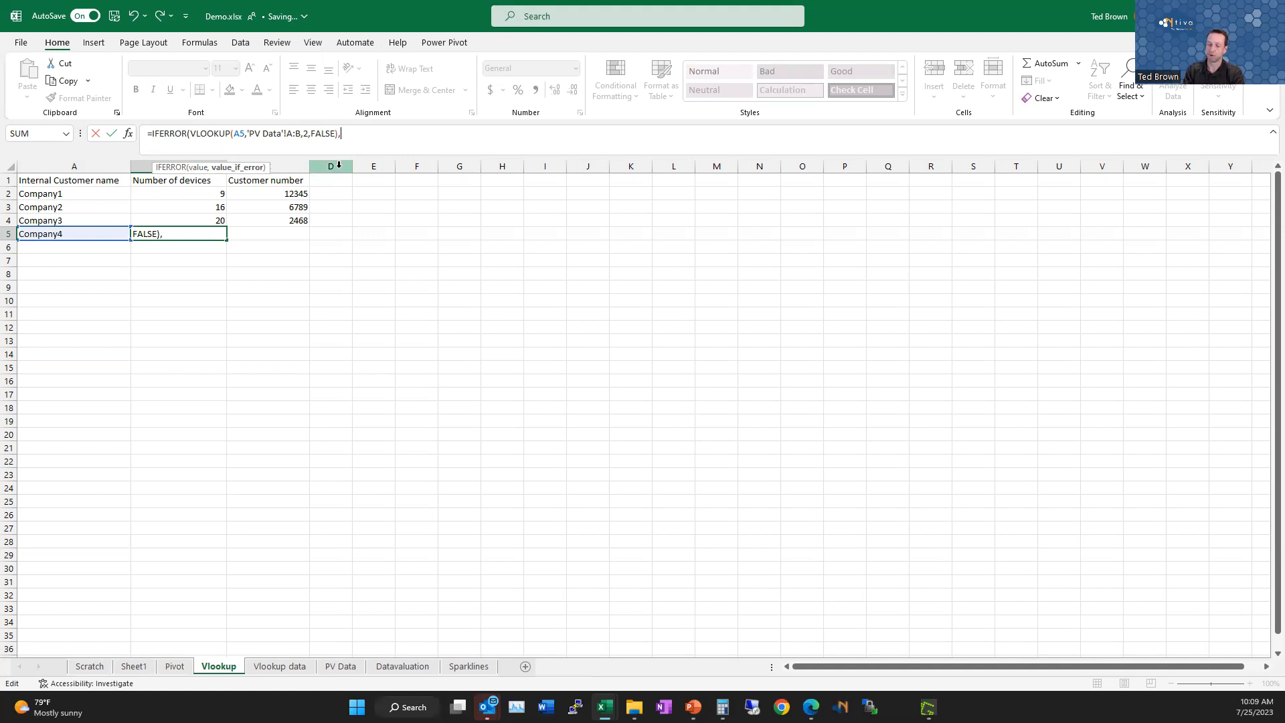
{"action": "type", "text": "\"None"}
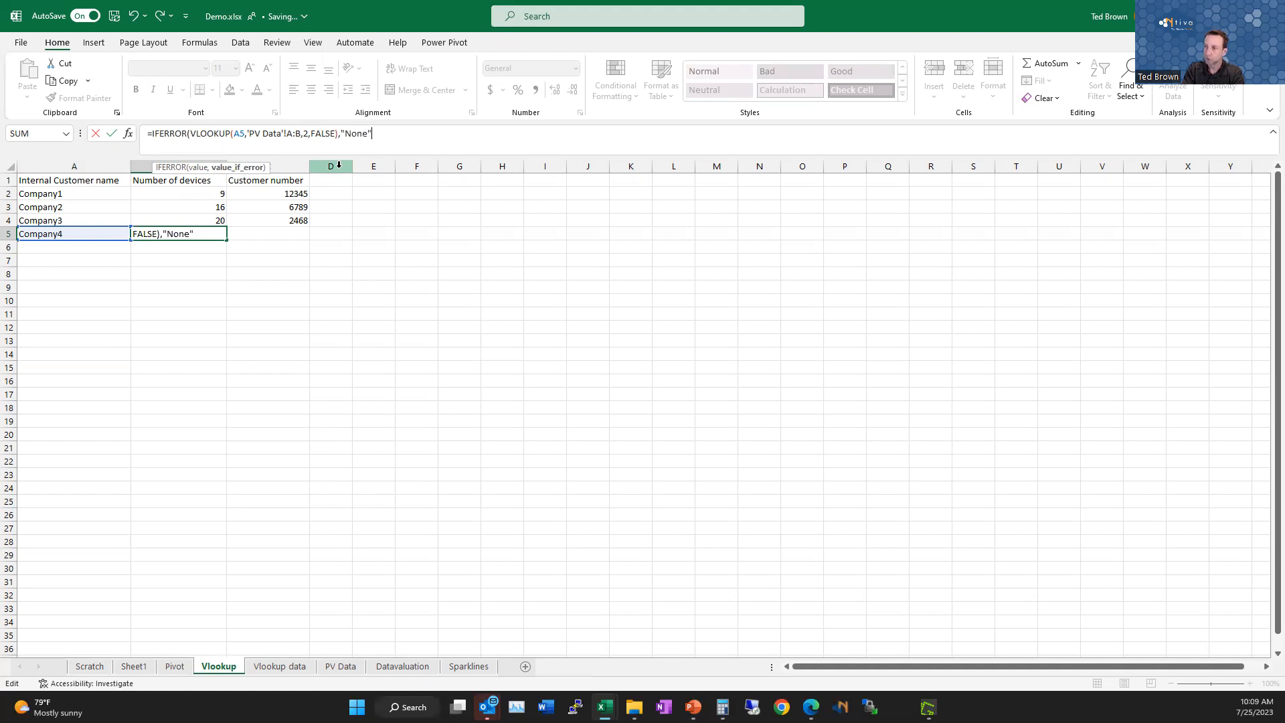
{"action": "key", "text": "Return"}
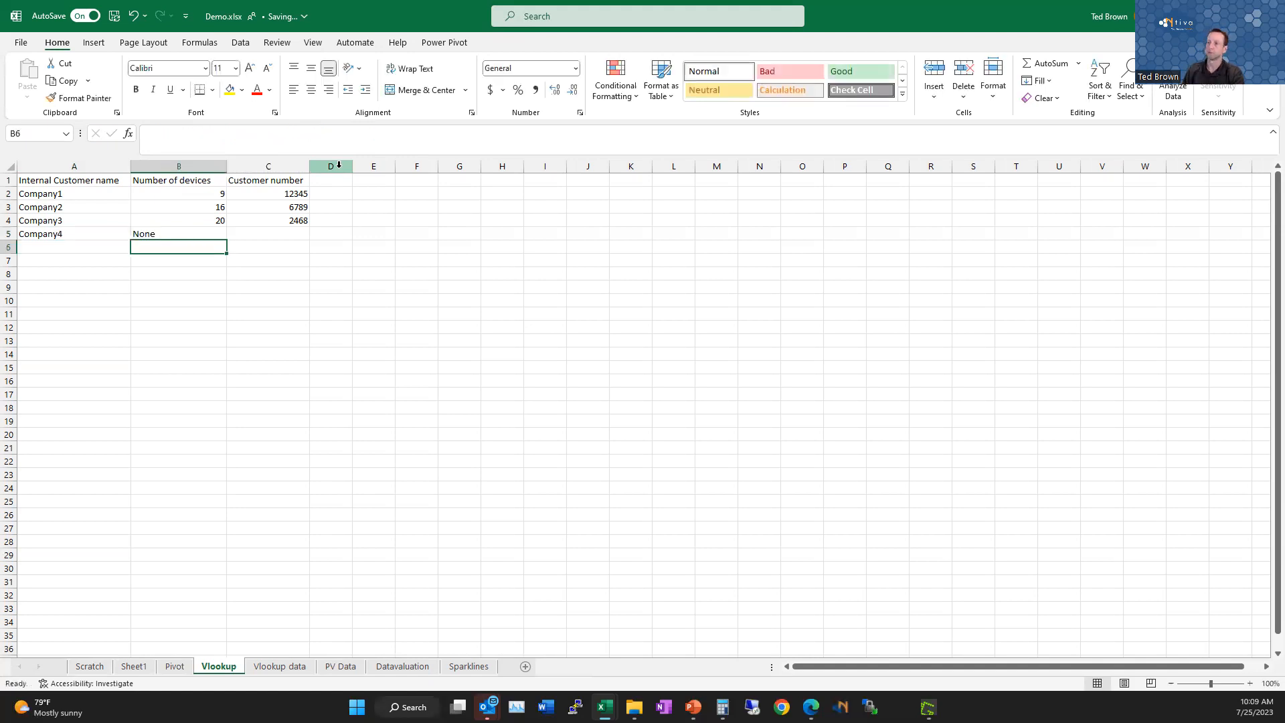
Replace the "None" error value in B5's IFERROR formula with an empty text string
{"action": "left_click", "coordinate": [194, 231]}
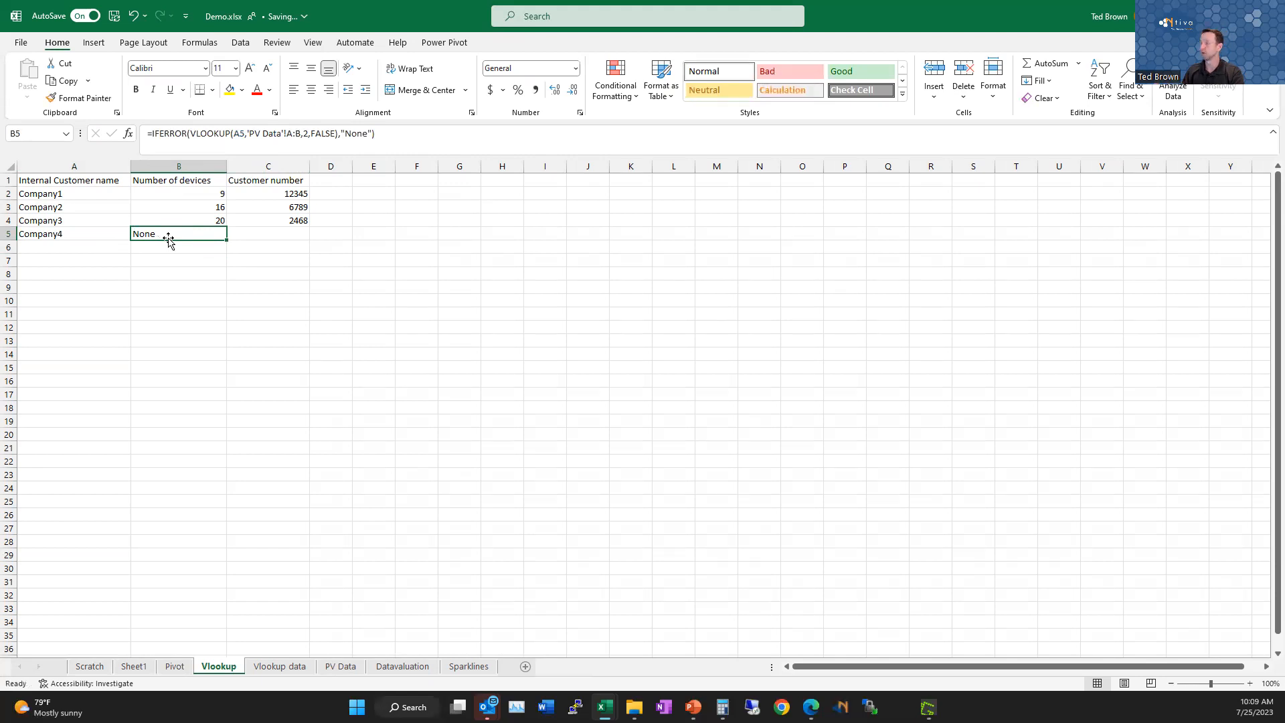
{"action": "double_click", "coordinate": [355, 134]}
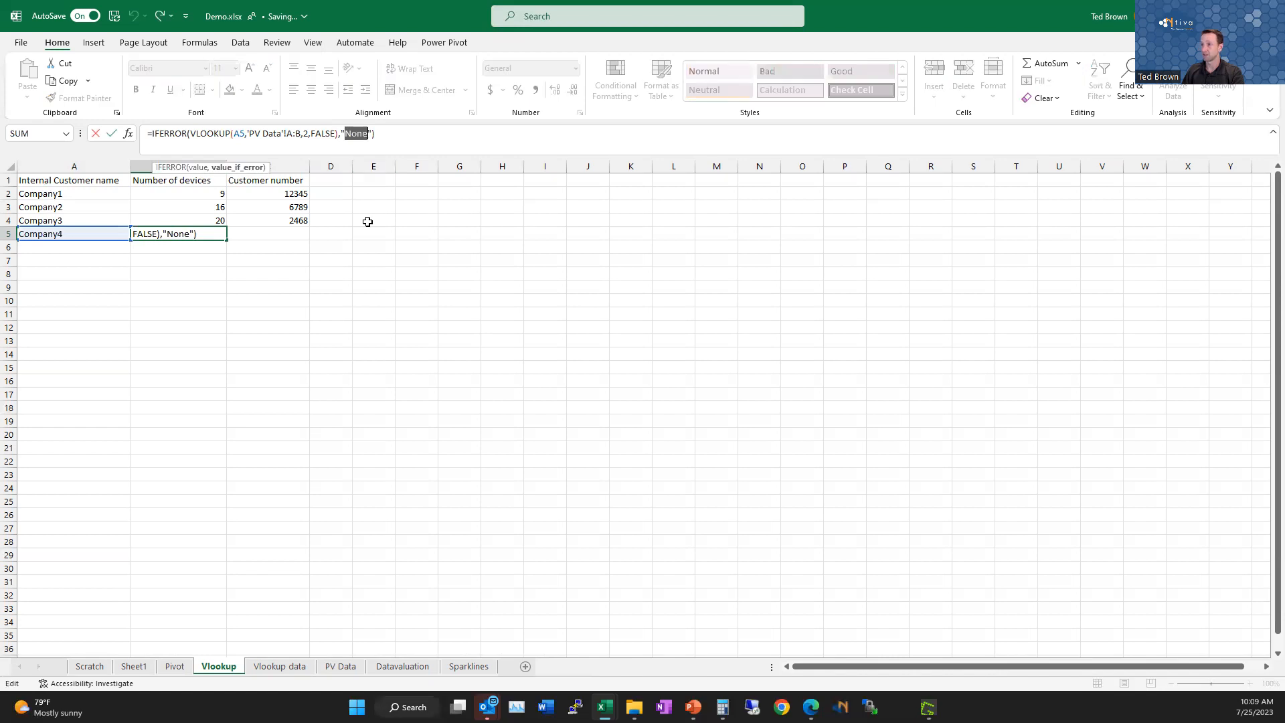
{"action": "key", "text": "BackSpace"}
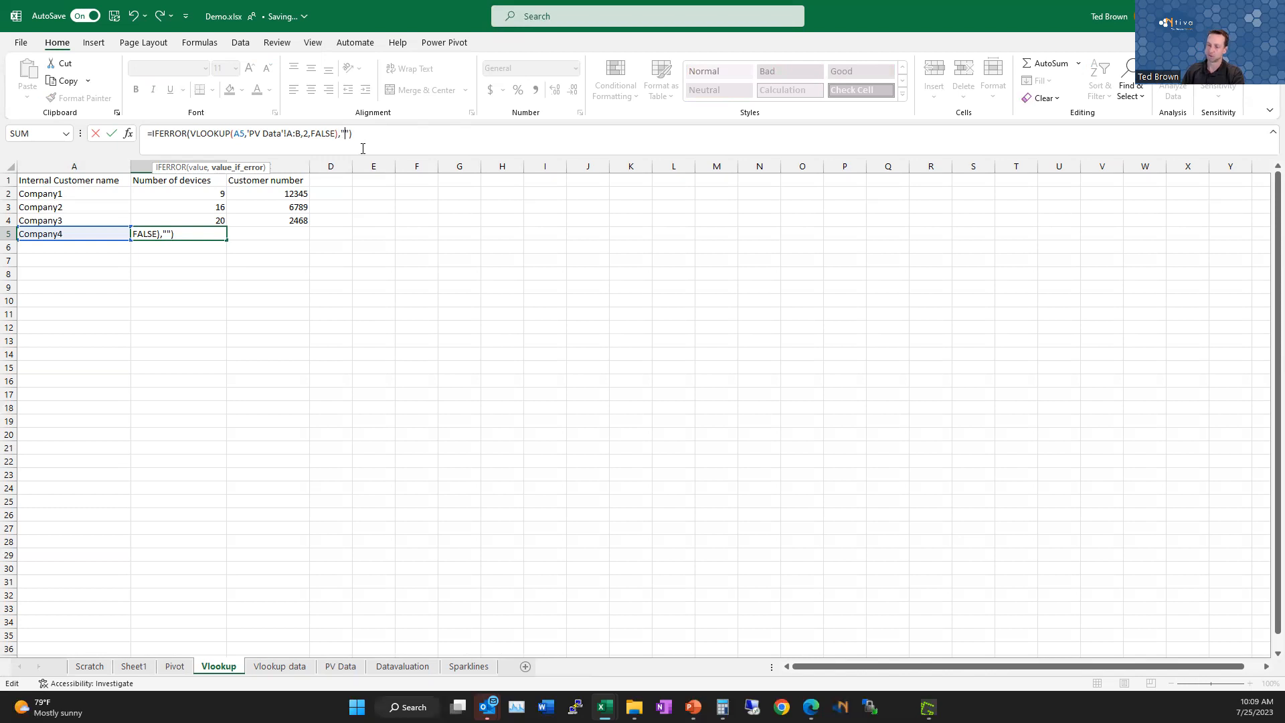
{"action": "key", "text": "Return"}
{"action": "left_click", "coordinate": [213, 228]}
{"action": "left_click", "coordinate": [336, 303]}
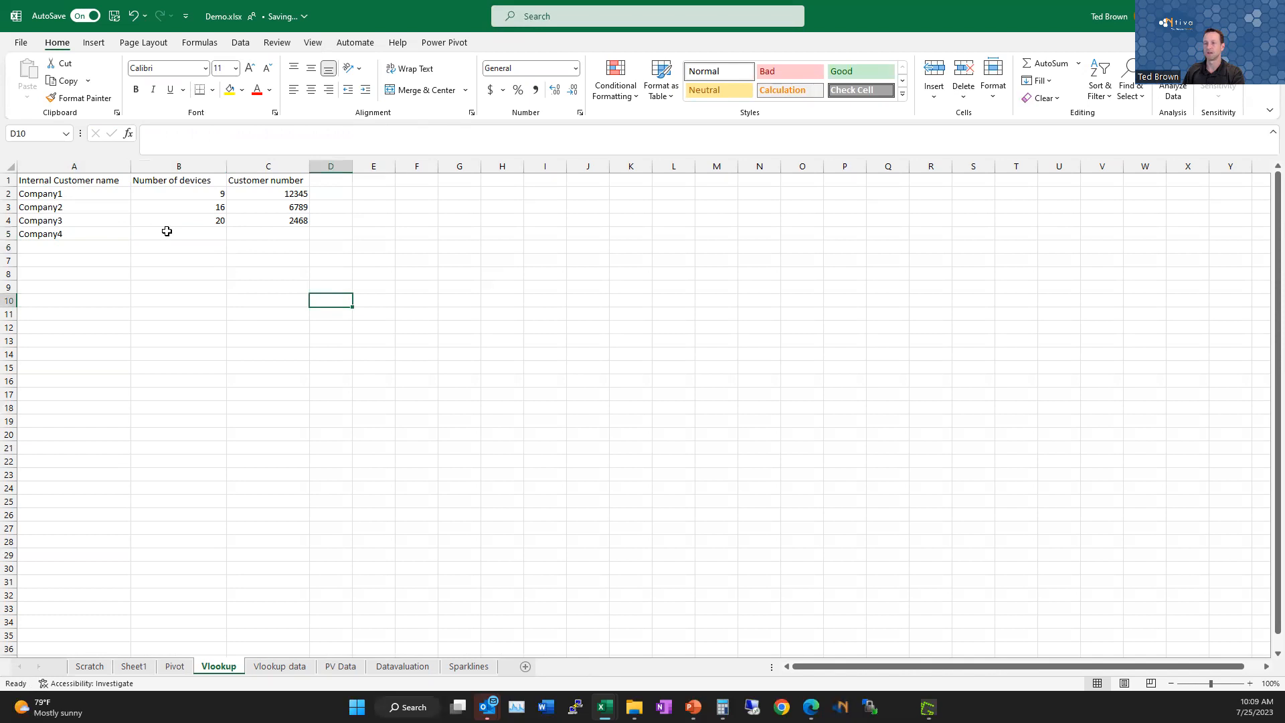
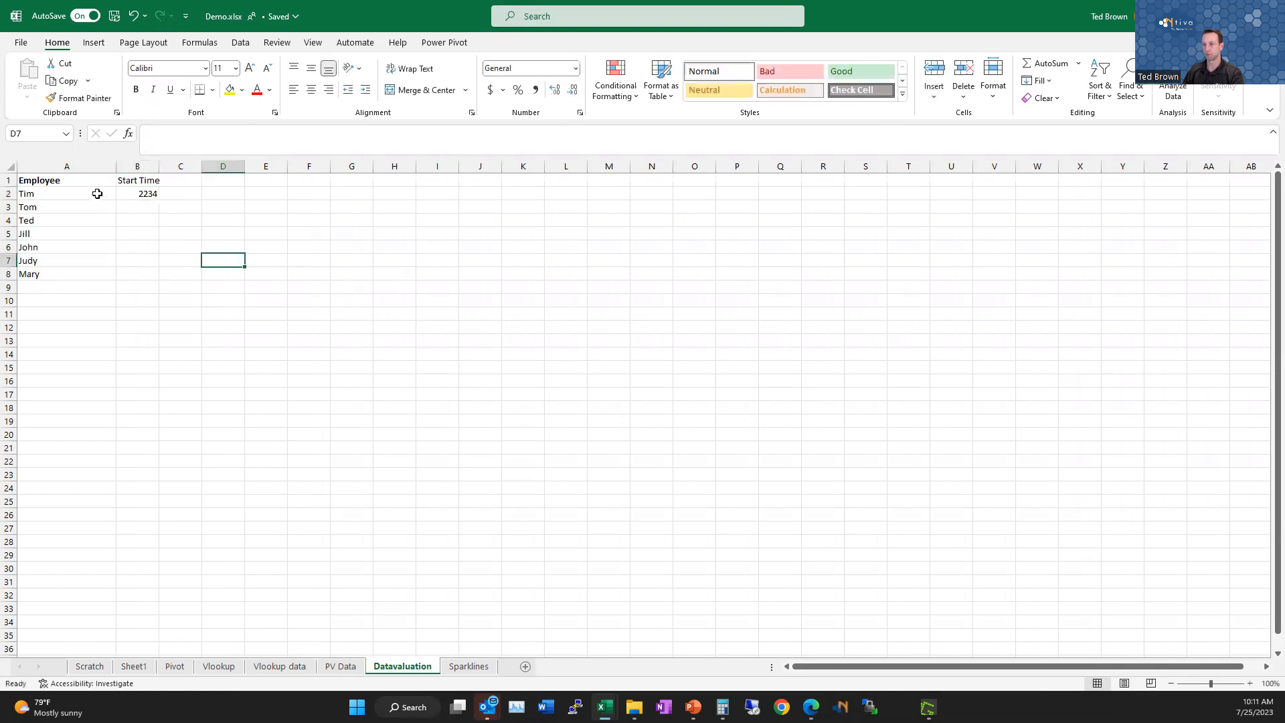
Enter the trial value 234 in several Start Time cells on the Datavaluation sheet
{"action": "type", "text": "234"}
{"action": "left_click", "coordinate": [141, 232]}
{"action": "type", "text": "234"}
{"action": "left_click", "coordinate": [153, 283]}
{"action": "type", "text": "234"}
Clear the Start Time entries in B2:B9 of the Datavaluation sheet
{"action": "left_click_drag", "start_coordinate": [149, 194], "coordinate": [163, 287]}
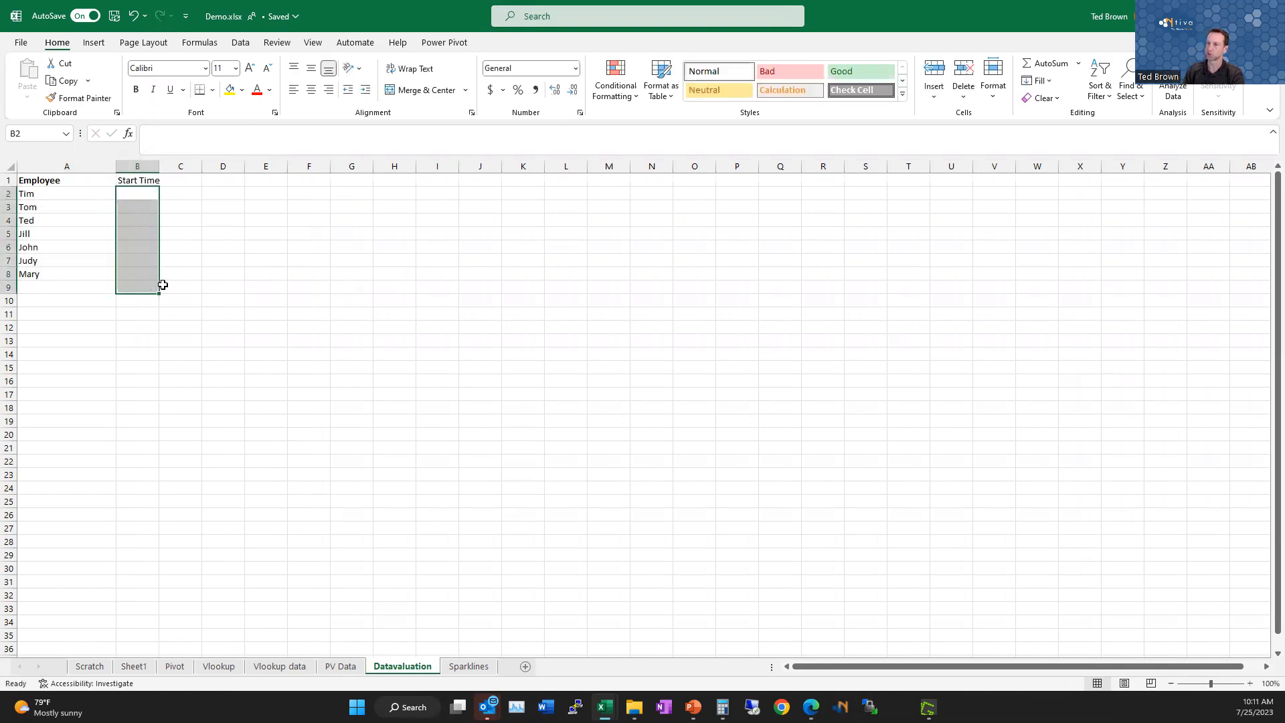
{"action": "key", "text": "Delete"}
{"action": "left_click", "coordinate": [435, 247]}
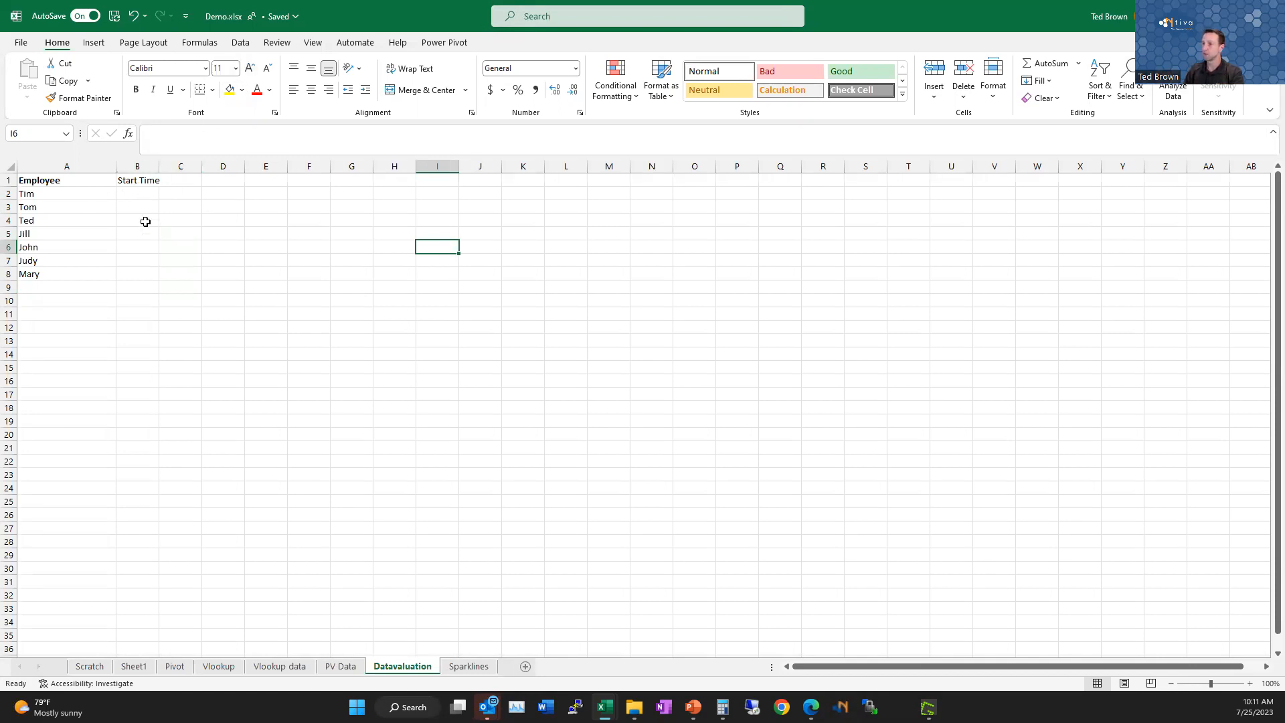
Set up data validation on Start Time cells B2:B8 allowing only times between 8 am and 11 am
{"action": "left_click", "coordinate": [134, 191]}
{"action": "left_click", "coordinate": [153, 277], "text": "shift"}
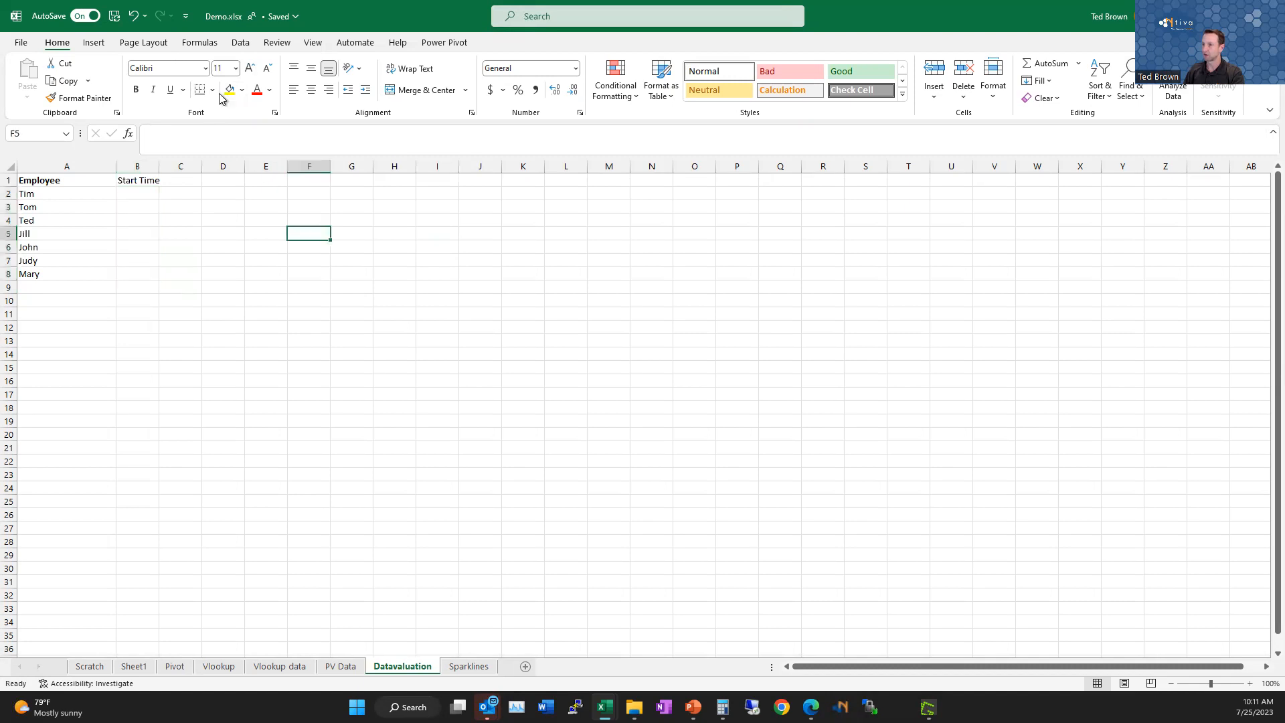
{"action": "left_click", "coordinate": [146, 190]}
{"action": "left_click", "coordinate": [150, 274], "text": "shift"}
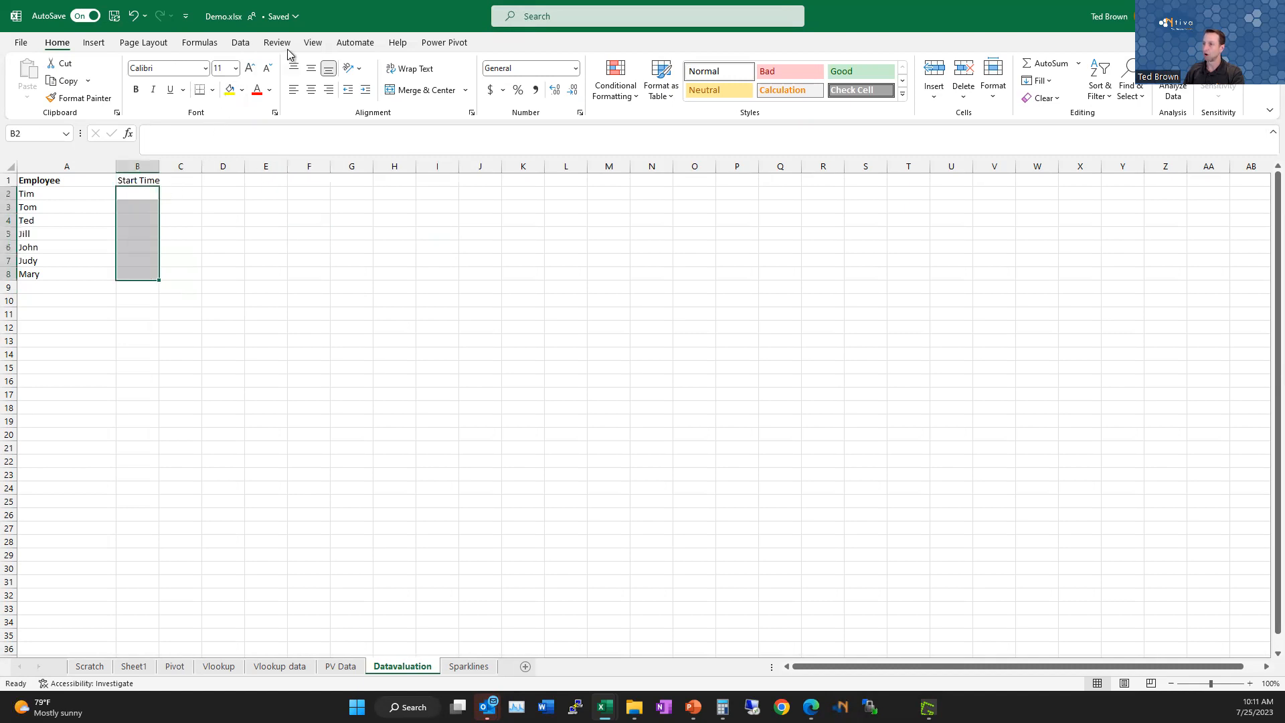
{"action": "left_click", "coordinate": [241, 43]}
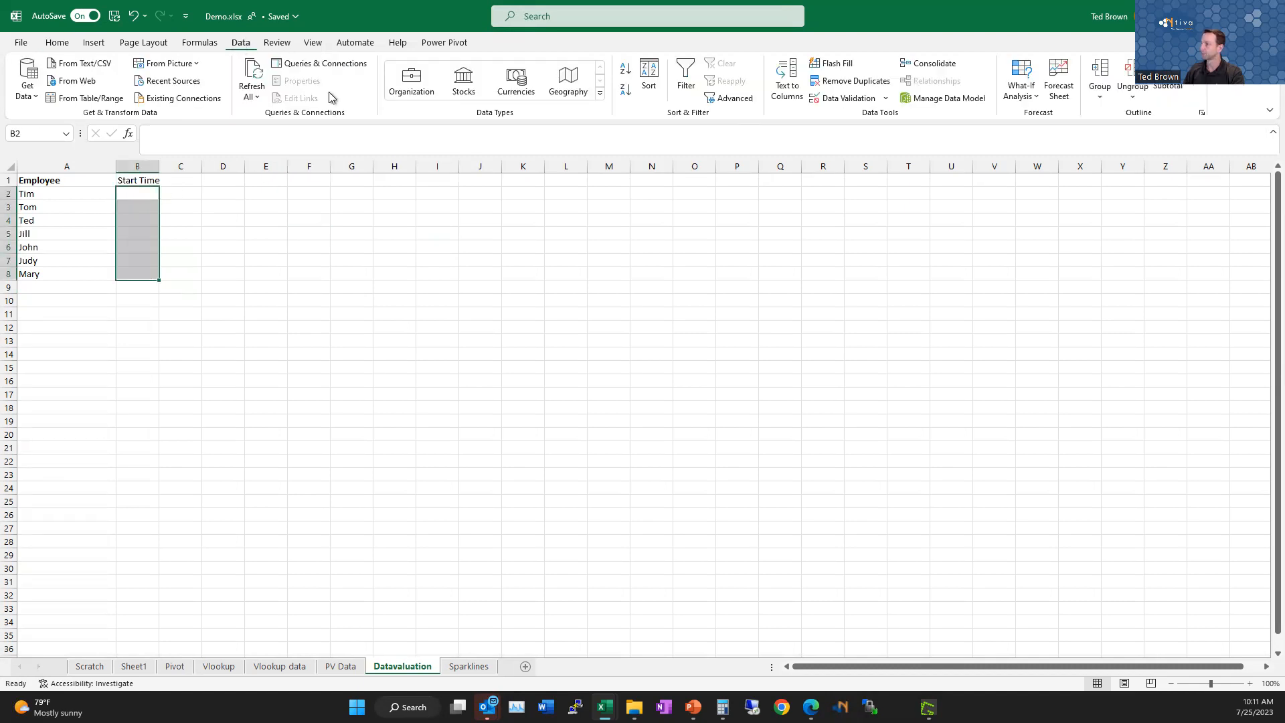
{"action": "left_click", "coordinate": [869, 100]}
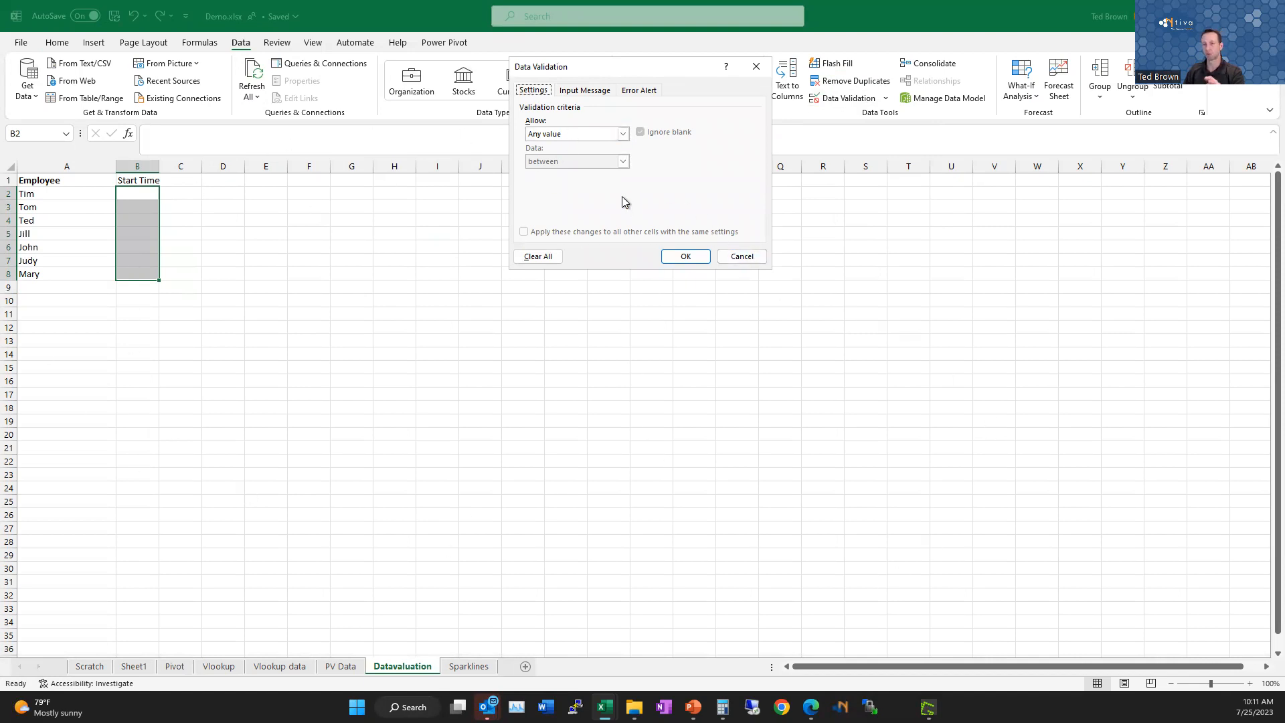
{"action": "left_click", "coordinate": [572, 134]}
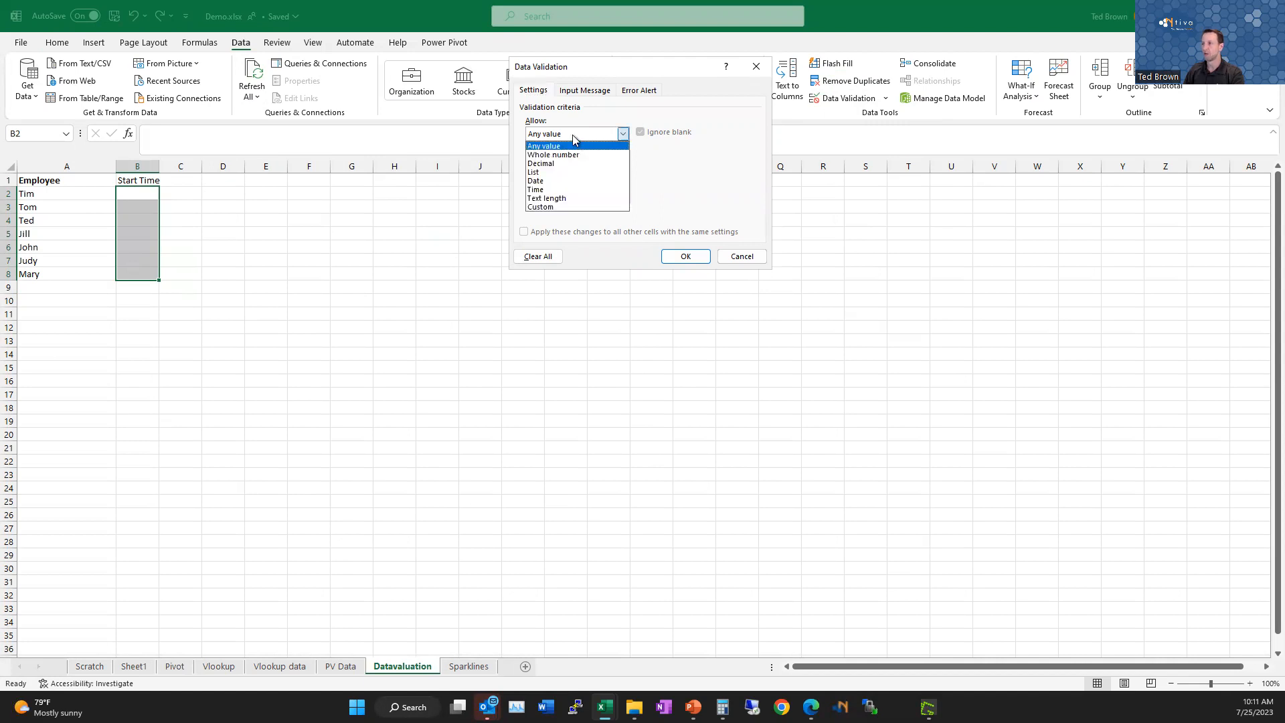
{"action": "left_click", "coordinate": [576, 190]}
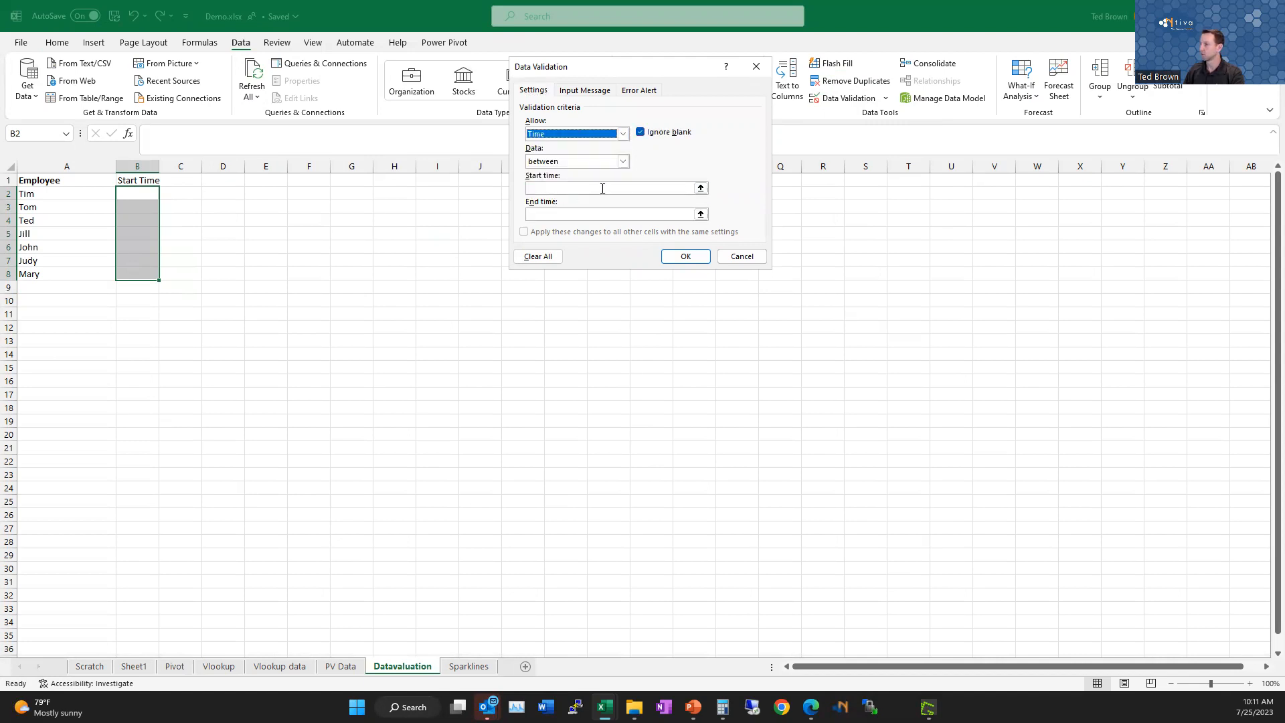
{"action": "left_click", "coordinate": [602, 188]}
{"action": "type", "text": "8 am"}
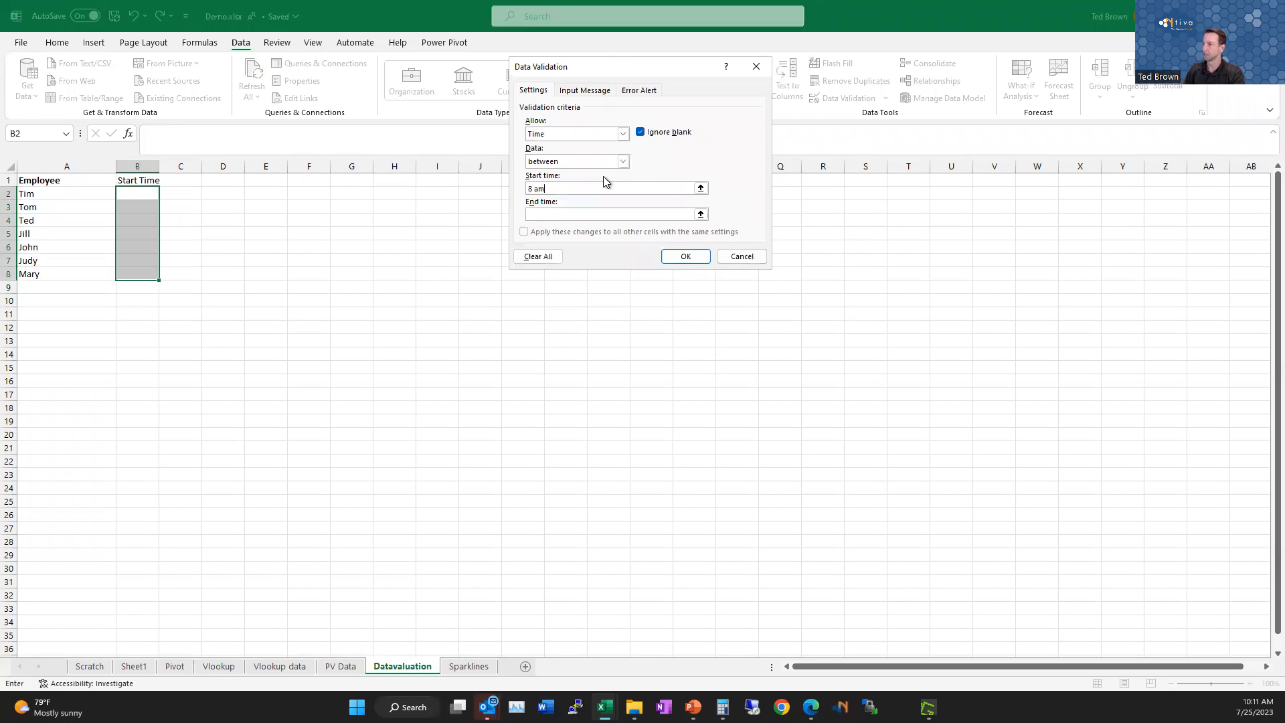
{"action": "left_click", "coordinate": [540, 211]}
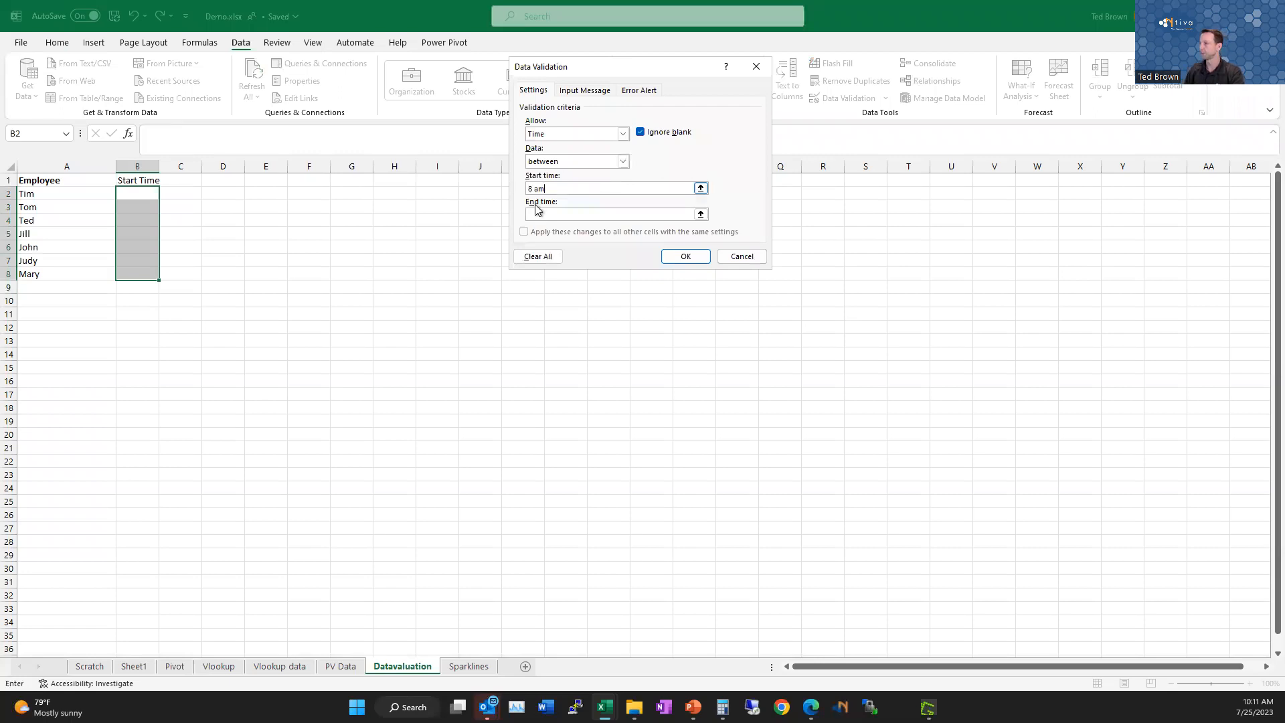
{"action": "type", "text": "11 am"}
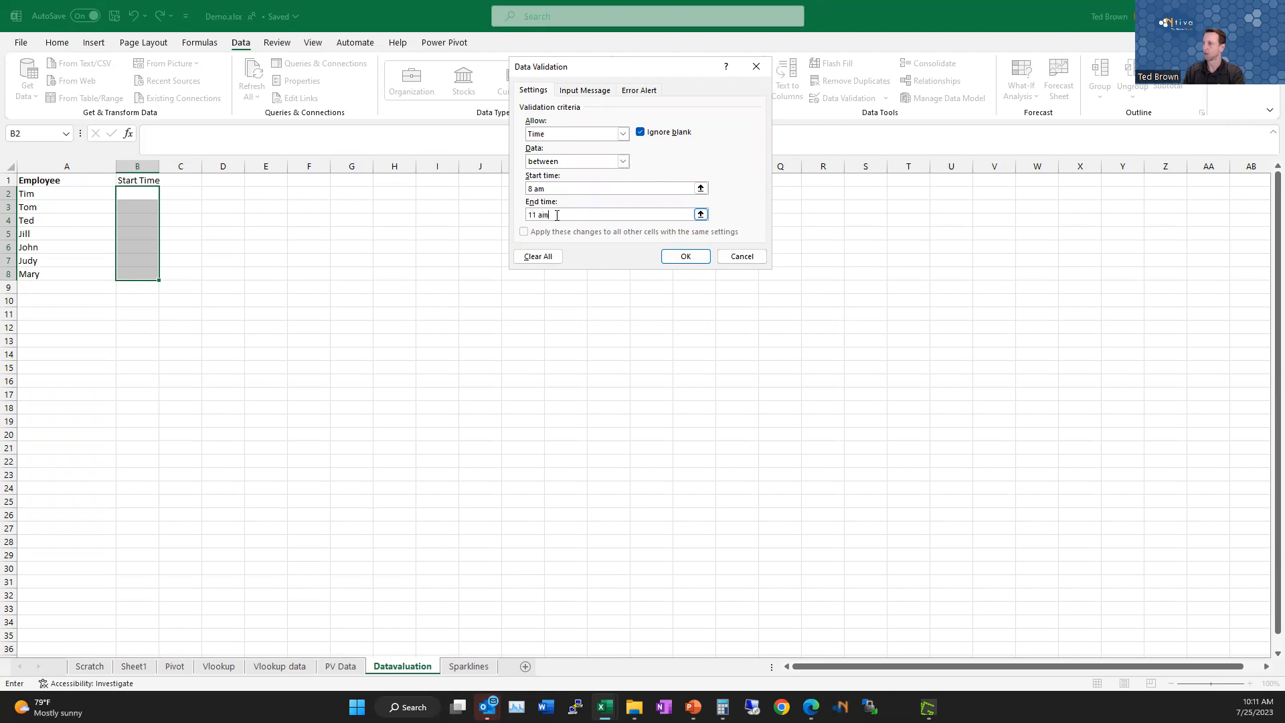
Give the validation an input message titled 'Start time' reading 'please enter a time between 8am and 11am'
{"action": "left_click", "coordinate": [584, 90]}
{"action": "left_click", "coordinate": [564, 151]}
{"action": "type", "text": "Stra"}
{"action": "key", "text": "BackSpace"}
{"action": "key", "text": "BackSpace"}
{"action": "type", "text": "art tim"}
{"action": "key", "text": "Tab"}
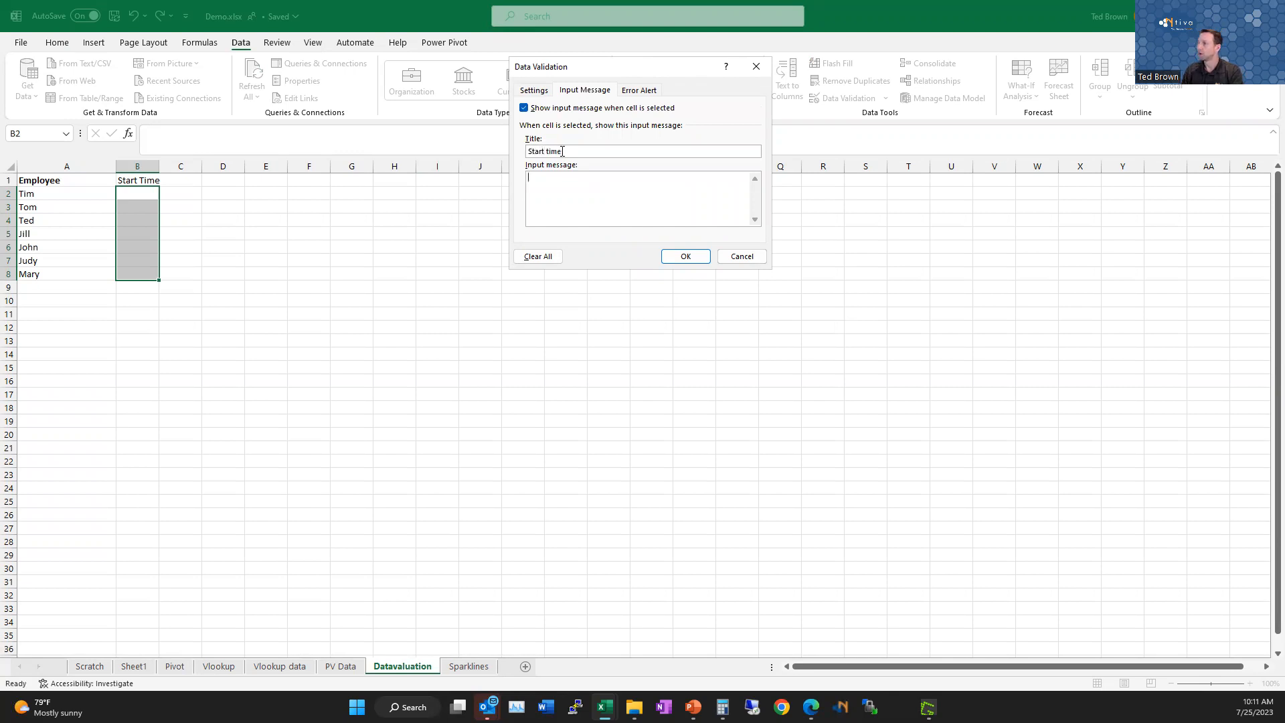
{"action": "type", "text": "please enter a time between 8am and 11am"}
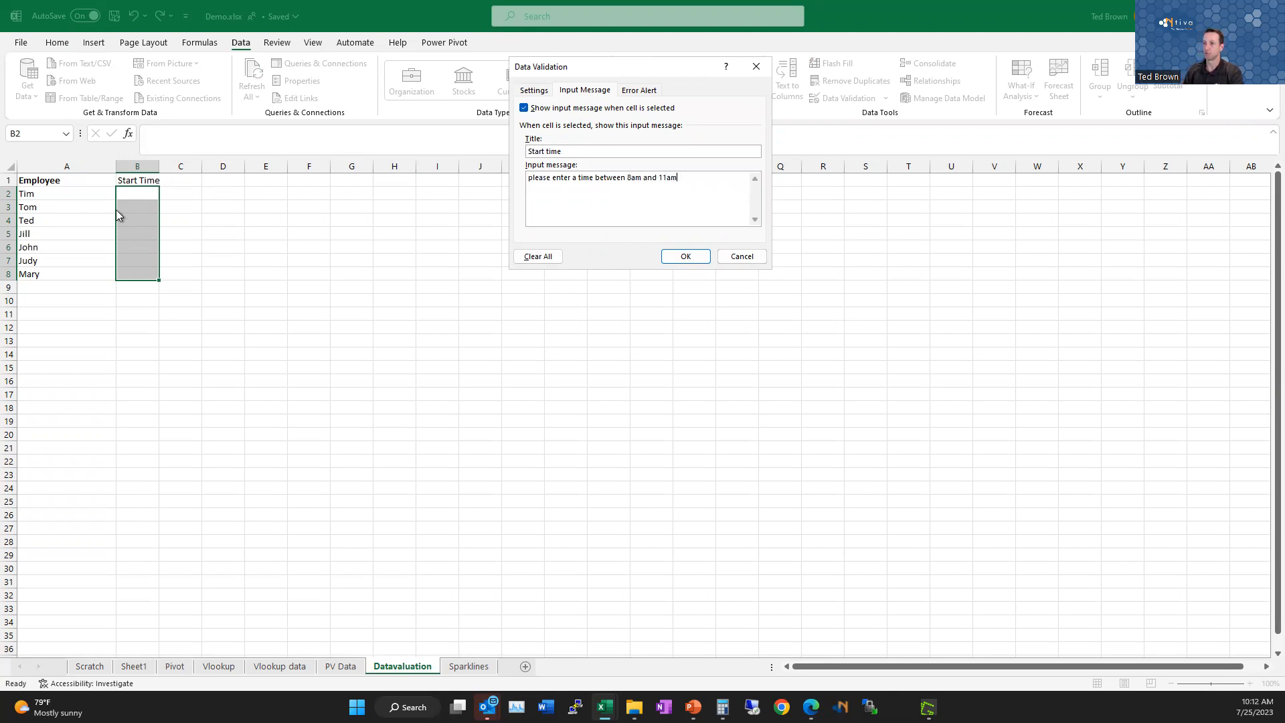
Add a Stop error alert titled 'Please Stop' with the message 'Enter a time between 8 and 11am' and apply the validation
{"action": "left_click", "coordinate": [644, 91]}
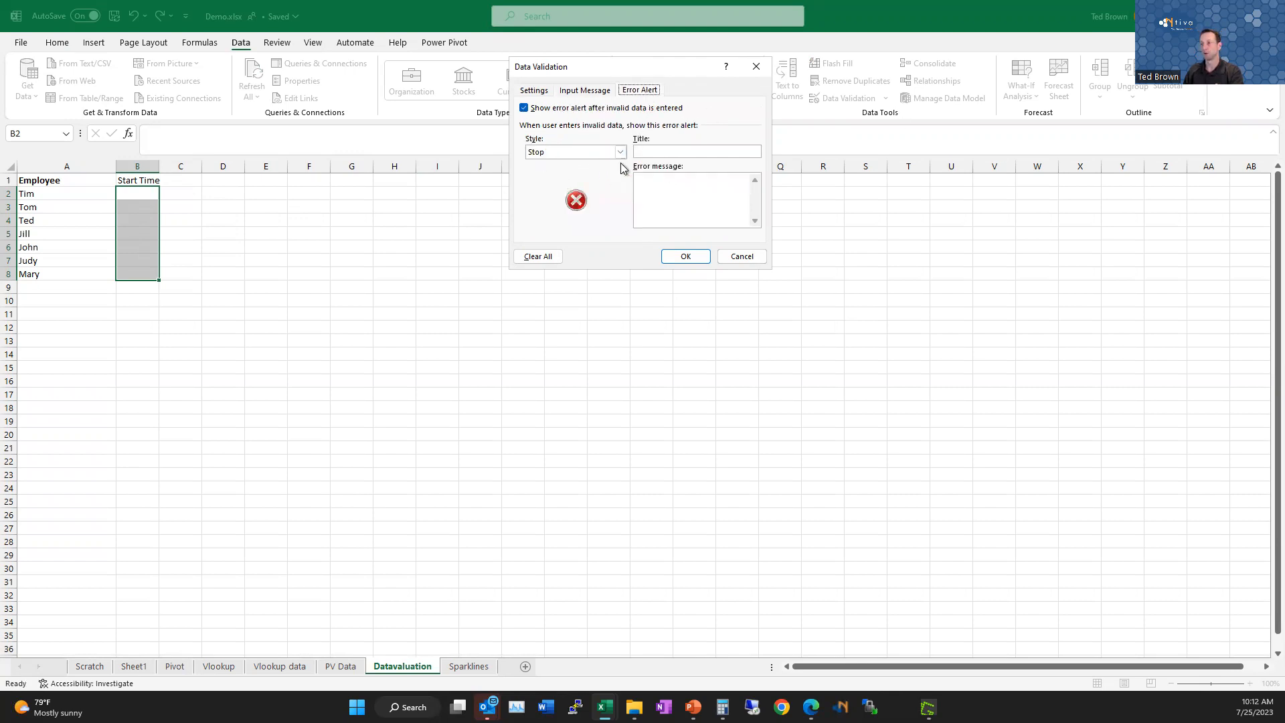
{"action": "left_click", "coordinate": [656, 150]}
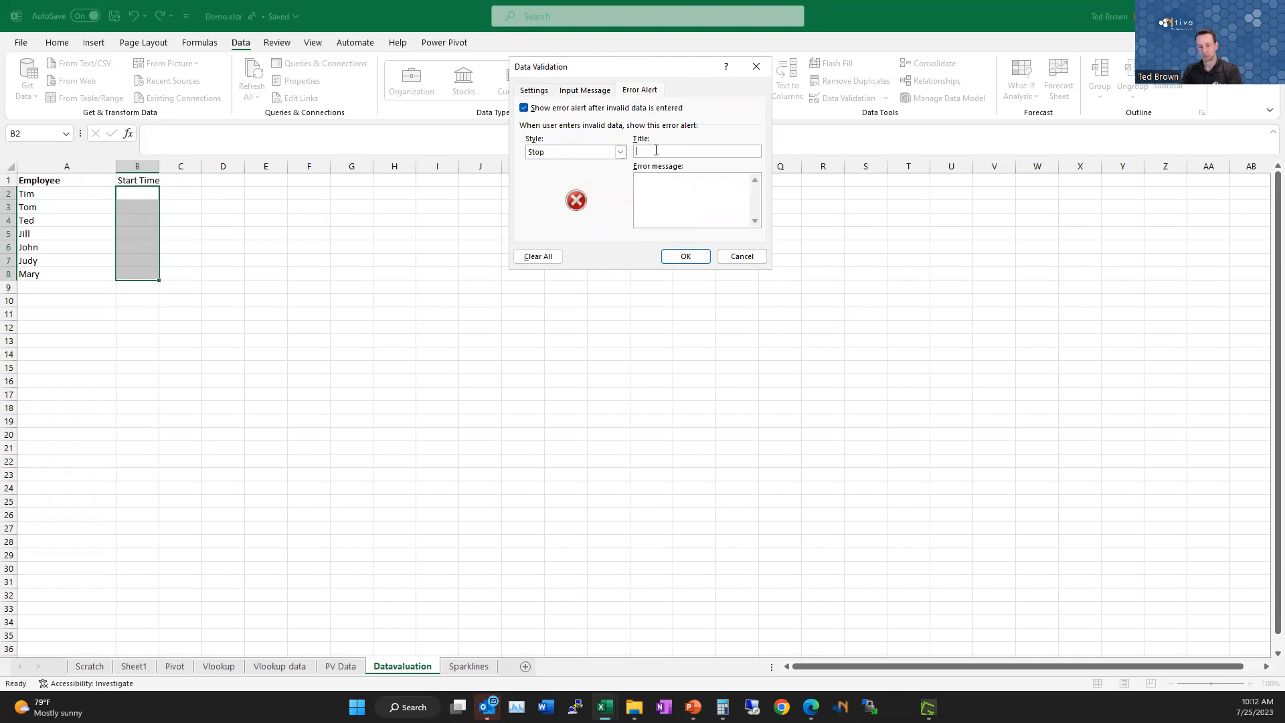
{"action": "type", "text": "Please Stop"}
{"action": "left_click", "coordinate": [693, 189]}
{"action": "type", "text": "Enter a time bt"}
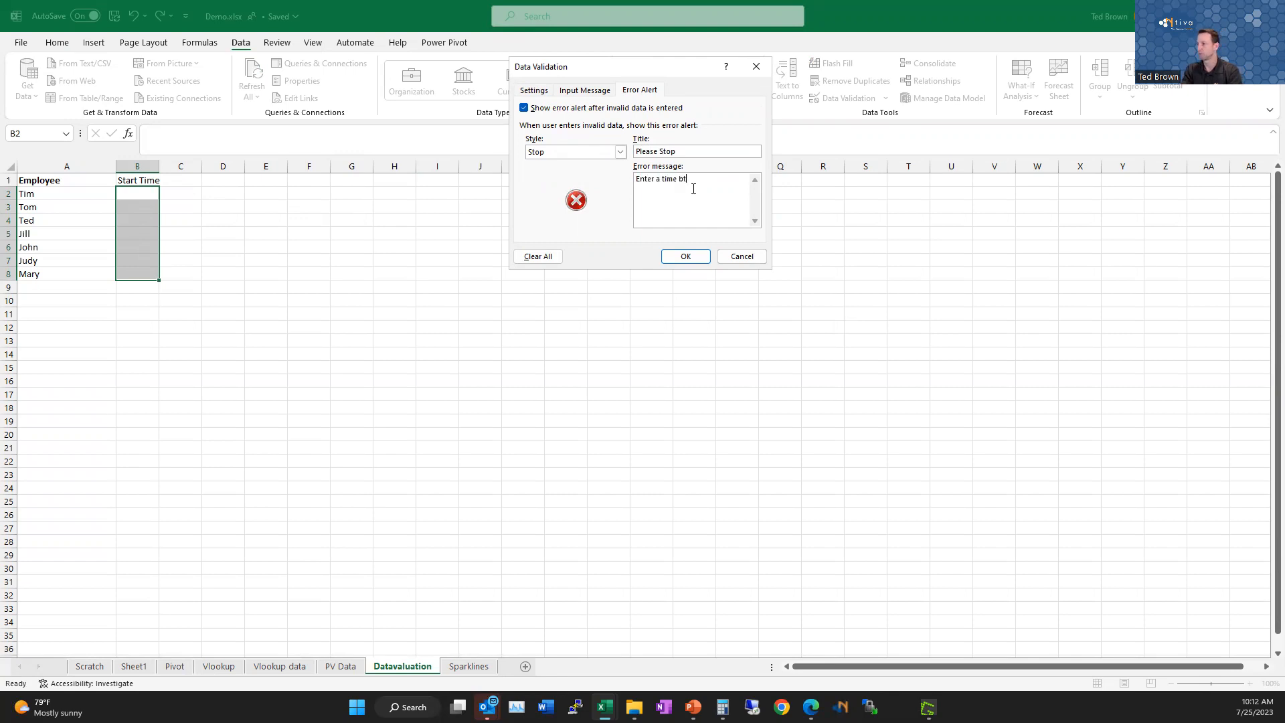
{"action": "type", "text": "etween 8 and 11am"}
{"action": "left_click", "coordinate": [685, 257]}
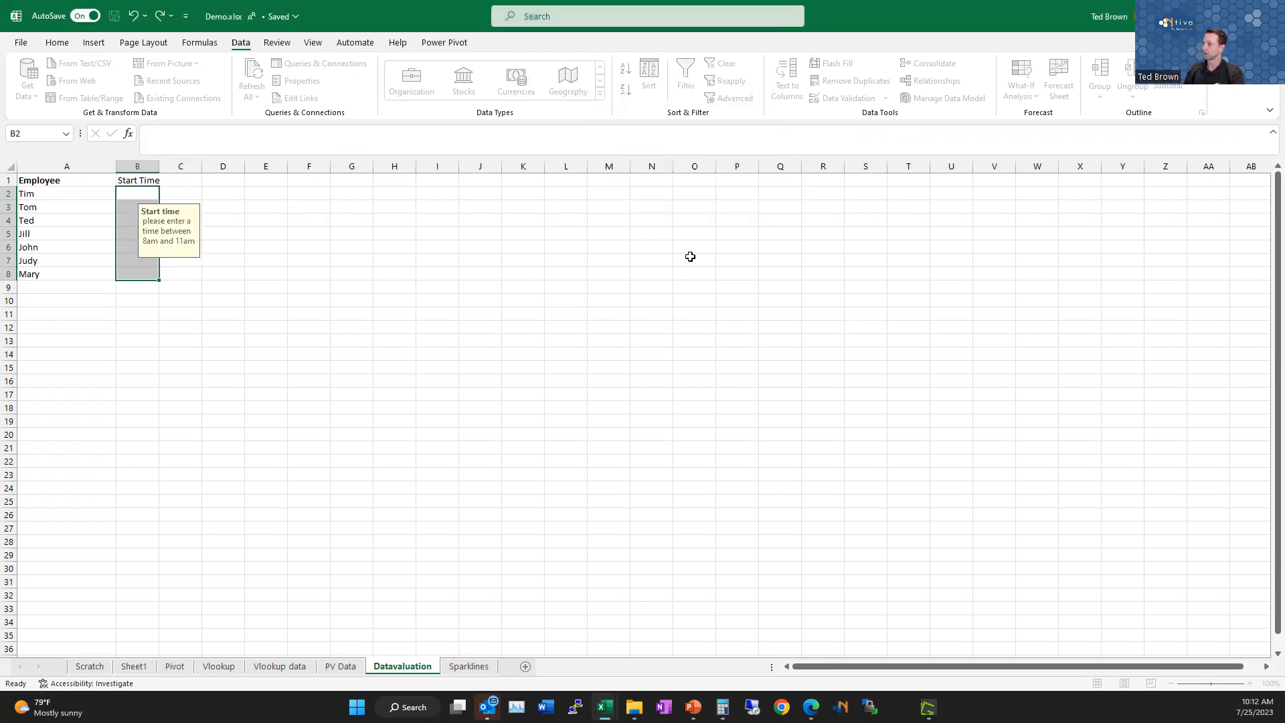
Check the input message on Start Time cells B2 and B4
{"action": "left_click", "coordinate": [540, 302]}
{"action": "left_click", "coordinate": [137, 189]}
{"action": "left_click", "coordinate": [124, 221]}
{"action": "left_click", "coordinate": [132, 192]}
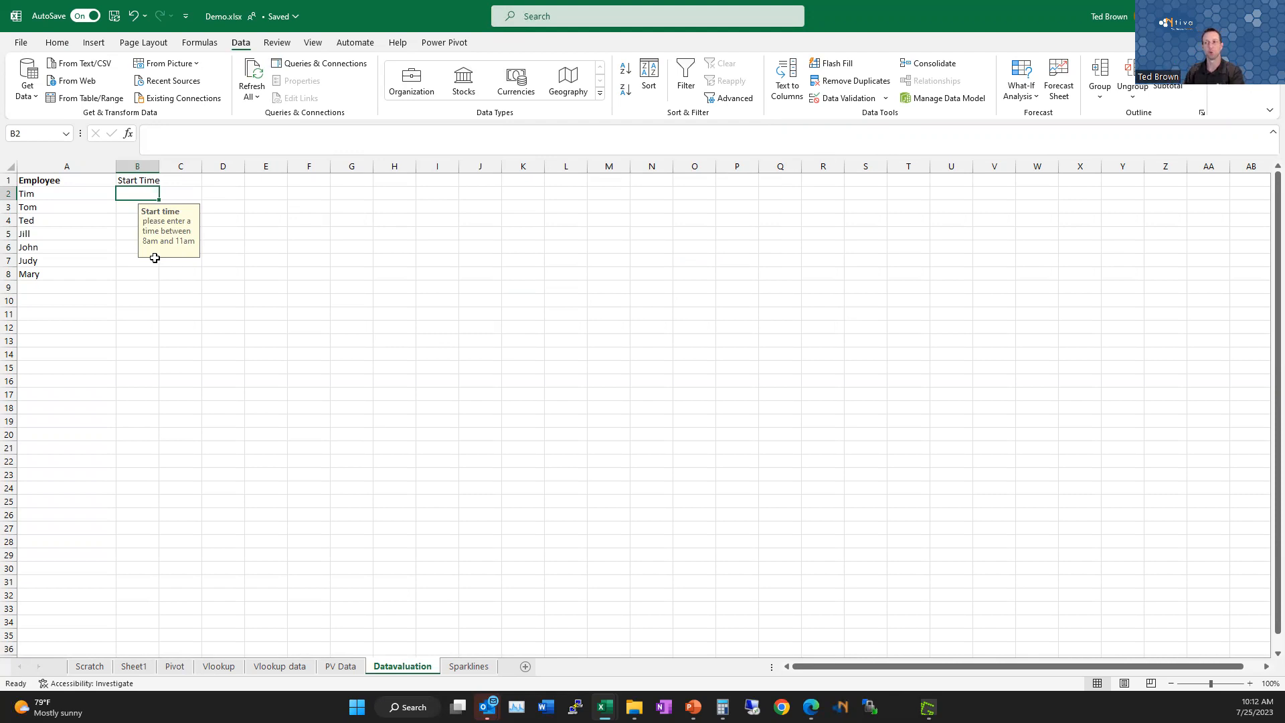
{"action": "left_click", "coordinate": [277, 232]}
Enter the start times 8 am in B2 and 8:30 am in B3
{"action": "left_click", "coordinate": [132, 193]}
{"action": "key", "text": "BackSpace"}
{"action": "type", "text": "8 am"}
{"action": "key", "text": "Return"}
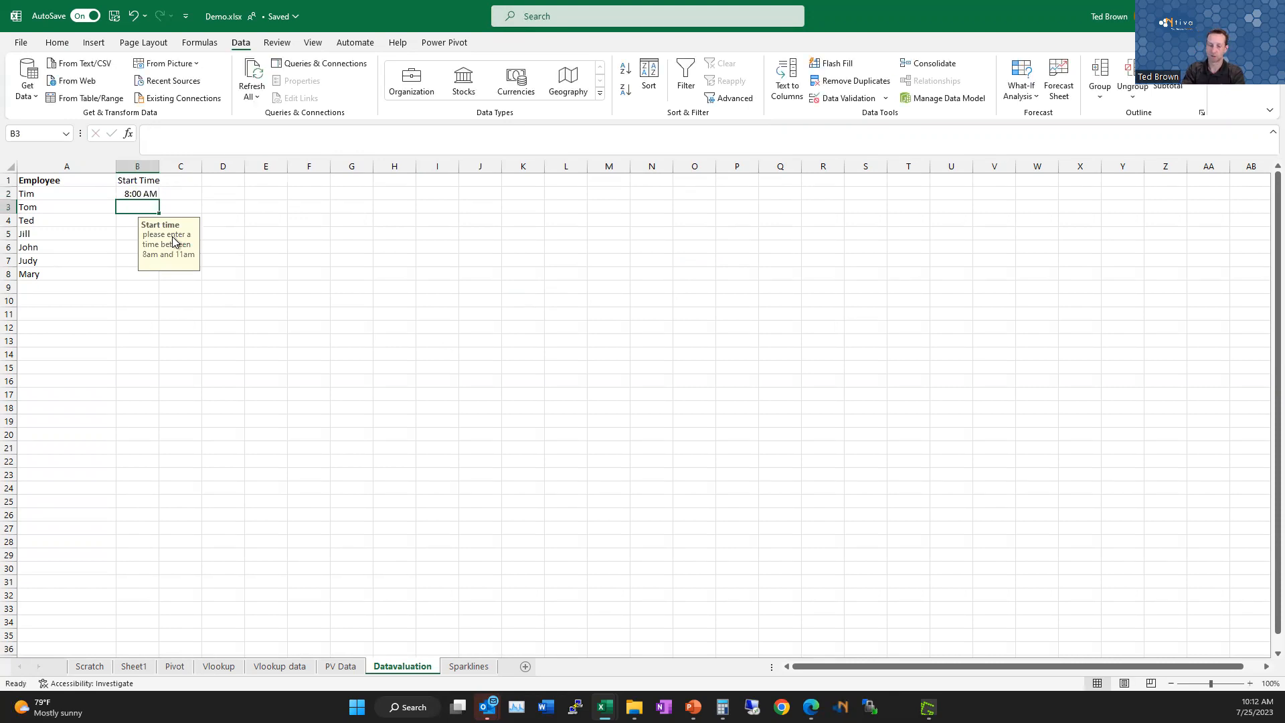
{"action": "type", "text": "8:30"}
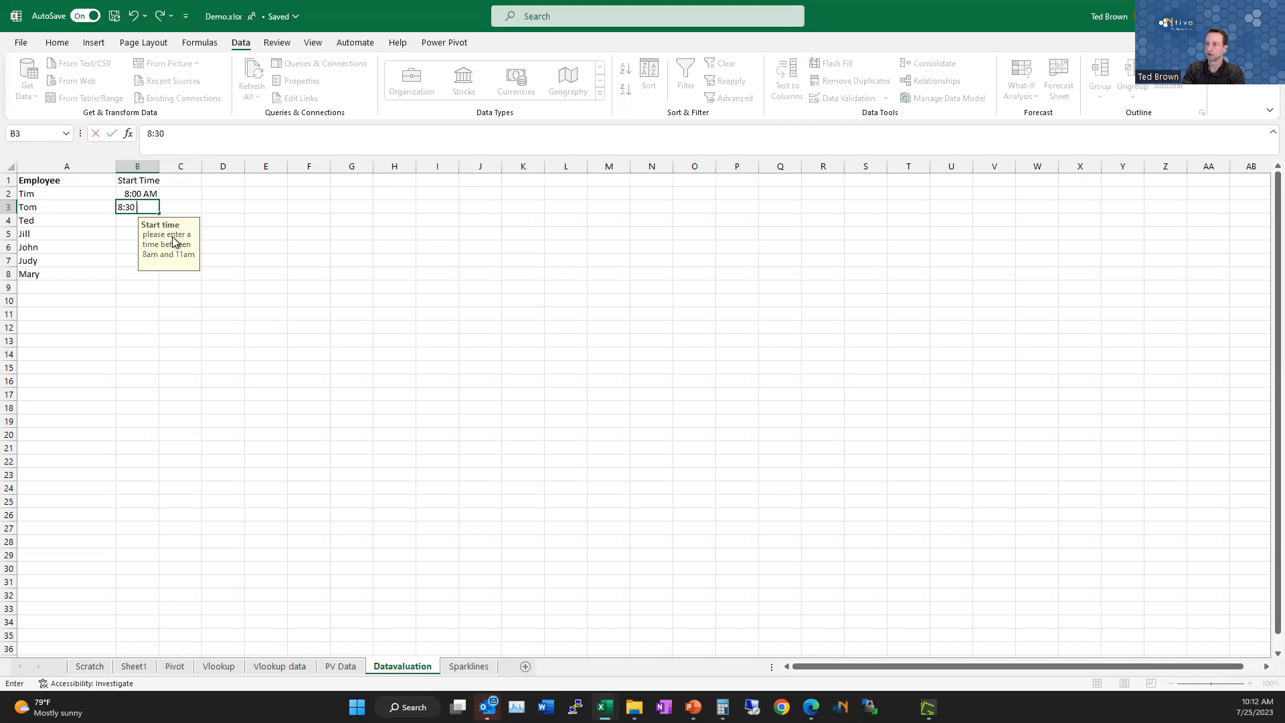
{"action": "key", "text": "Return"}
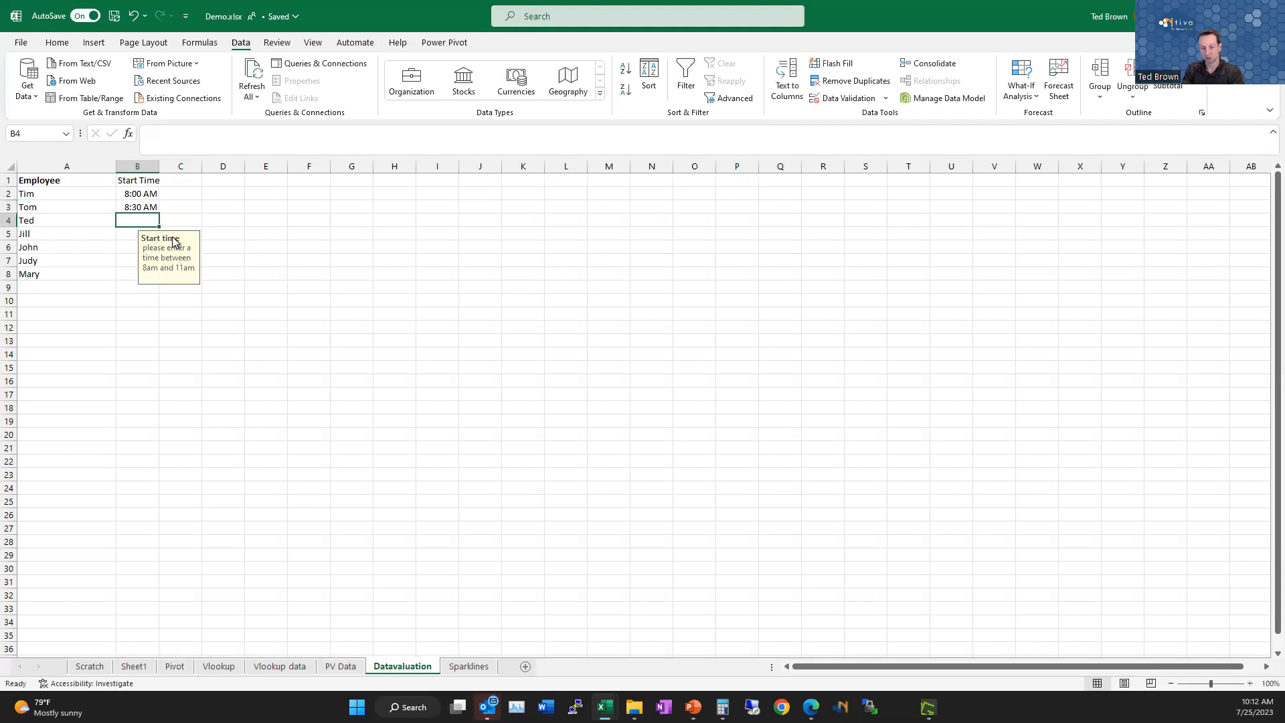
Test the validation in B4 with 11:30 am and correct the entry to 11:00
{"action": "type", "text": "11:30 am"}
{"action": "key", "text": "Return"}
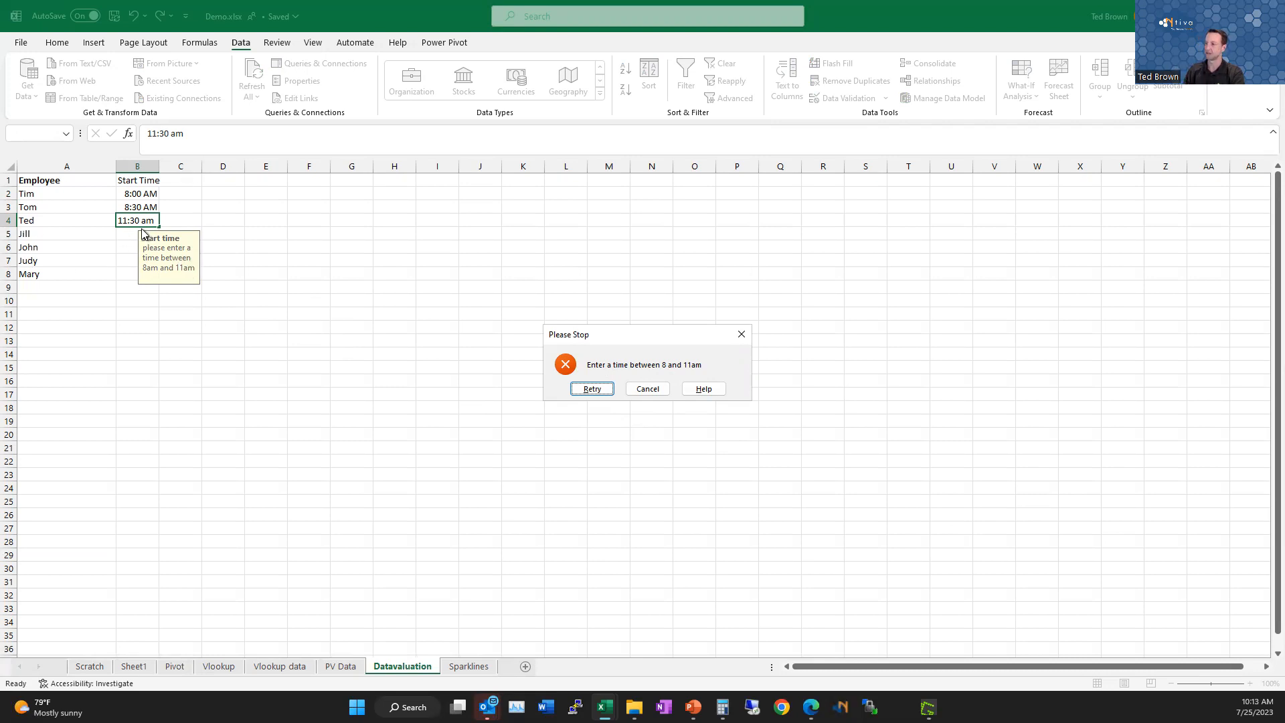
{"action": "left_click", "coordinate": [579, 389]}
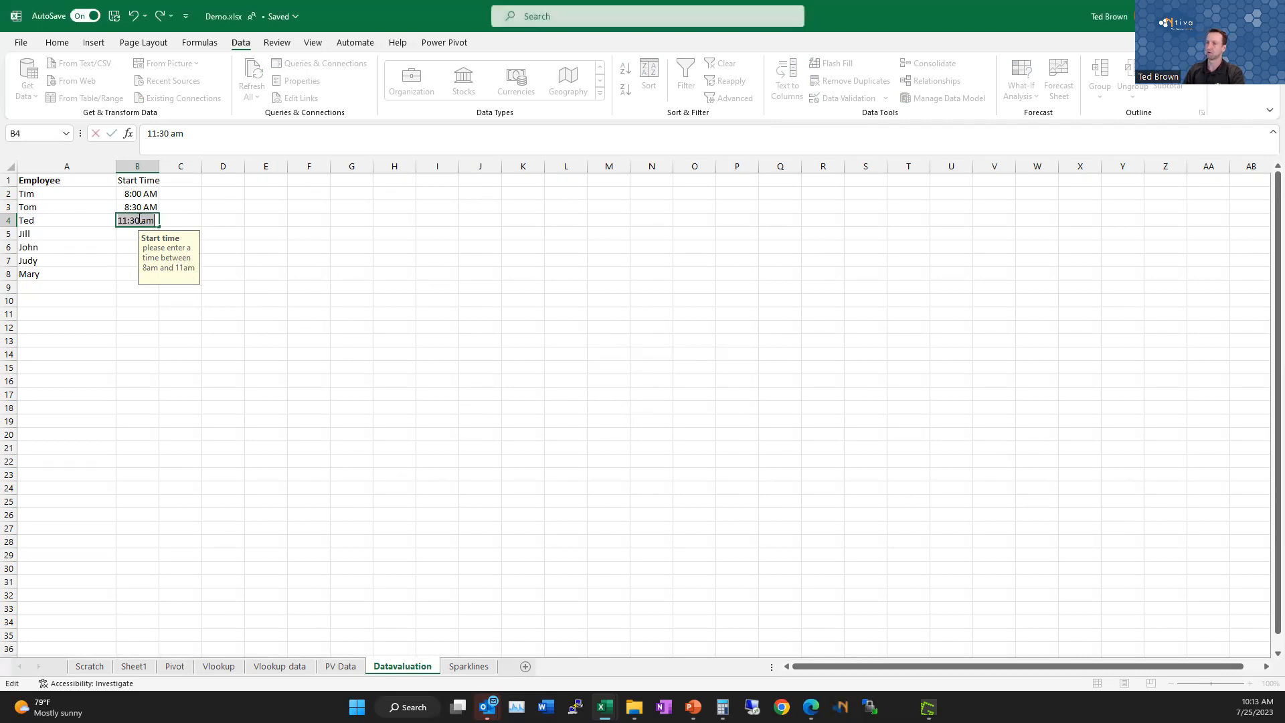
{"action": "type", "text": "11:00"}
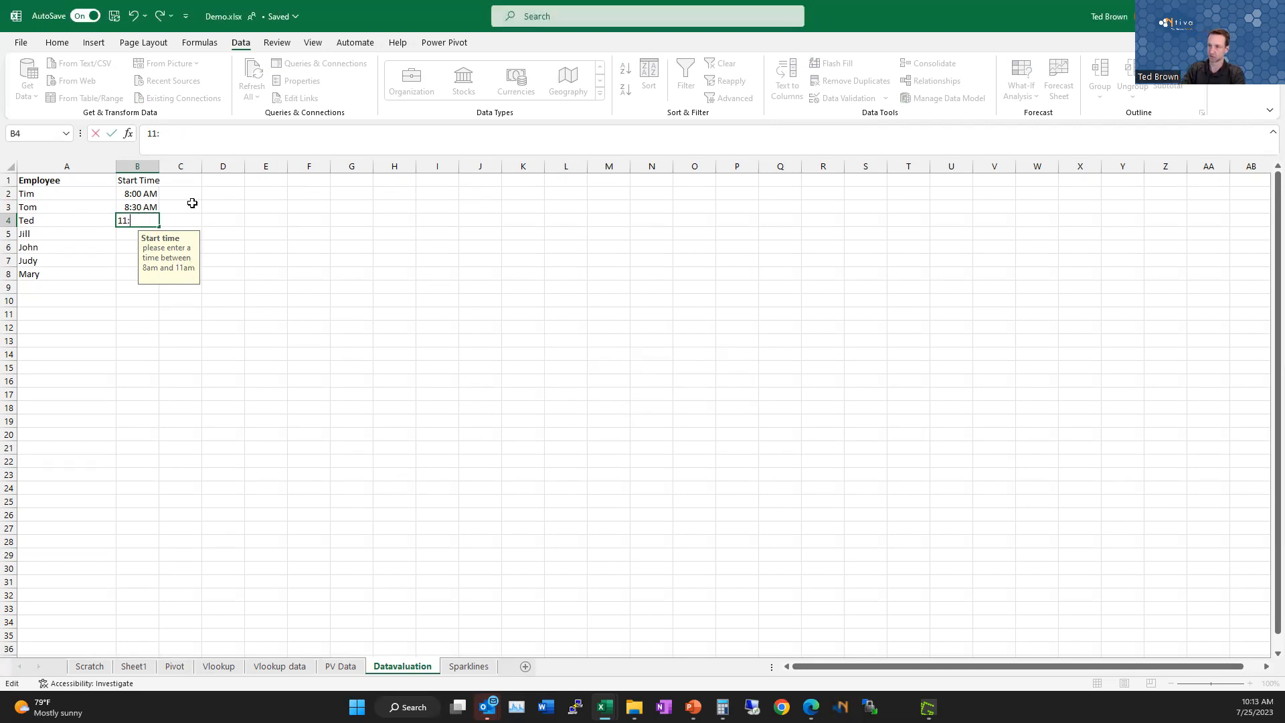
{"action": "key", "text": "Return"}
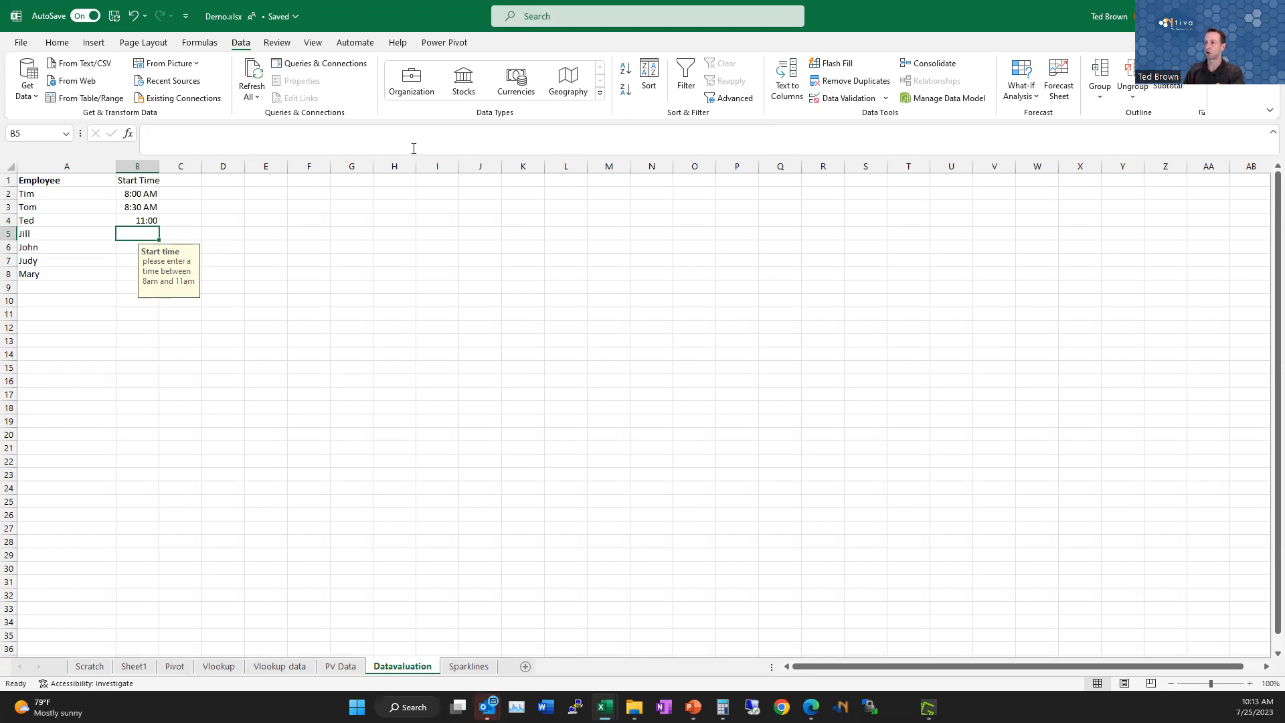
Review the data validation criteria for B5 and the value types that can be allowed, leaving the settings as they are
{"action": "left_click", "coordinate": [885, 99]}
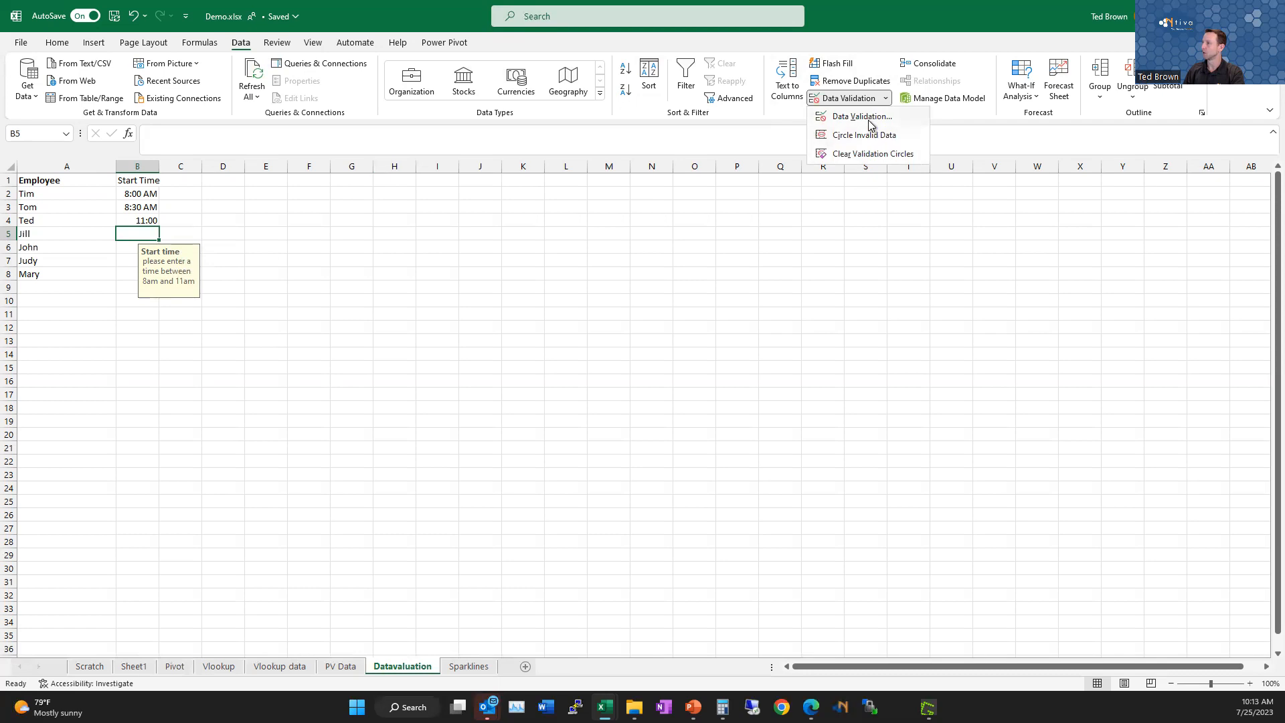
{"action": "left_click", "coordinate": [869, 121]}
{"action": "left_click", "coordinate": [544, 92]}
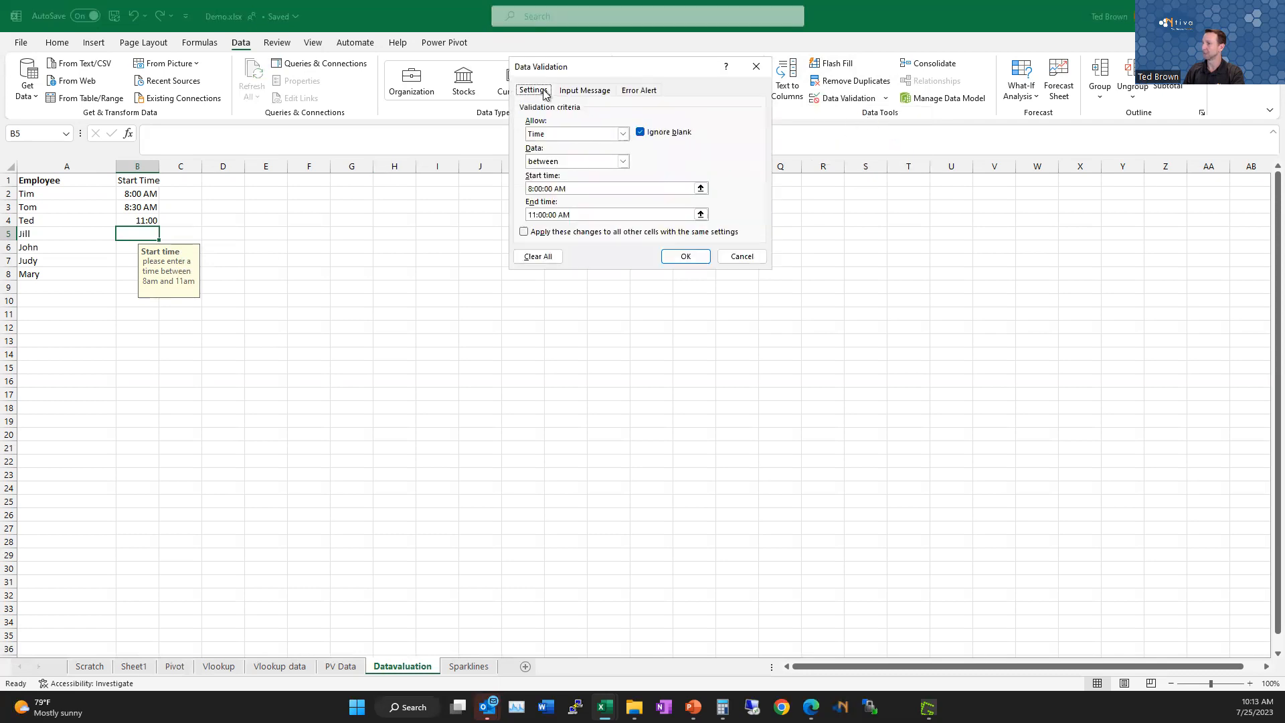
{"action": "left_click", "coordinate": [622, 134]}
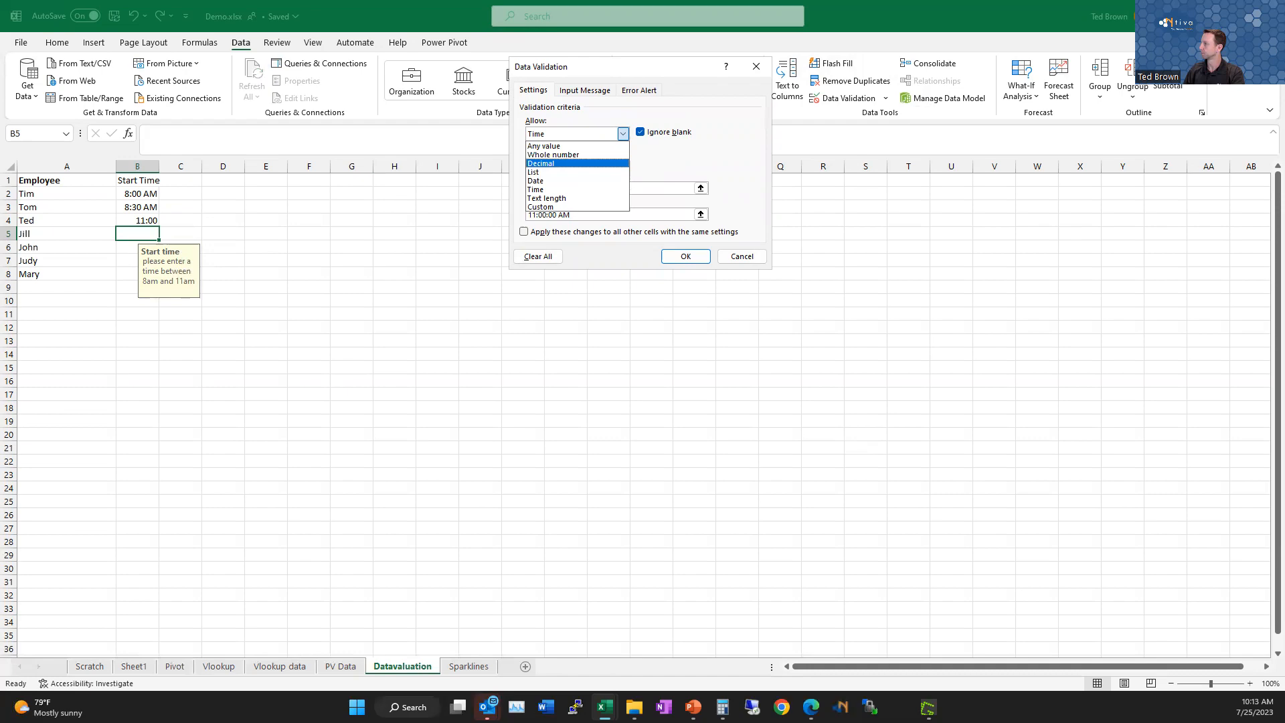
{"action": "left_click", "coordinate": [741, 257]}
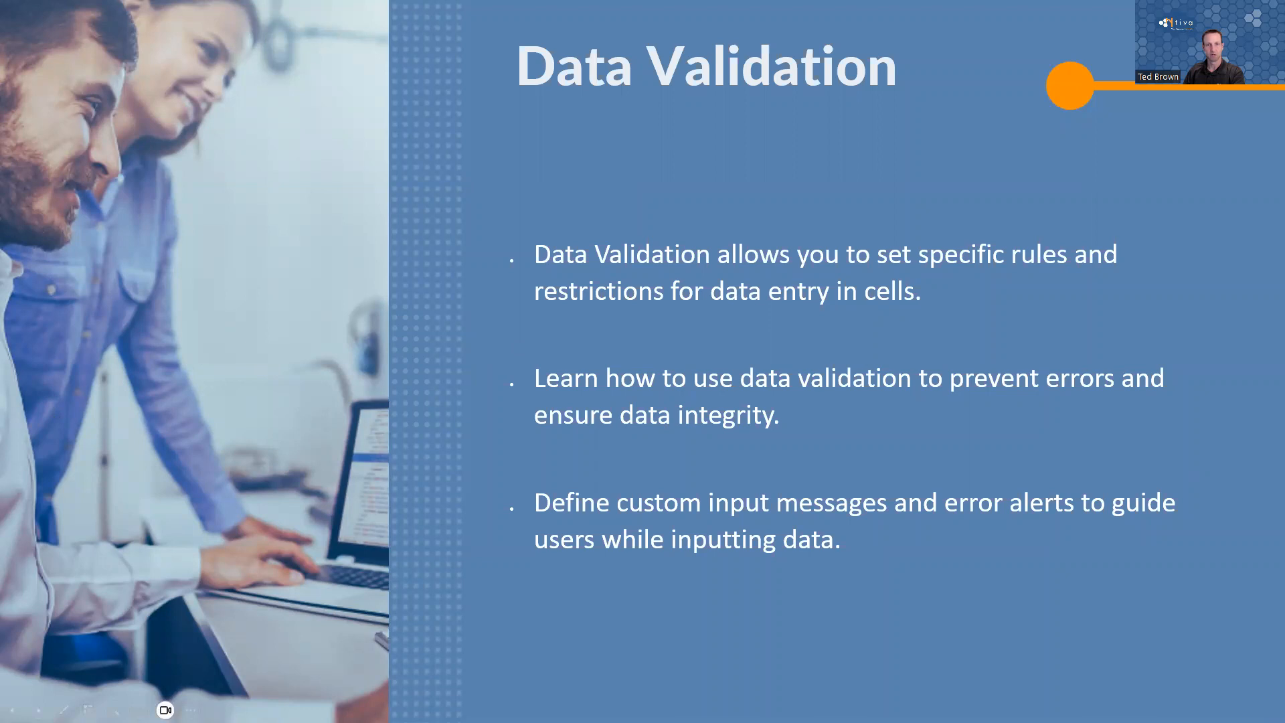
Advance the presentation to the Sparklines slide and switch to the Sparklines sheet in Excel
{"action": "key", "text": "Right"}
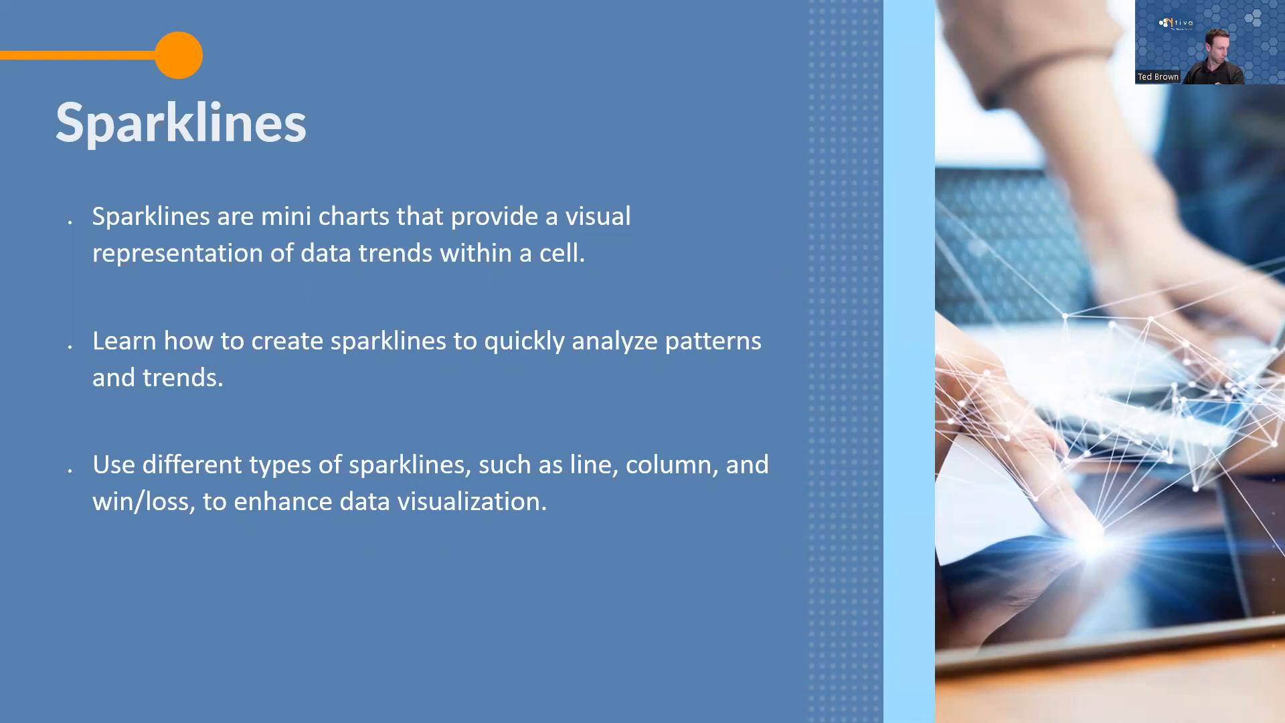
{"action": "key", "text": "alt+Tab"}
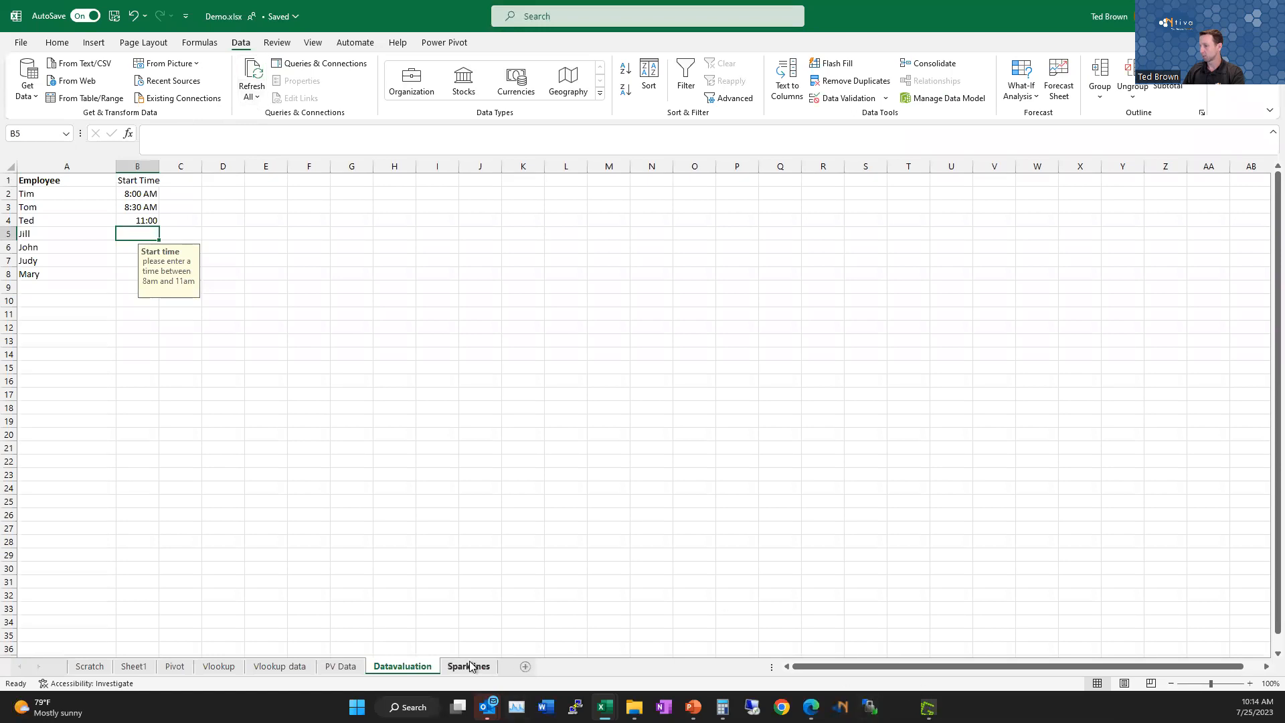
{"action": "left_click", "coordinate": [469, 666]}
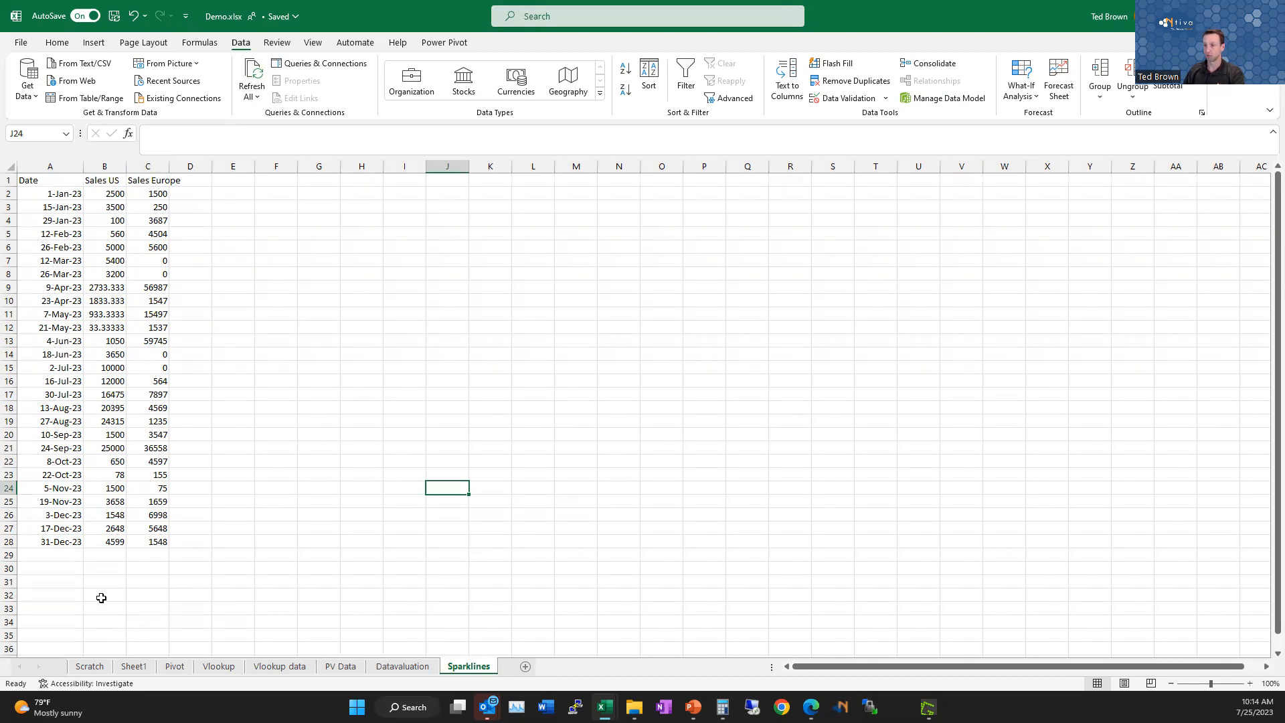
Copy the sales table A1:C28 and paste it transposed at A1 of a new worksheet
{"action": "left_click", "coordinate": [107, 195]}
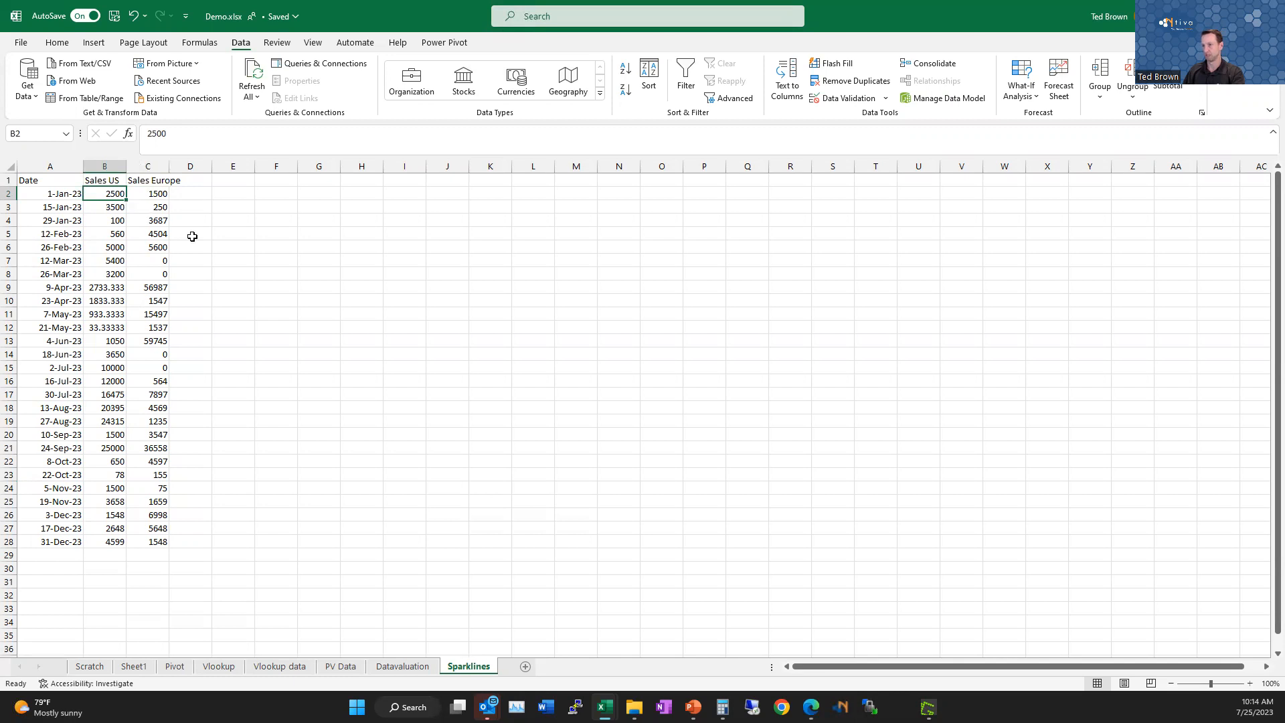
{"action": "left_click", "coordinate": [279, 247]}
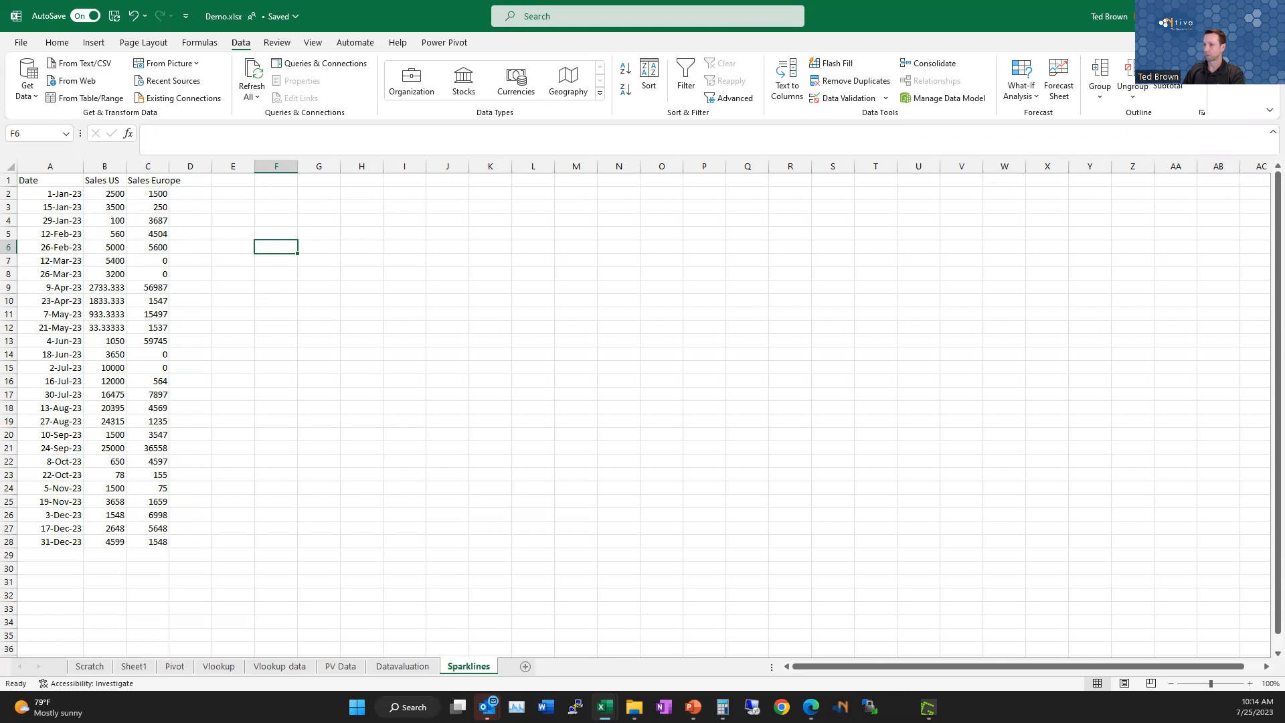
{"action": "left_click", "coordinate": [372, 379]}
{"action": "left_click_drag", "start_coordinate": [46, 180], "coordinate": [157, 547]}
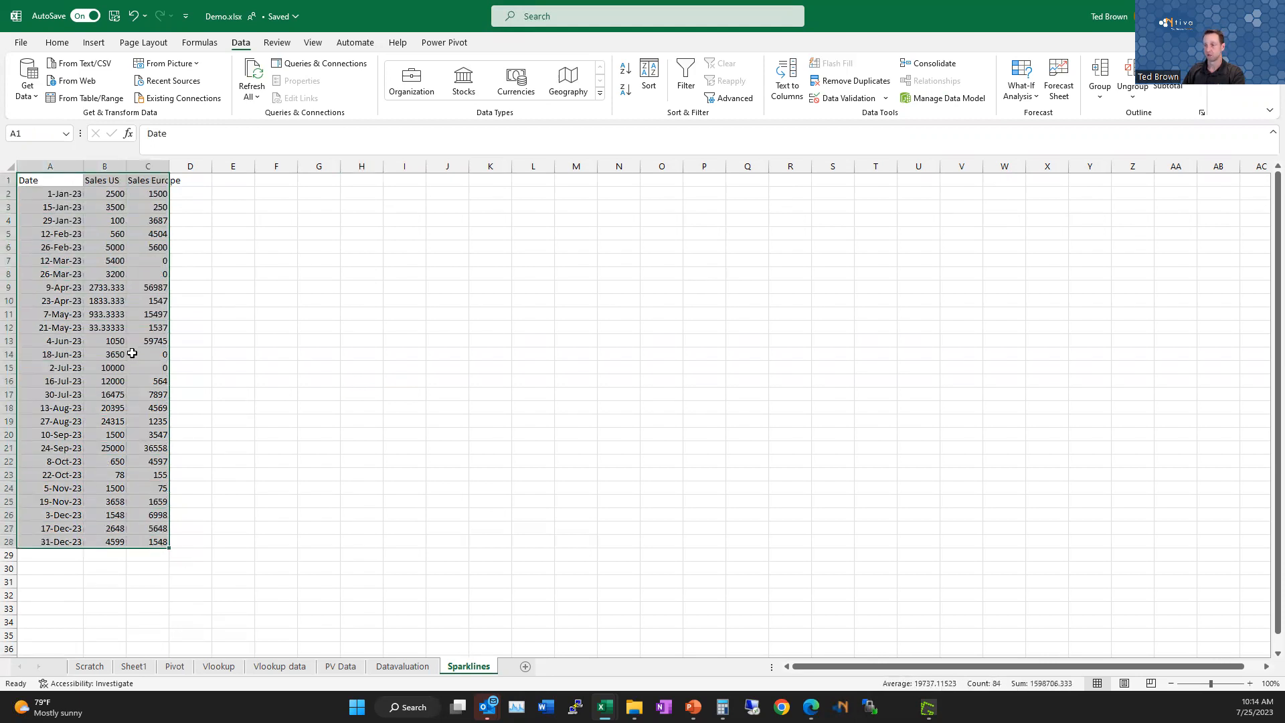
{"action": "key", "text": "ctrl+c"}
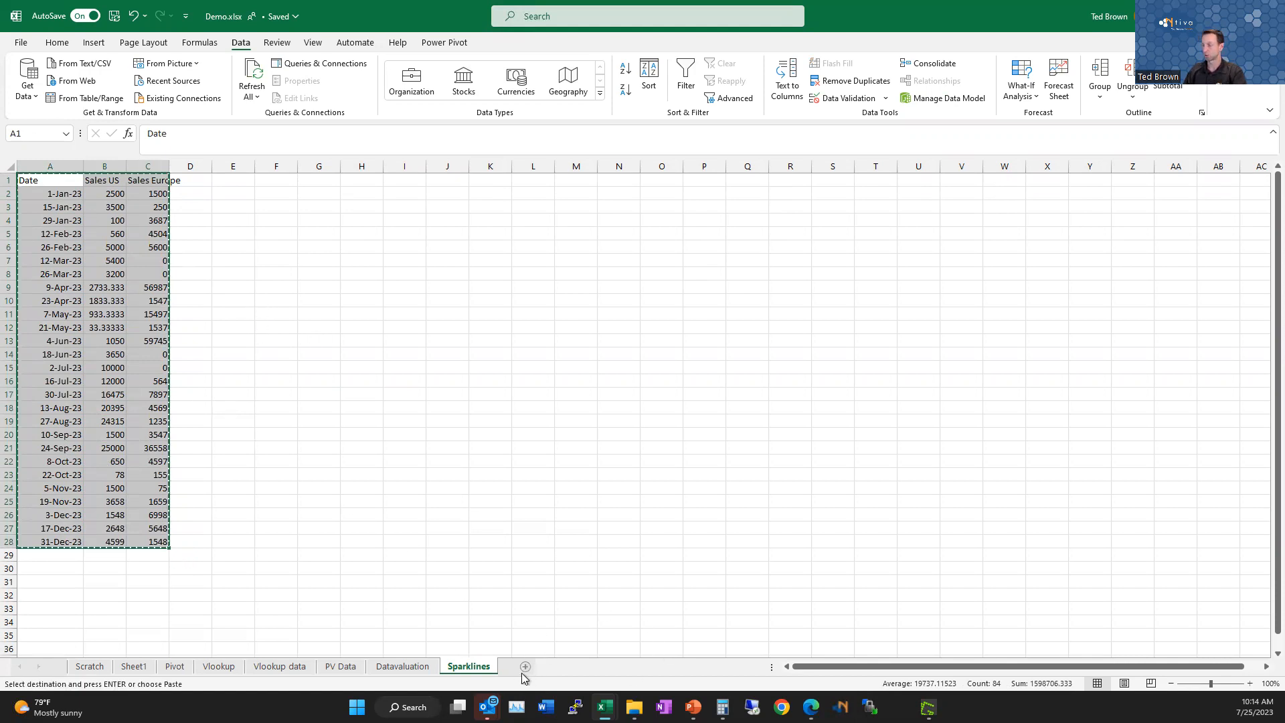
{"action": "left_click", "coordinate": [526, 666]}
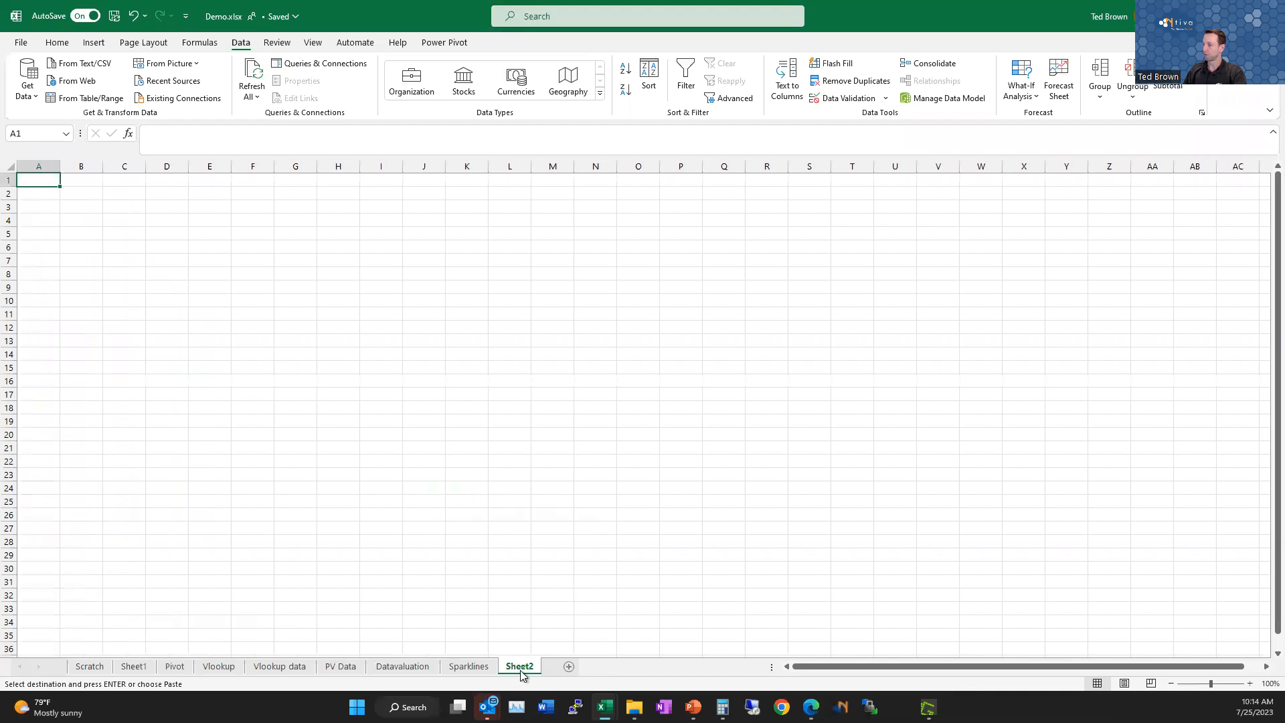
{"action": "right_click", "coordinate": [36, 182]}
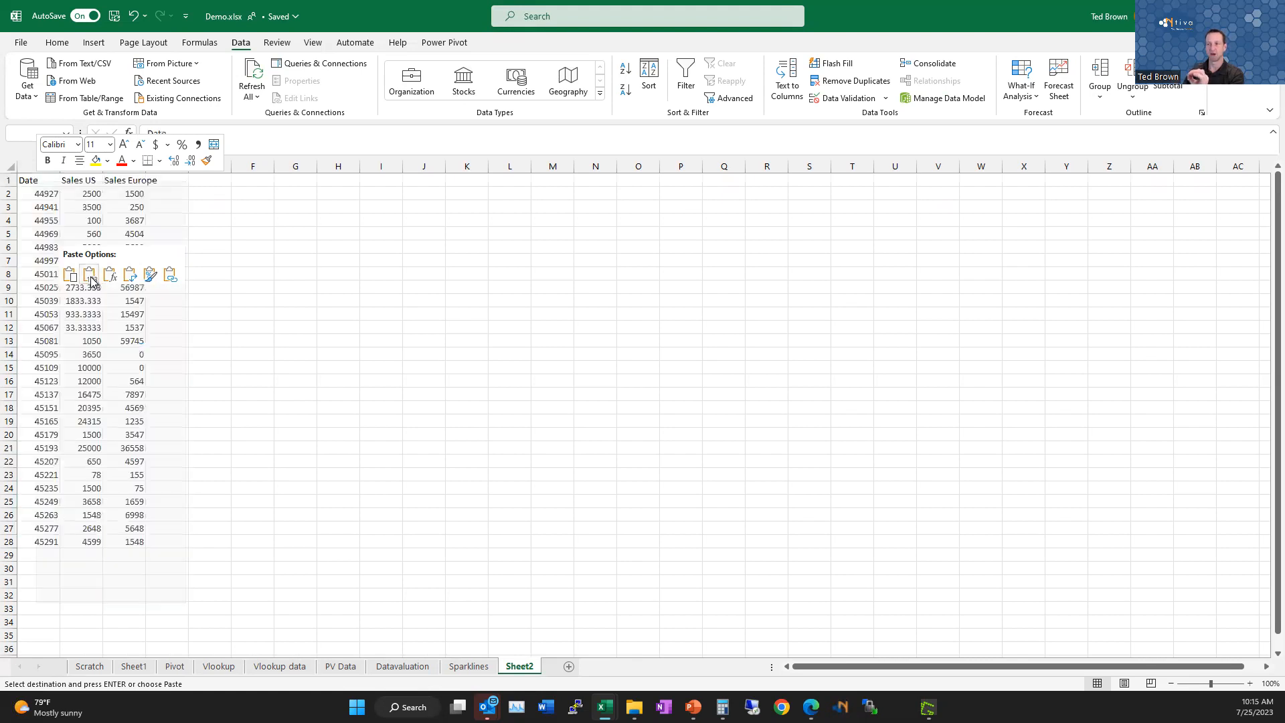
{"action": "left_click", "coordinate": [132, 276]}
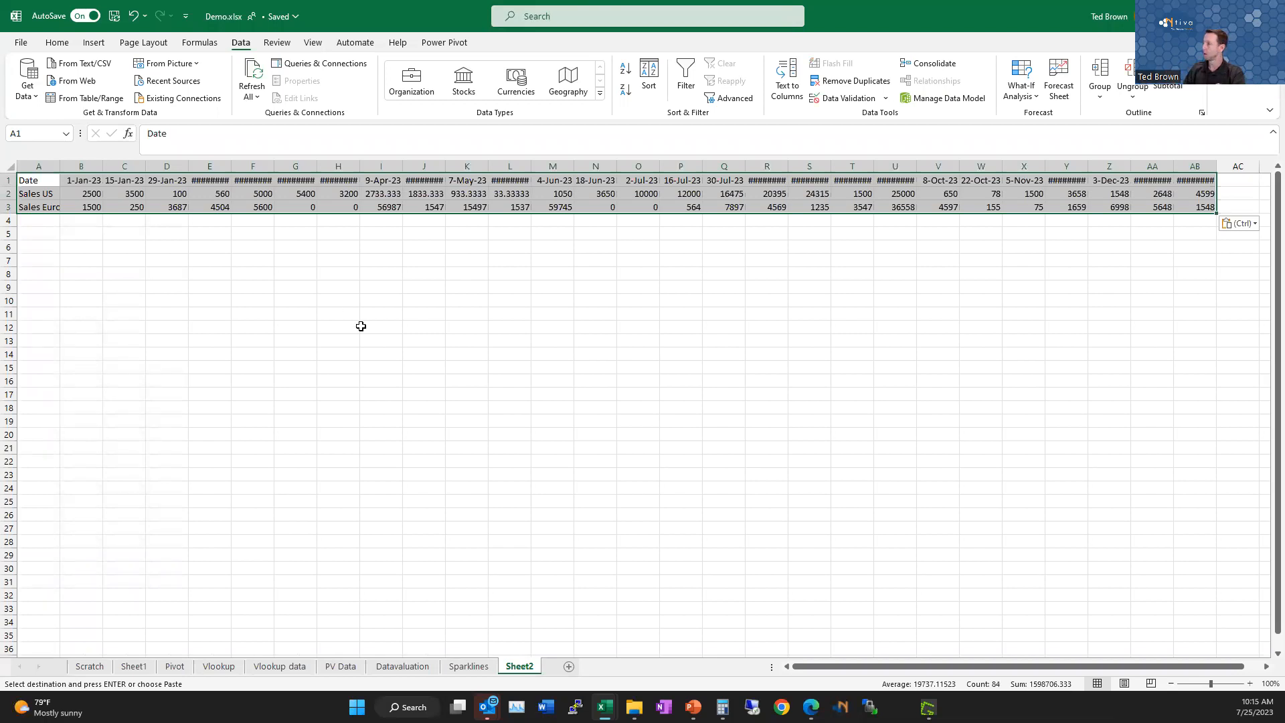
Auto-fit the widths of the 31-Dec-23, 17-Dec-23 and 21-May-23 date columns on Sheet2
{"action": "left_click", "coordinate": [495, 342]}
{"action": "double_click", "coordinate": [1217, 168]}
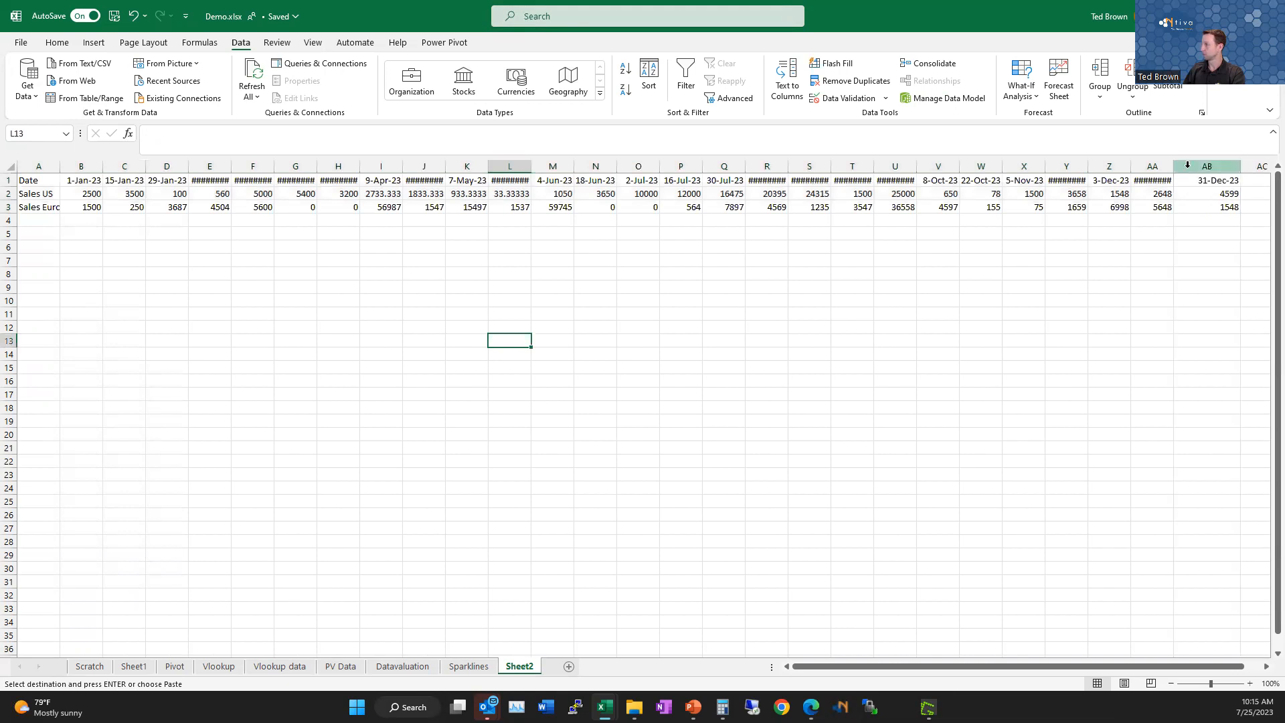
{"action": "double_click", "coordinate": [1174, 167]}
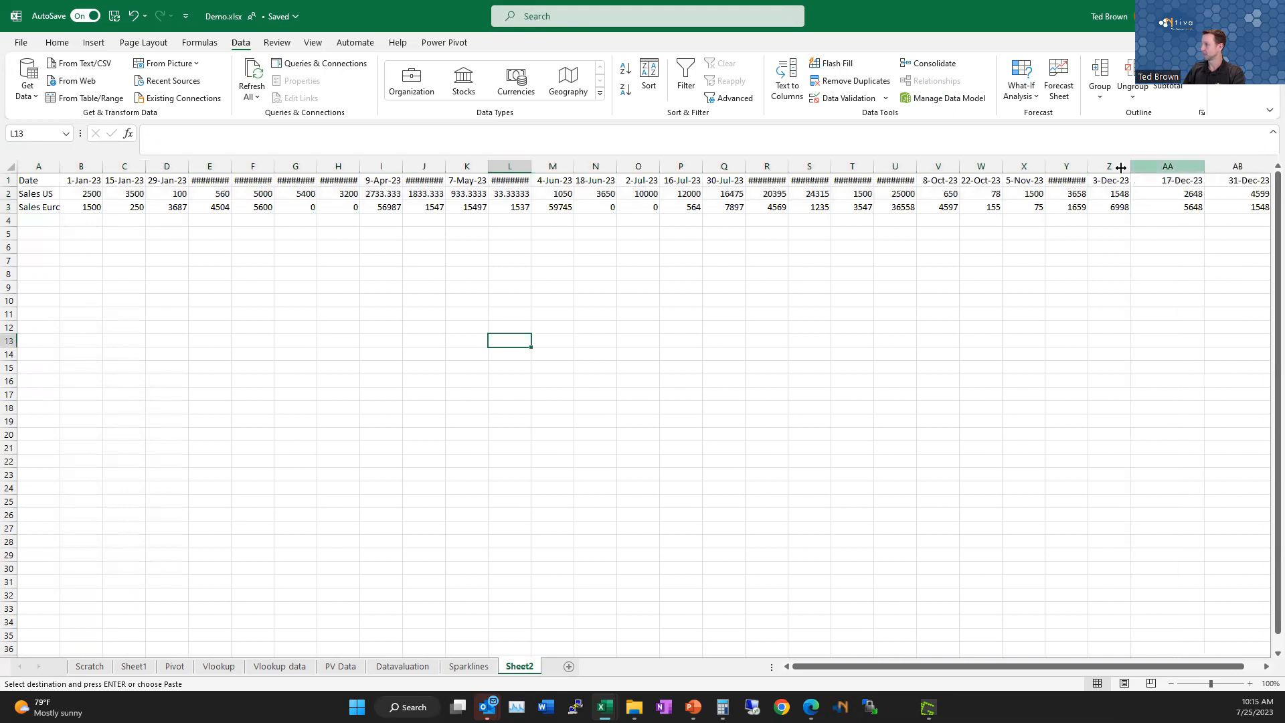
{"action": "double_click", "coordinate": [533, 164]}
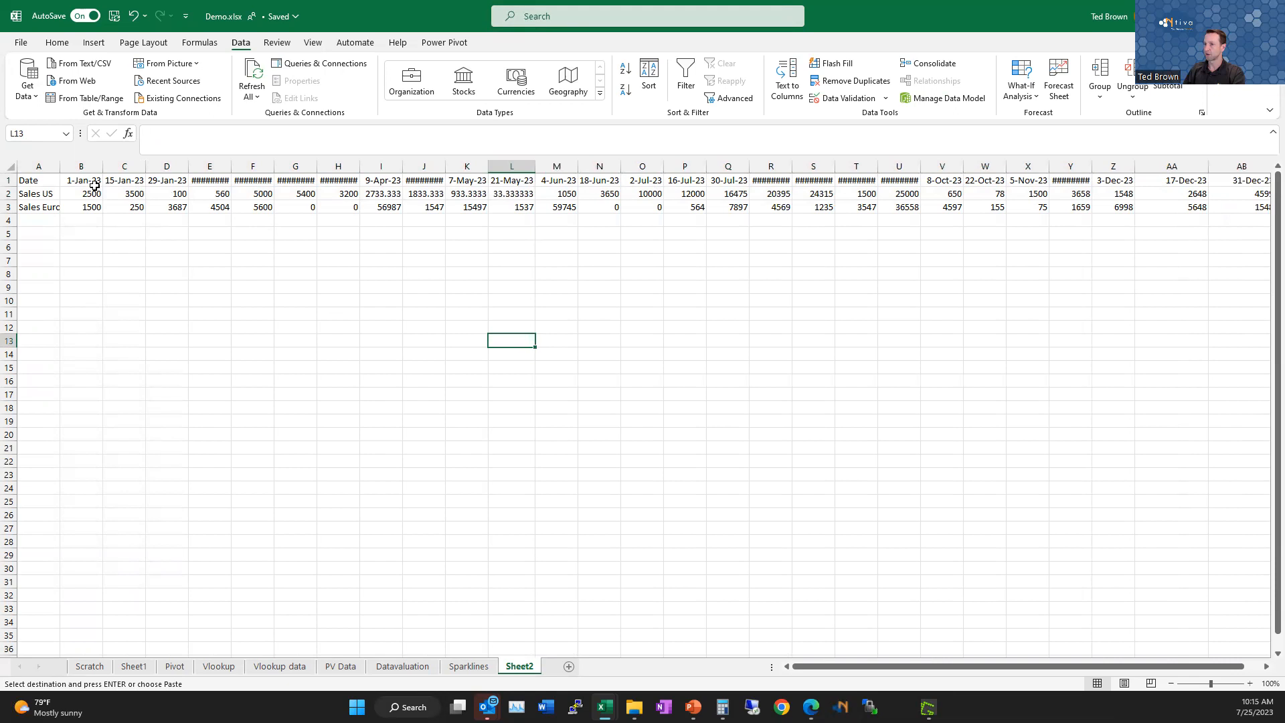
Insert a blank column before column B and enter the header Information in B1
{"action": "left_click", "coordinate": [83, 166]}
{"action": "right_click", "coordinate": [84, 166]}
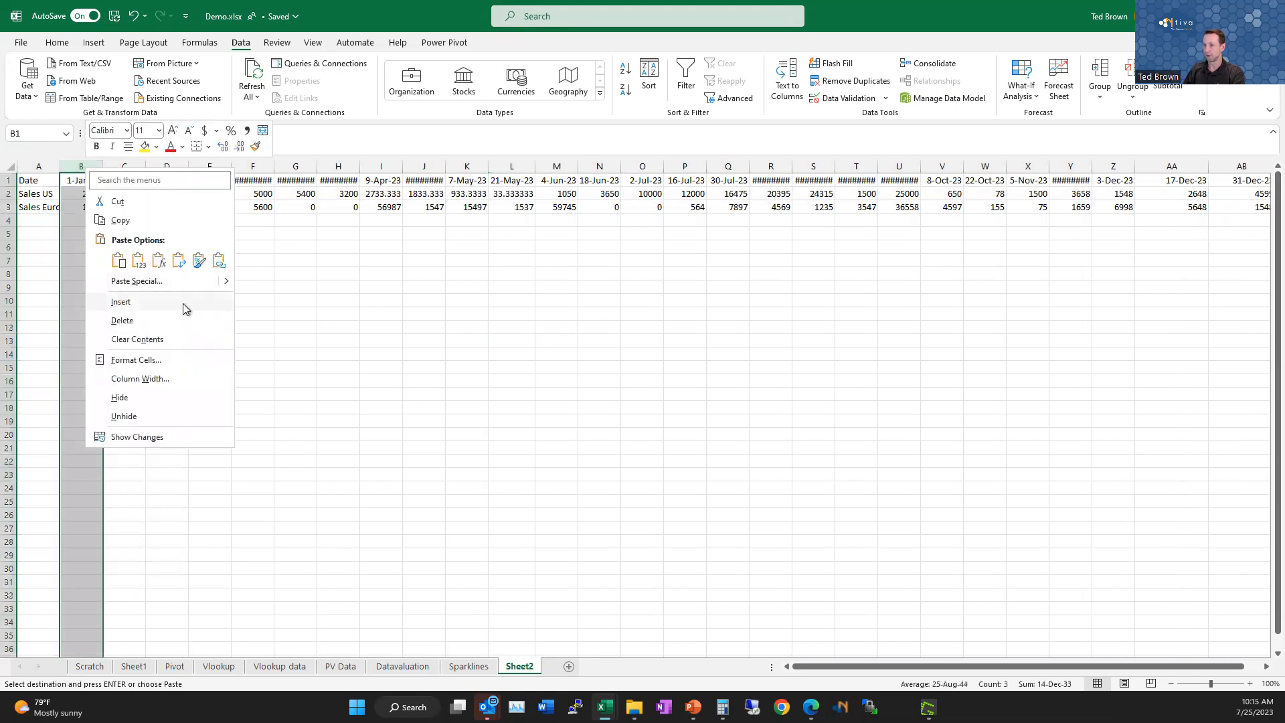
{"action": "left_click", "coordinate": [186, 308]}
{"action": "left_click", "coordinate": [75, 193]}
{"action": "left_click", "coordinate": [83, 178]}
{"action": "type", "text": "Inf"}
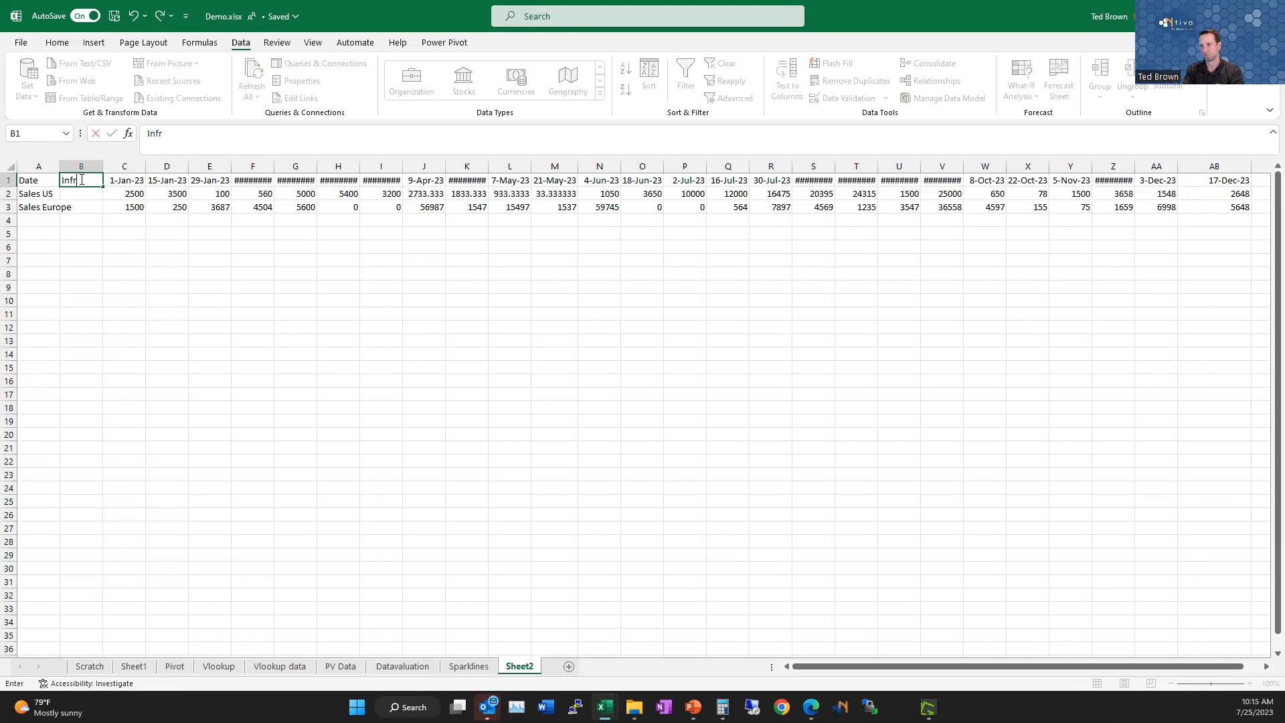
{"action": "type", "text": "ormation"}
{"action": "key", "text": "Return"}
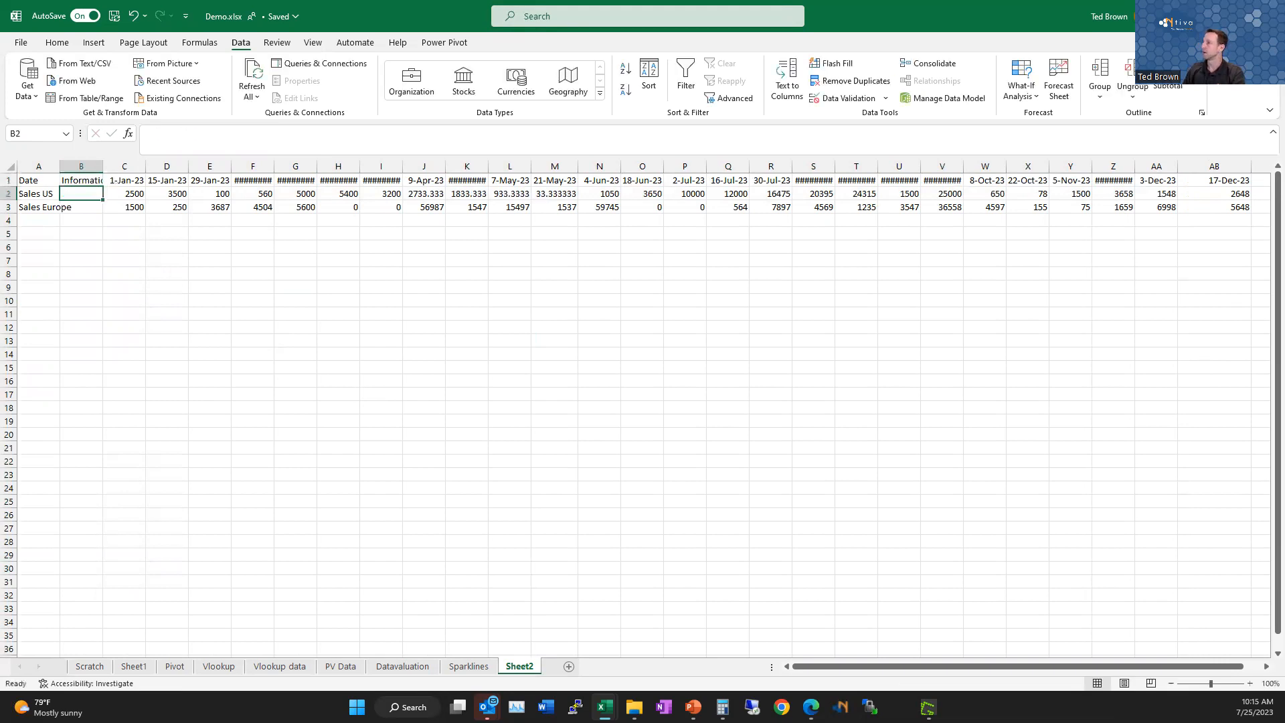
Insert a line sparkline in B2 for the US sales using the data range C2:AC2
{"action": "left_click", "coordinate": [96, 44]}
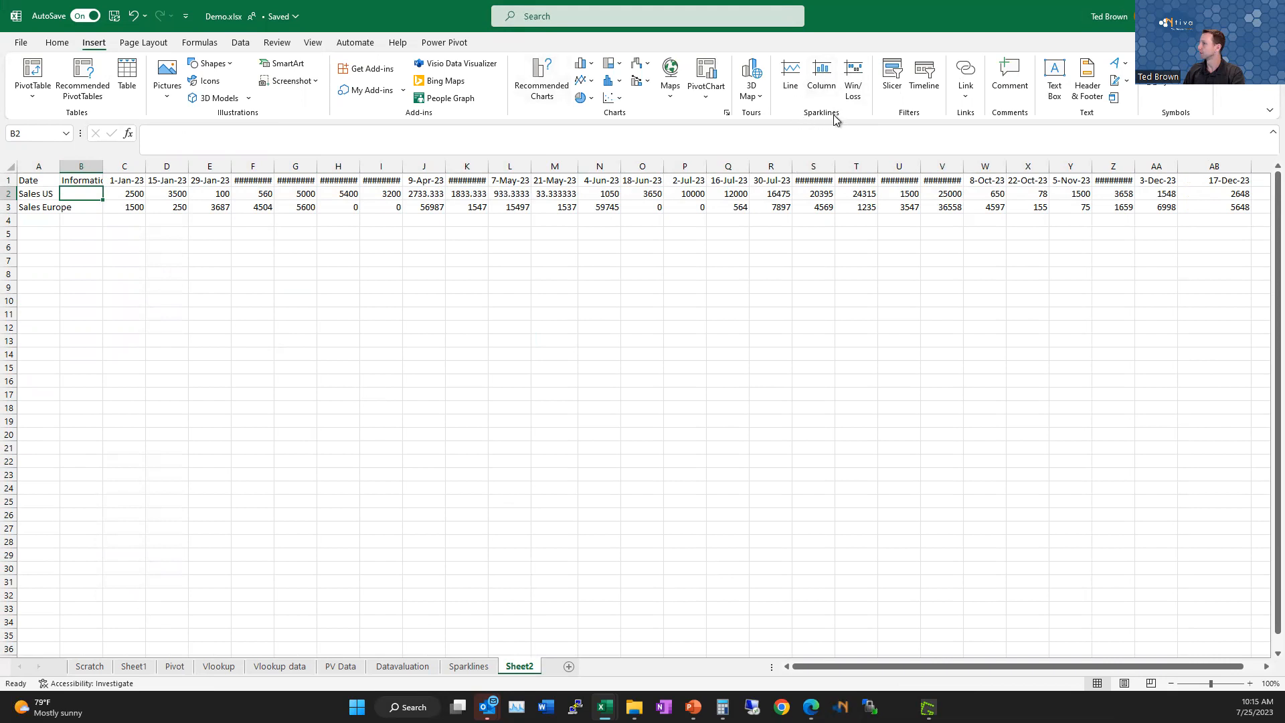
{"action": "left_click", "coordinate": [791, 79]}
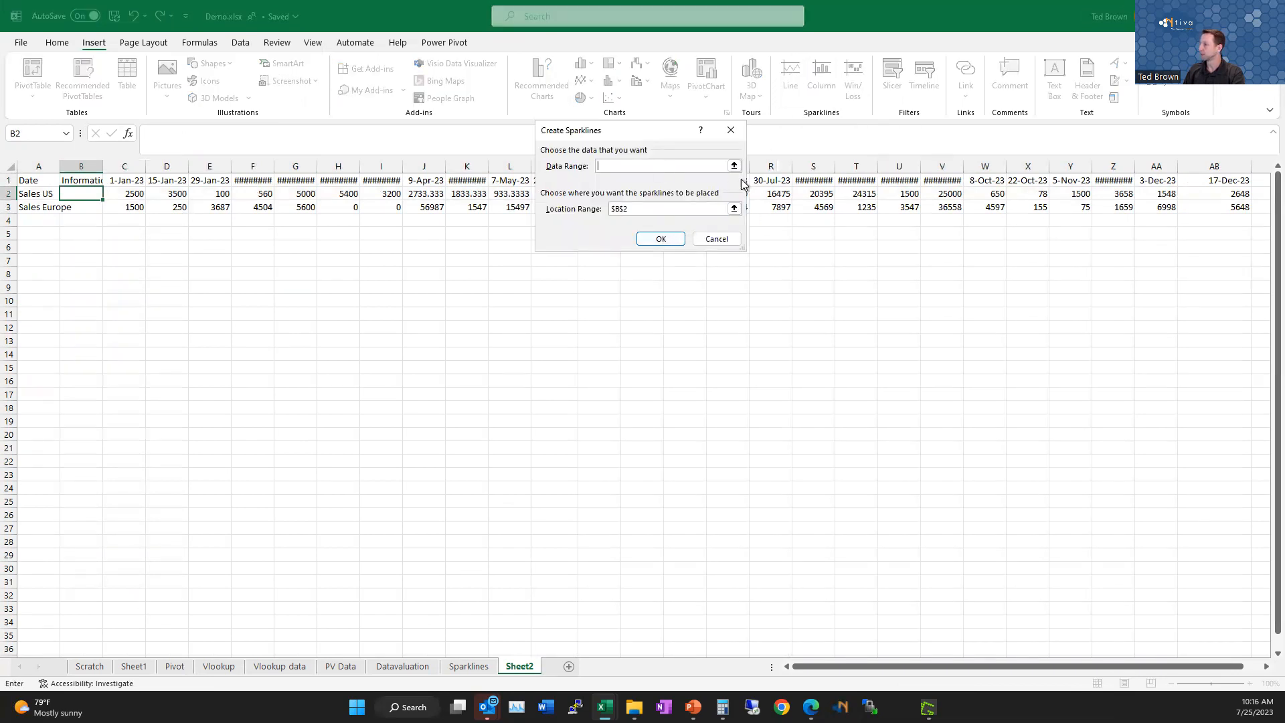
{"action": "left_click_drag", "start_coordinate": [129, 193], "coordinate": [1138, 193]}
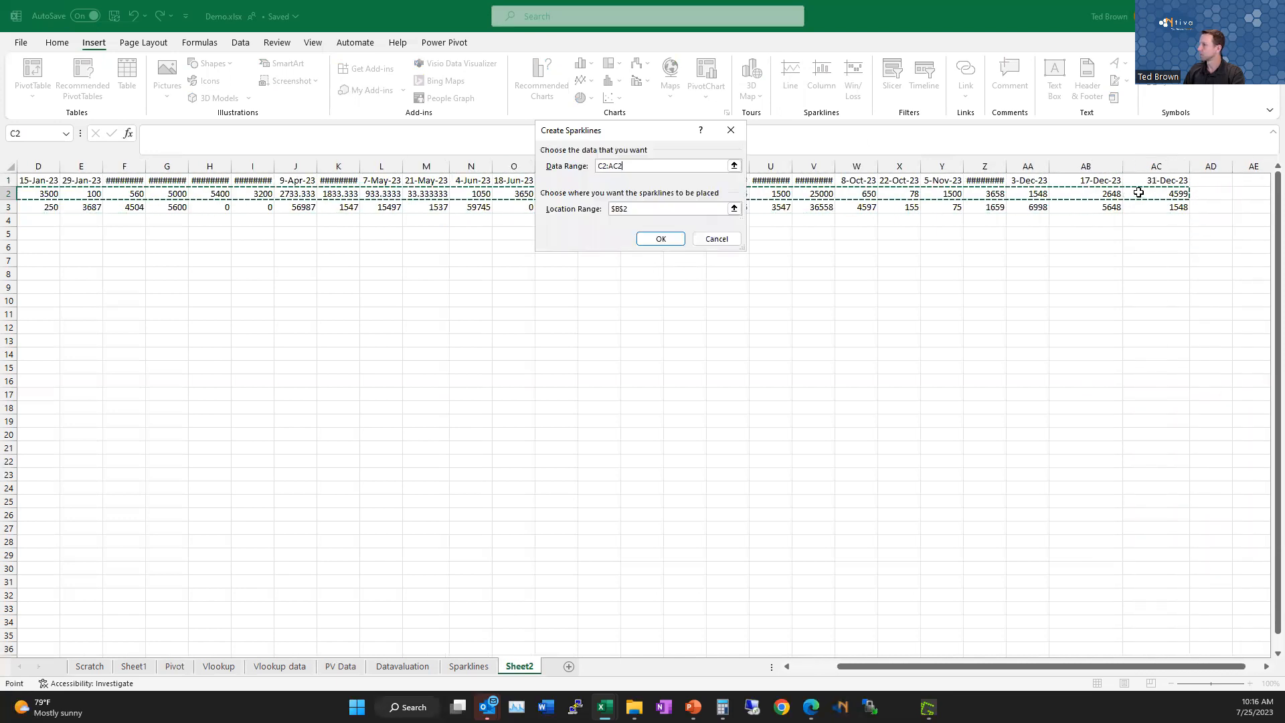
{"action": "left_click", "coordinate": [660, 239]}
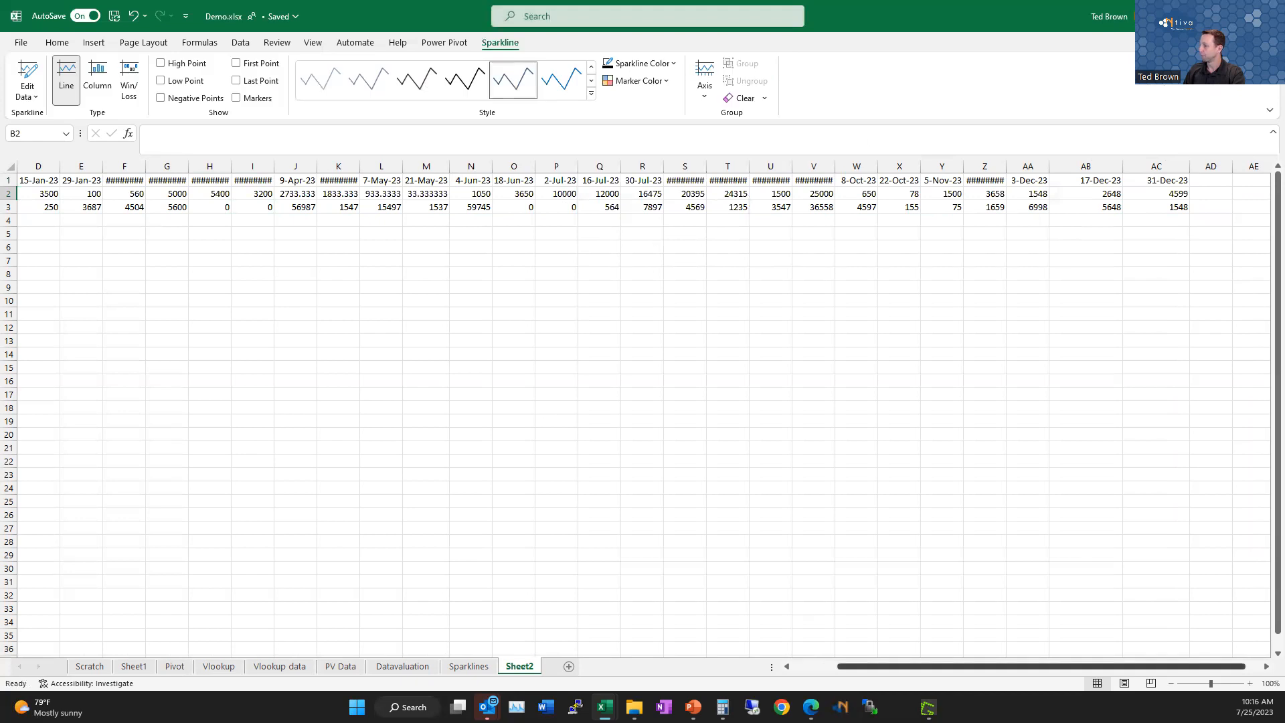
Widen the Information column considerably and widen column S enough to show its 13-Aug-23 date
{"action": "left_click_drag", "start_coordinate": [924, 666], "coordinate": [622, 507]}
{"action": "left_click", "coordinate": [116, 243]}
{"action": "left_click_drag", "start_coordinate": [106, 168], "coordinate": [226, 168]}
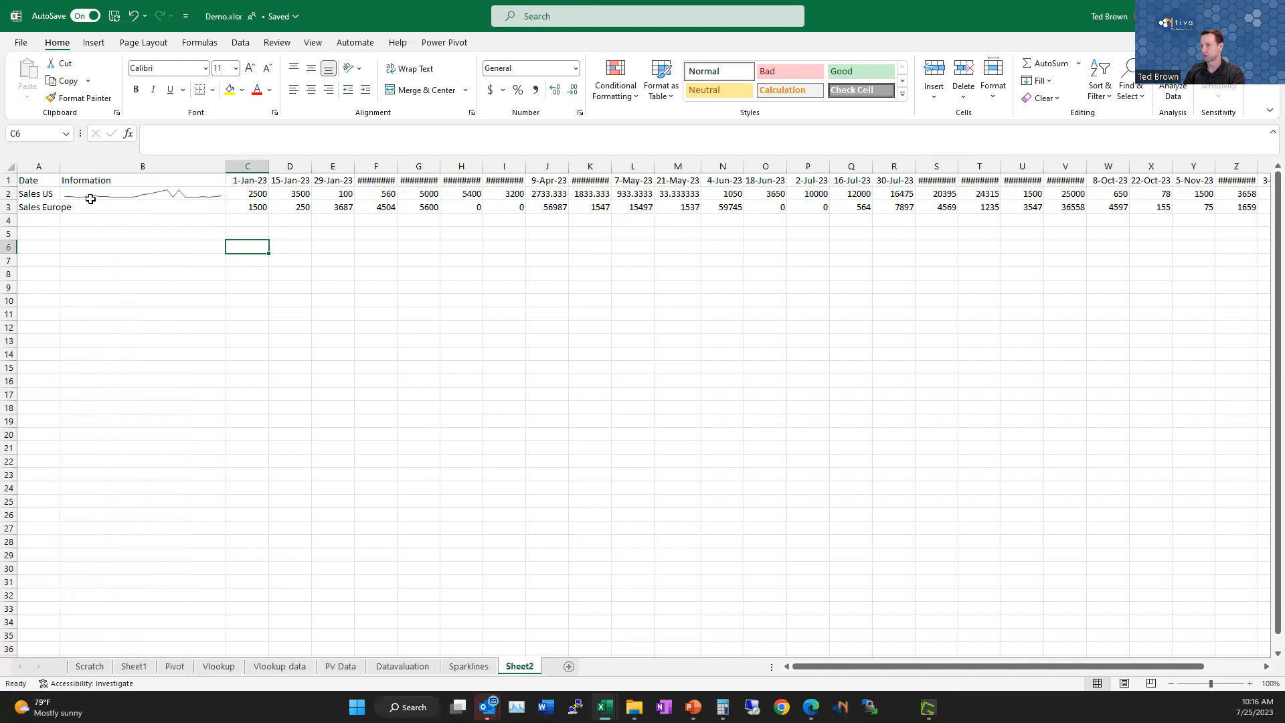
{"action": "left_click_drag", "start_coordinate": [958, 168], "coordinate": [973, 167]}
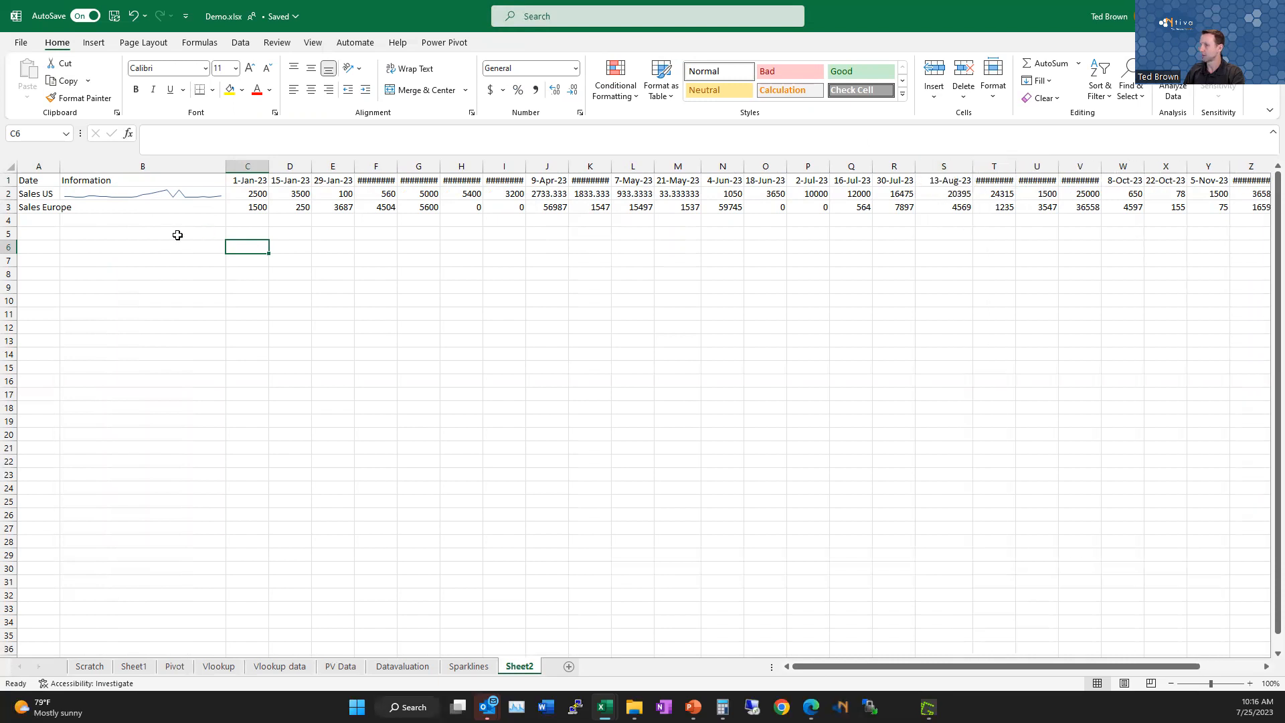
Fill the Sales US sparkline down to B3 for Sales Europe and widen column A to fit its labels
{"action": "left_click", "coordinate": [172, 199]}
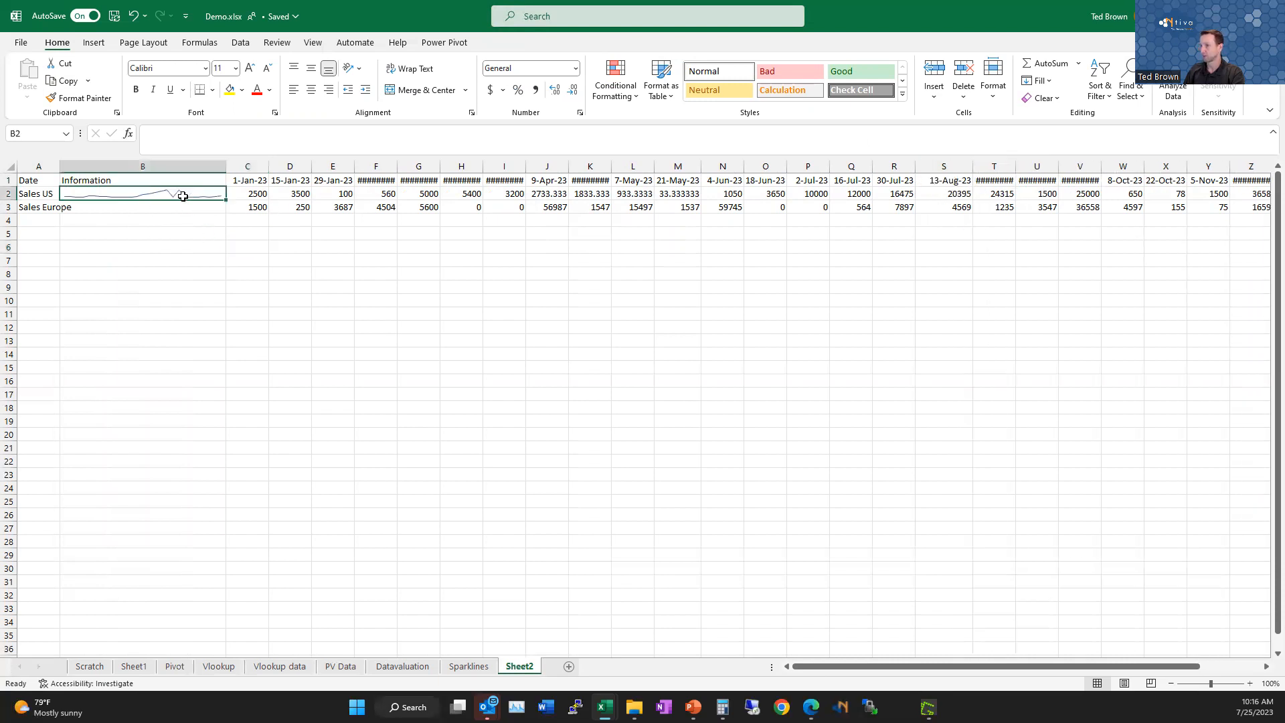
{"action": "left_click_drag", "start_coordinate": [227, 212], "coordinate": [229, 226]}
{"action": "left_click", "coordinate": [201, 245]}
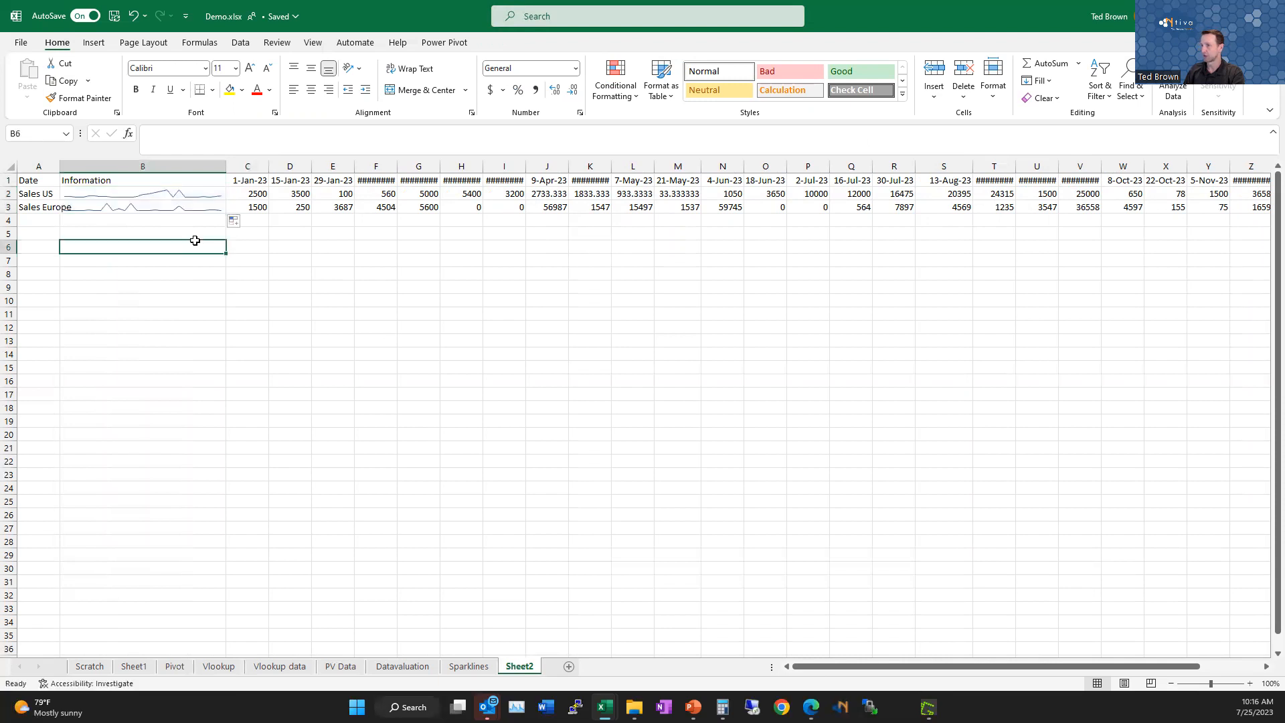
{"action": "left_click_drag", "start_coordinate": [59, 166], "coordinate": [88, 166]}
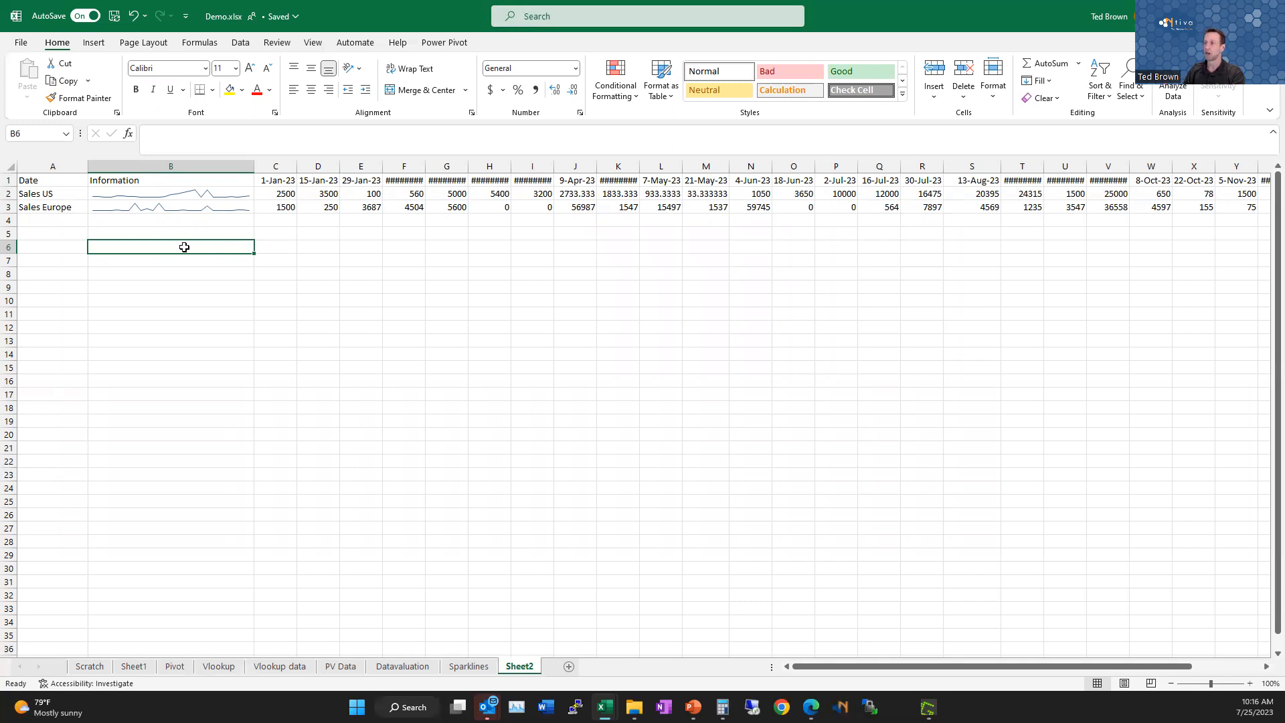
Review the line and column sparkline dialogs and the context options for B2, leaving the existing sparklines as they are
{"action": "left_click", "coordinate": [176, 197]}
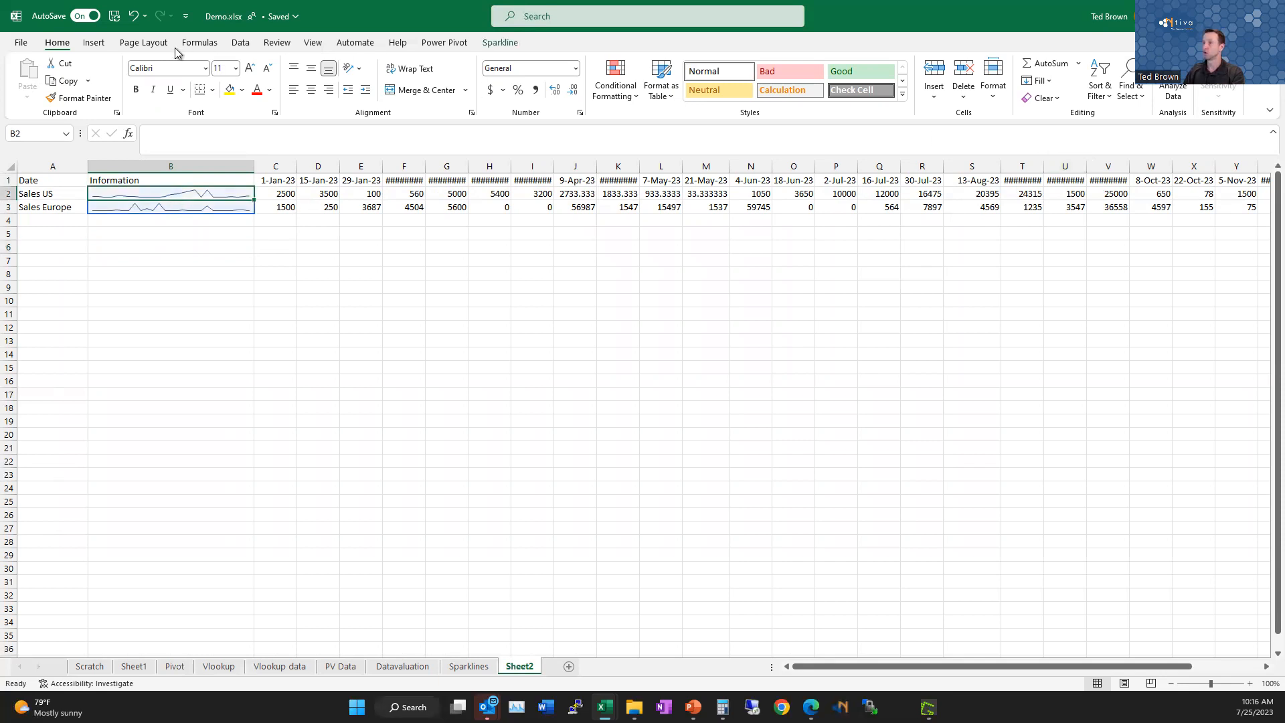
{"action": "left_click", "coordinate": [93, 43]}
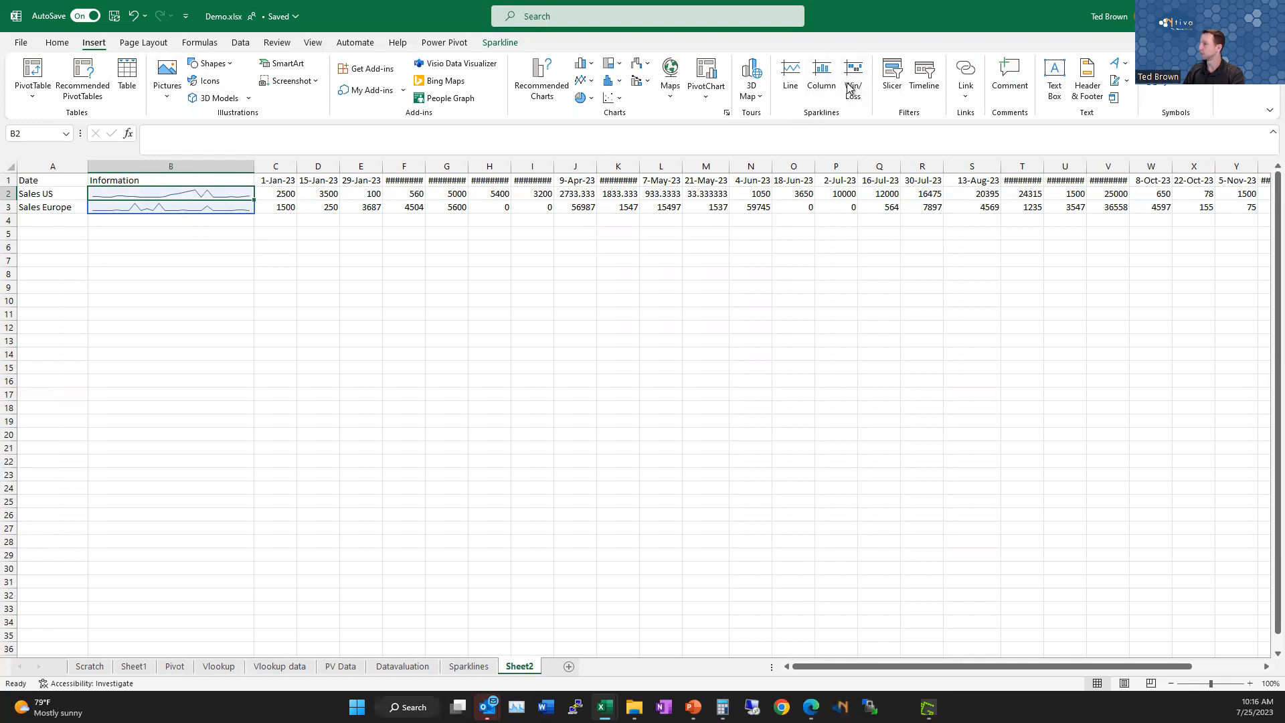
{"action": "left_click", "coordinate": [790, 80]}
{"action": "left_click", "coordinate": [723, 239]}
{"action": "left_click", "coordinate": [822, 77]}
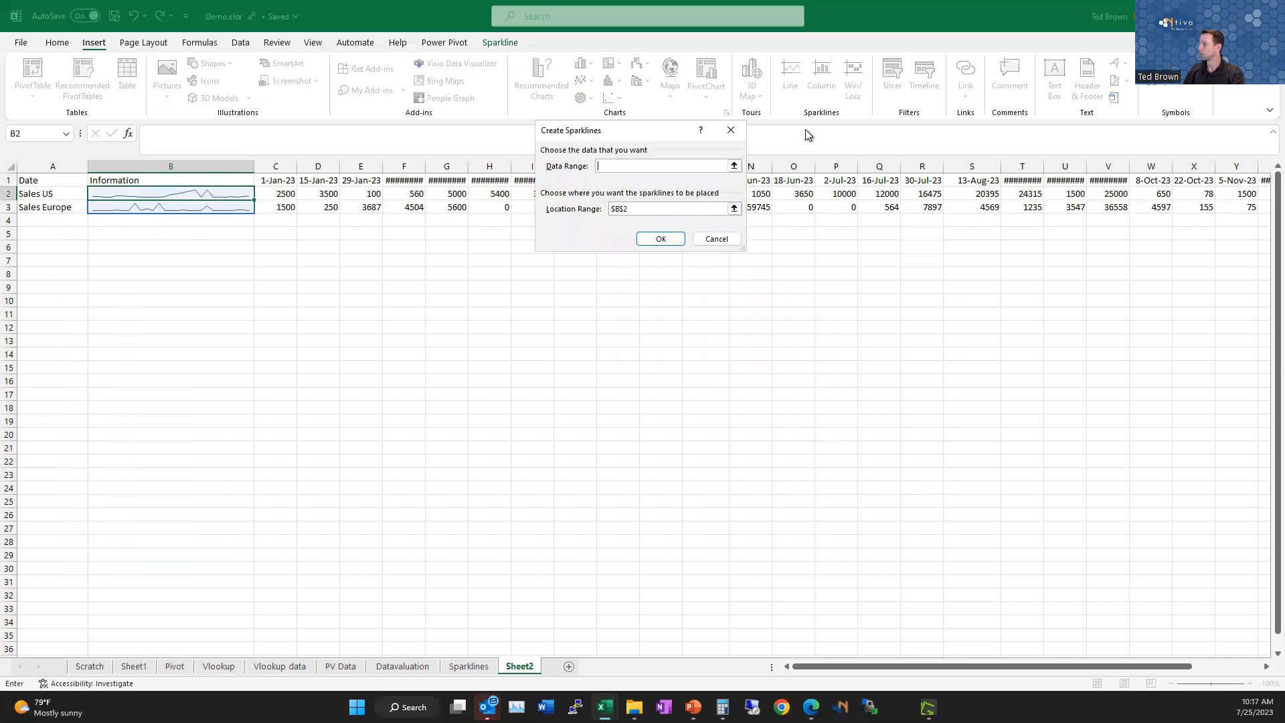
{"action": "left_click", "coordinate": [731, 130]}
{"action": "right_click", "coordinate": [160, 200]}
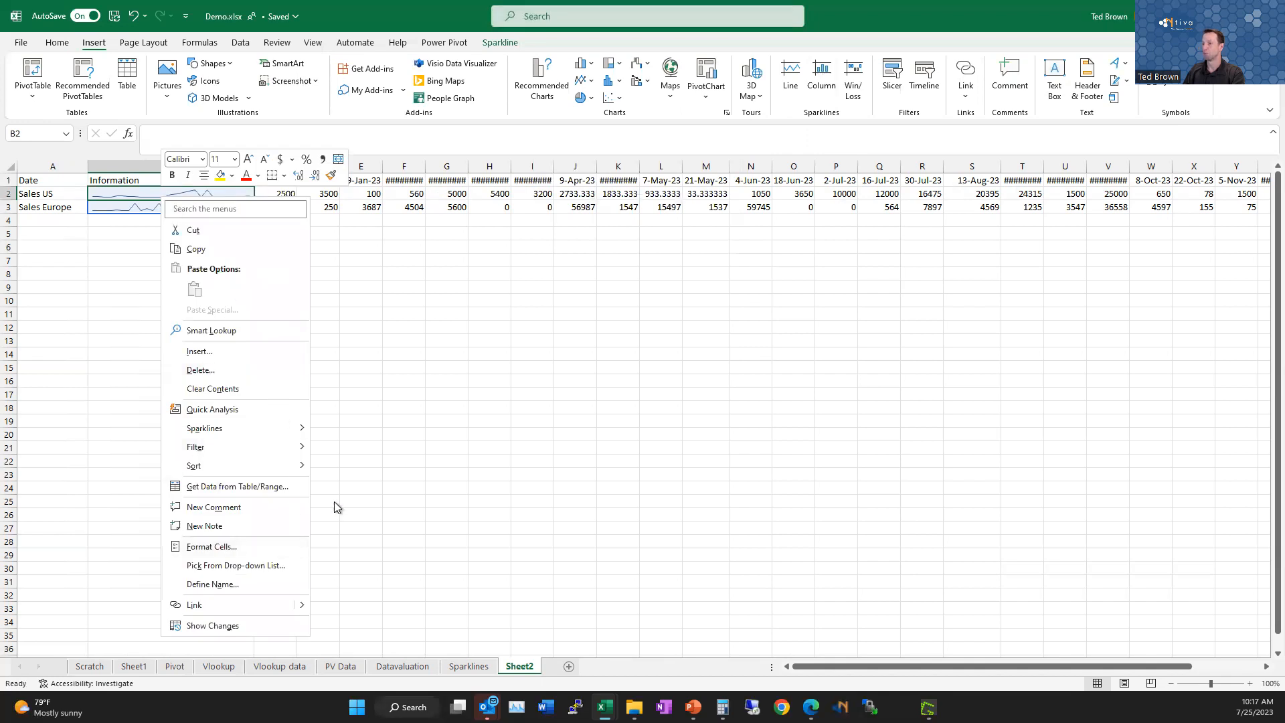
{"action": "key", "text": "Escape"}
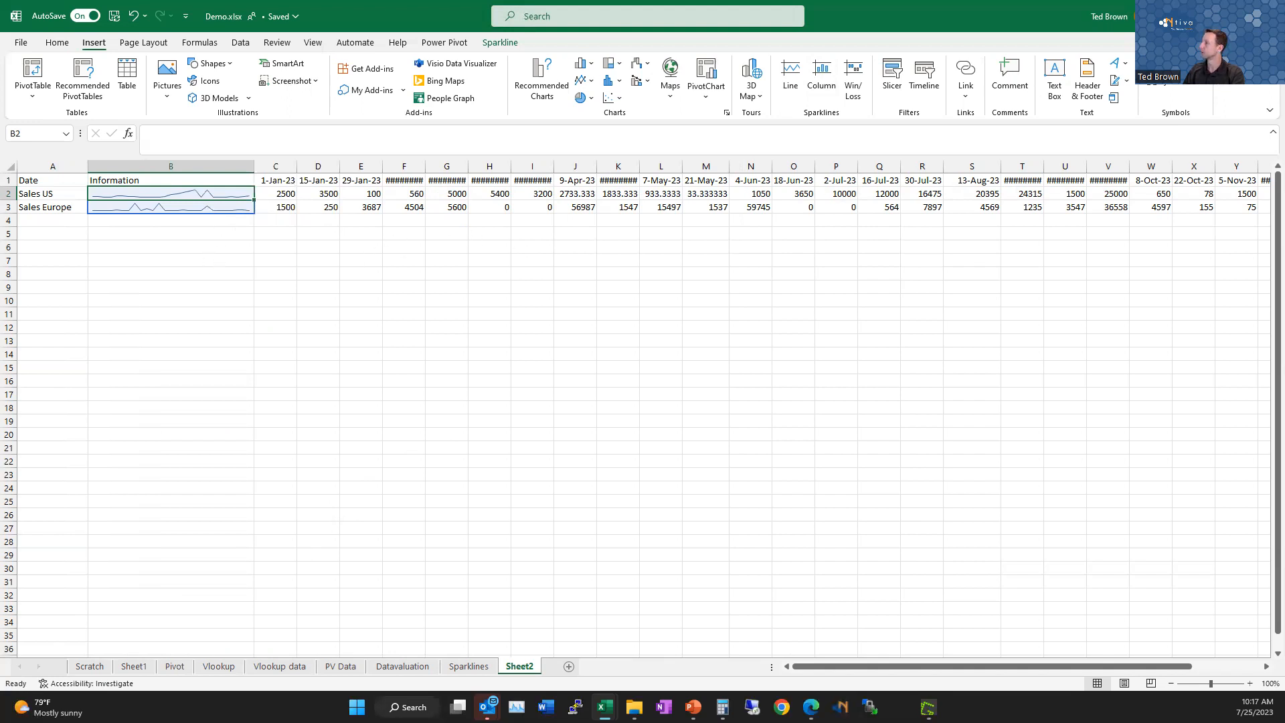
Switch to the PowerPoint slideshow, advance it to the Excel Other Tips slide, and return to the Excel workbook
{"action": "key", "text": "alt+Tab"}
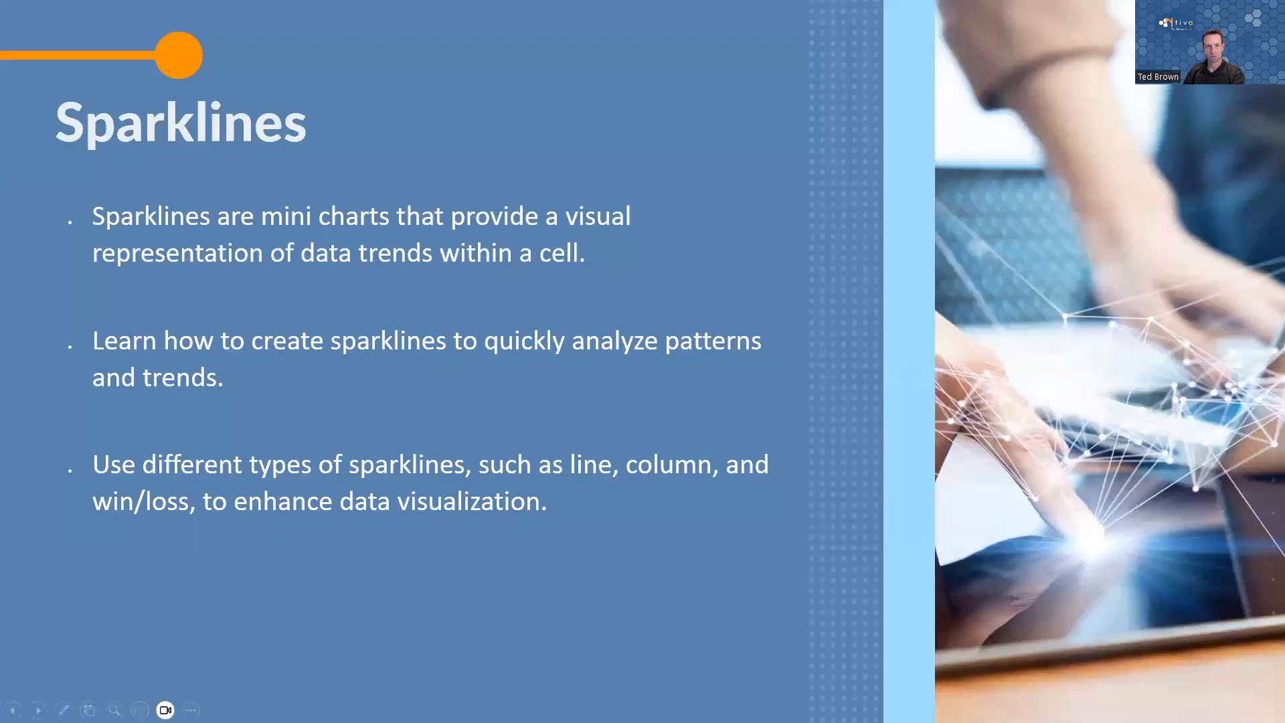
{"action": "key", "text": "Right"}
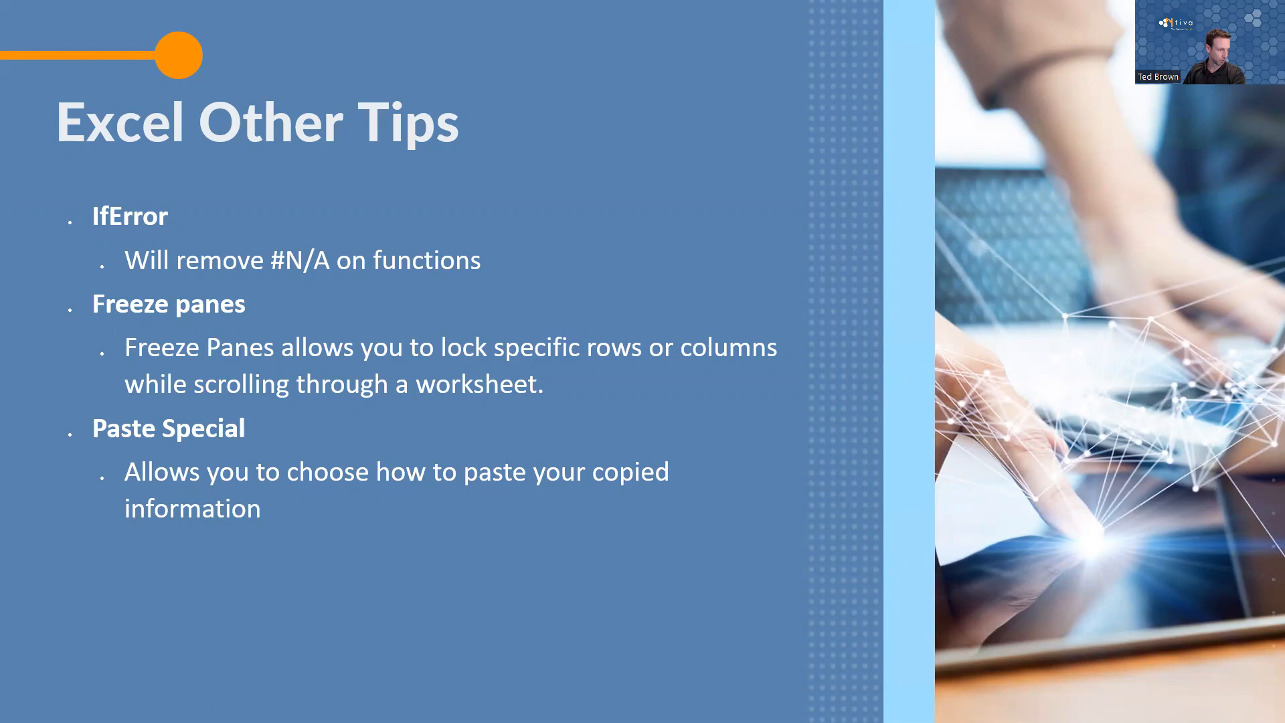
{"action": "key", "text": "alt+Tab"}
{"action": "left_click", "coordinate": [255, 432]}
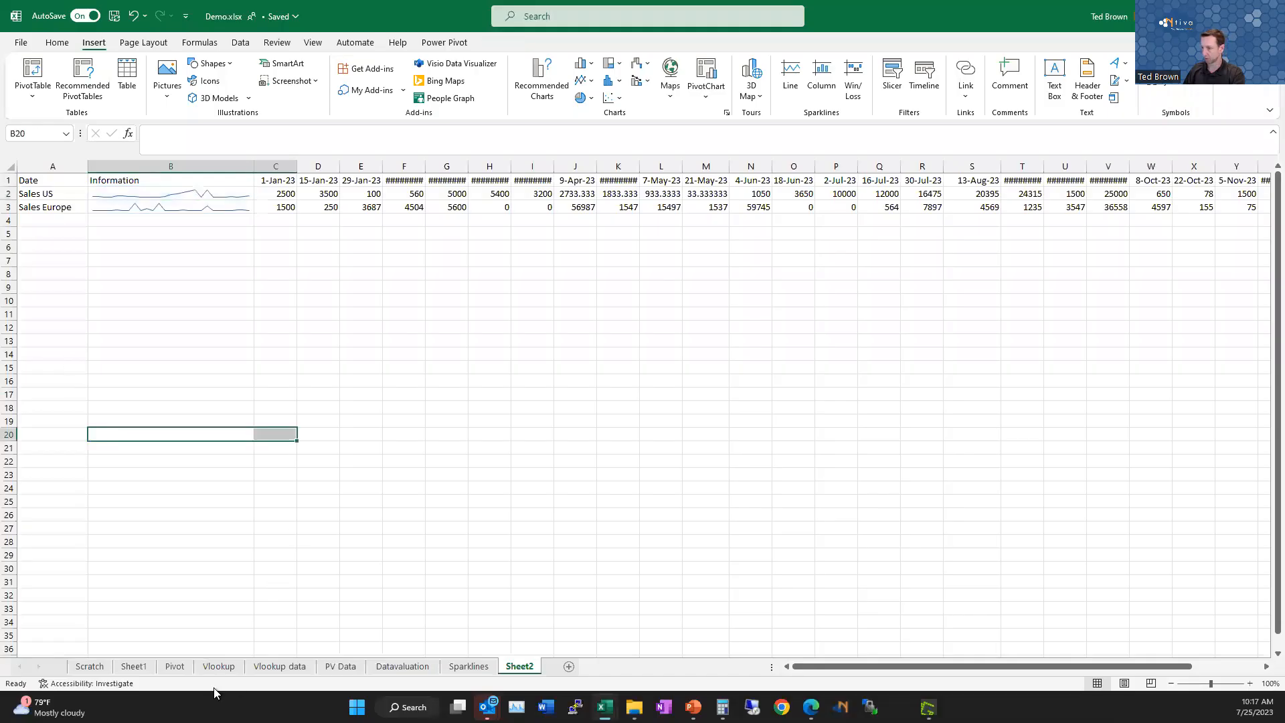
On the Pivot sheet, freeze the panes above cell A2 so the header row stays fixed
{"action": "left_click", "coordinate": [219, 666]}
{"action": "left_click", "coordinate": [293, 666]}
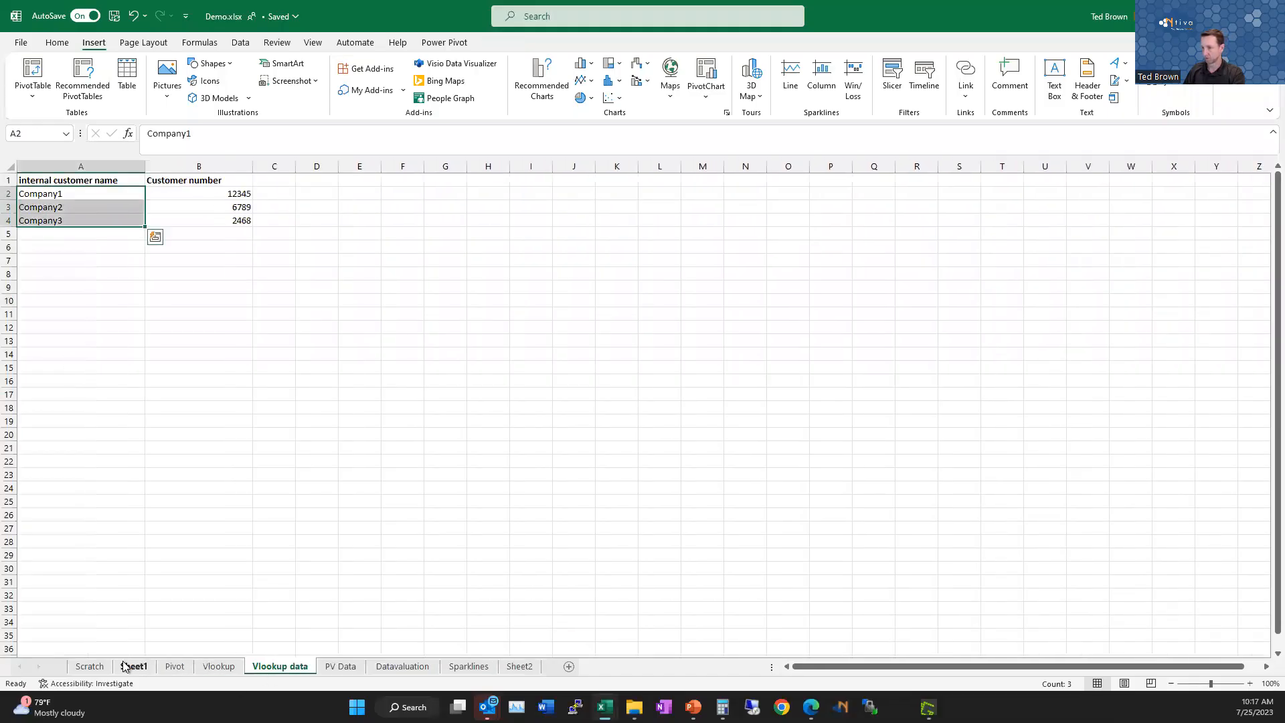
{"action": "left_click", "coordinate": [185, 668]}
{"action": "left_click", "coordinate": [187, 668]}
{"action": "left_click", "coordinate": [211, 205]}
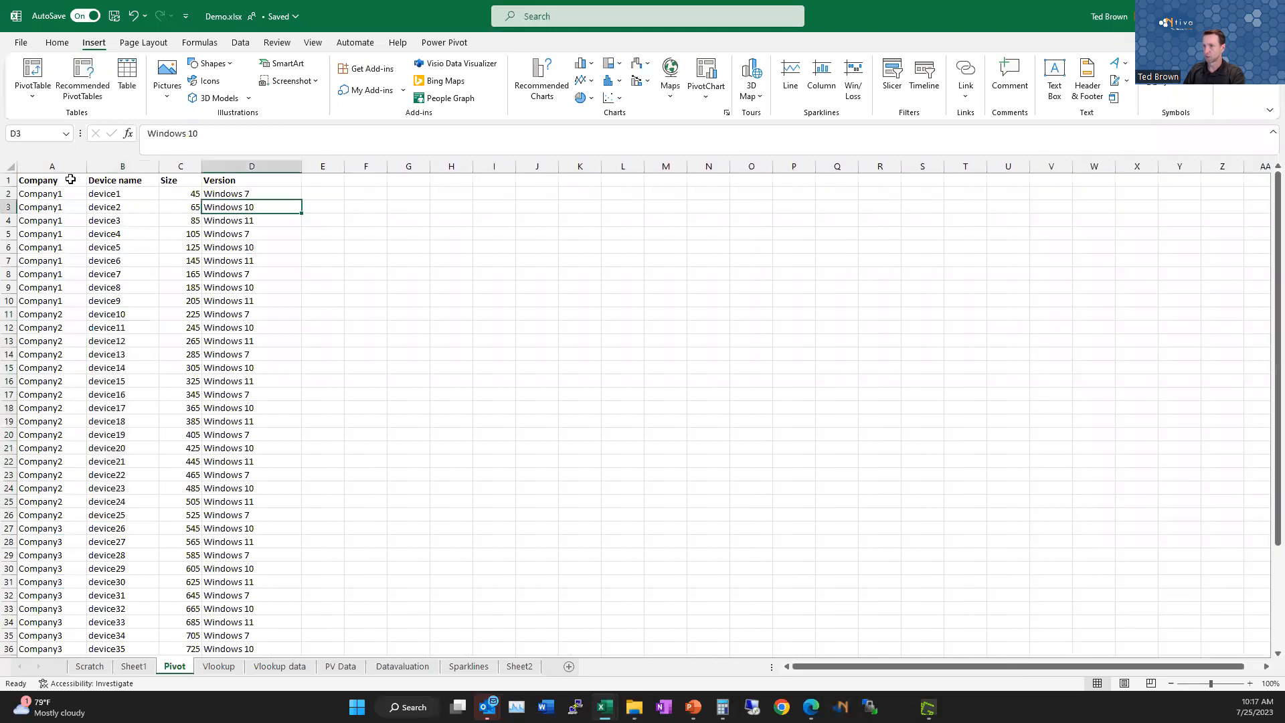
{"action": "left_click", "coordinate": [51, 193]}
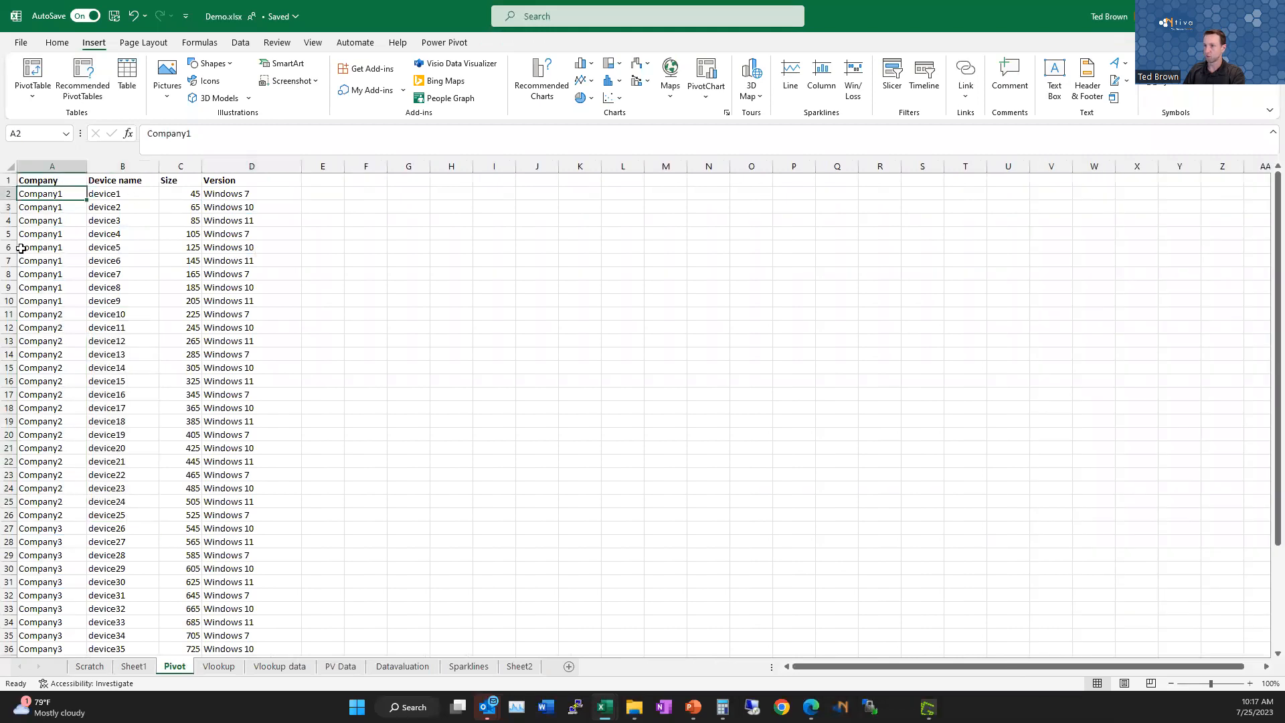
{"action": "left_click", "coordinate": [313, 43]}
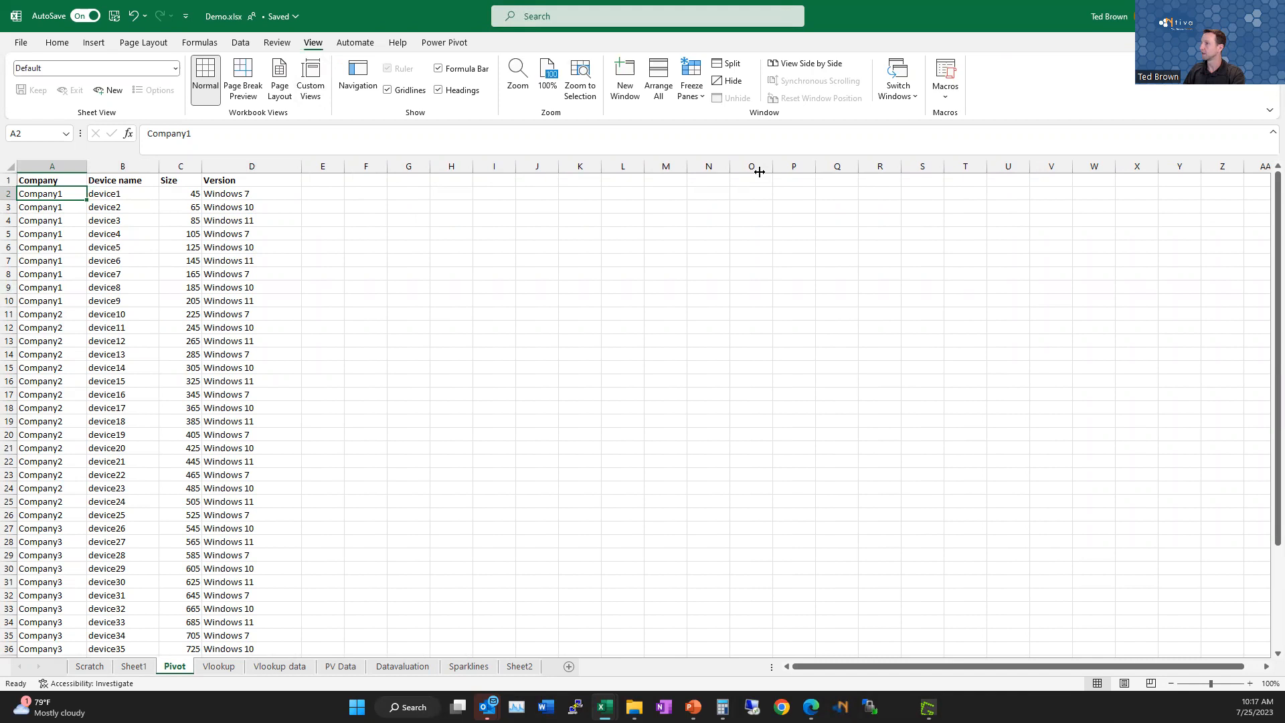
{"action": "left_click", "coordinate": [693, 92]}
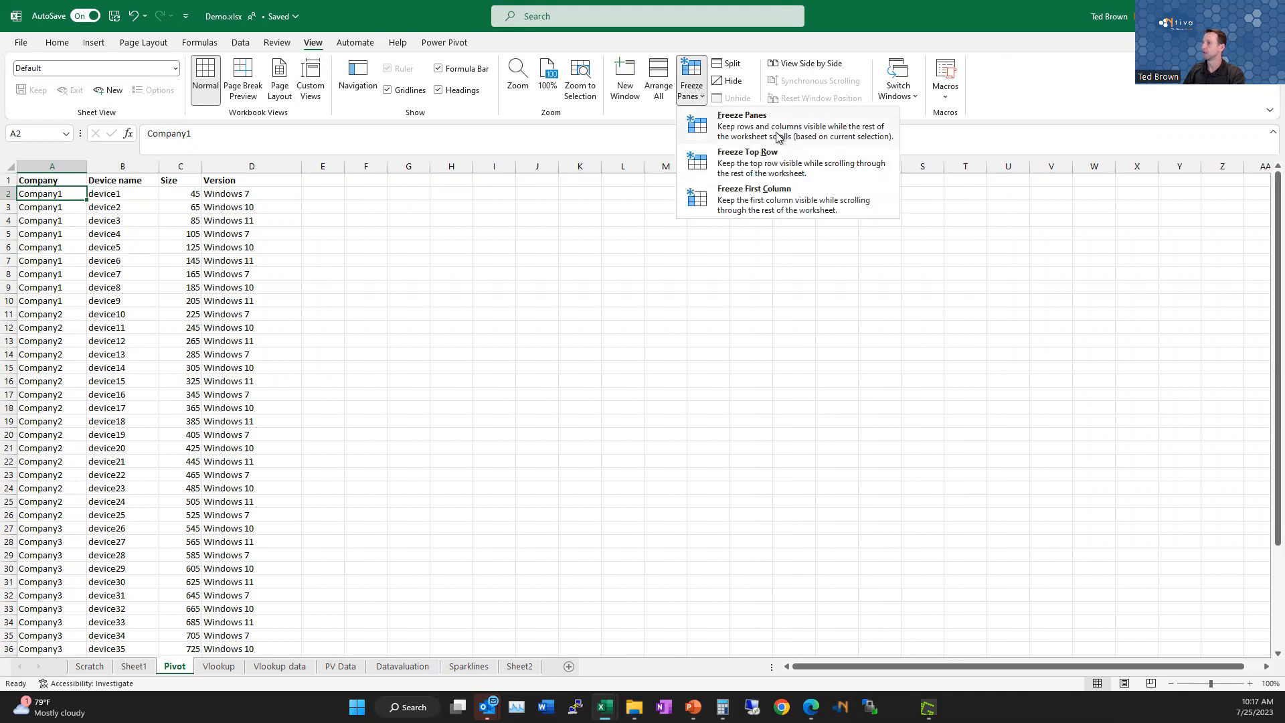
{"action": "left_click", "coordinate": [755, 126]}
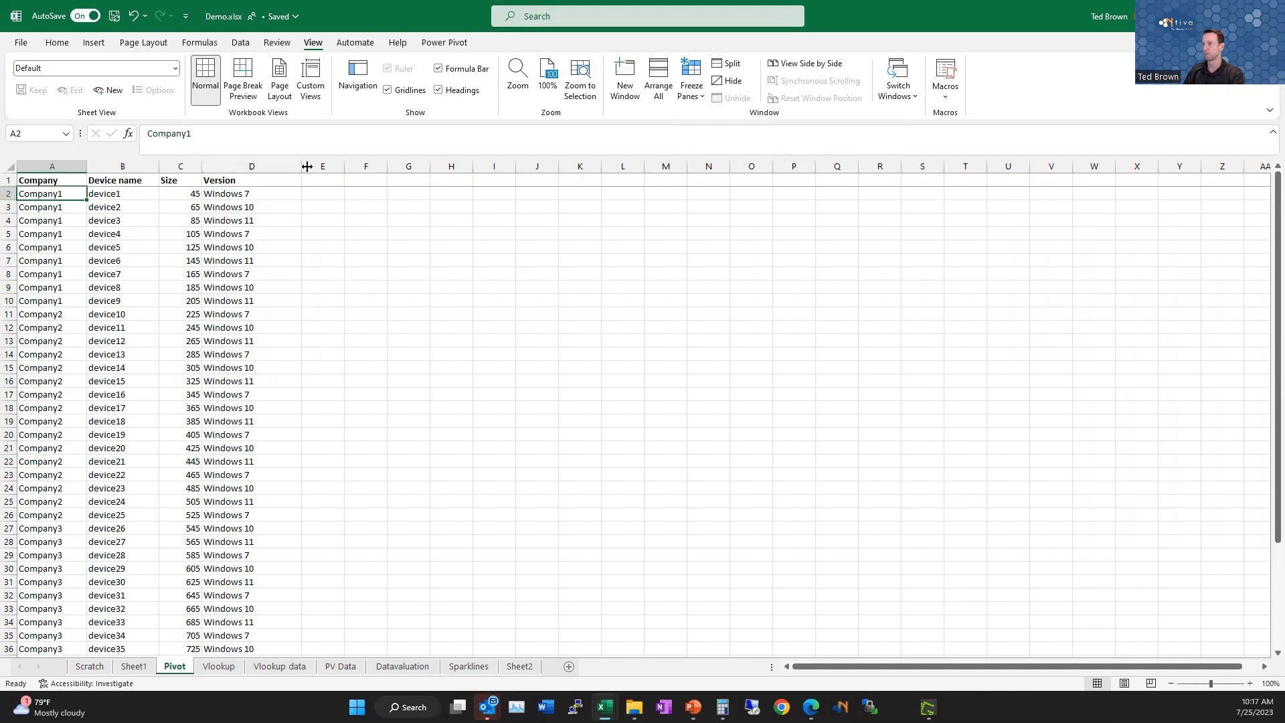
Examine the frozen Company, Device name, Size and Version headers against the device rows down to row 46 and back
{"action": "left_click", "coordinate": [456, 336]}
{"action": "scroll", "coordinate": [448, 329], "scroll_direction": "down", "scroll_amount": 12}
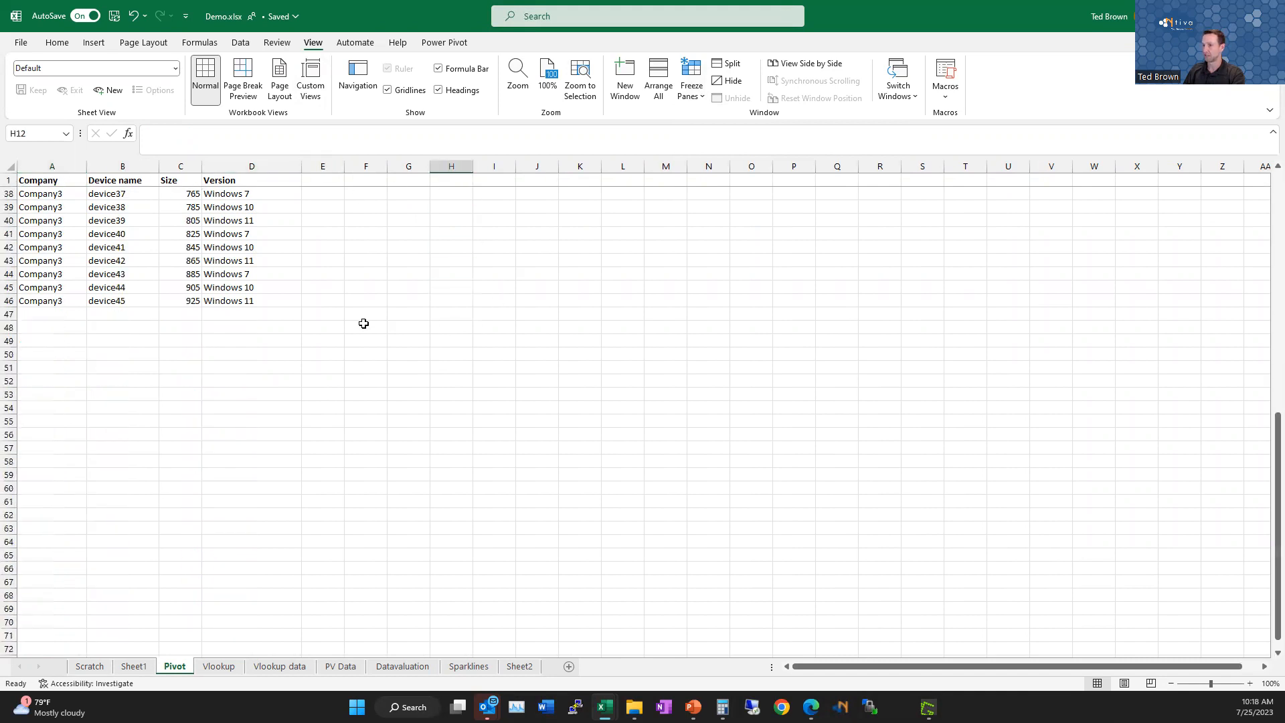
{"action": "scroll", "coordinate": [363, 324], "scroll_direction": "down", "scroll_amount": 2}
{"action": "left_click_drag", "start_coordinate": [37, 181], "coordinate": [265, 178]}
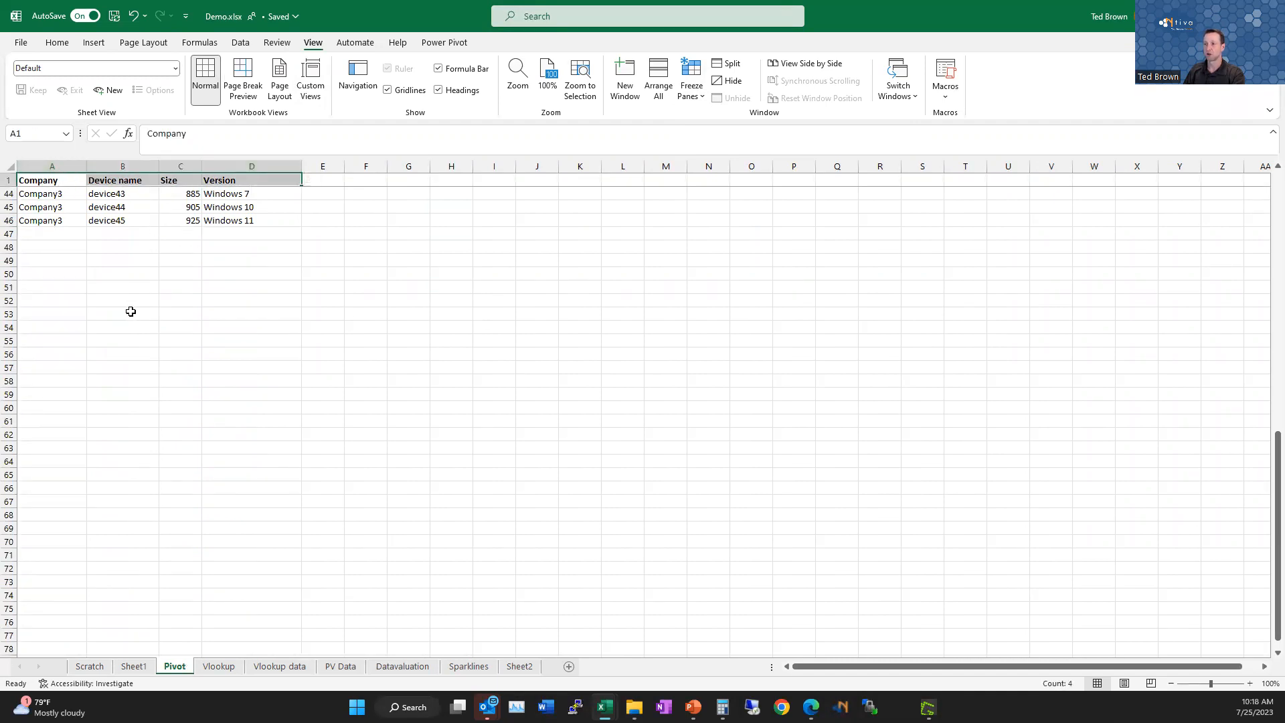
{"action": "left_click", "coordinate": [134, 209]}
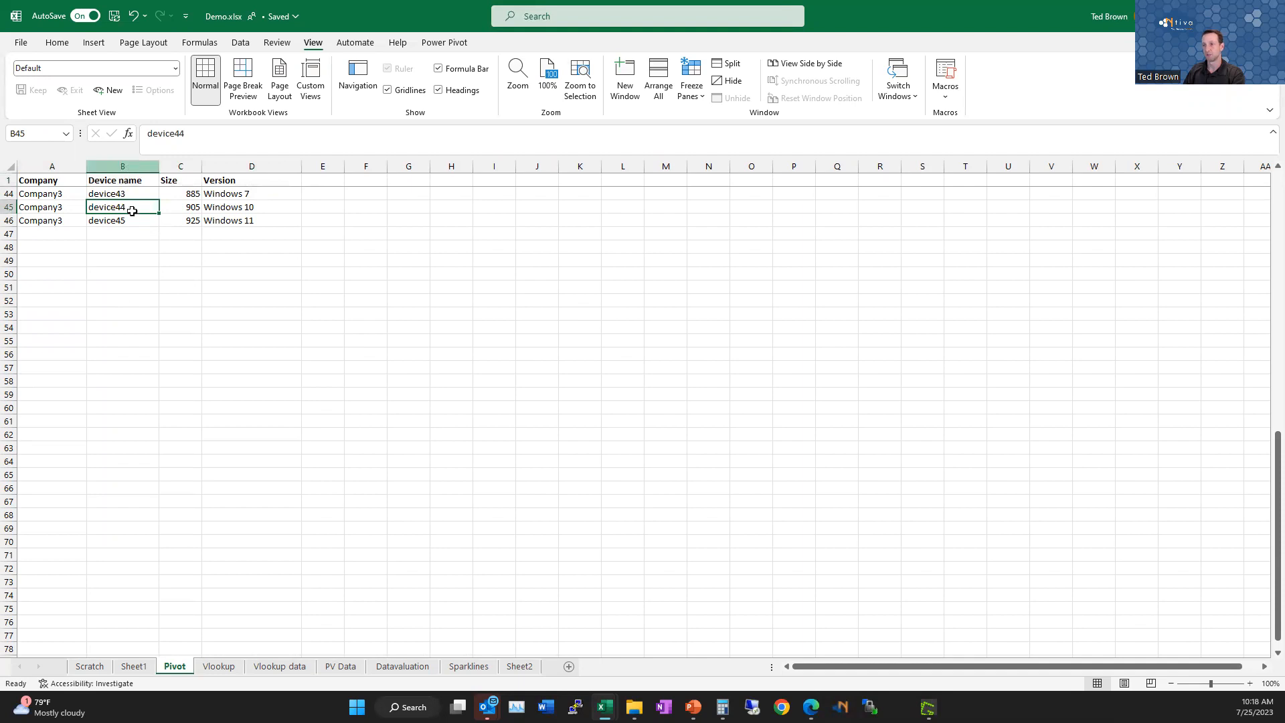
{"action": "left_click", "coordinate": [185, 220]}
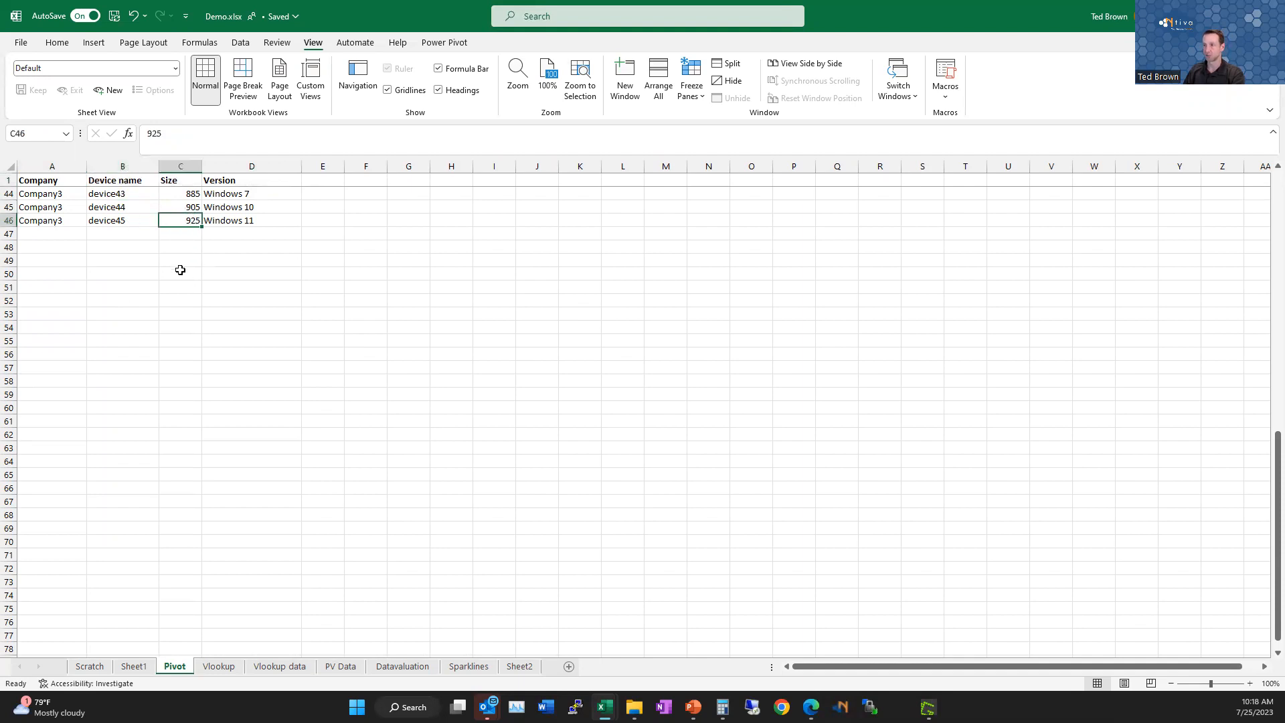
{"action": "scroll", "coordinate": [180, 270], "scroll_direction": "up", "scroll_amount": 14}
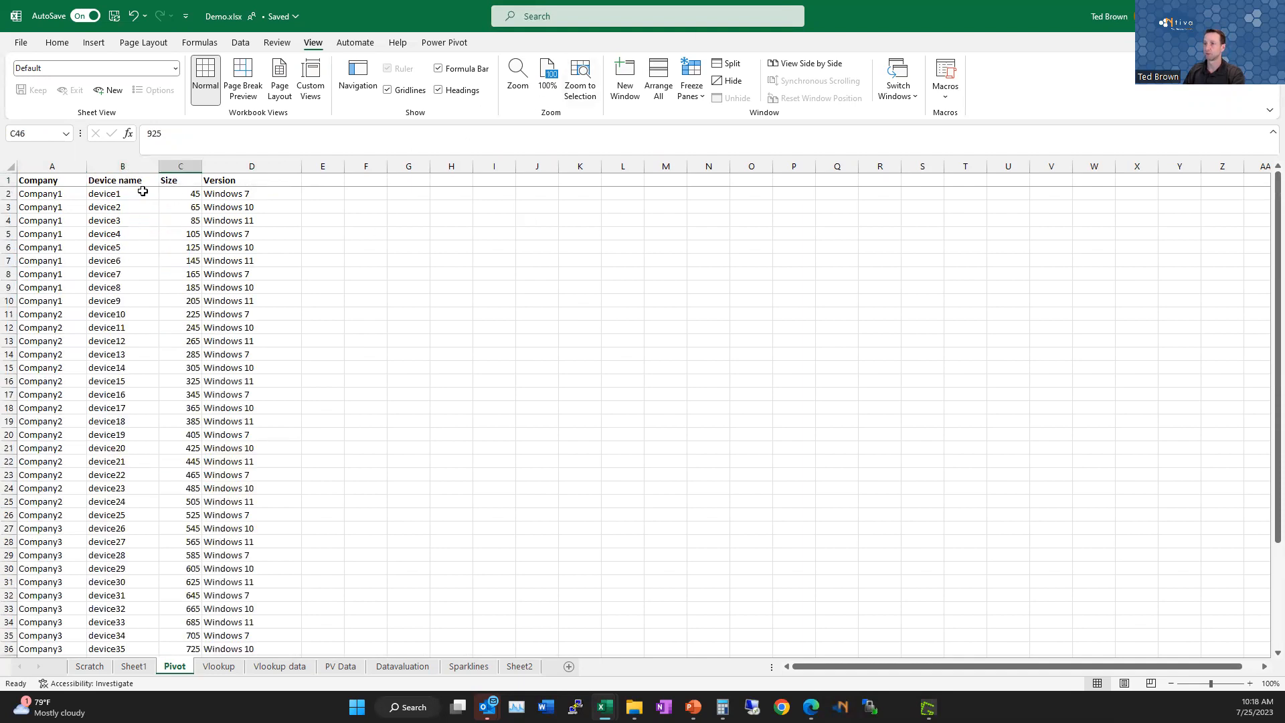
{"action": "scroll", "coordinate": [172, 235], "scroll_direction": "down", "scroll_amount": 6}
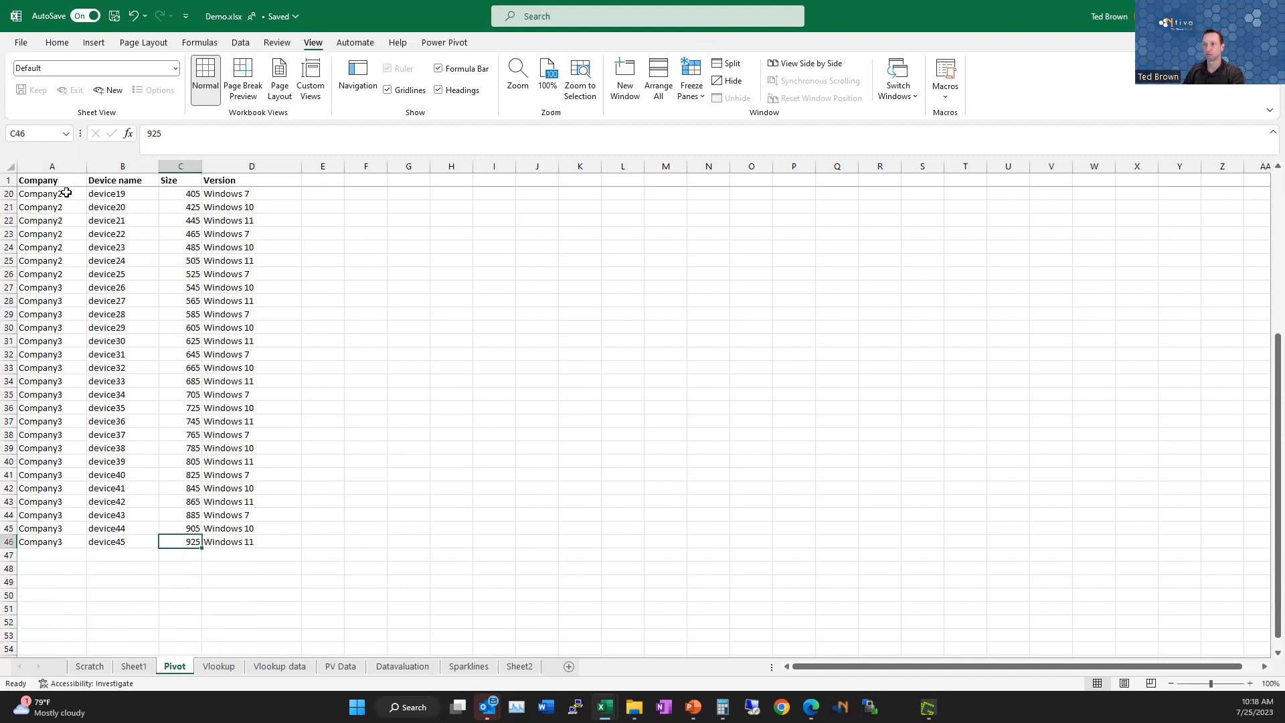
{"action": "scroll", "coordinate": [155, 230], "scroll_direction": "up", "scroll_amount": 6}
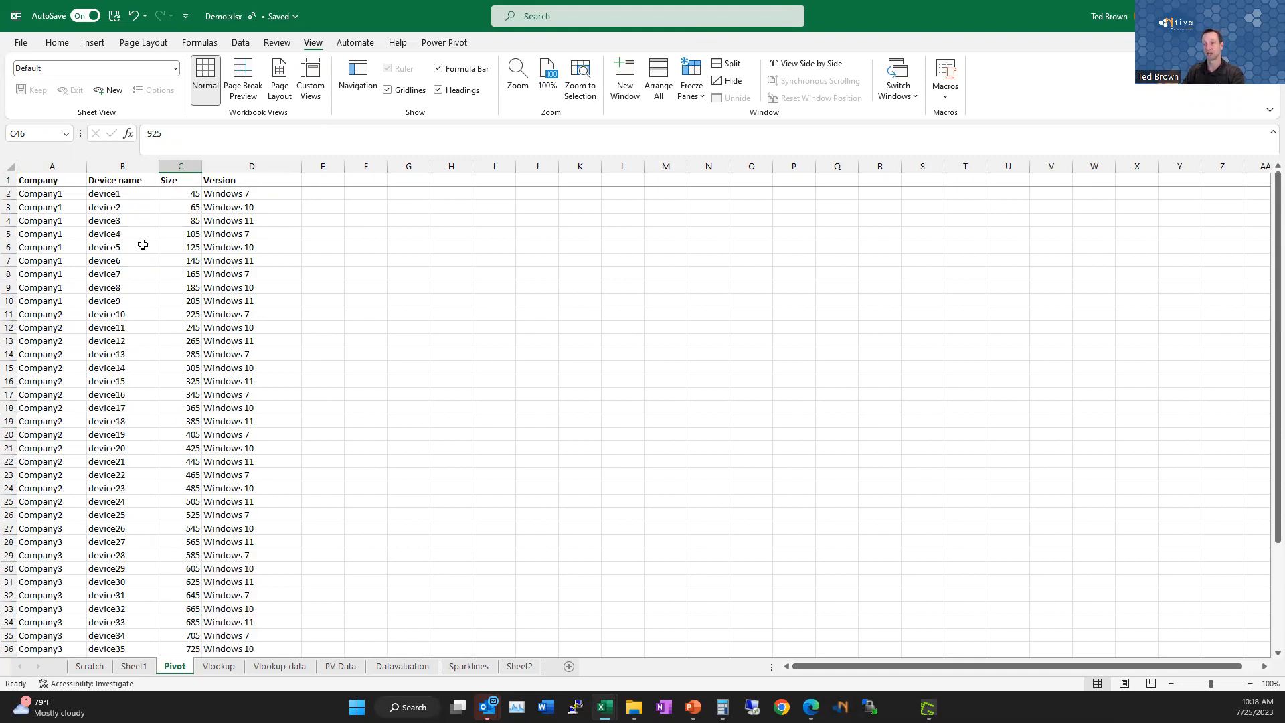
Switch to the PowerPoint slideshow and advance from Excel Other Tips to the Excel Training slide
{"action": "key", "text": "alt+Tab"}
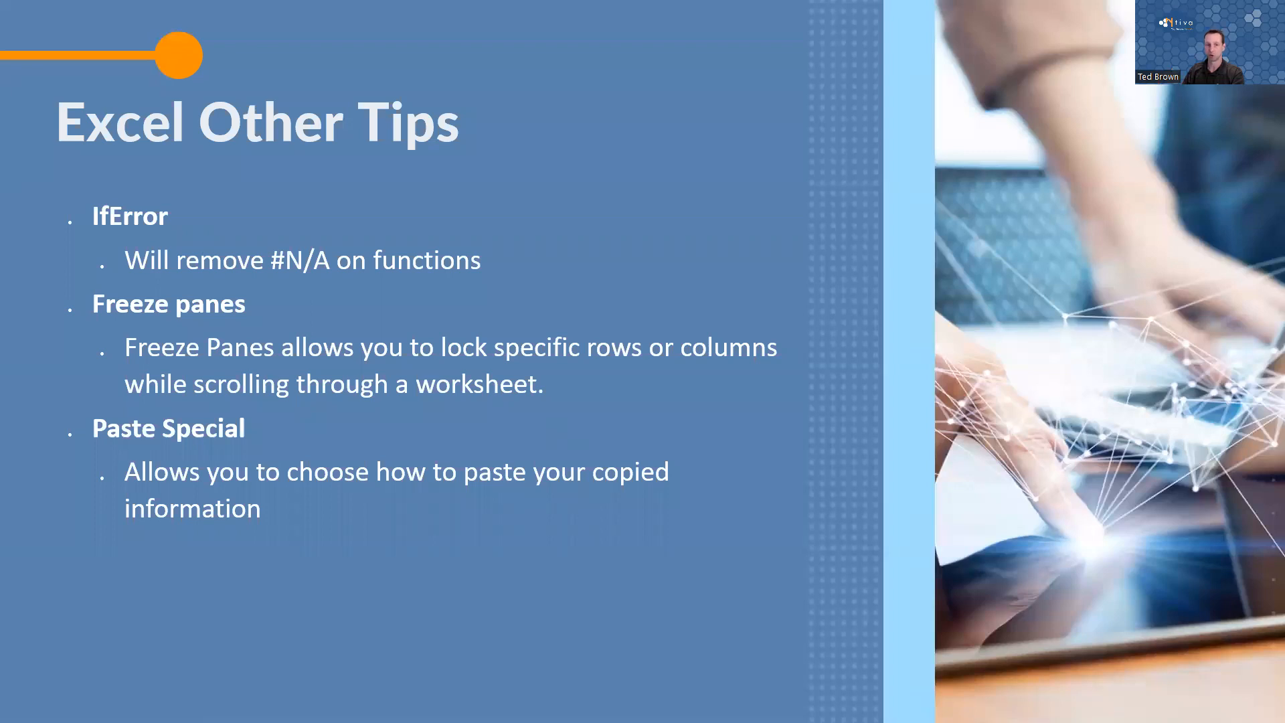
{"action": "key", "text": "Right"}
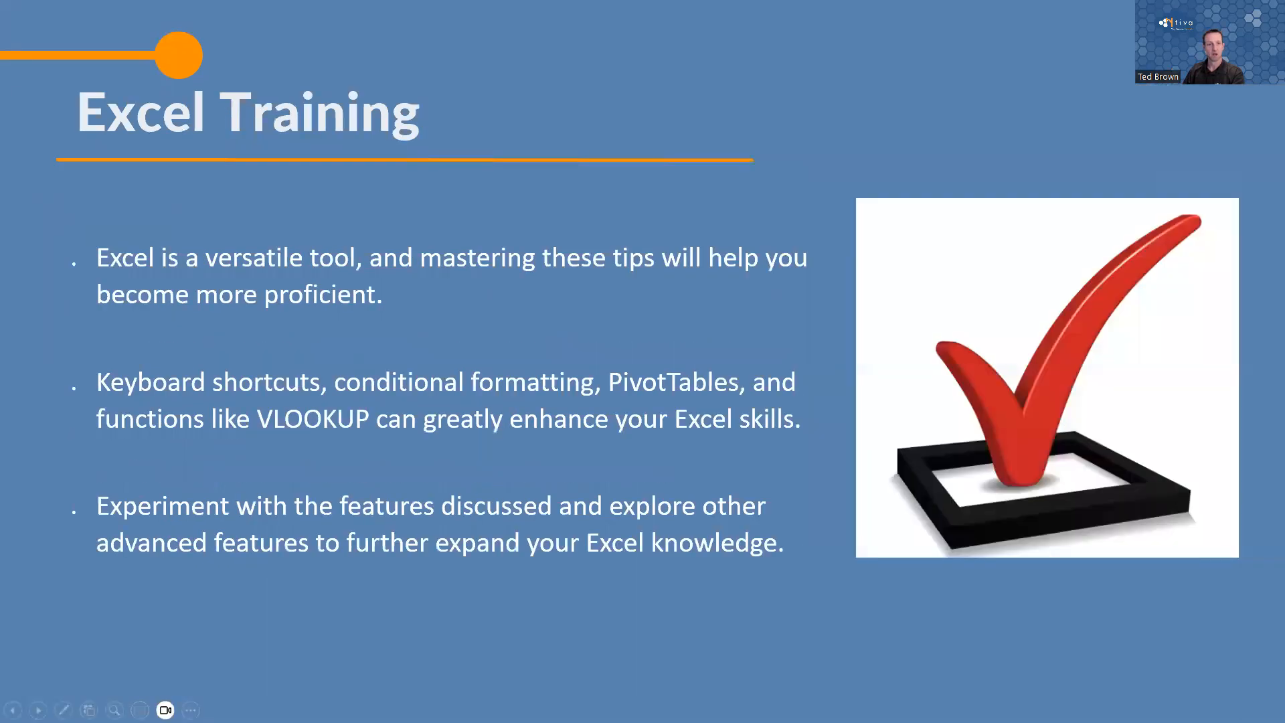